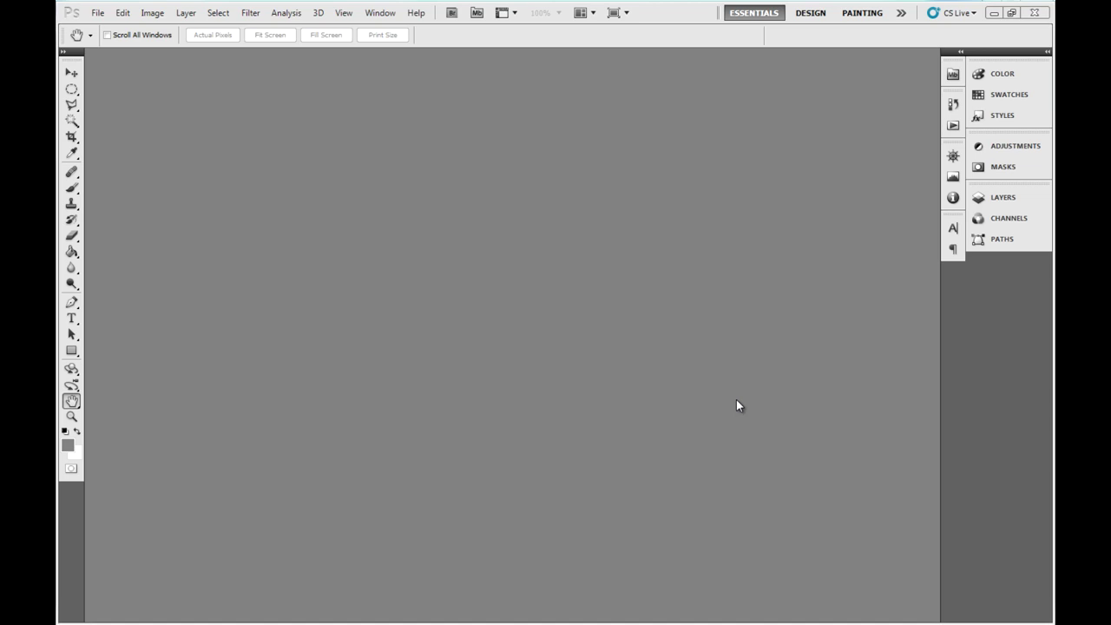
Scroll the 'Введение в HDR' article to the Photomatix umbrella example with 0, +2 and −2 Ev frames.
click(607, 270)
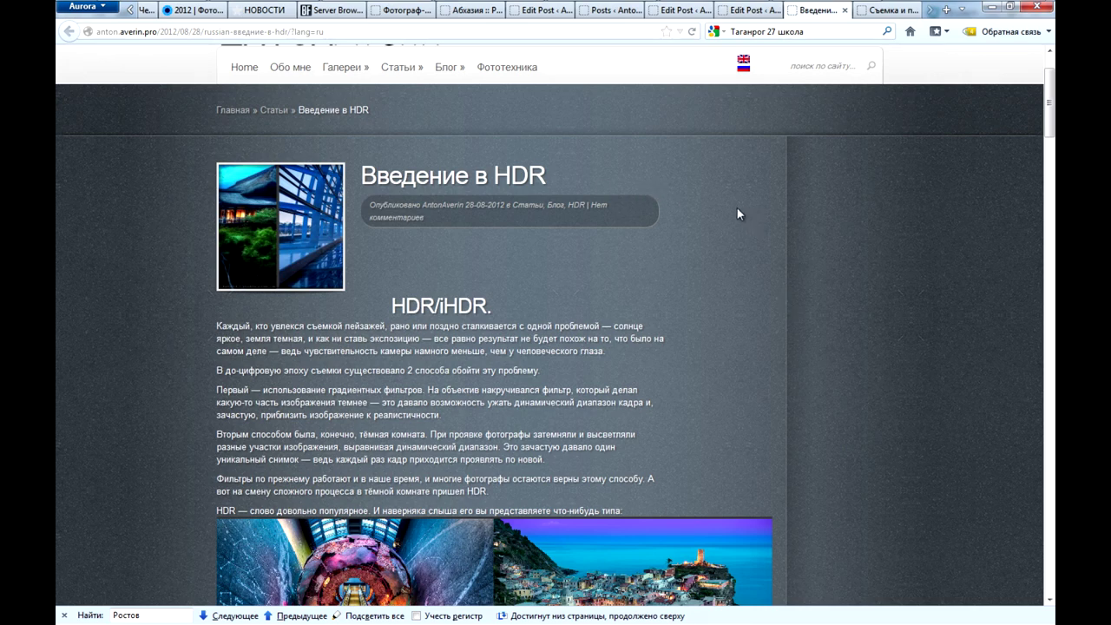
scroll(738, 213, down, 2)
scroll(734, 208, down, 1)
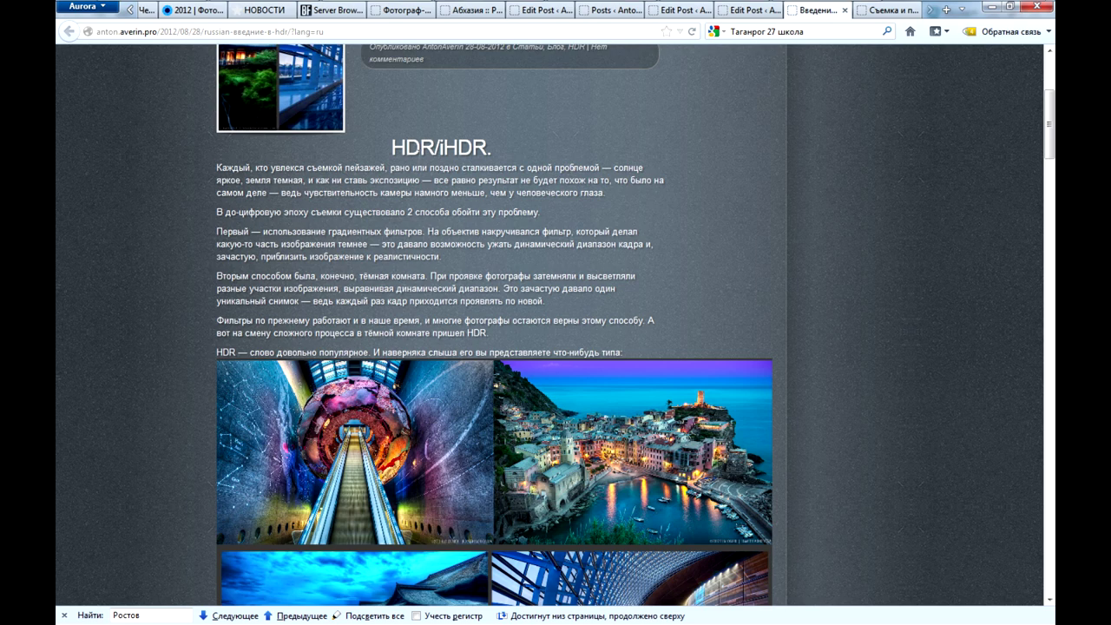
drag(391, 148, 440, 148)
scroll(716, 205, down, 1)
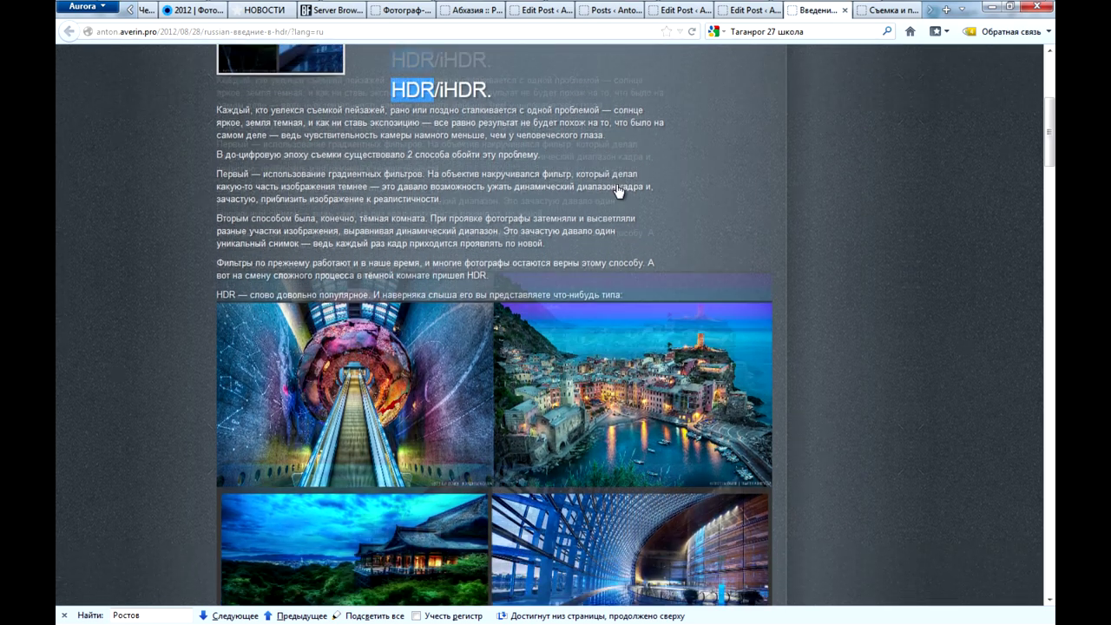
scroll(715, 205, down, 2)
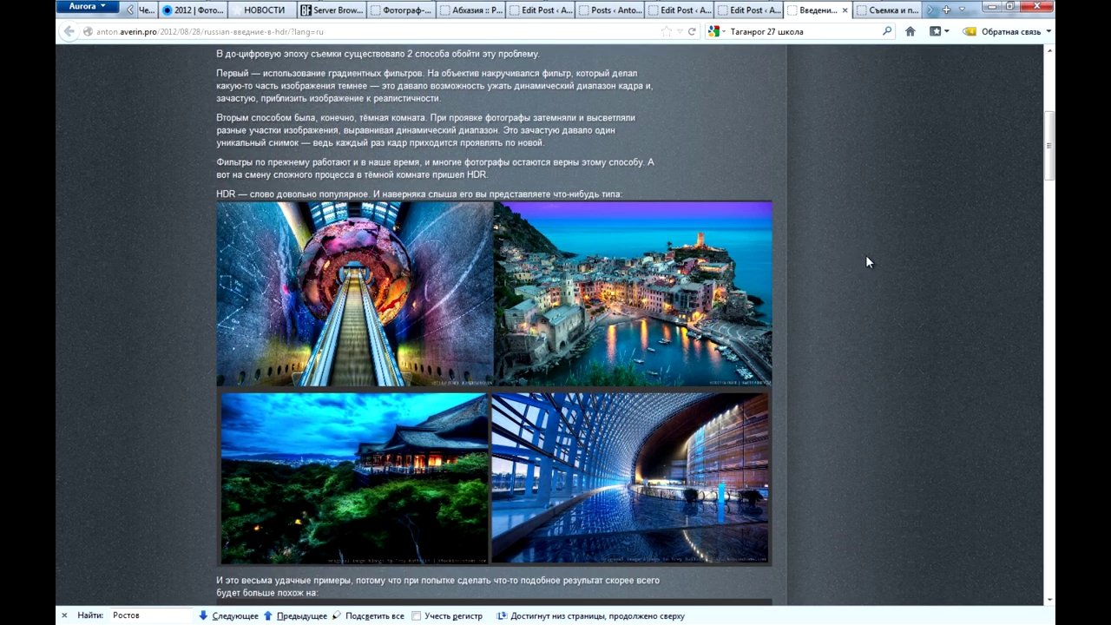
scroll(866, 256, down, 3)
scroll(862, 278, down, 5)
scroll(863, 277, down, 5)
scroll(862, 281, down, 5)
scroll(861, 281, up, 1)
scroll(861, 282, up, 1)
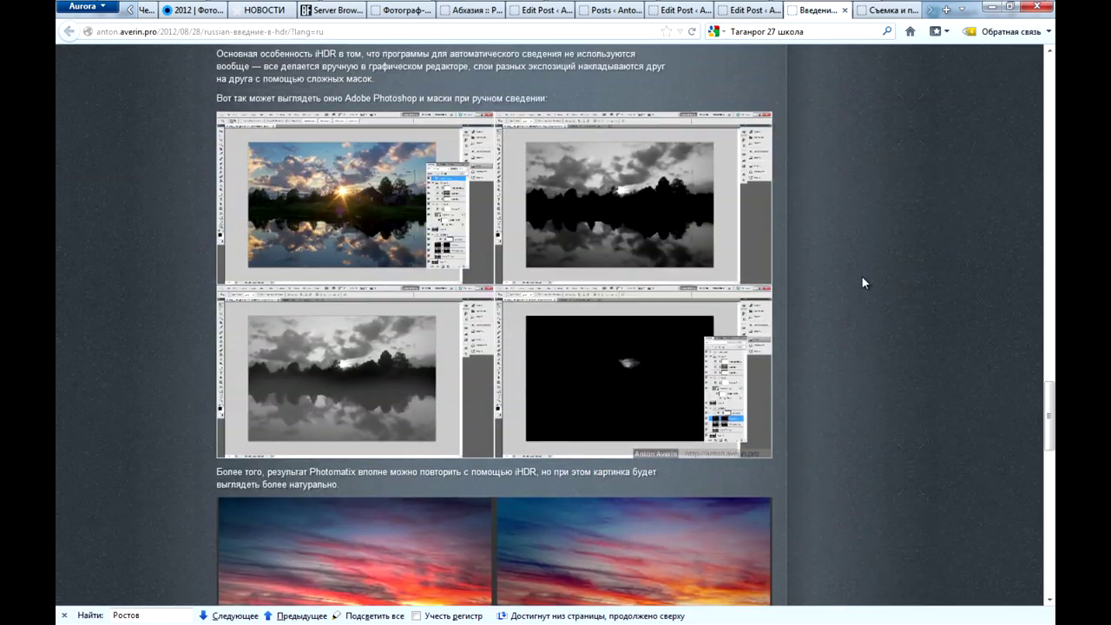
scroll(862, 272, down, 1)
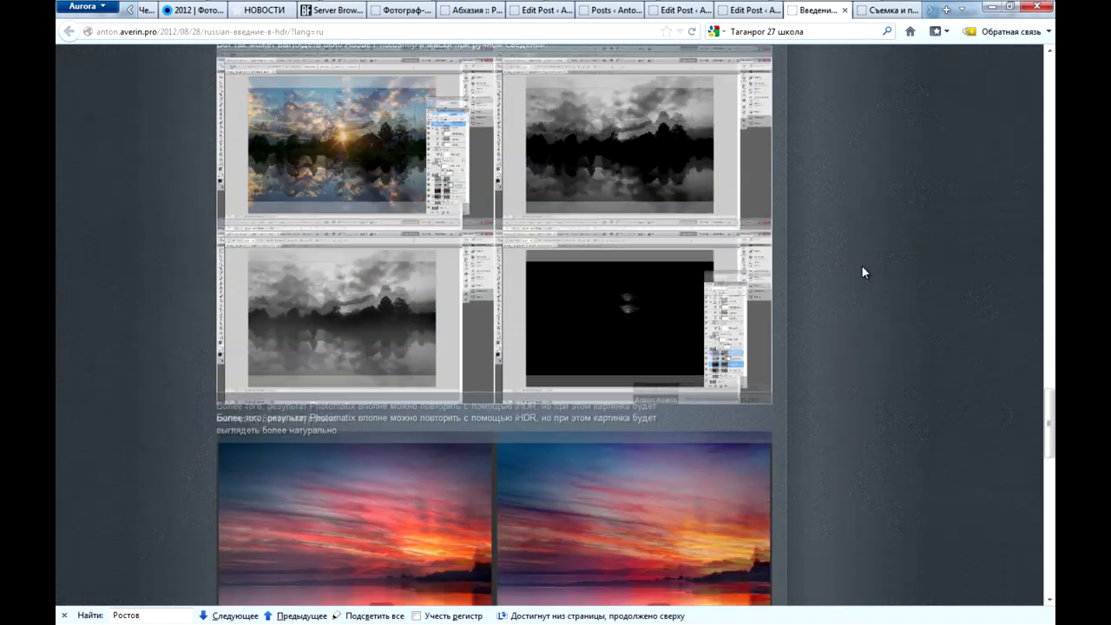
scroll(862, 272, up, 1)
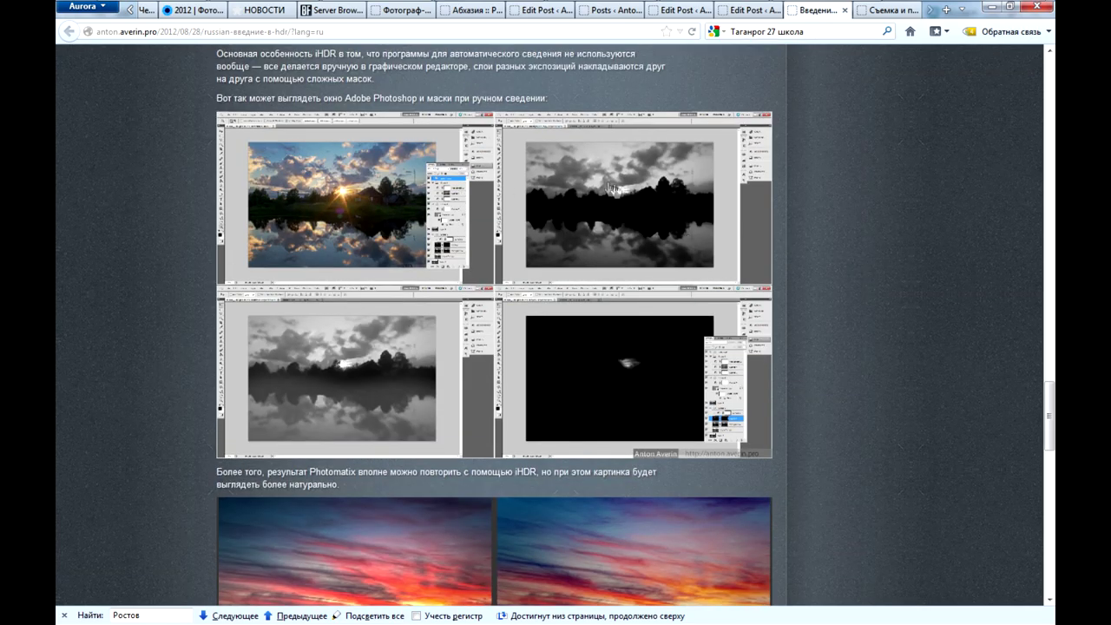
scroll(922, 321, down, 5)
scroll(888, 323, up, 3)
scroll(887, 323, up, 5)
scroll(887, 323, up, 2)
scroll(888, 331, down, 2)
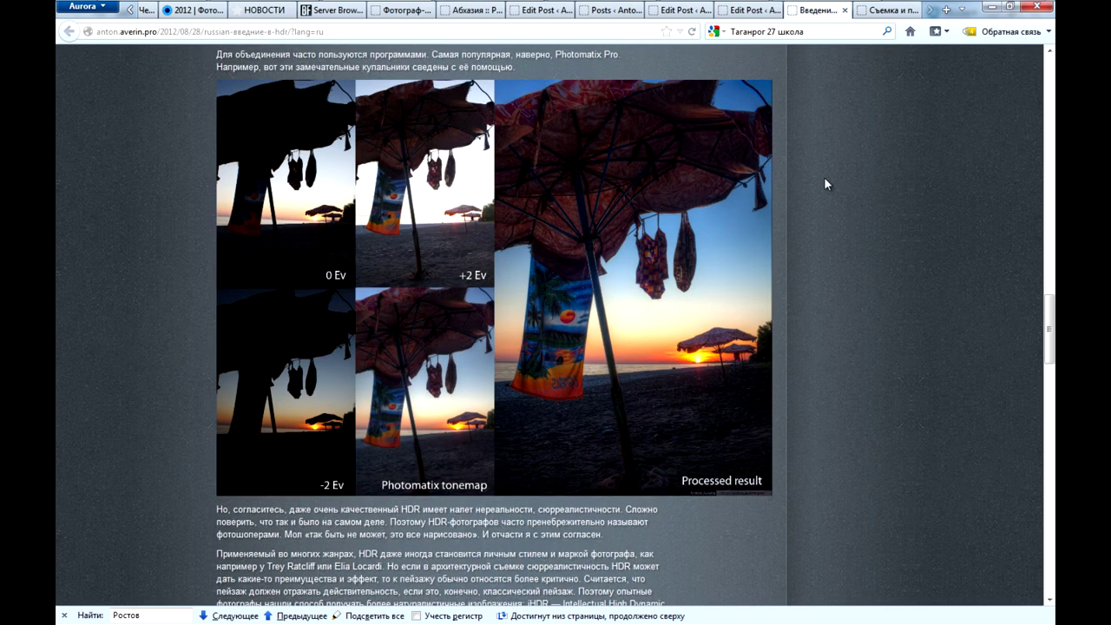
mouse_move(373, 18)
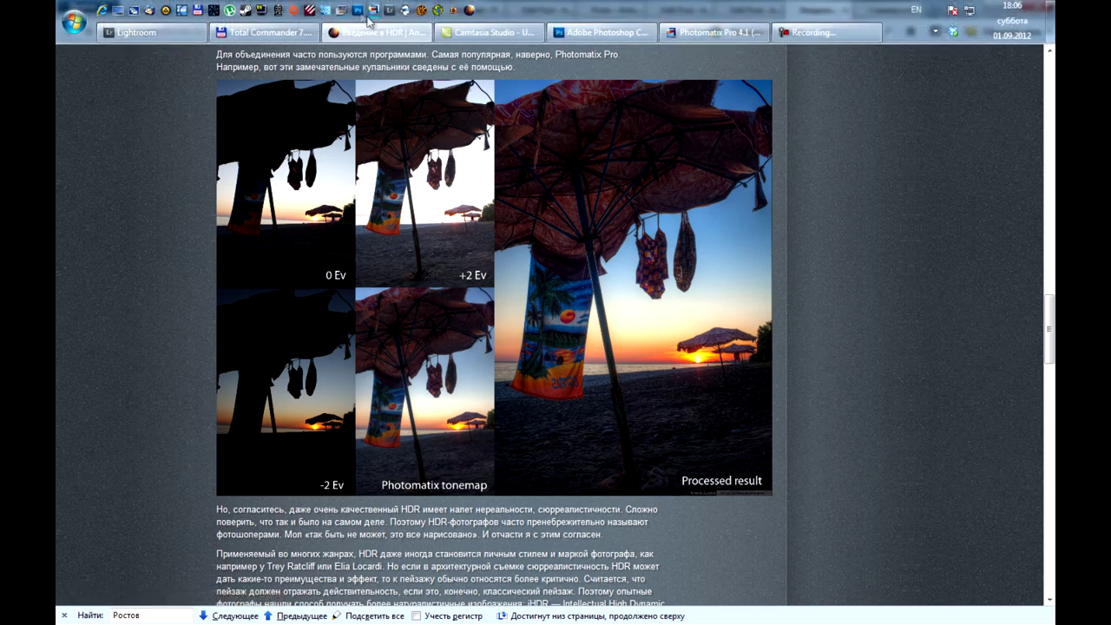
Visit Lightroom, Photomatix Pro and Photoshop, then show the 'Съемка и подготовка HDR кадров' article in Firefox.
click(139, 33)
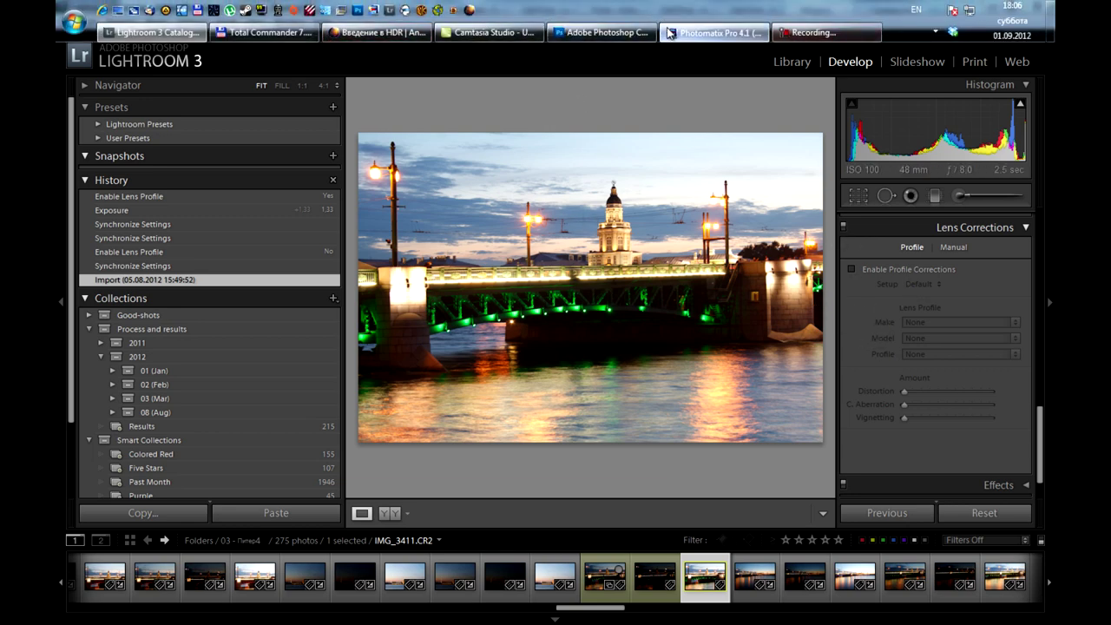
click(669, 33)
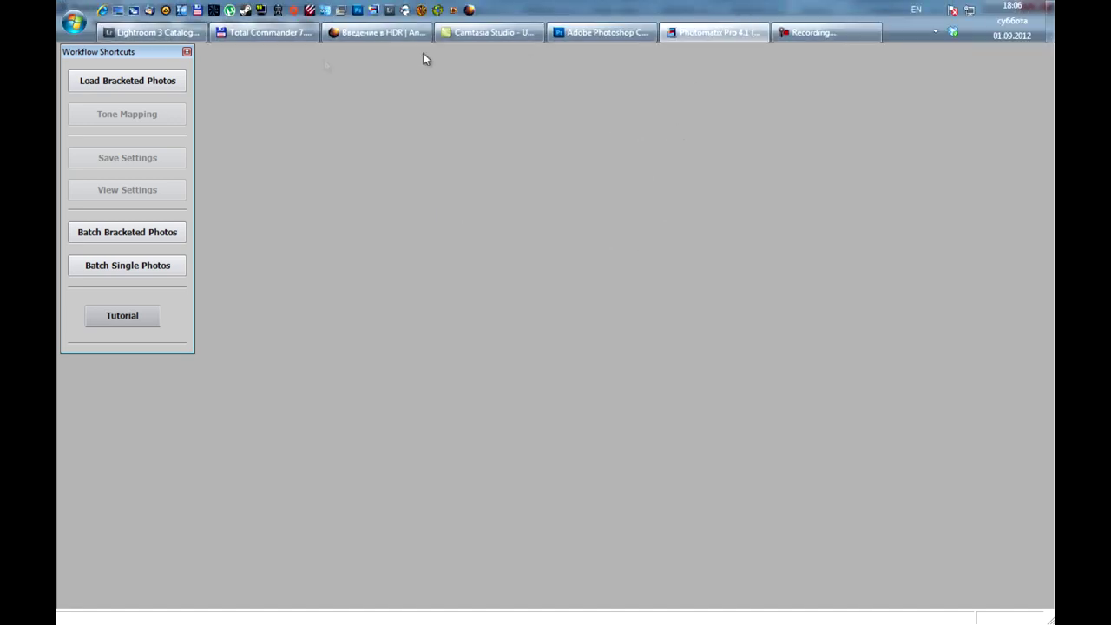
click(608, 32)
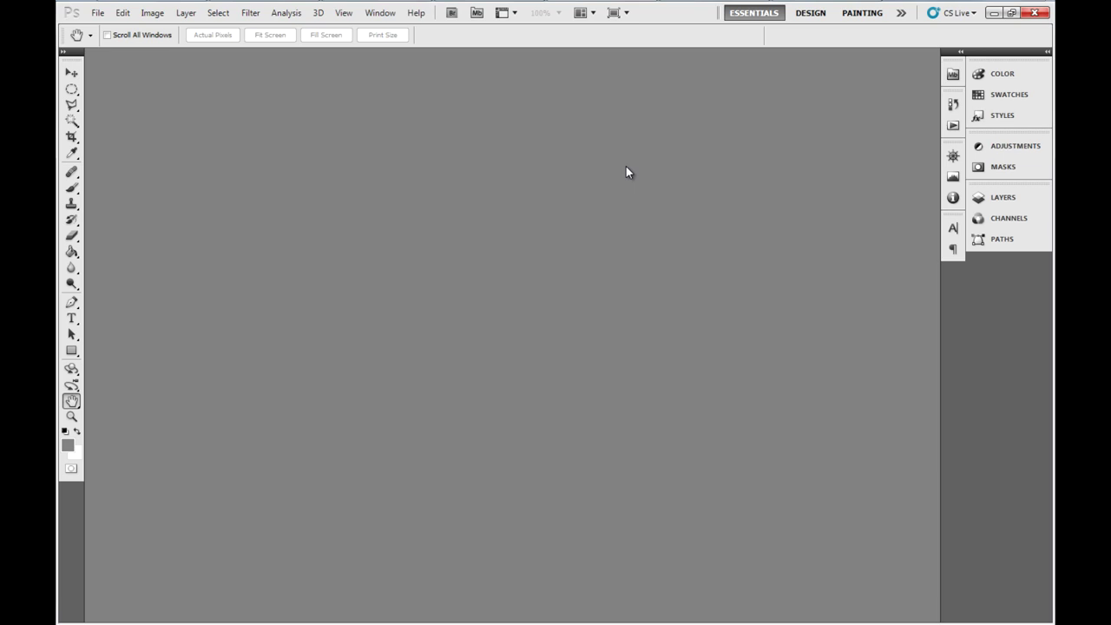
mouse_move(556, 2)
click(347, 33)
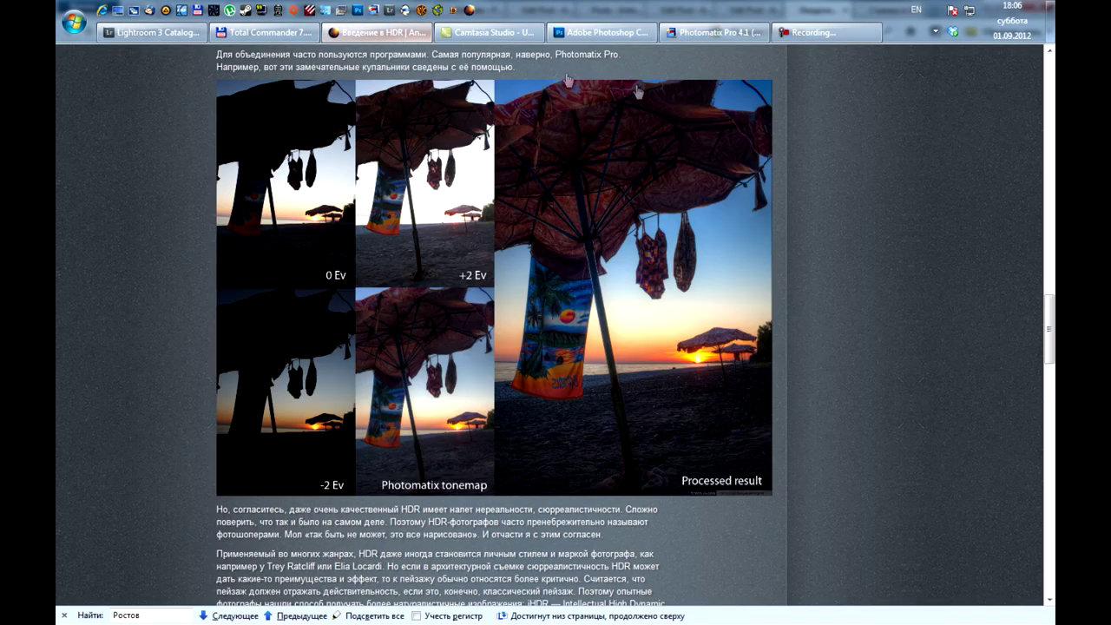
click(884, 10)
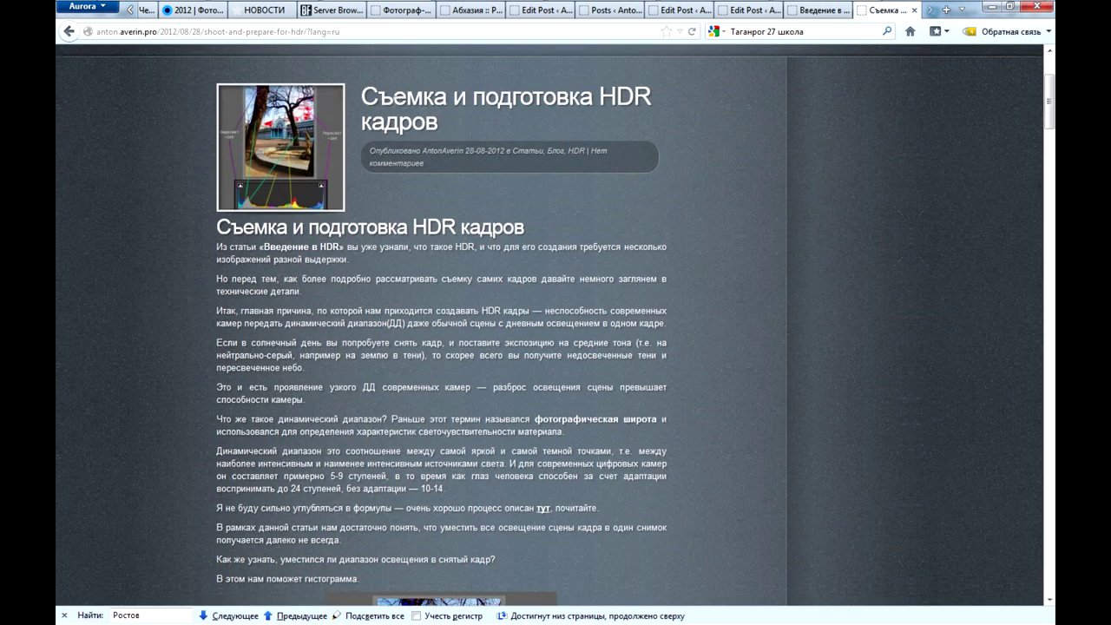
Scroll the 'Съемка и подготовка HDR кадров' article down to the barn sunset bracketing photos.
scroll(705, 198, down, 3)
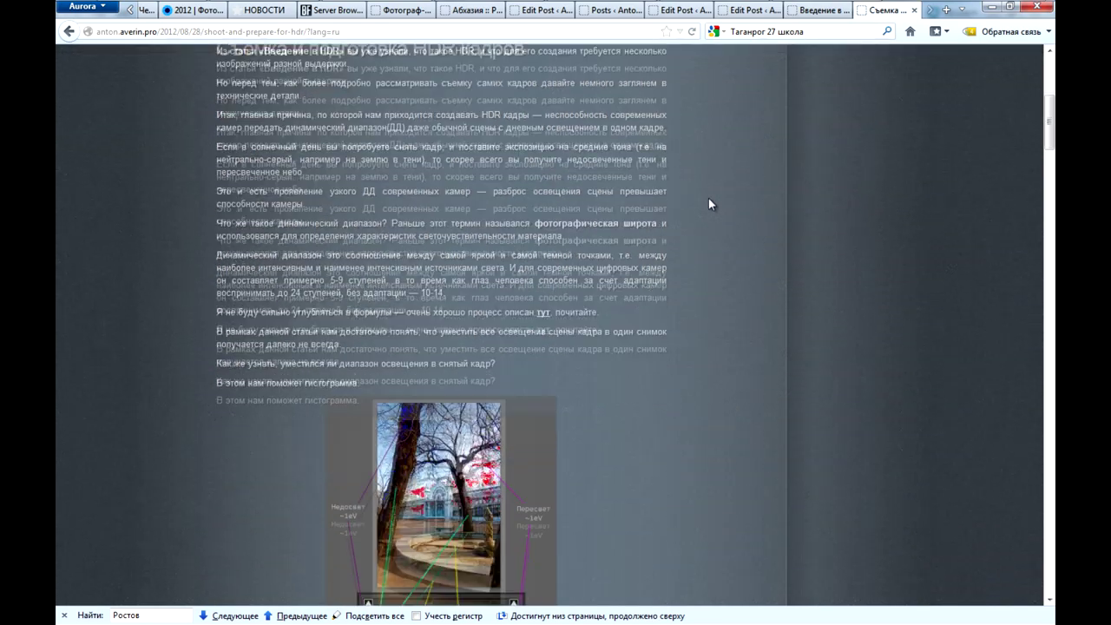
scroll(710, 198, down, 2)
scroll(712, 199, down, 2)
scroll(713, 200, down, 1)
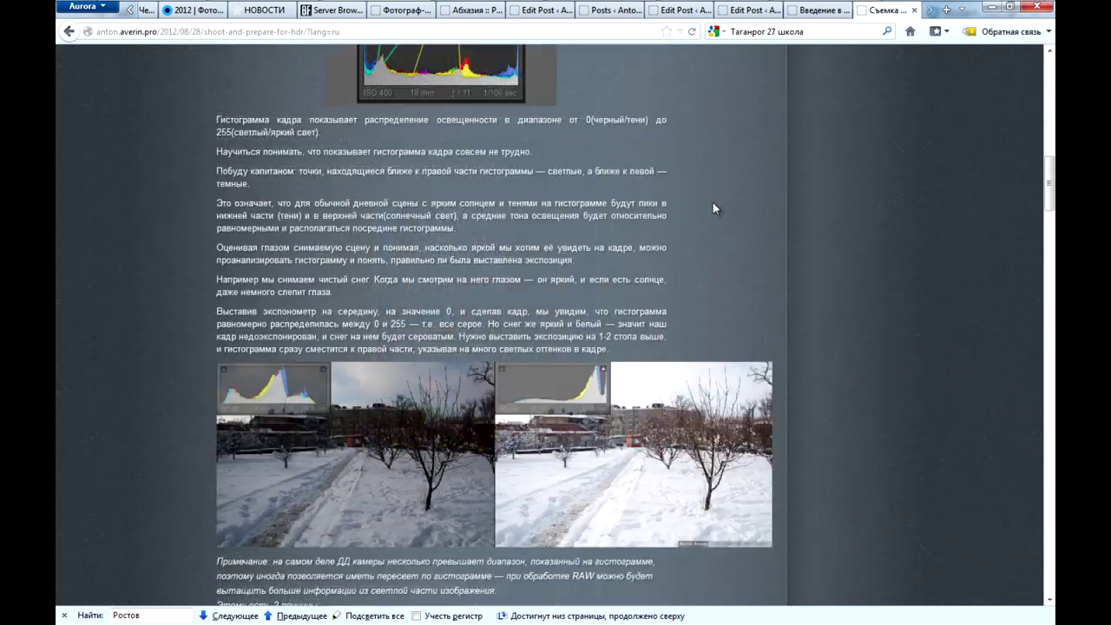
scroll(712, 202, down, 1)
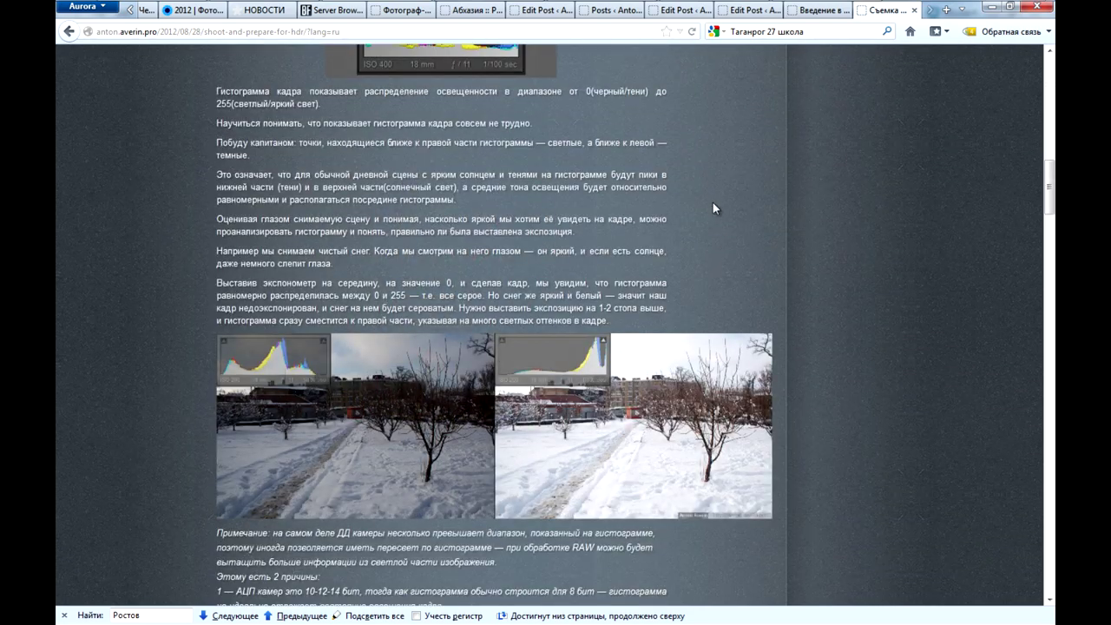
scroll(713, 202, down, 8)
scroll(713, 202, down, 5)
scroll(713, 202, down, 5)
scroll(712, 202, down, 2)
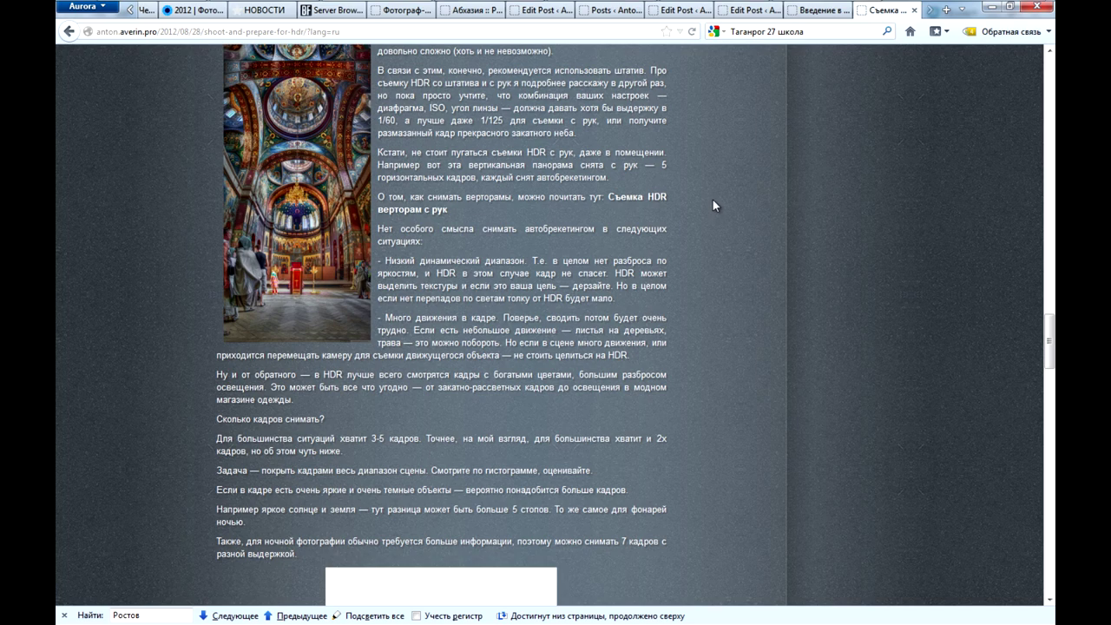
scroll(713, 206, down, 3)
scroll(713, 206, down, 4)
scroll(713, 206, down, 3)
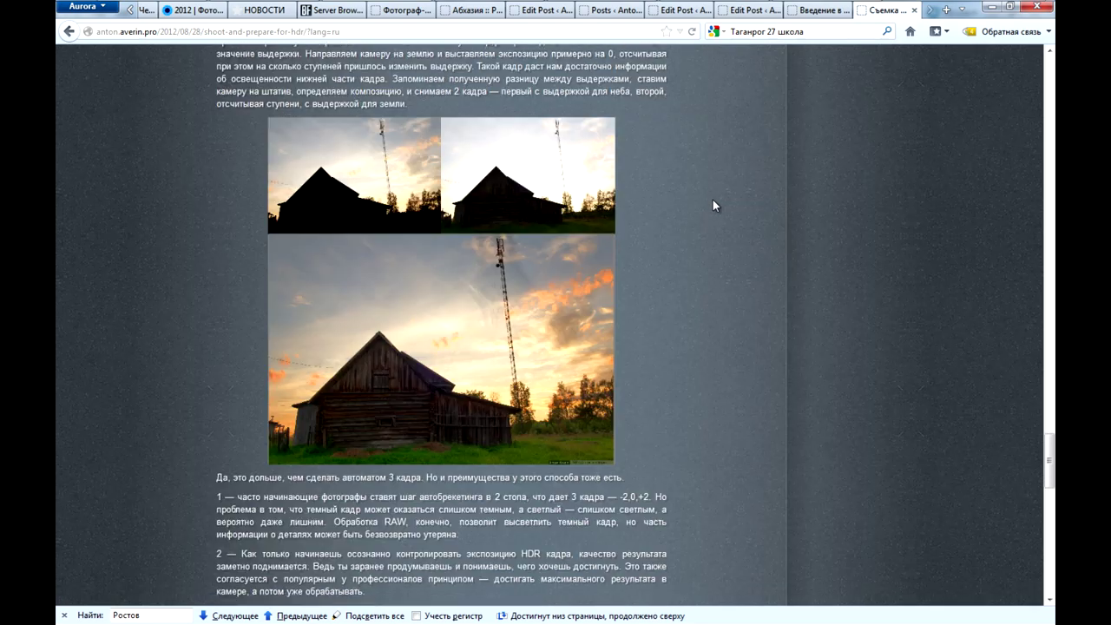
scroll(712, 205, down, 10)
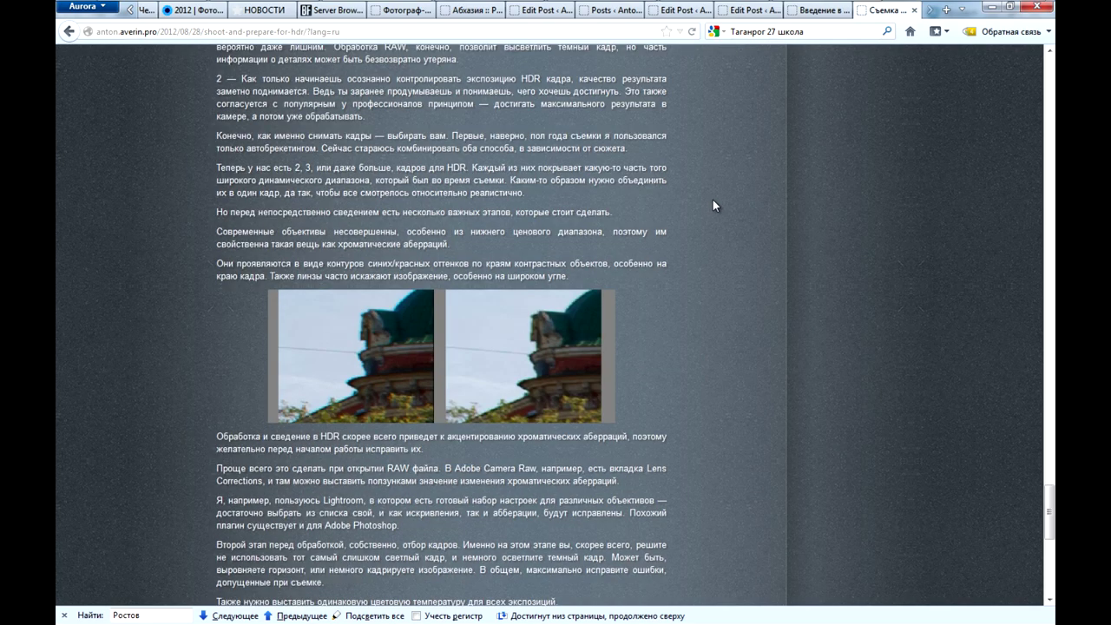
scroll(713, 206, up, 10)
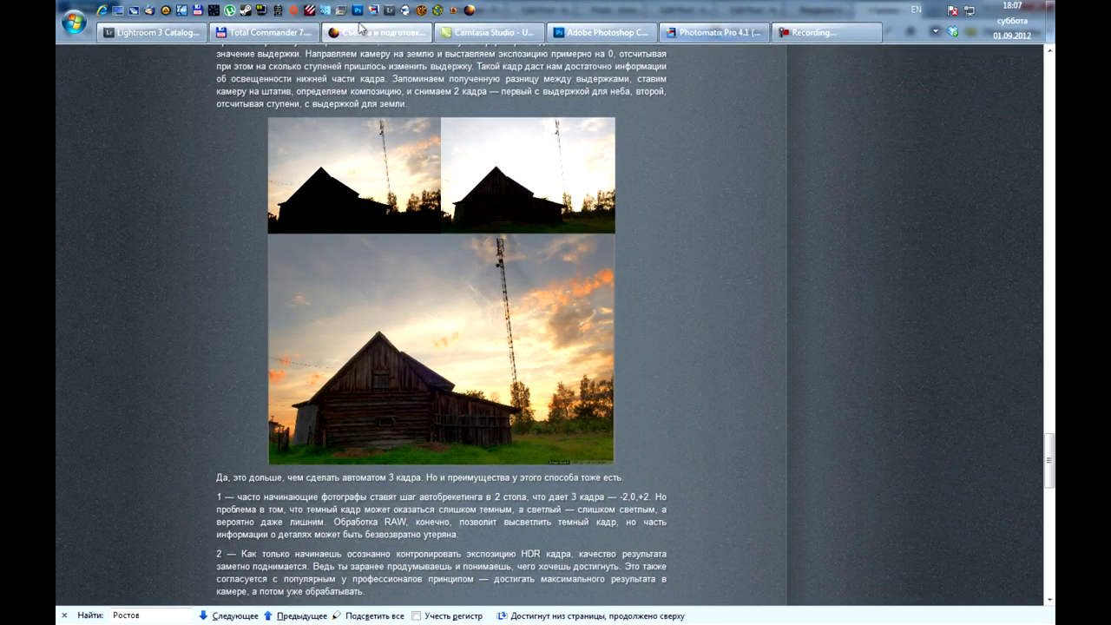
click(152, 32)
Flip through the night-bridge bracket in the filmstrip and settle back on IMG_3409.
click(615, 564)
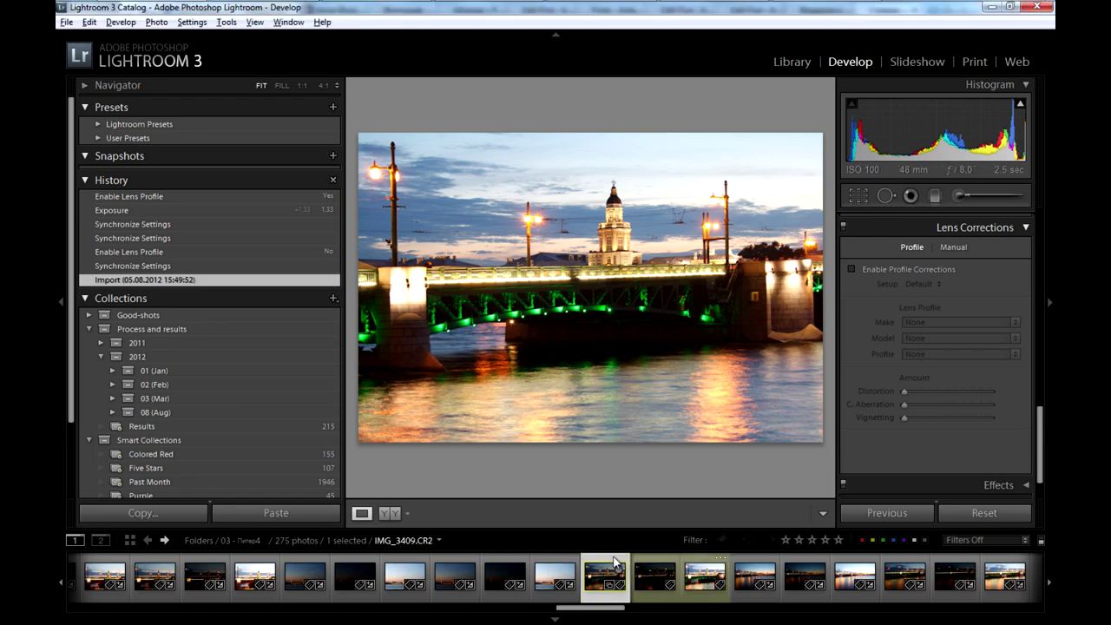
key(Right)
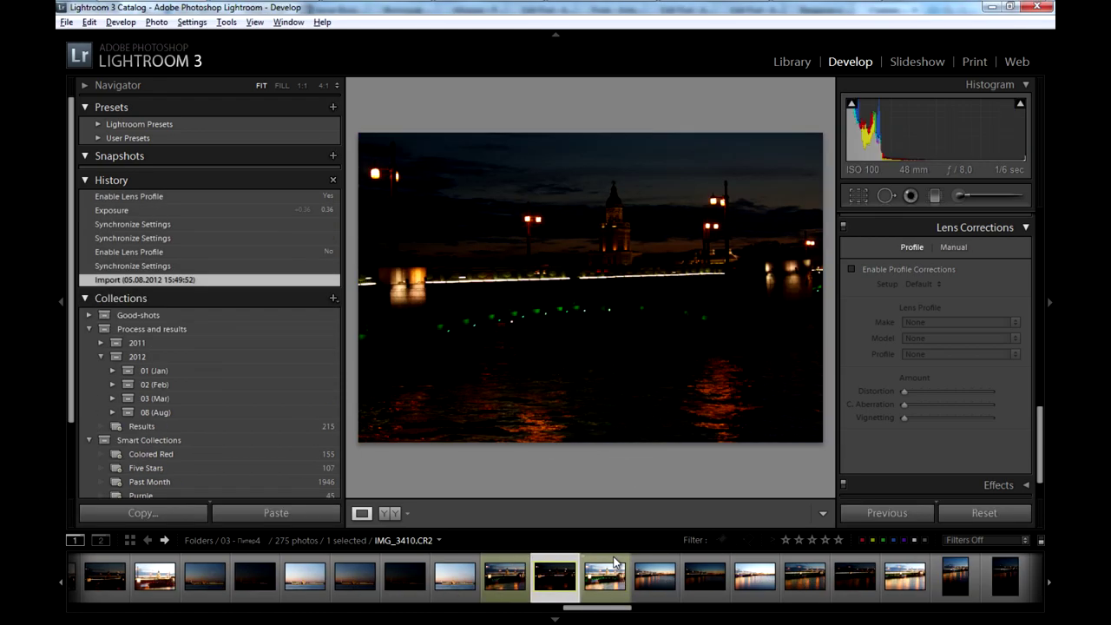
key(Right)
key(Left)
key(Left)
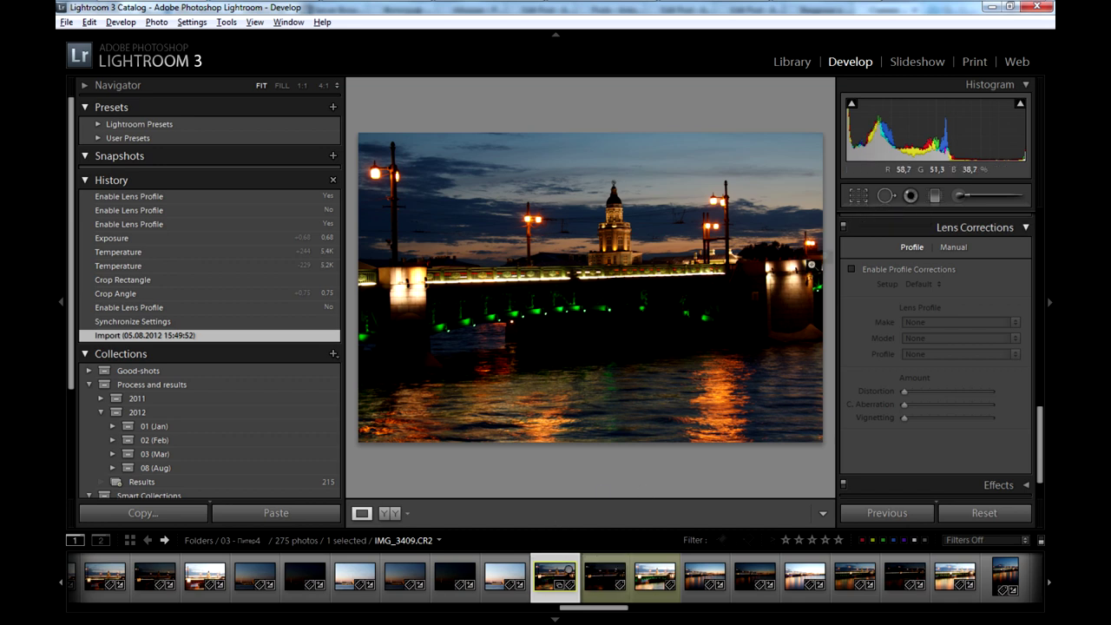
click(863, 200)
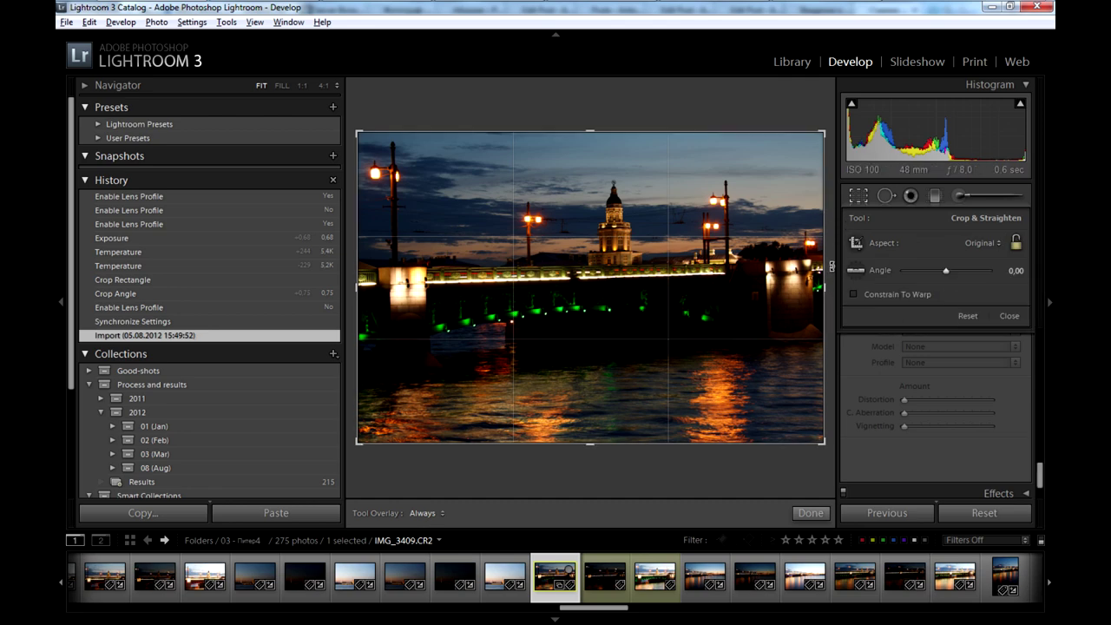
Straighten IMG_3409 with a 1,30 crop angle and compare it with the neighbouring frames.
drag(829, 252, 831, 253)
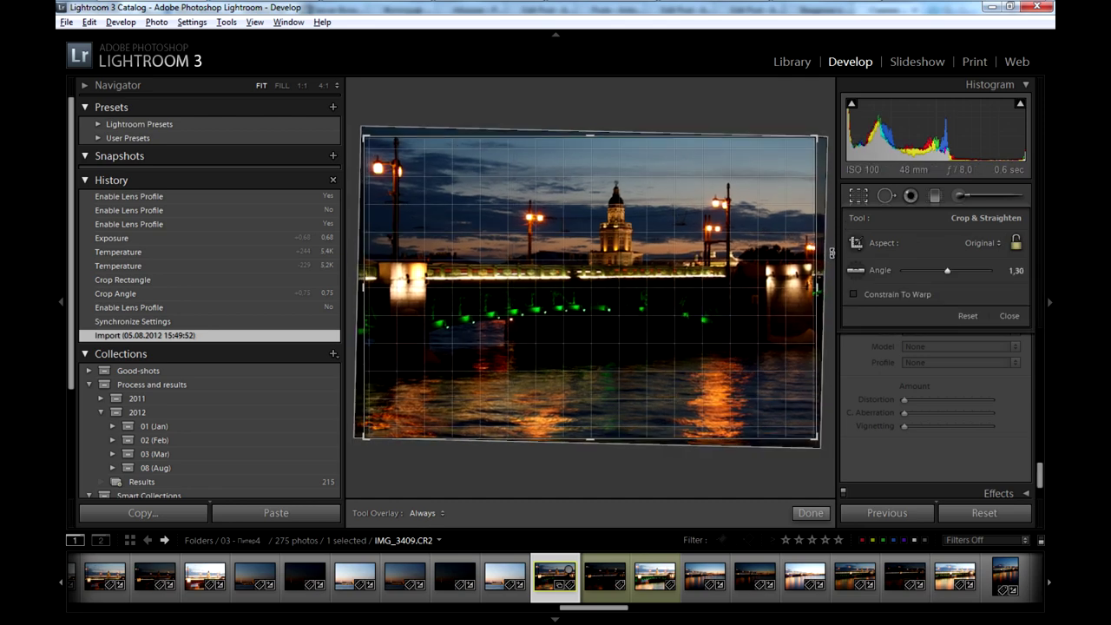
double_click(633, 186)
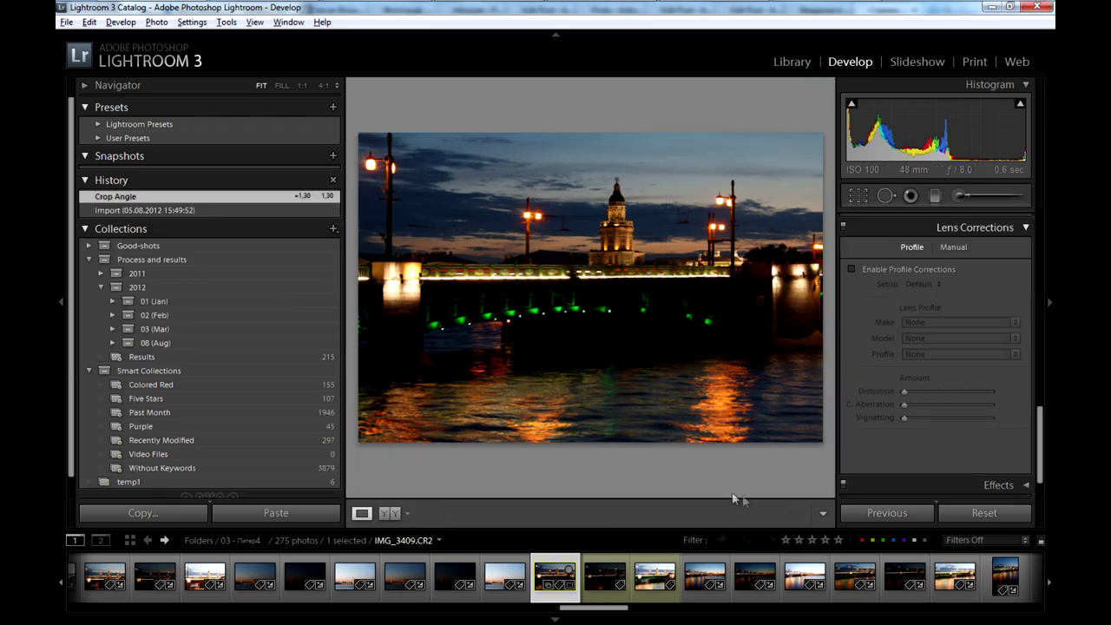
click(591, 573)
key(Right)
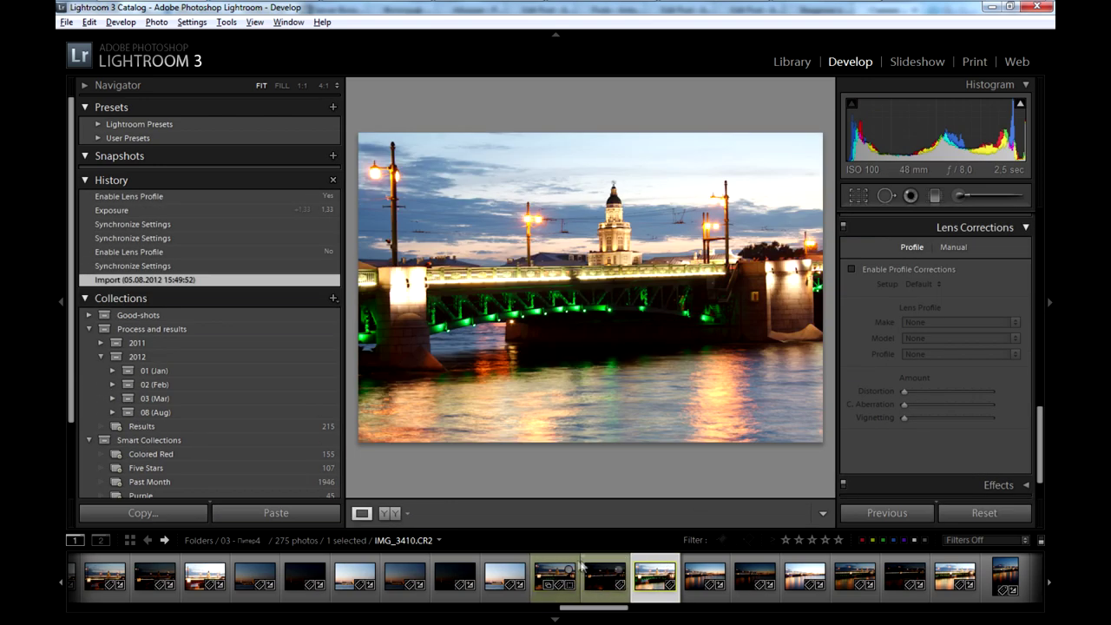
key(Left)
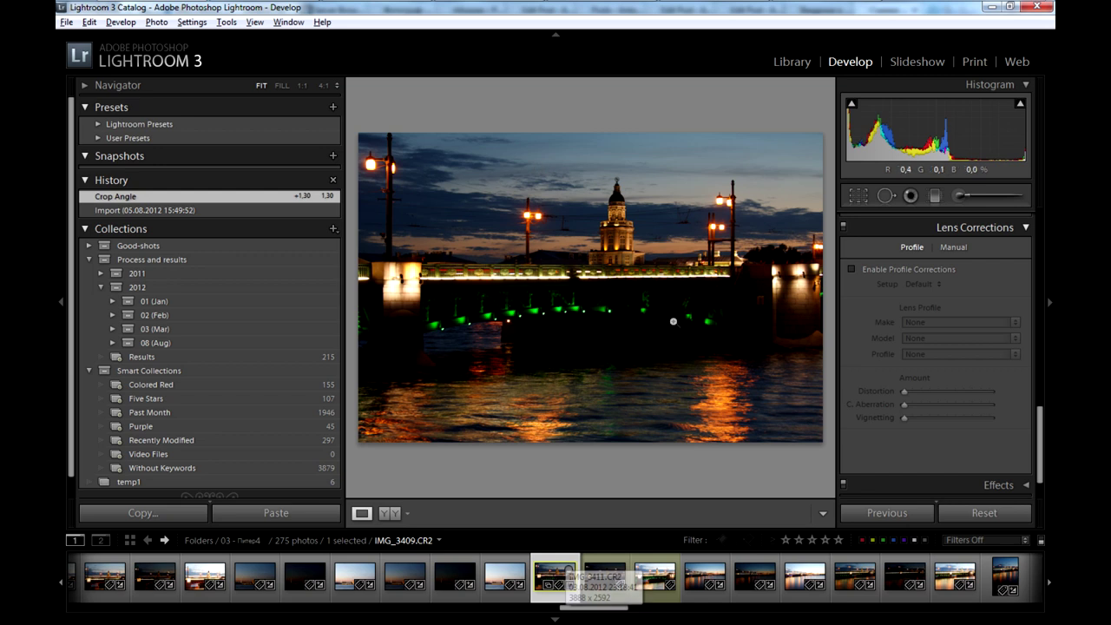
Synchronize IMG_3409's Crop/Straighten Angle to IMG_3410 and IMG_3411.
ctrl+click(605, 575)
ctrl+click(664, 566)
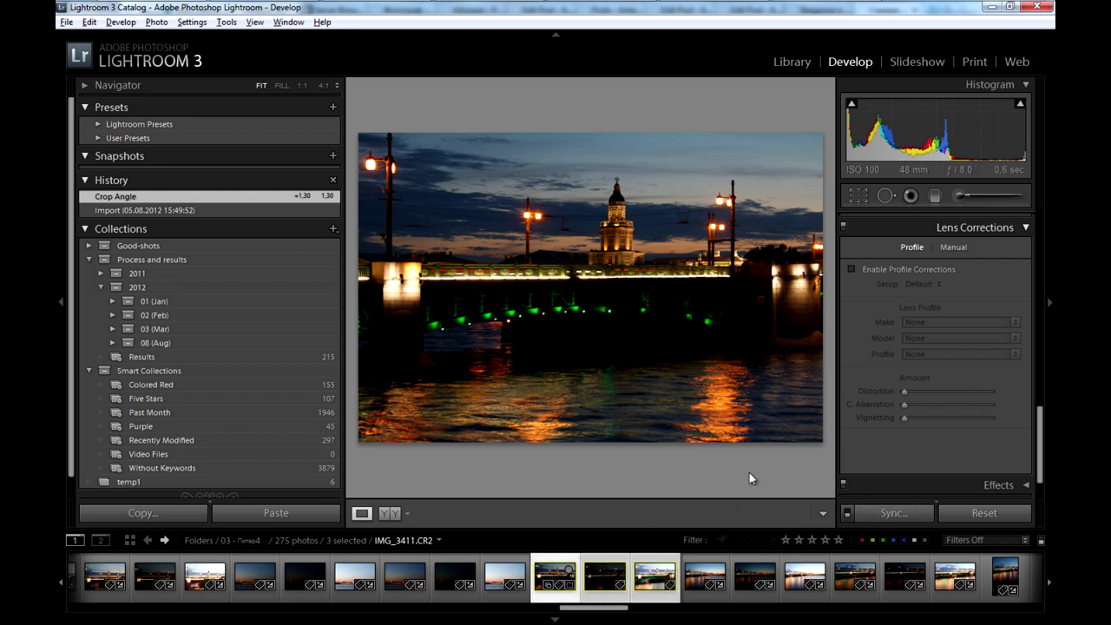
click(886, 514)
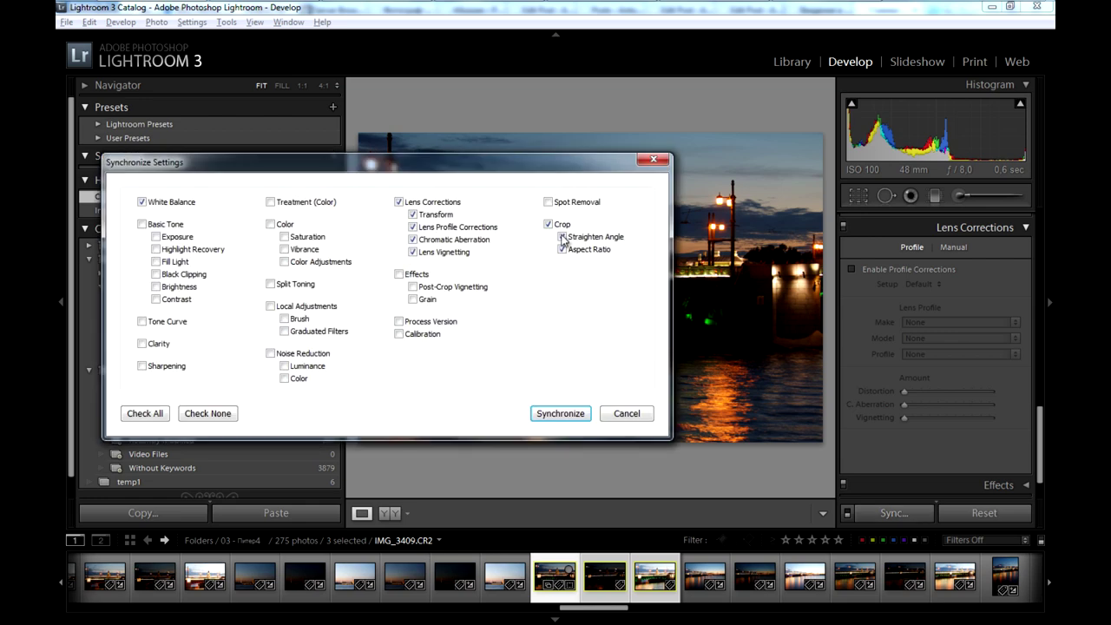
click(560, 413)
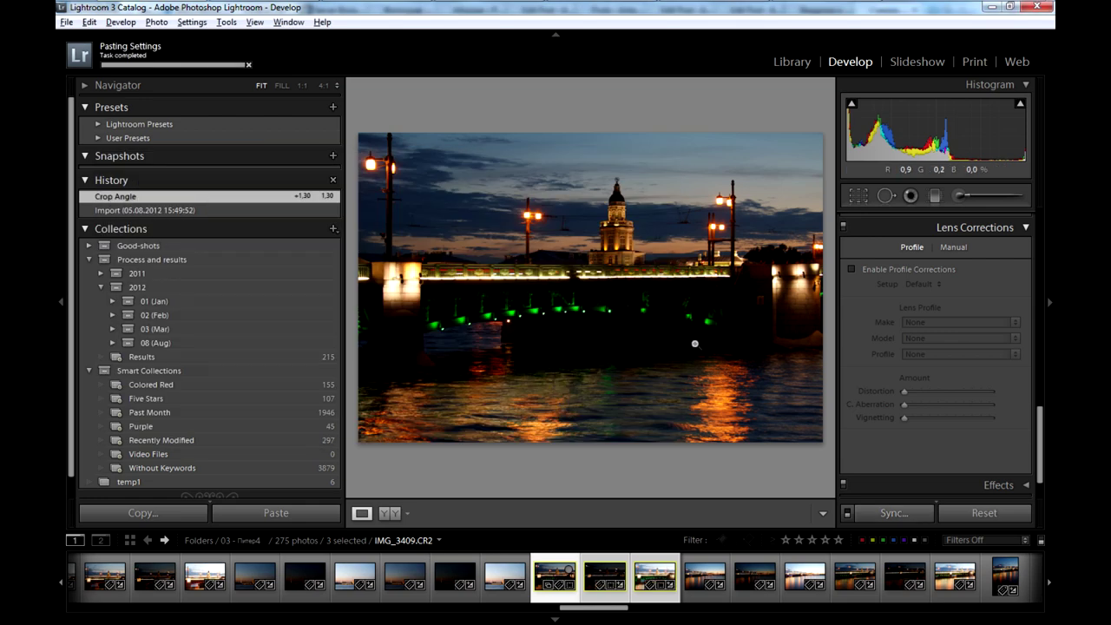
click(558, 564)
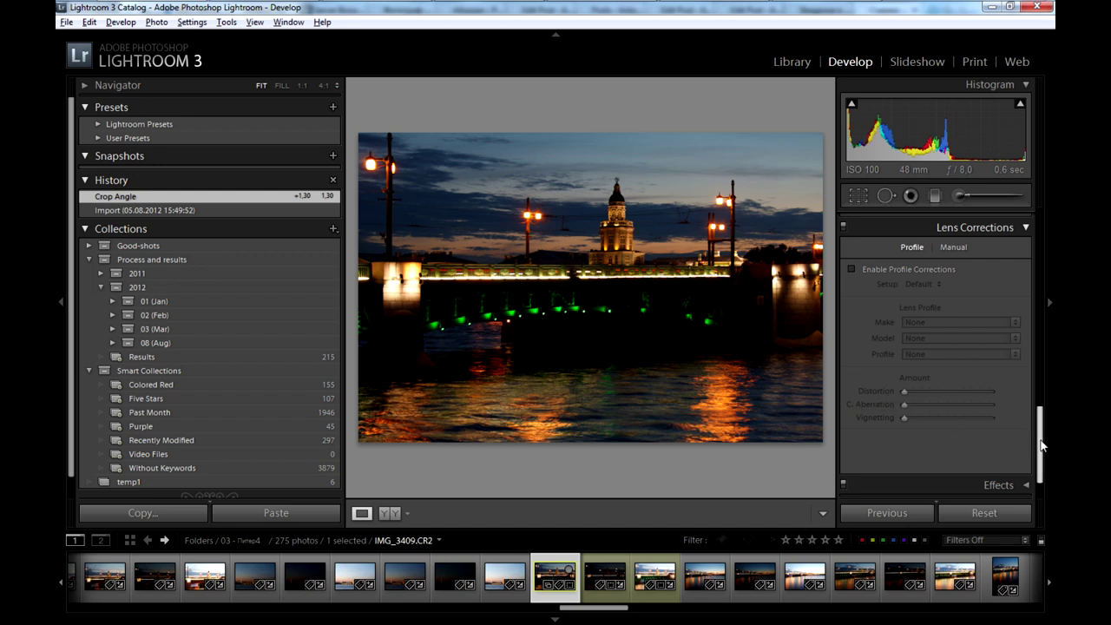
Set IMG_3409's white balance Temp to 6000.
drag(1042, 445, 1043, 241)
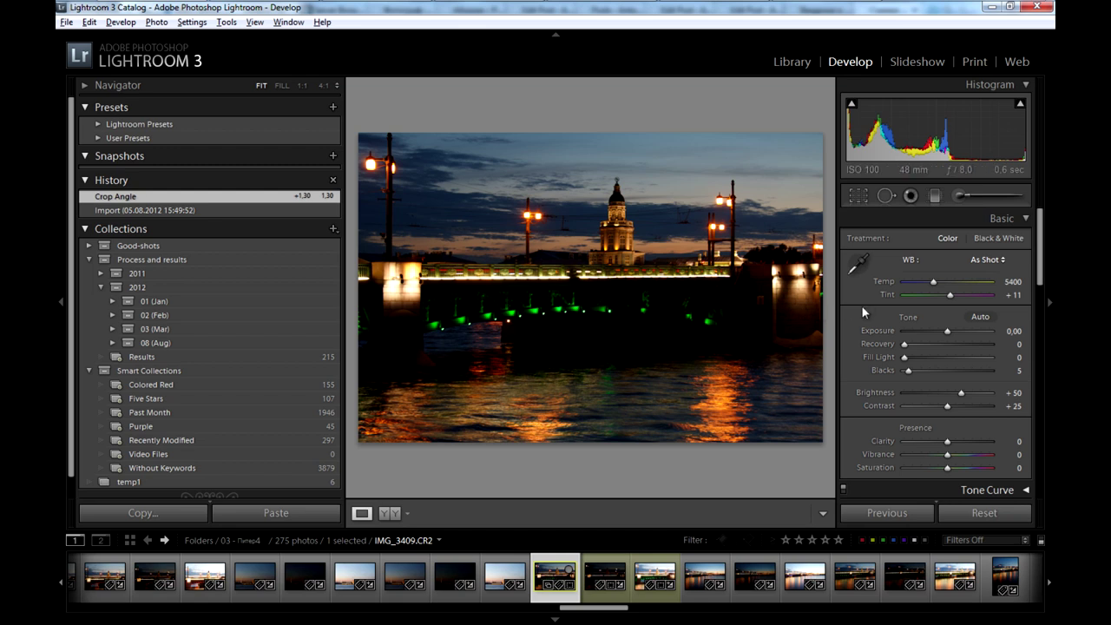
drag(934, 285, 943, 285)
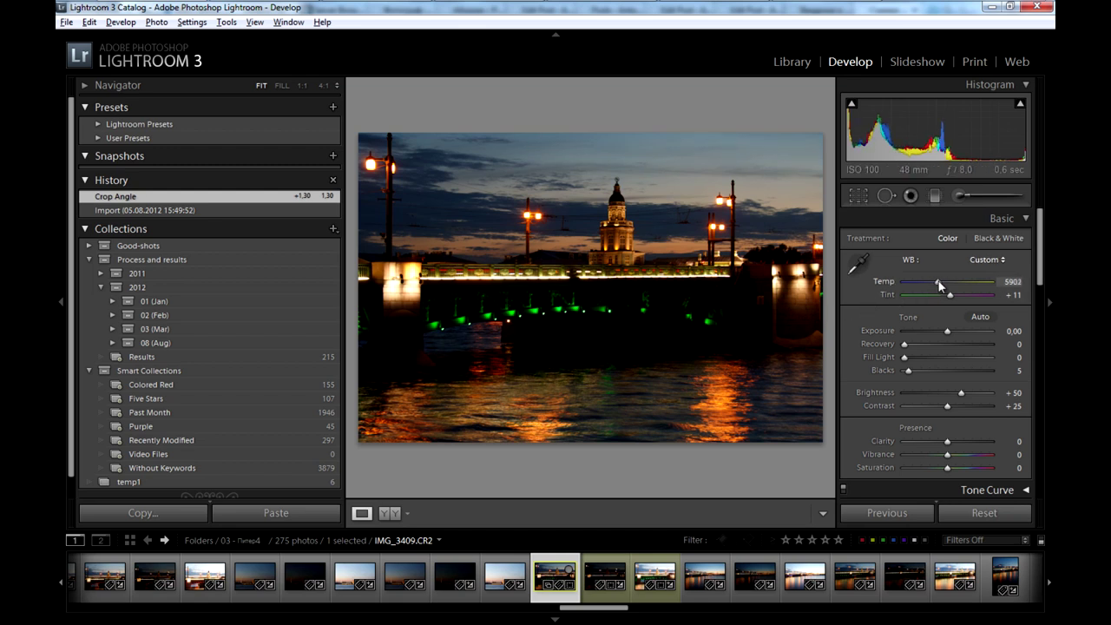
drag(943, 286, 940, 286)
click(1010, 282)
text(6000)
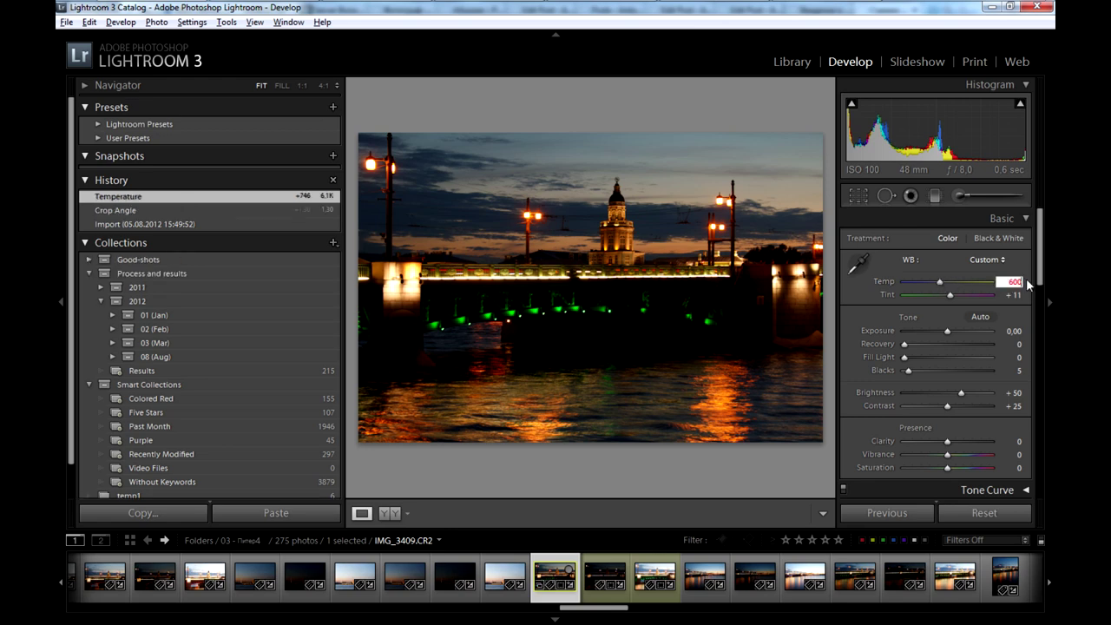
Synchronize the 6000 Temp to the other two brackets and view IMG_3411.
shift+click(655, 576)
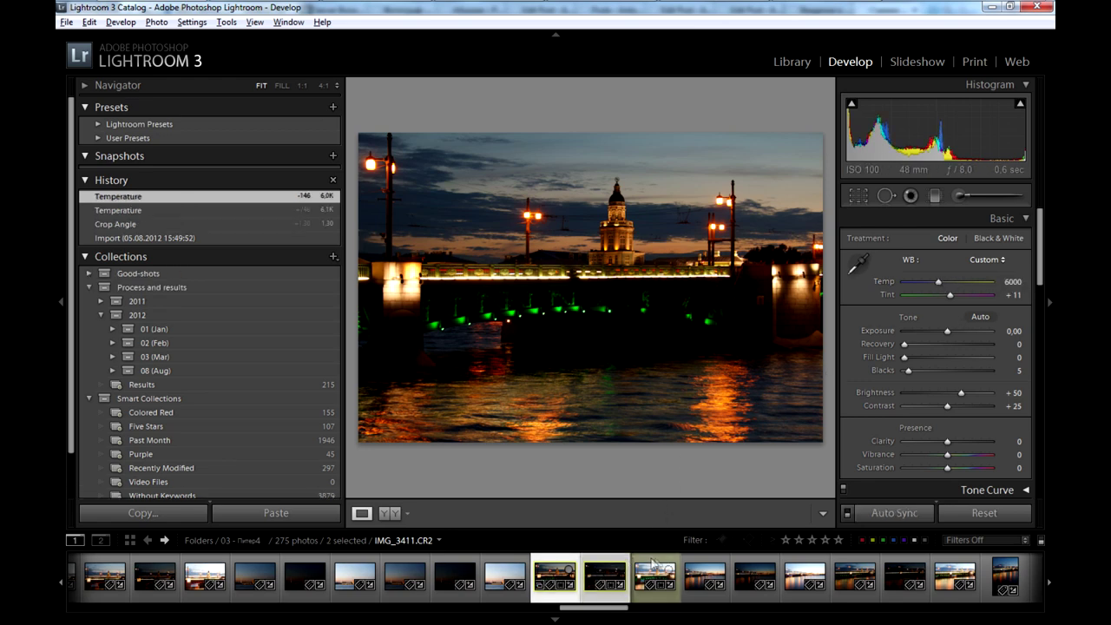
click(895, 513)
click(560, 413)
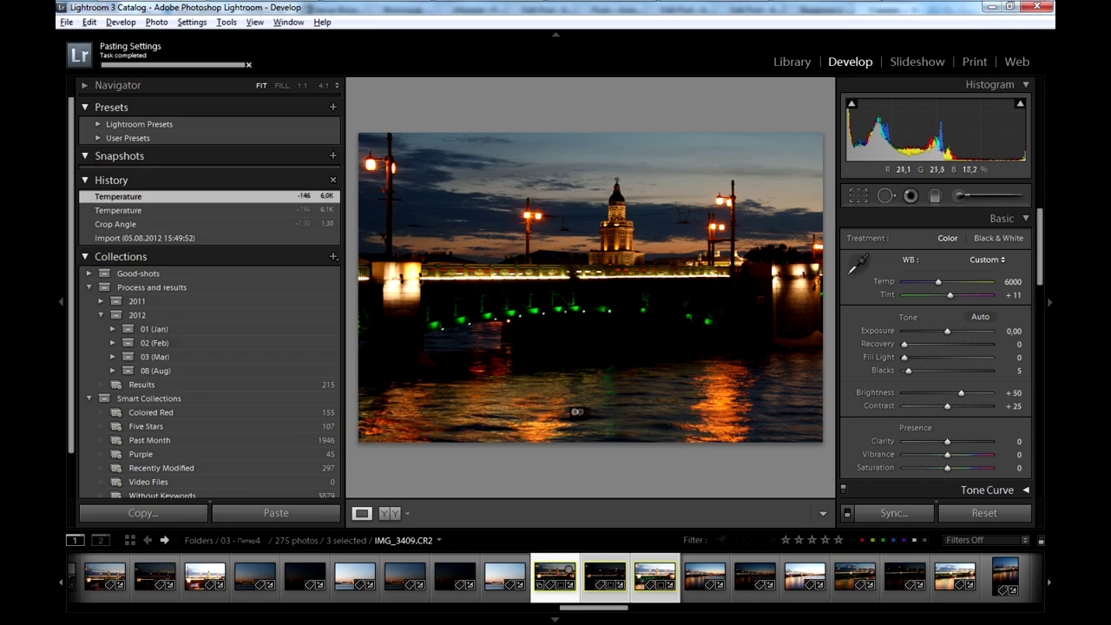
click(597, 562)
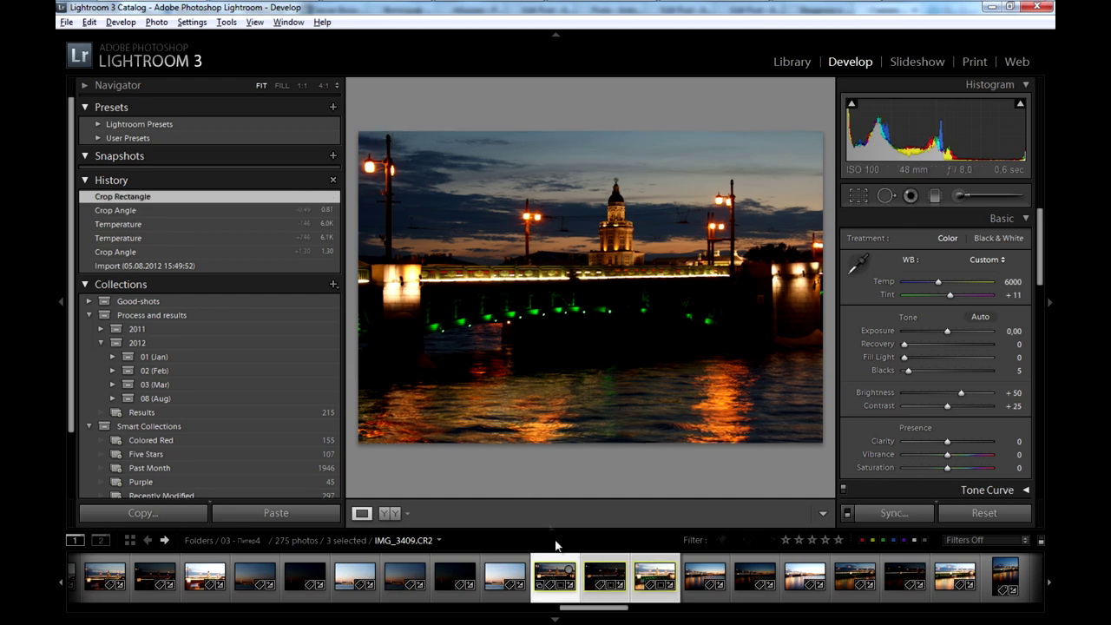
click(647, 565)
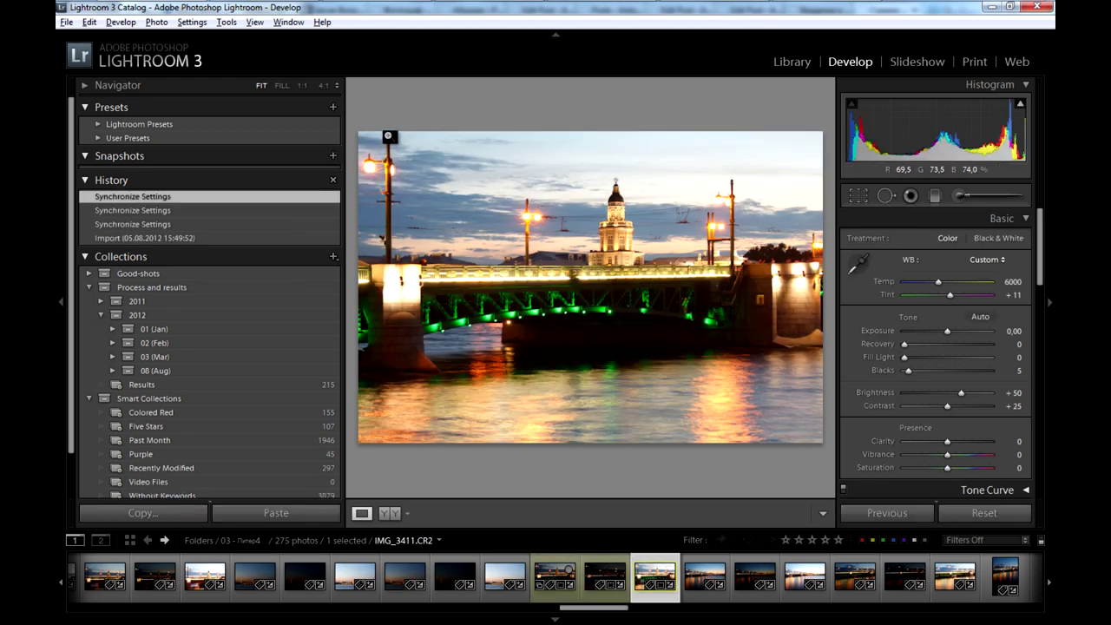
Magnify IMG_3411 to 4:1 on the lamp-post finial to inspect its colour fringing.
click(393, 139)
click(323, 85)
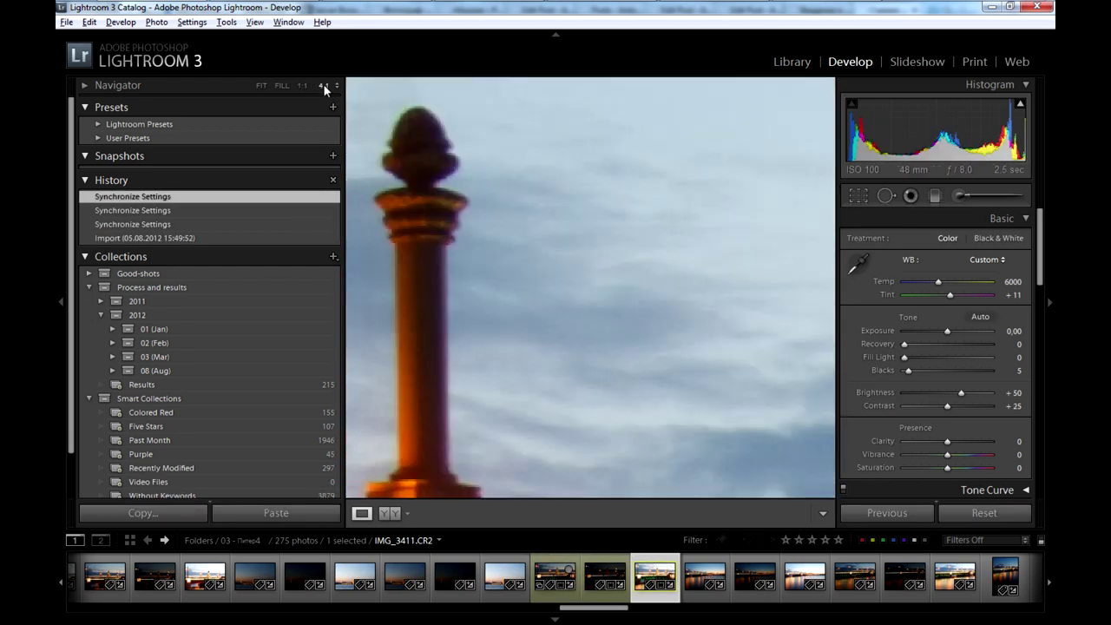
mouse_move(478, 198)
mouse_down()
mouse_move(596, 288)
mouse_move(566, 249)
mouse_move(538, 265)
mouse_move(528, 235)
mouse_up()
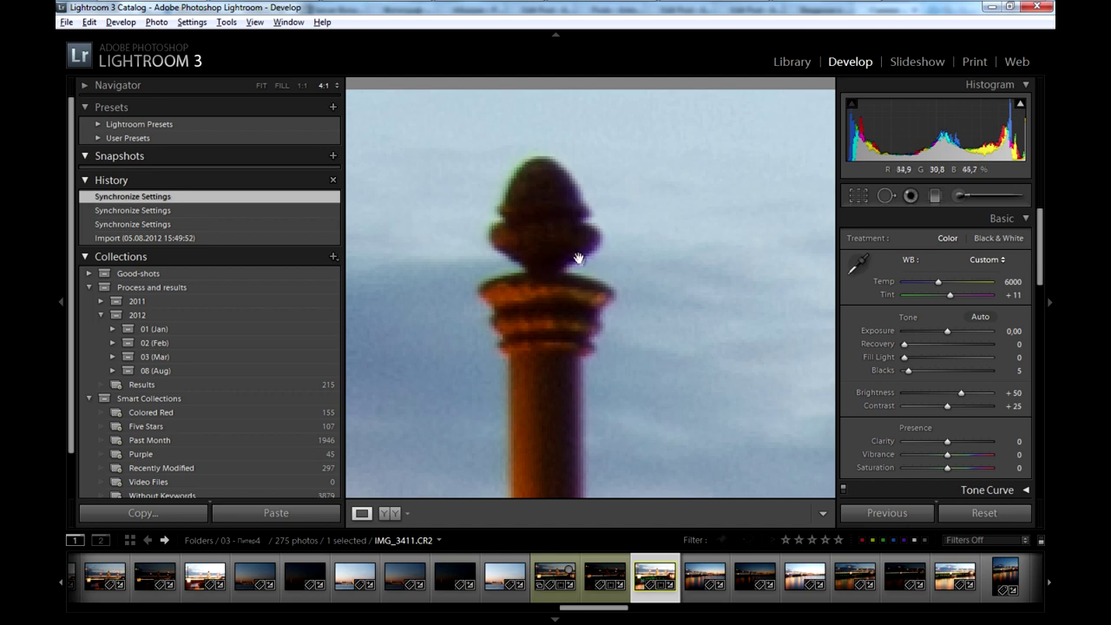
mouse_move(1049, 246)
mouse_down()
mouse_move(1047, 296)
mouse_move(1043, 232)
mouse_up()
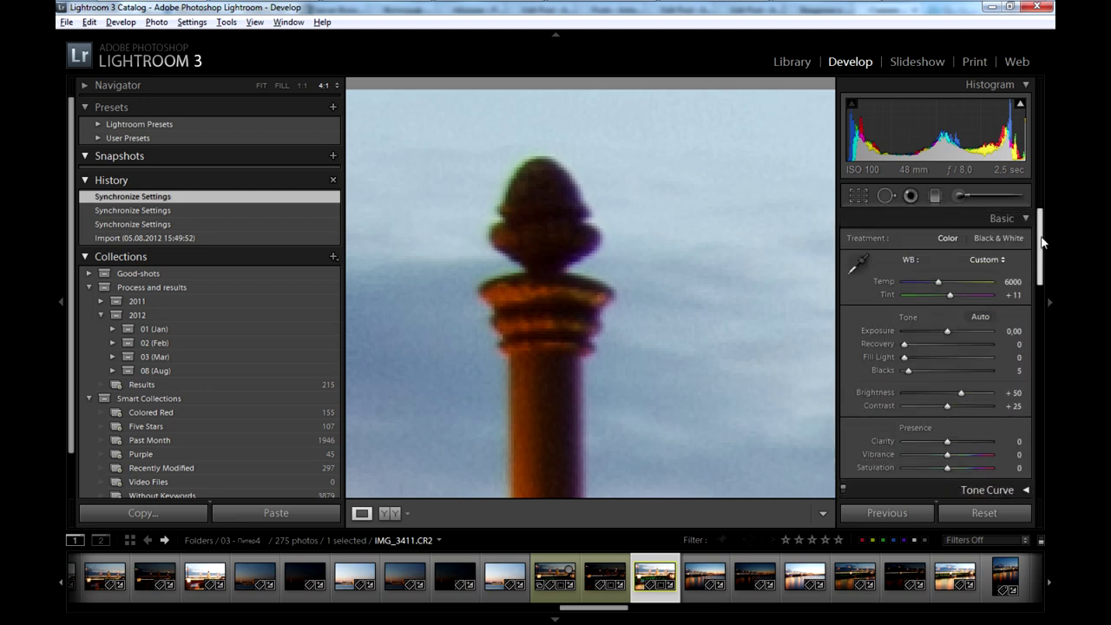
drag(1041, 246, 1042, 249)
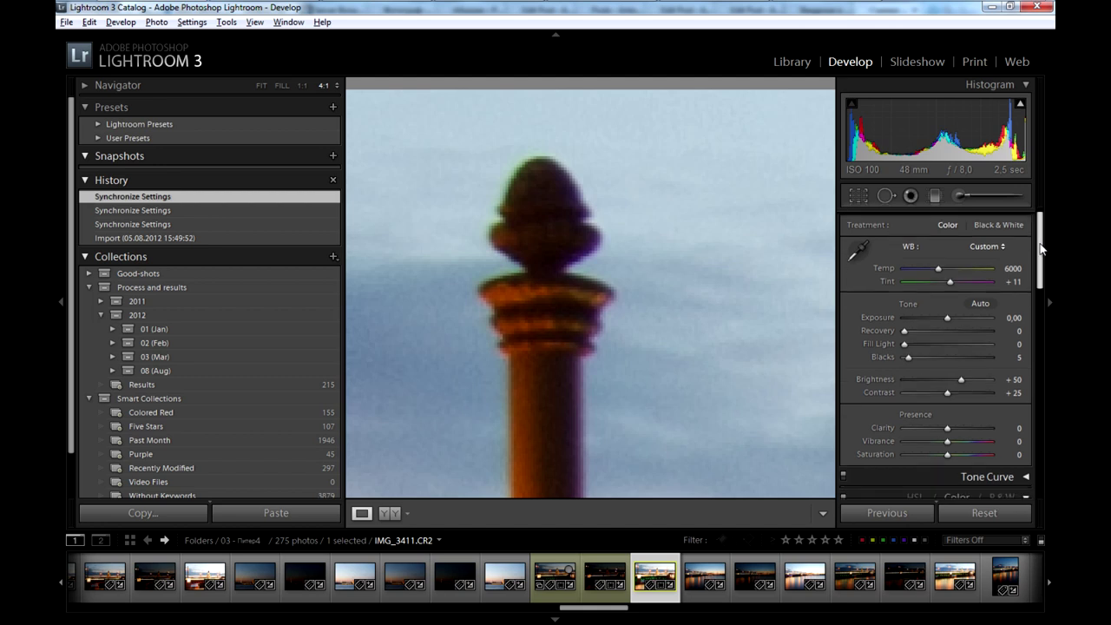
drag(1042, 249, 1039, 445)
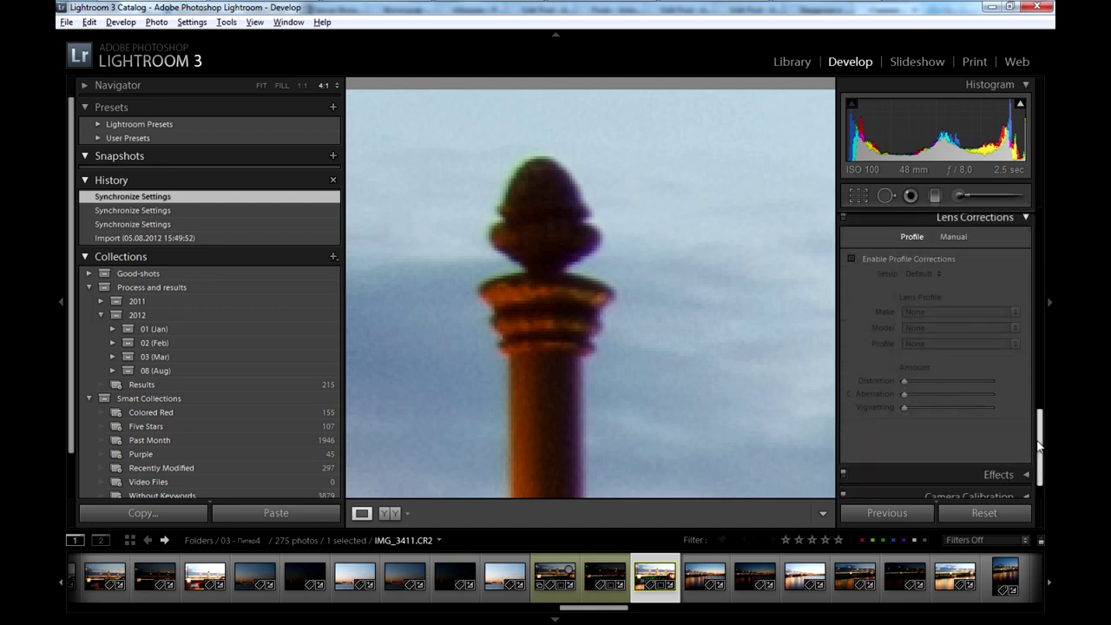
Enable Canon lens profile corrections on IMG_3411, keeping chromatic aberration at 100.
click(893, 260)
click(937, 312)
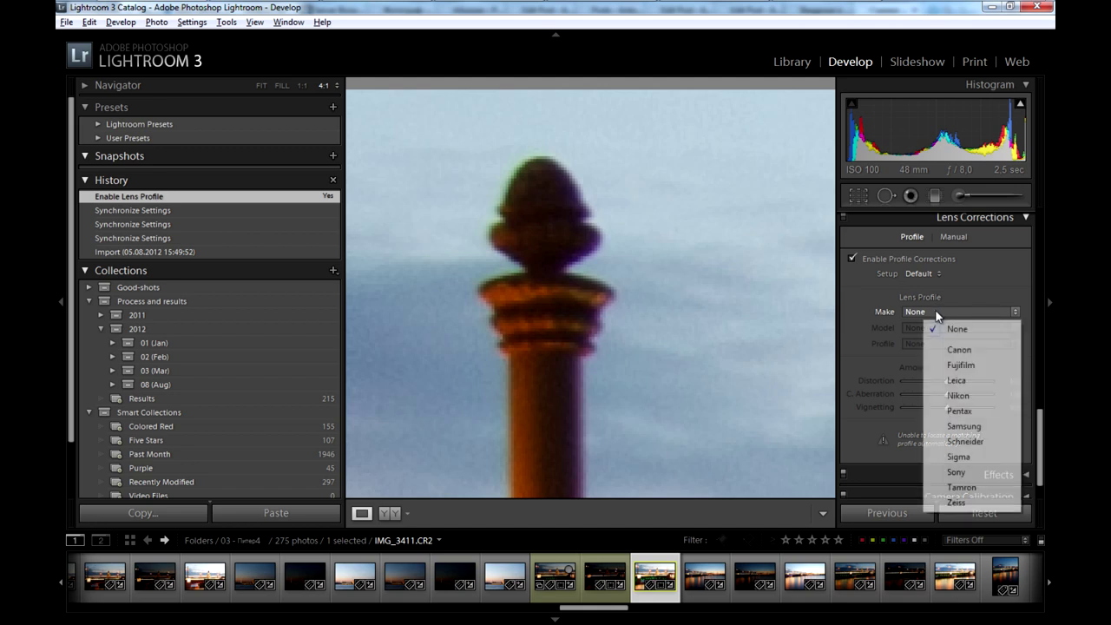
click(955, 347)
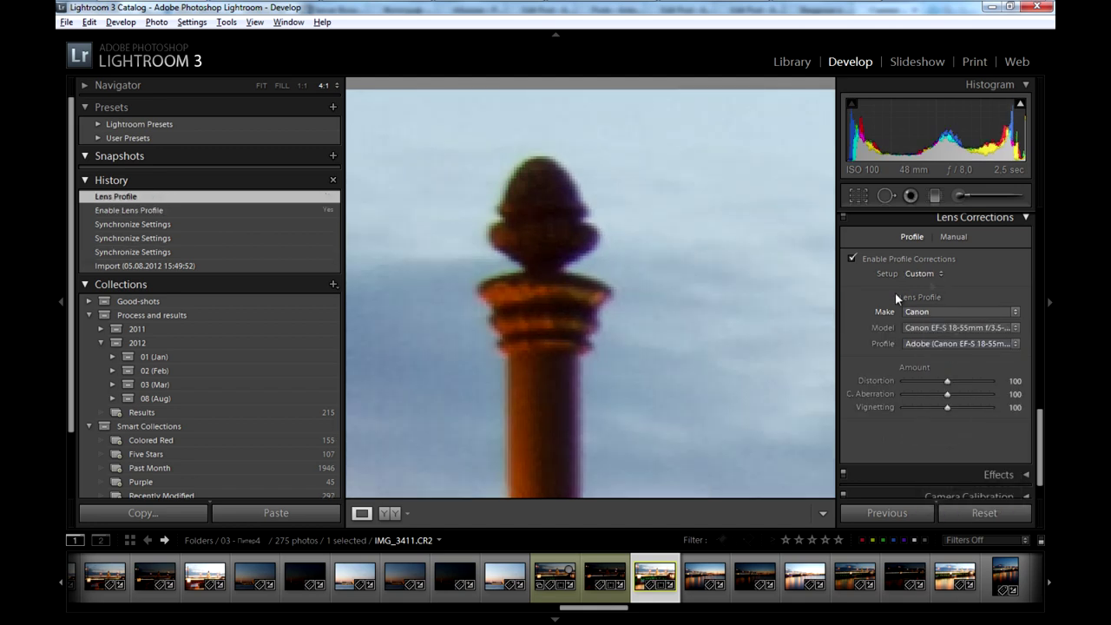
click(853, 260)
click(852, 259)
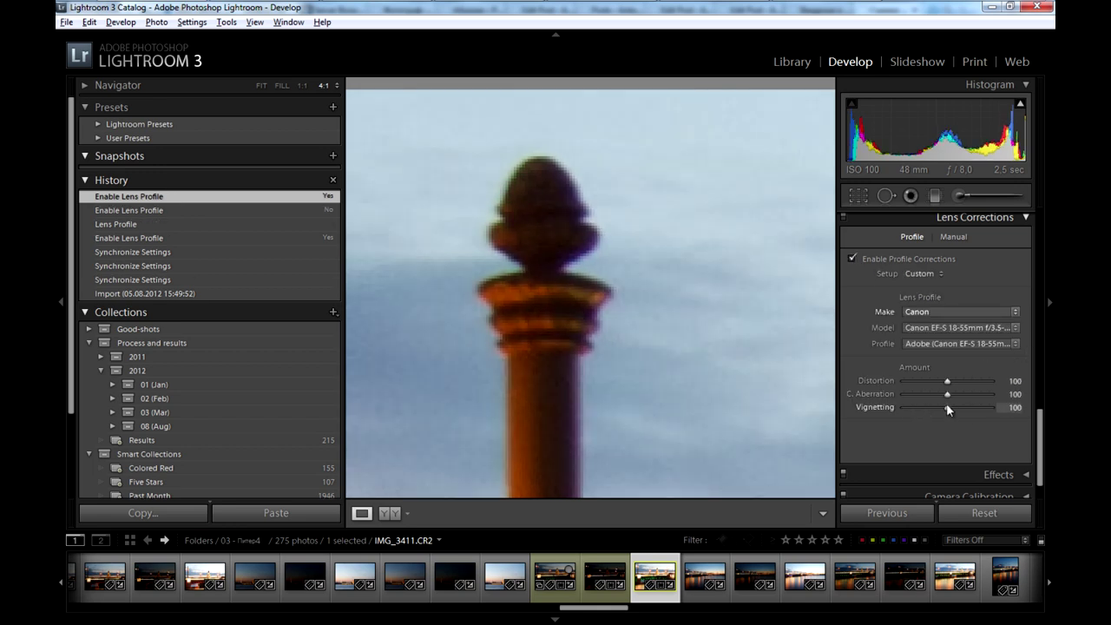
mouse_move(947, 396)
mouse_down()
mouse_move(930, 401)
mouse_move(950, 401)
mouse_up()
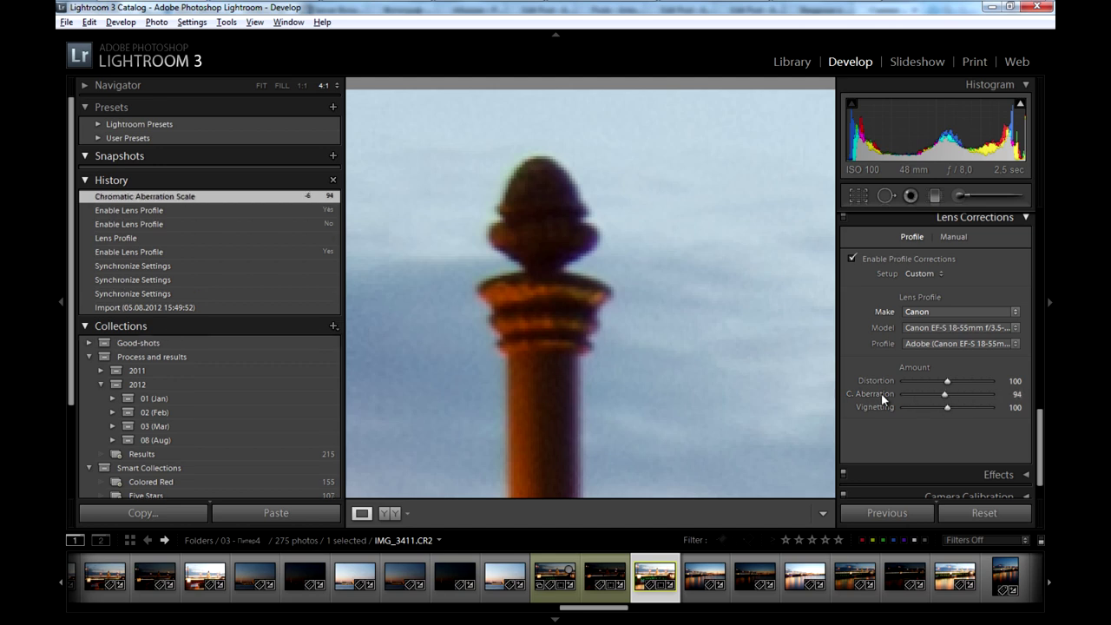
click(947, 395)
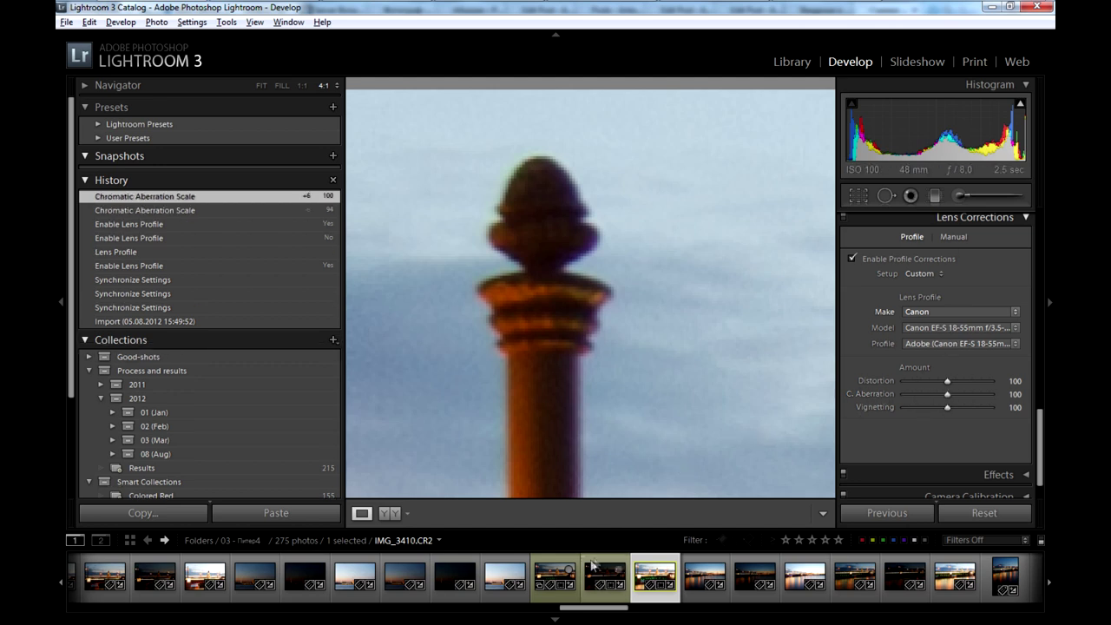
Enable Canon lens profile corrections on IMG_3409.
shift+click(556, 575)
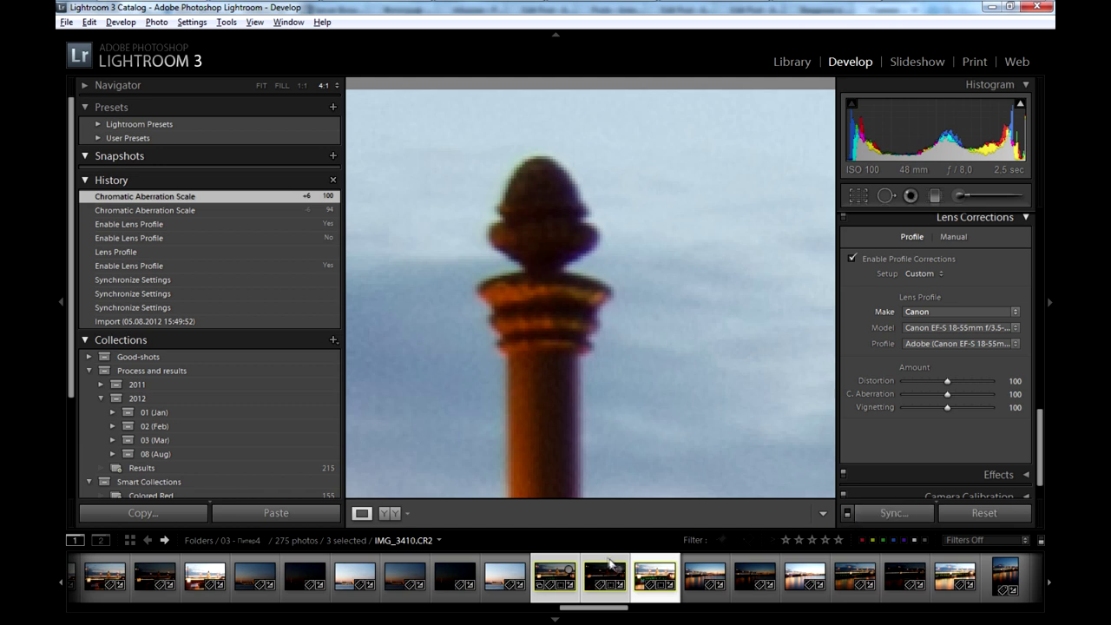
click(612, 566)
key(Left)
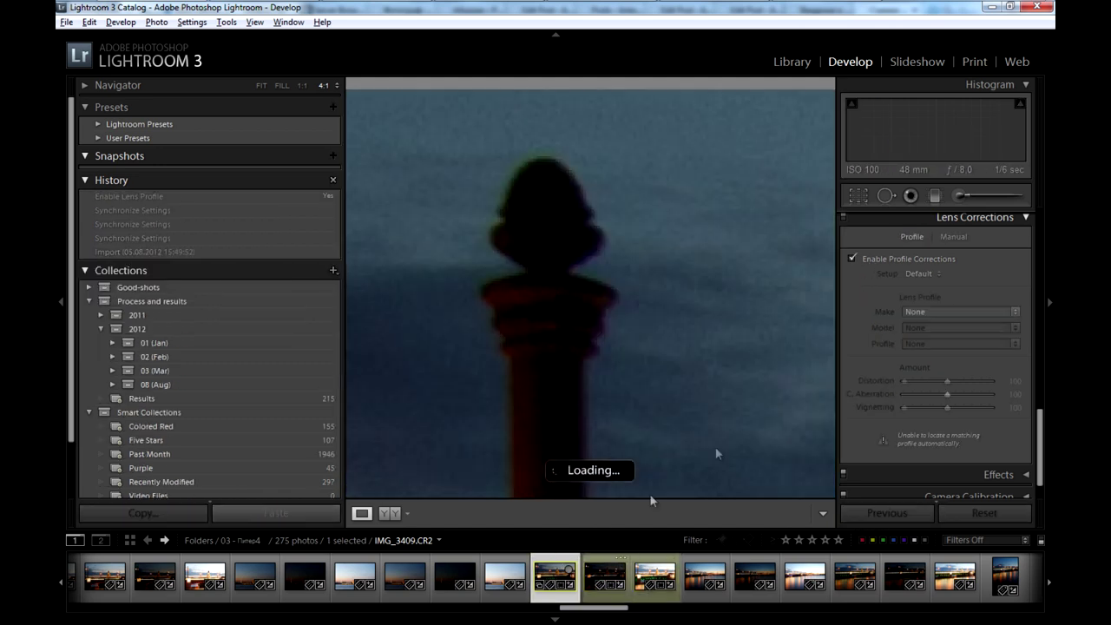
click(887, 260)
click(925, 311)
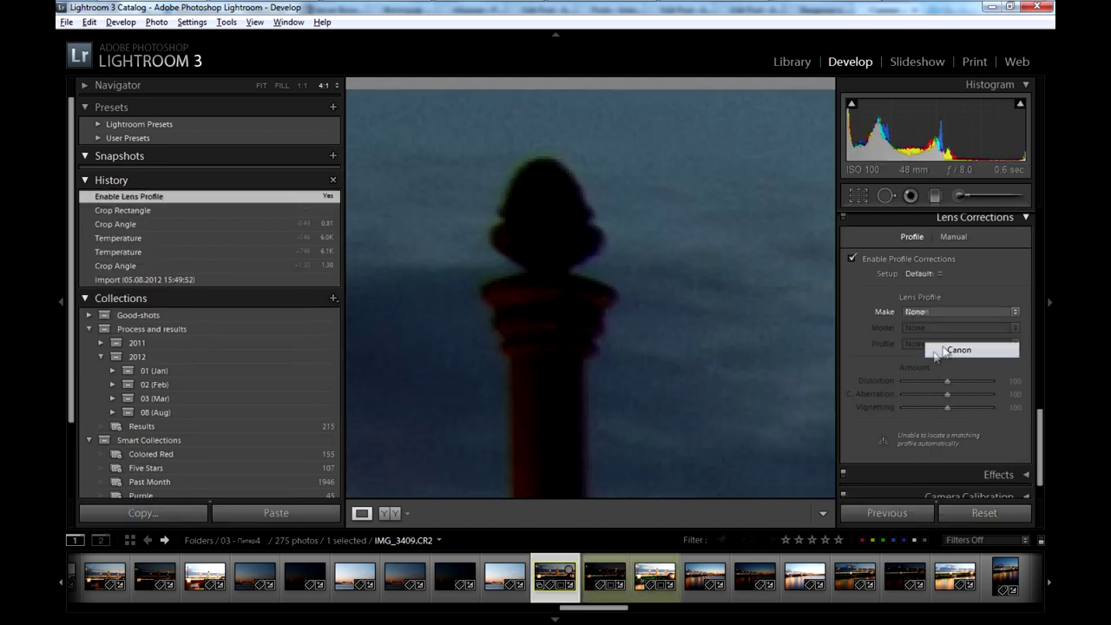
click(949, 354)
Set IMG_3410's lens make to Canon, then show IMG_3411 fitted in view.
key(Right)
click(942, 312)
click(955, 347)
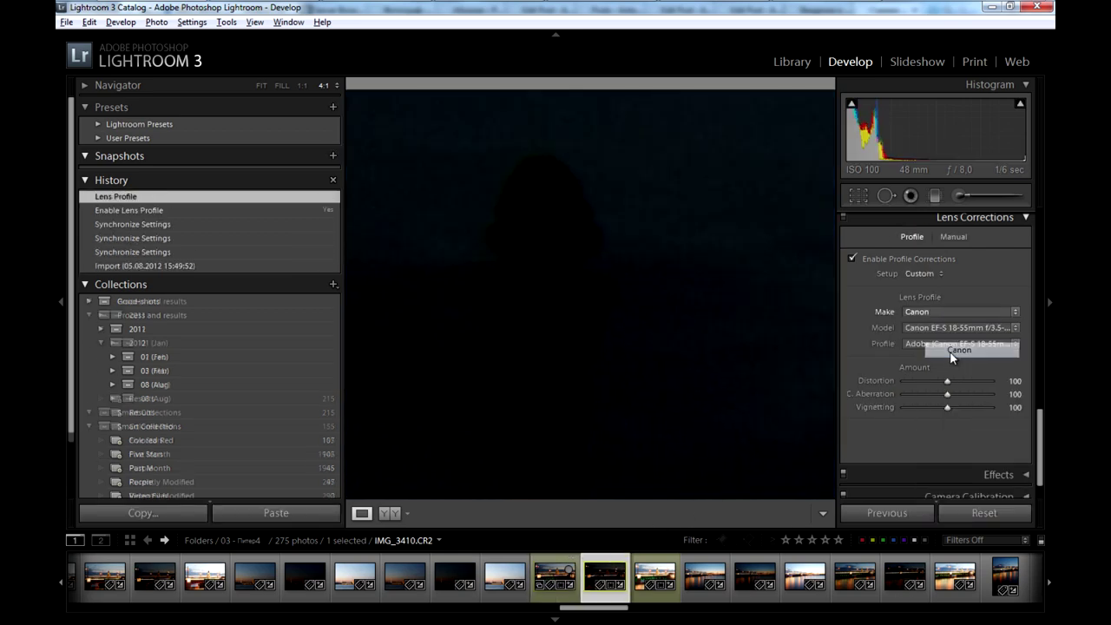
key(Right)
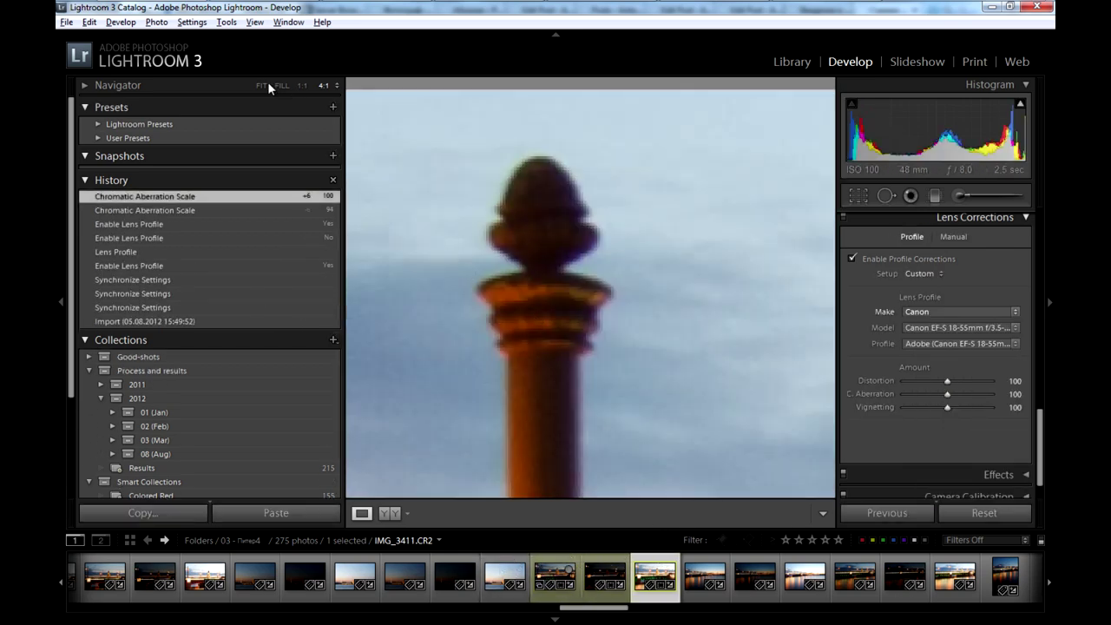
click(265, 85)
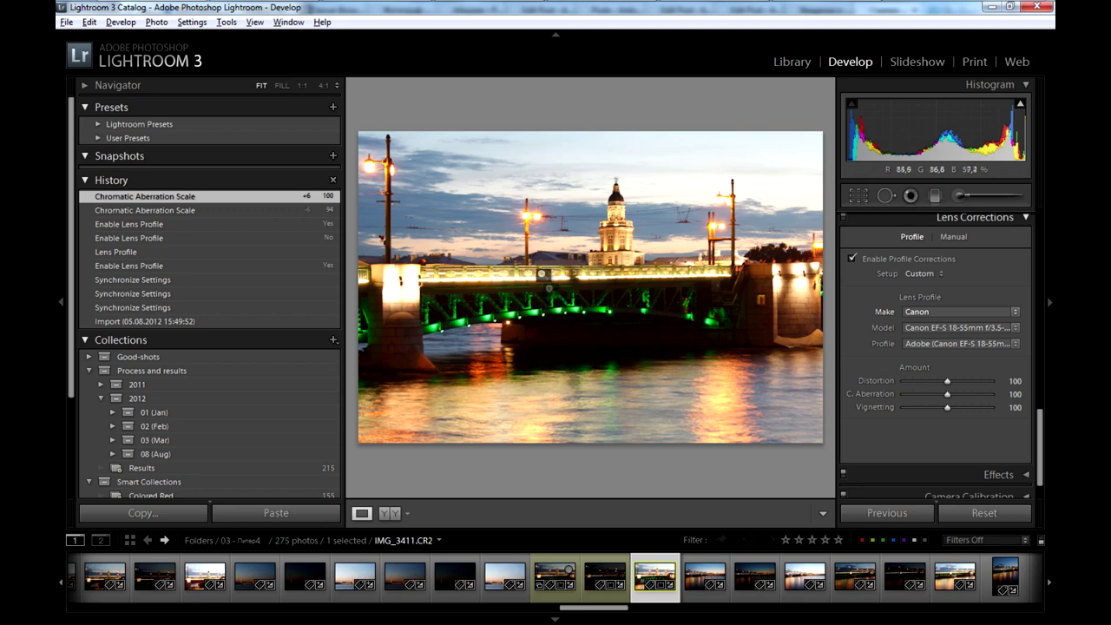
Compare bracket frames IMG_3409, IMG_3410 and IMG_3411 in the filmstrip.
key(Left)
key(Left)
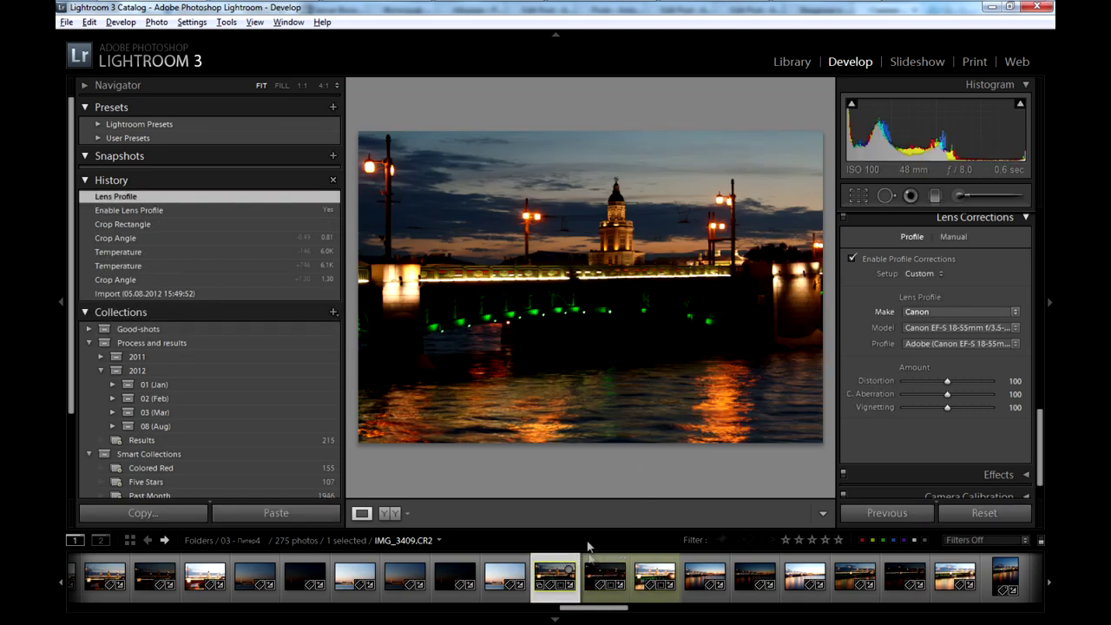
click(618, 560)
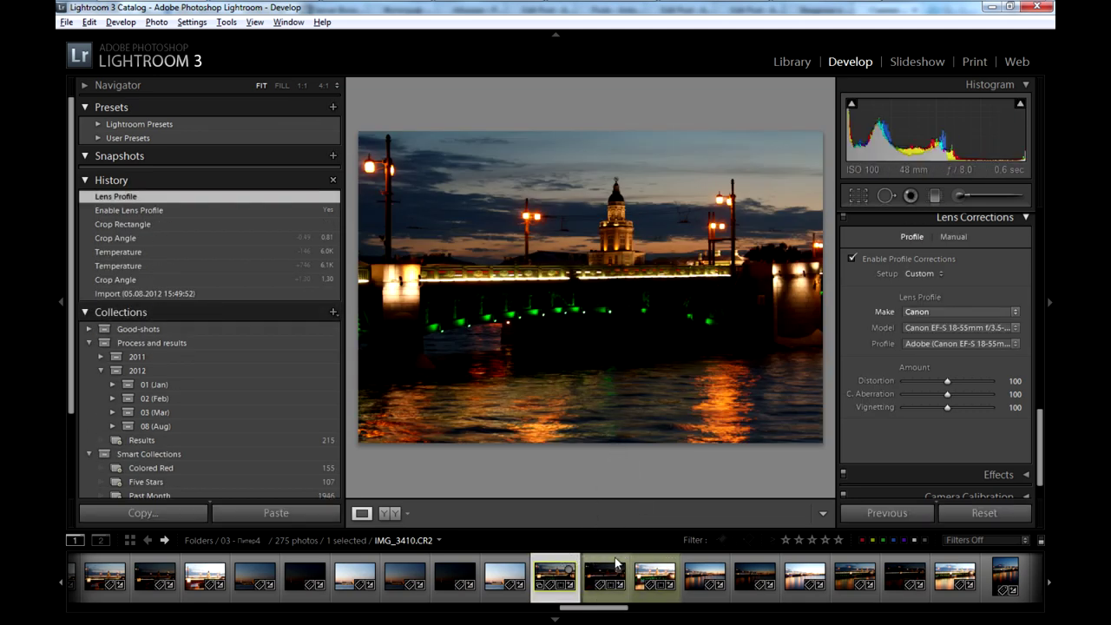
click(650, 558)
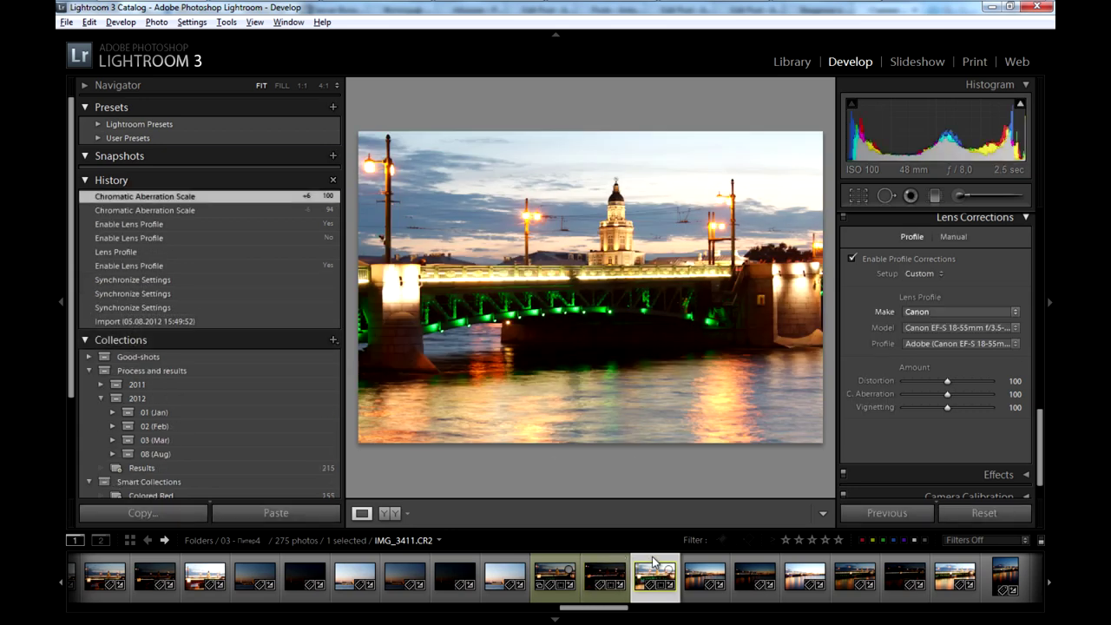
click(562, 562)
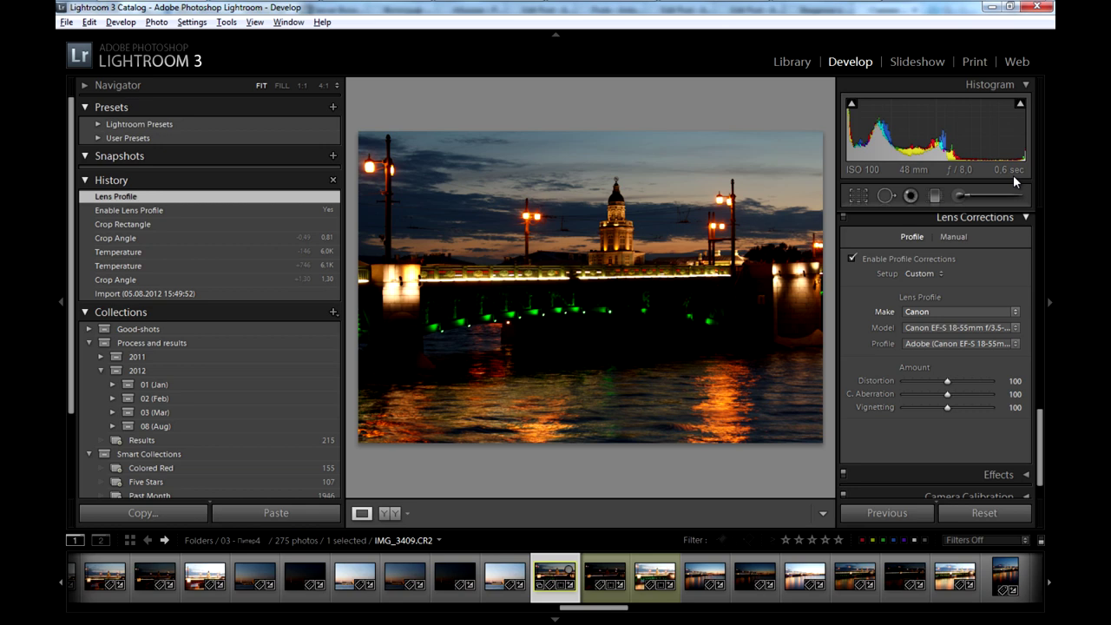
click(605, 576)
click(651, 564)
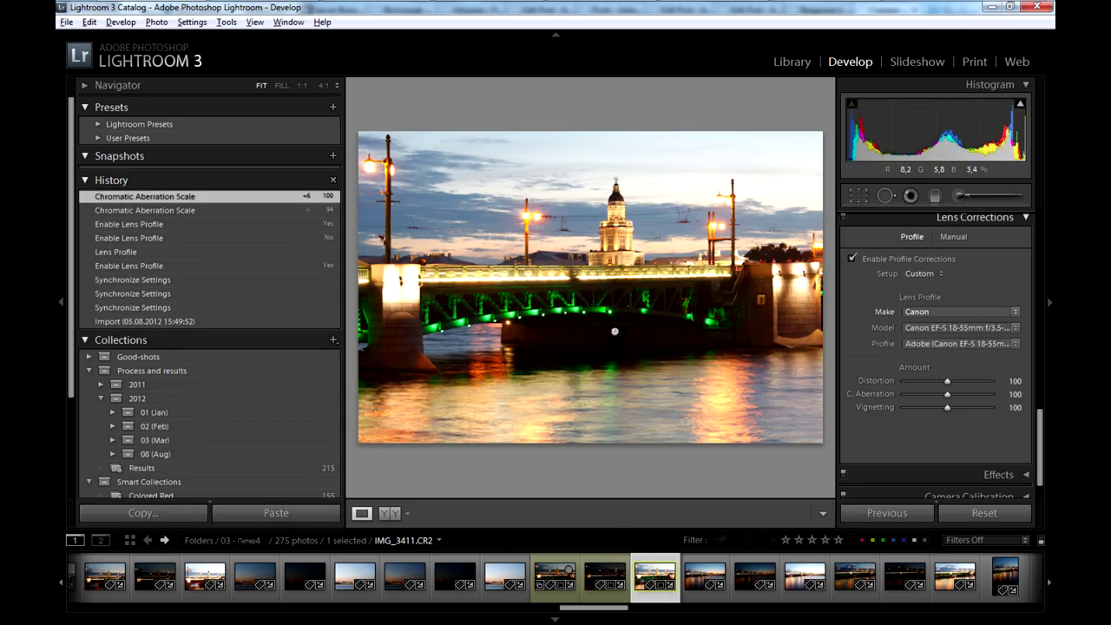
Inspect IMG_3411's bridge detail at 1:1, then fit it and compare IMG_3409 and IMG_3410.
click(612, 330)
click(302, 85)
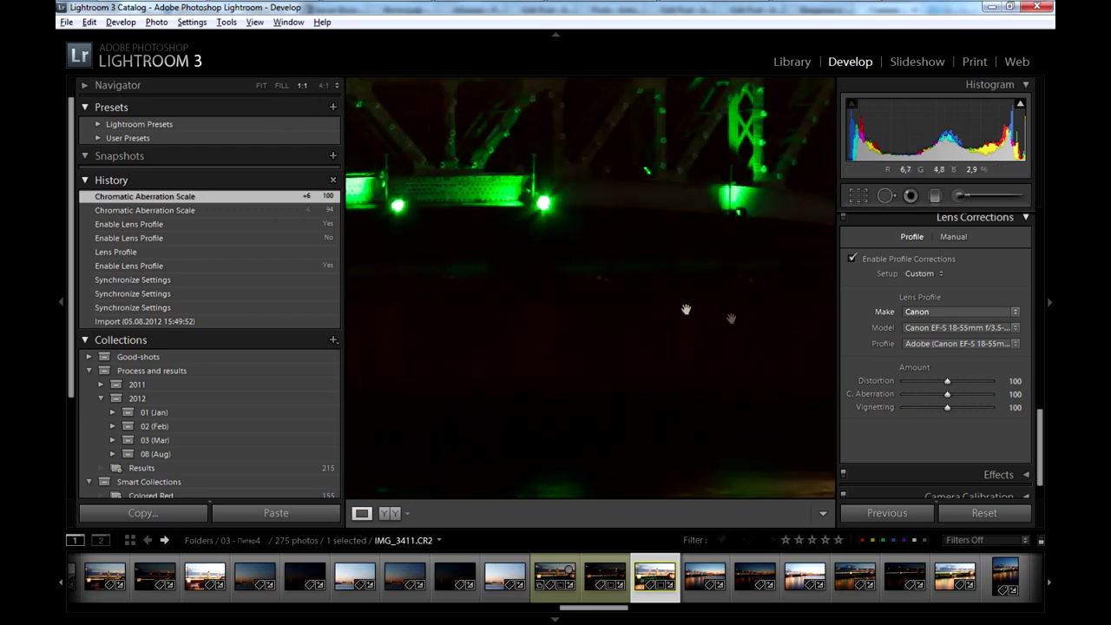
mouse_move(639, 319)
mouse_down()
mouse_move(675, 320)
mouse_move(640, 339)
mouse_up()
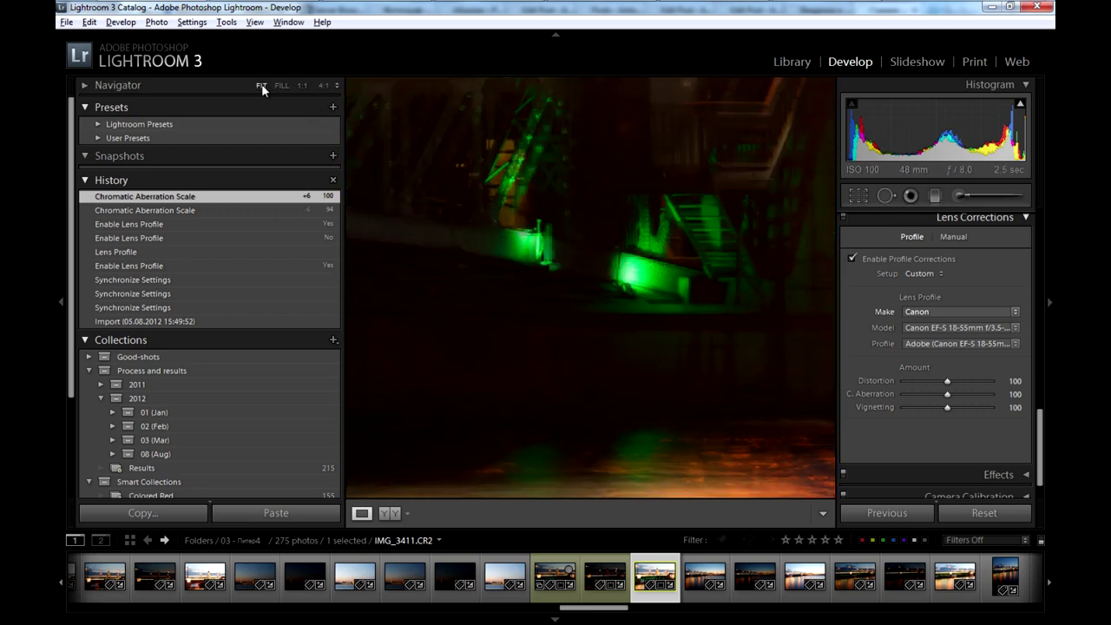
click(261, 85)
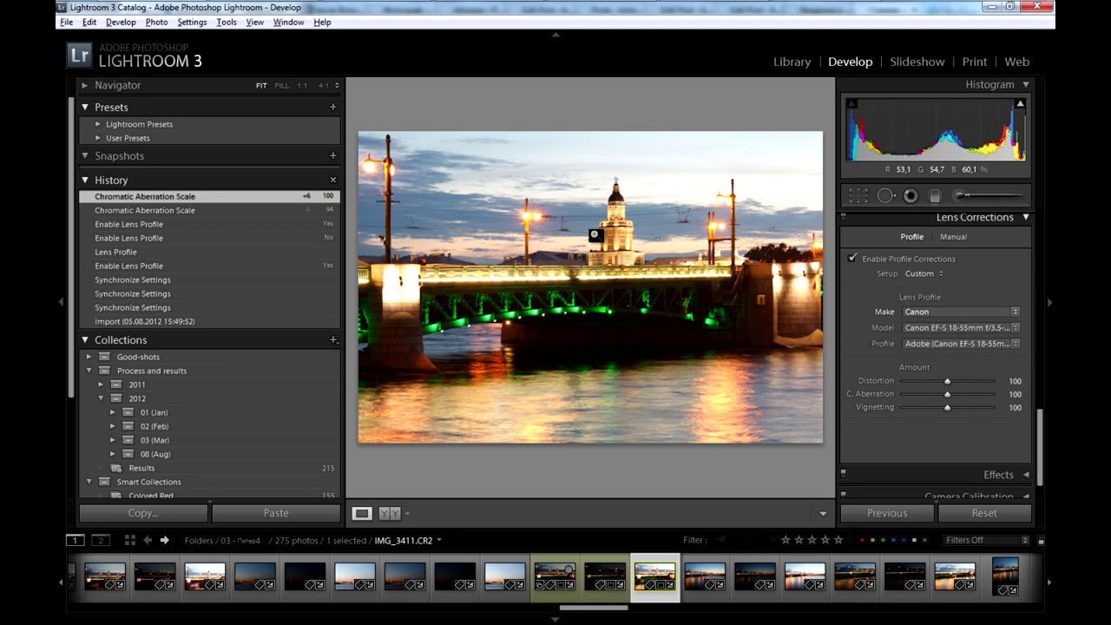
click(556, 571)
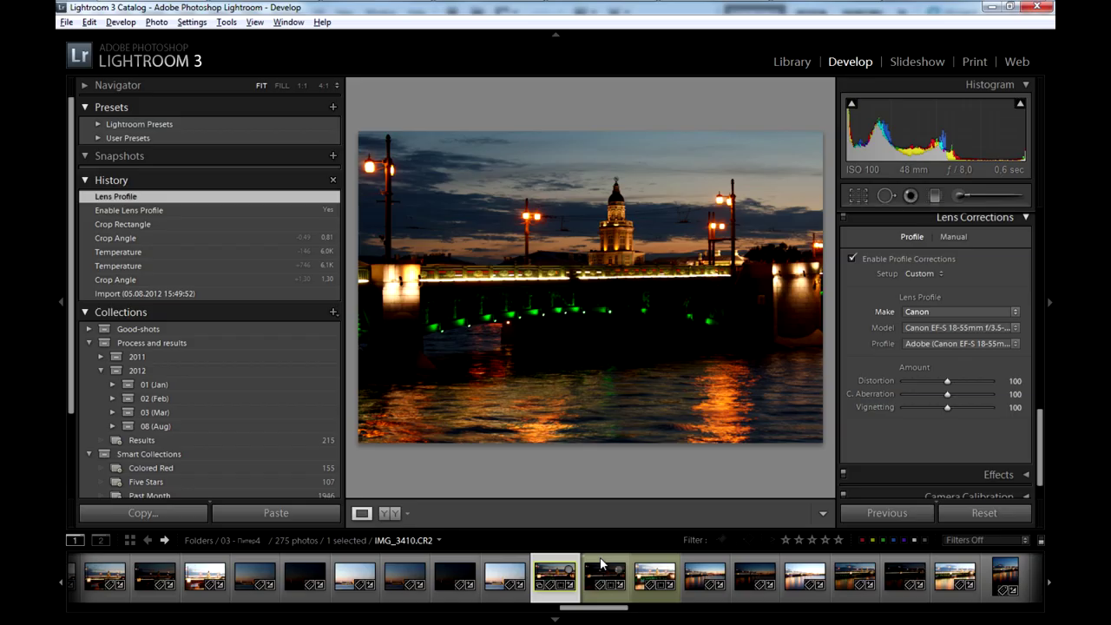
click(605, 572)
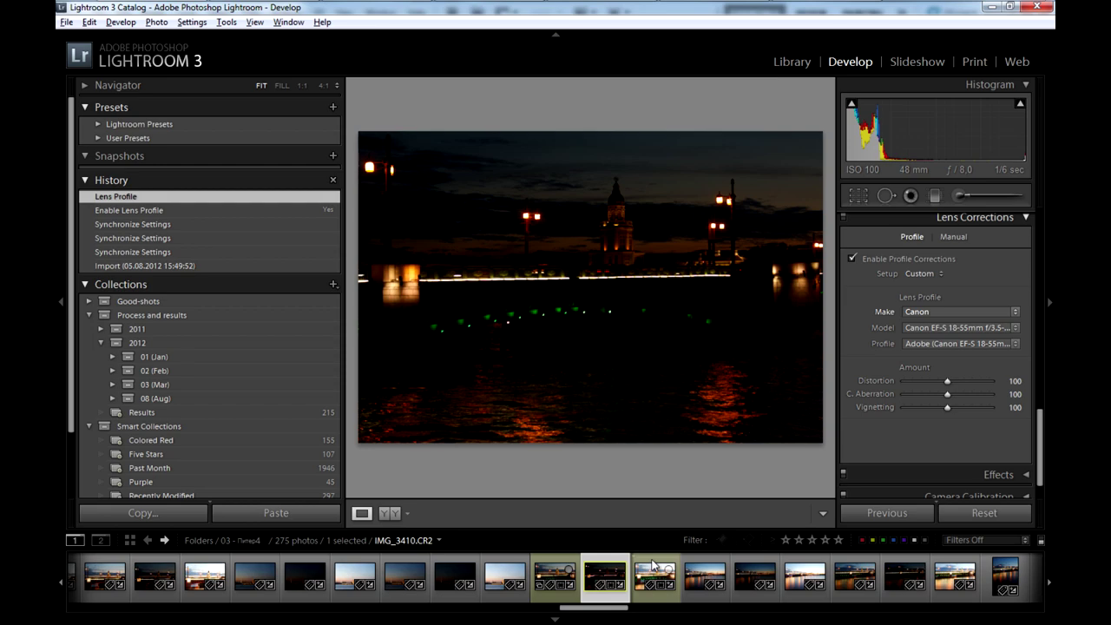
Switch to Photoshop and make the darker IMG_3409 exposure the active document for filtering.
click(653, 572)
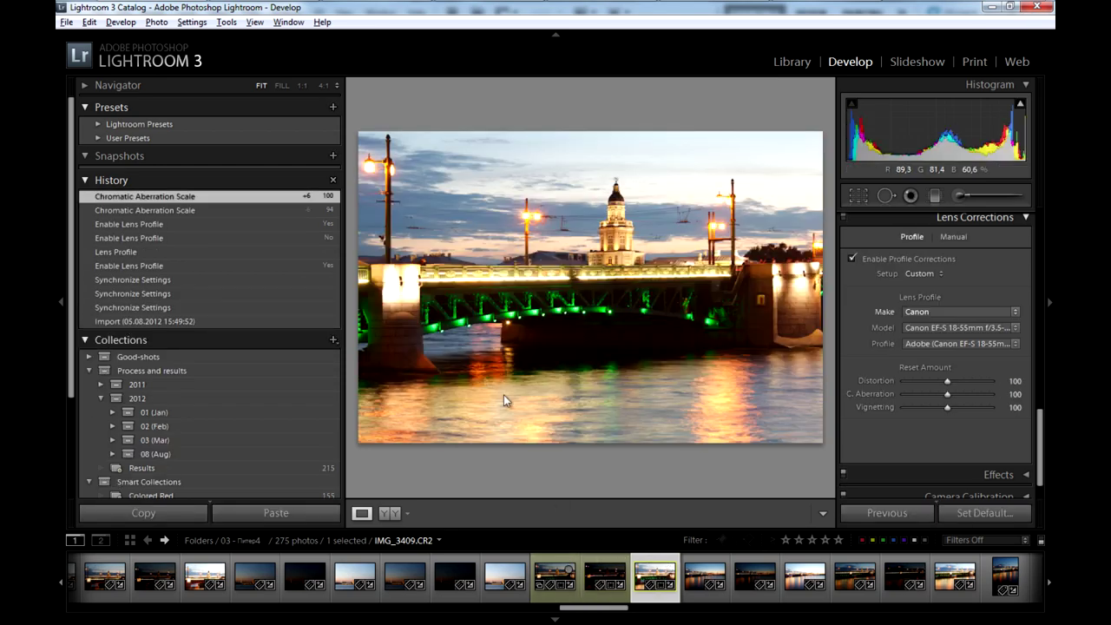
key(ctrl+e)
key(alt+Tab)
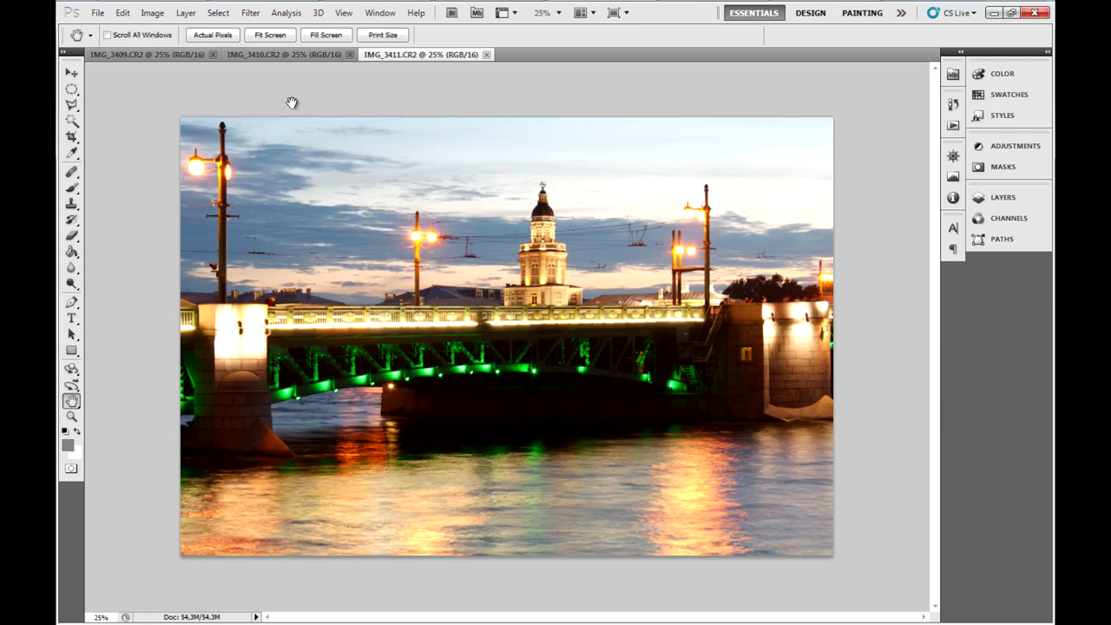
click(149, 54)
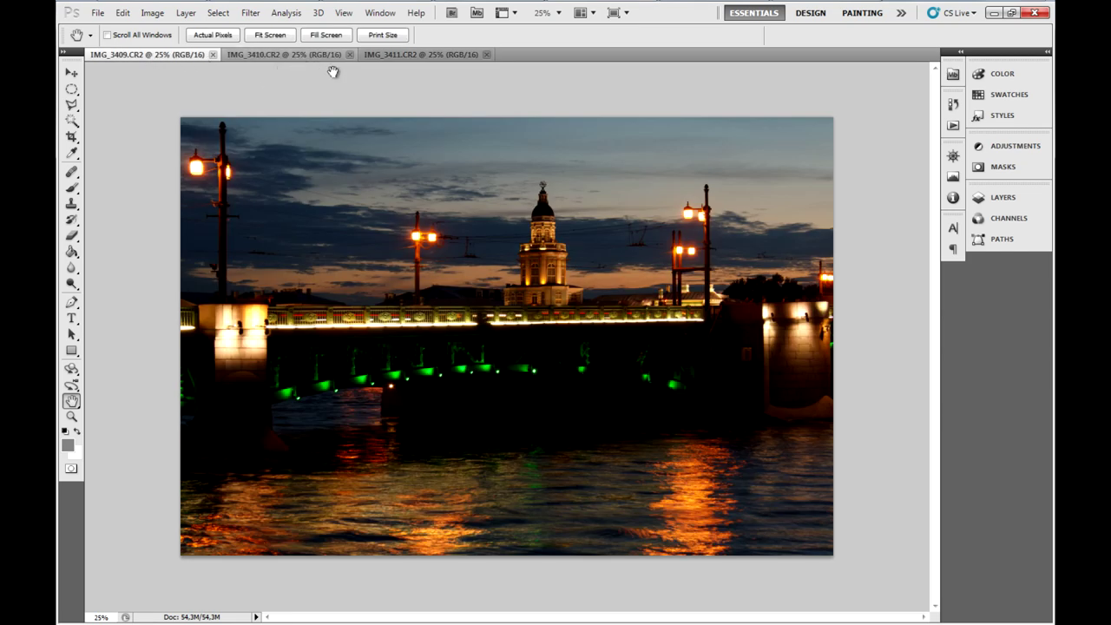
click(250, 13)
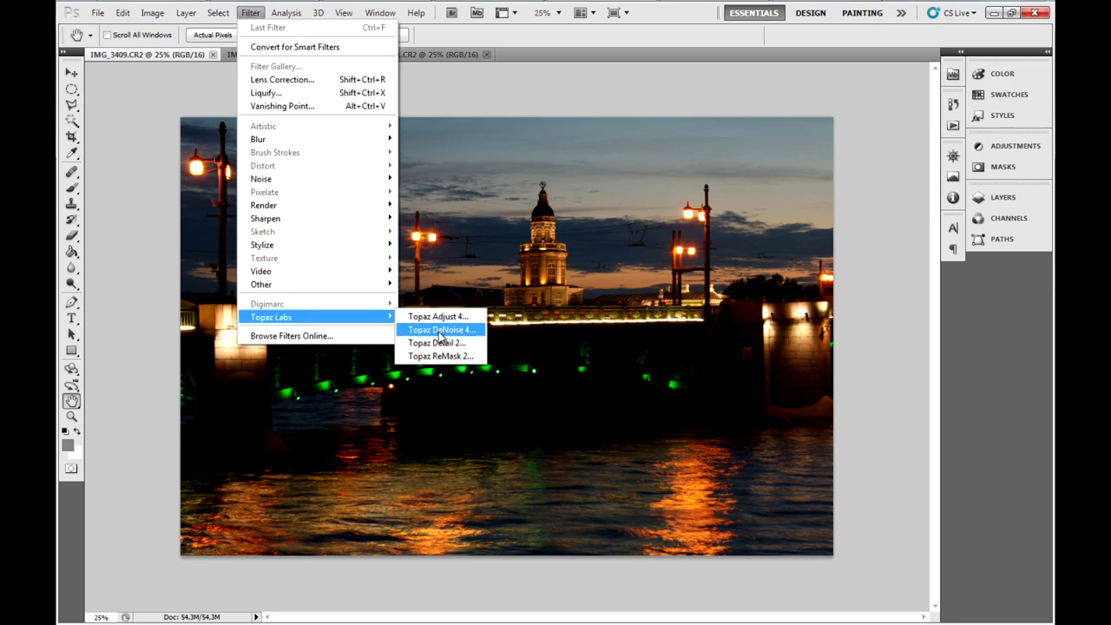
Launch Topaz DeNoise 4 on IMG_3409 and pan the preview to the lamp post.
mouse_move(271, 317)
click(447, 331)
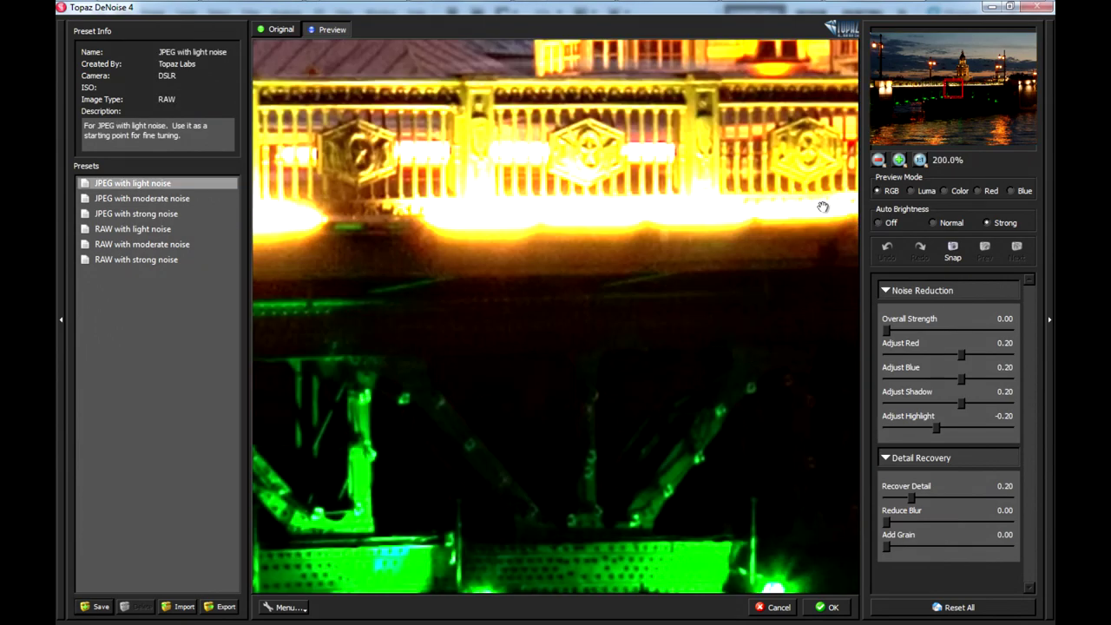
drag(958, 89, 935, 71)
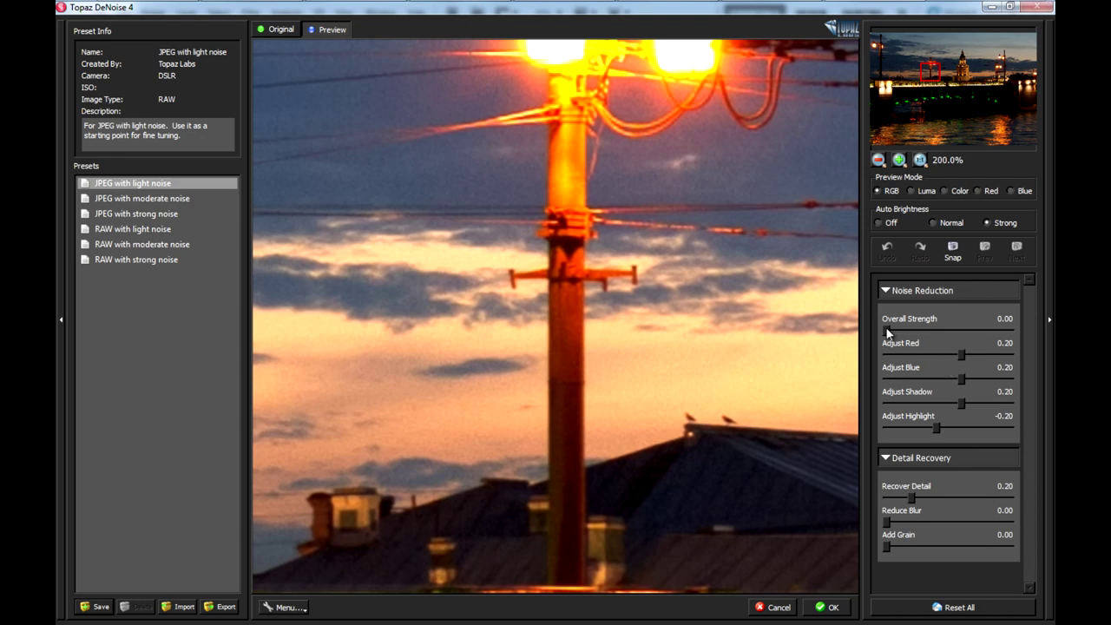
drag(807, 211, 776, 266)
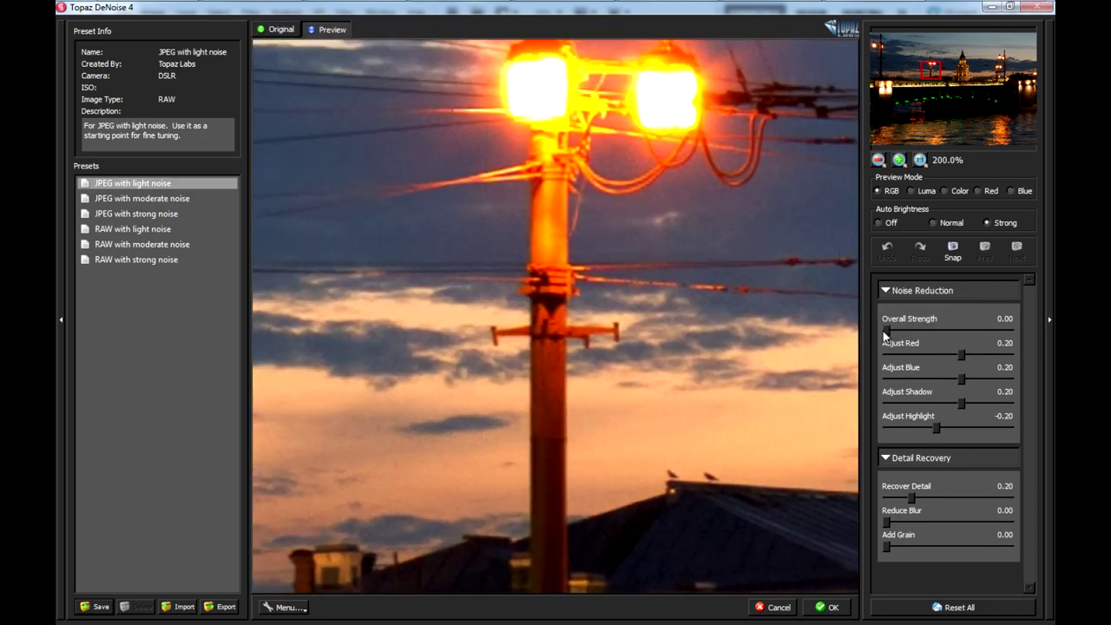
Set Overall Strength to 0.04, check the sky and lamps, and apply the noise reduction.
click(891, 333)
click(652, 292)
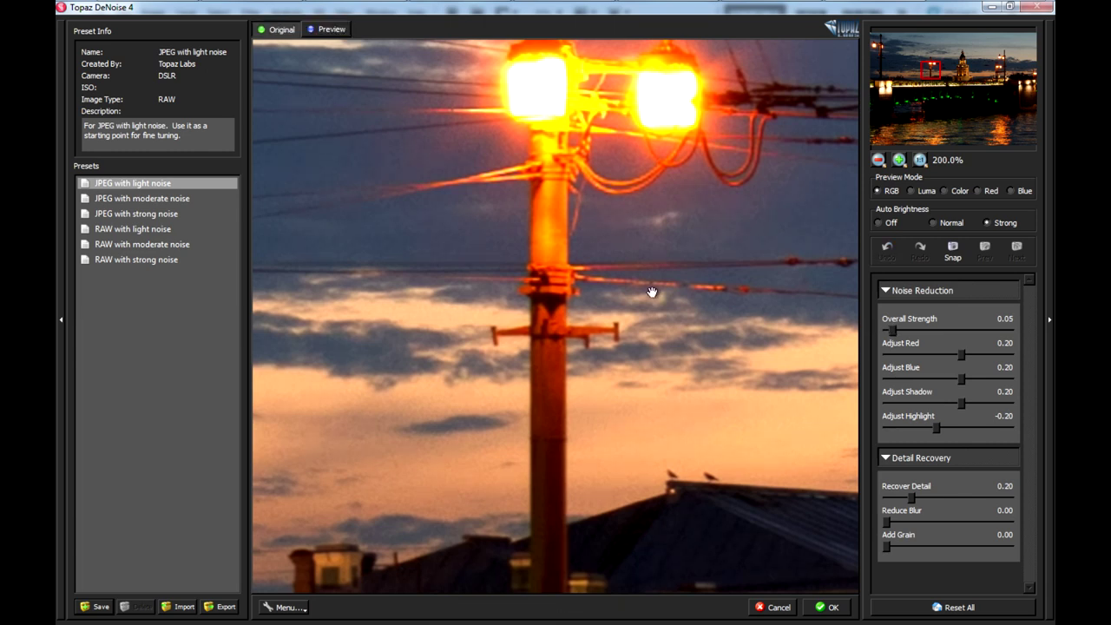
click(891, 330)
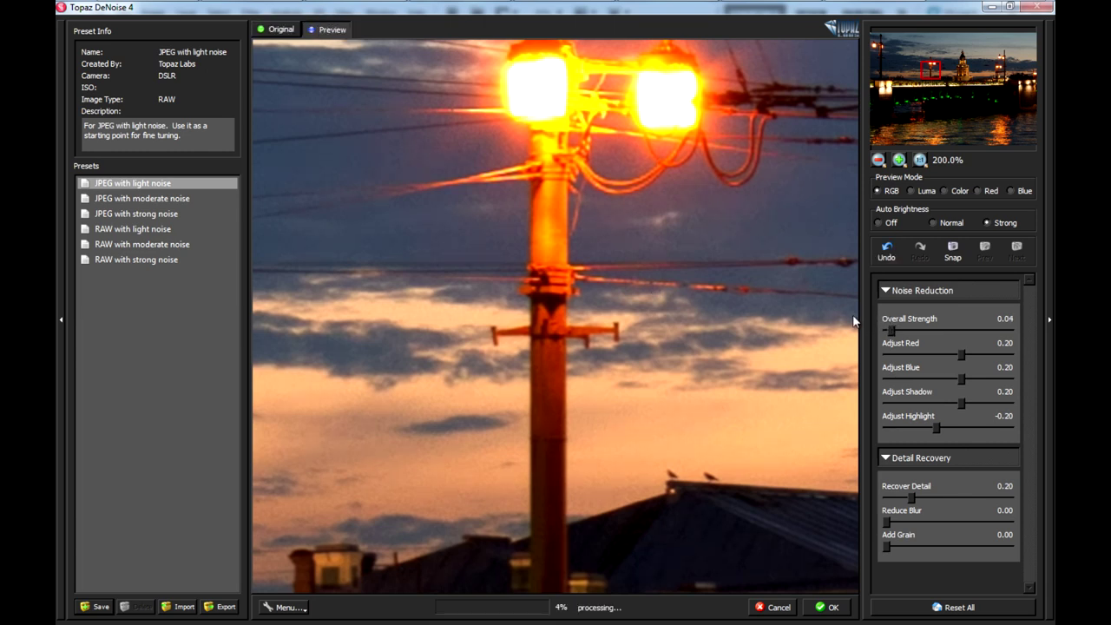
click(706, 296)
drag(521, 276, 747, 299)
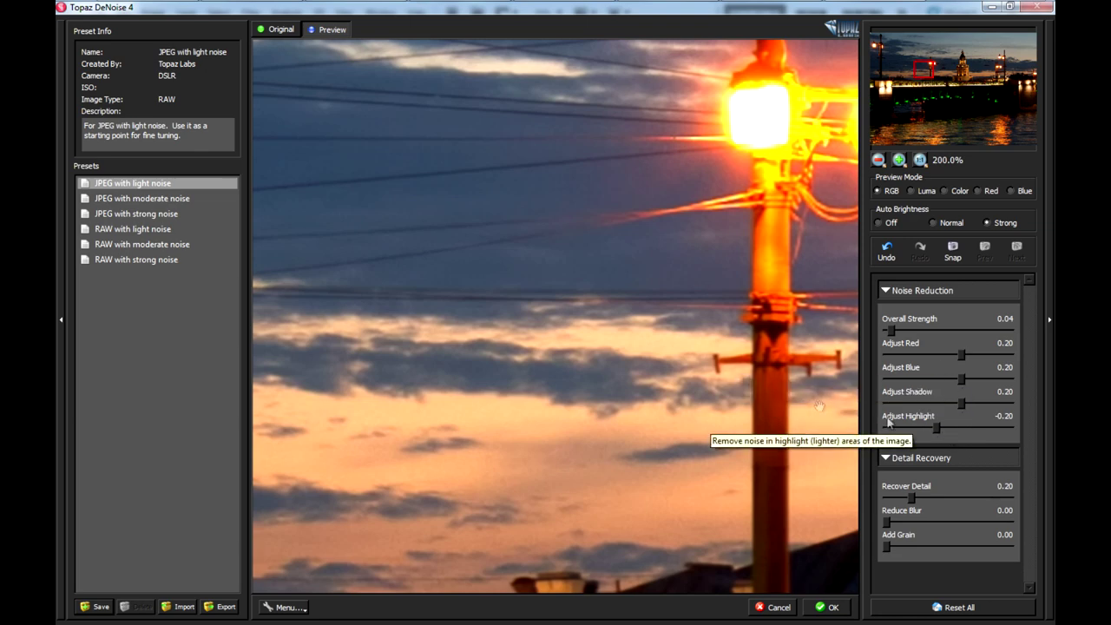
drag(762, 355, 686, 352)
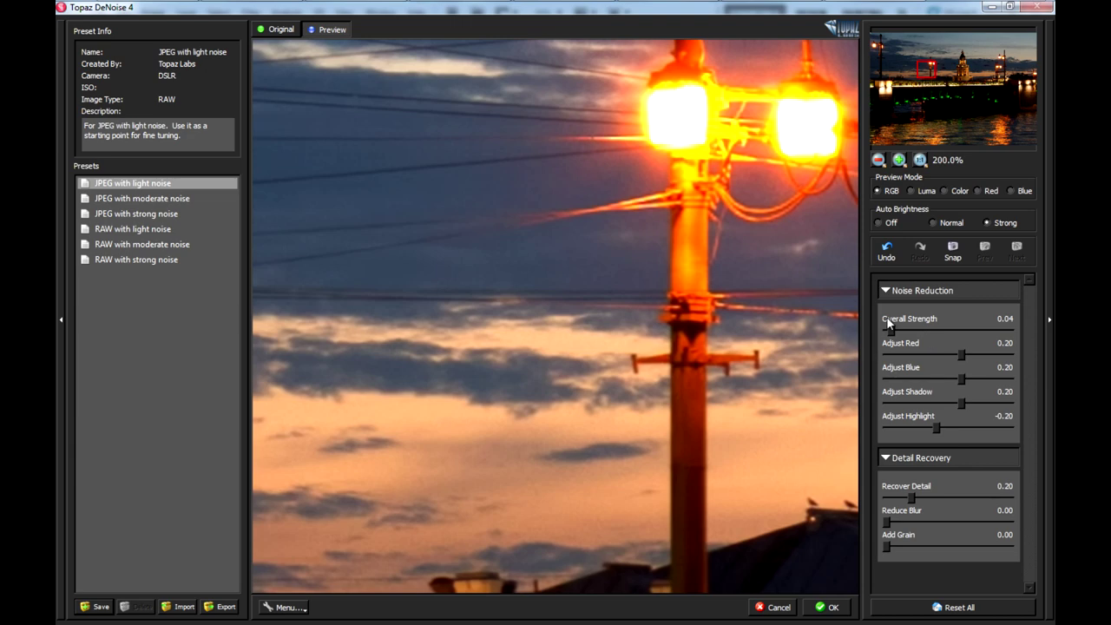
click(1038, 13)
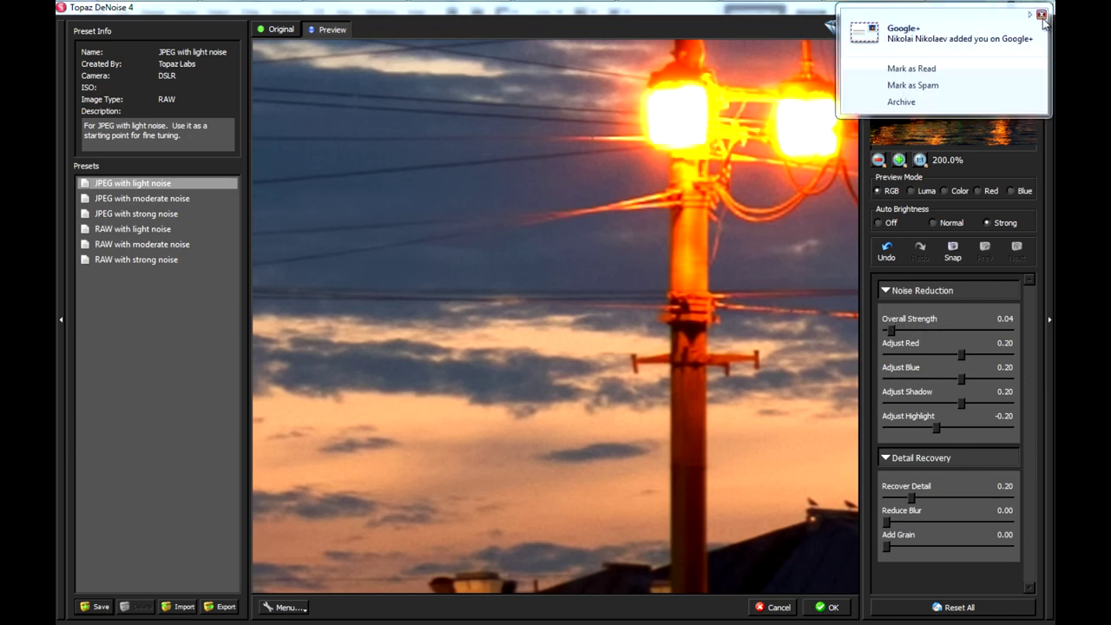
click(823, 608)
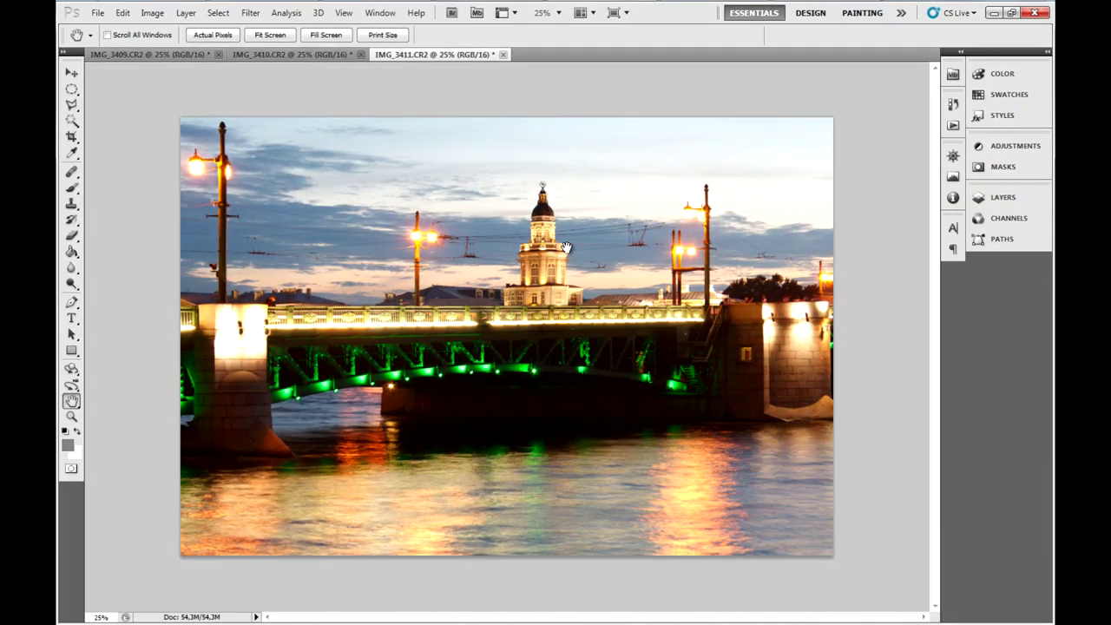
Save IMG_3409 as a TIFF into folder D:\111\444.
click(174, 55)
click(97, 12)
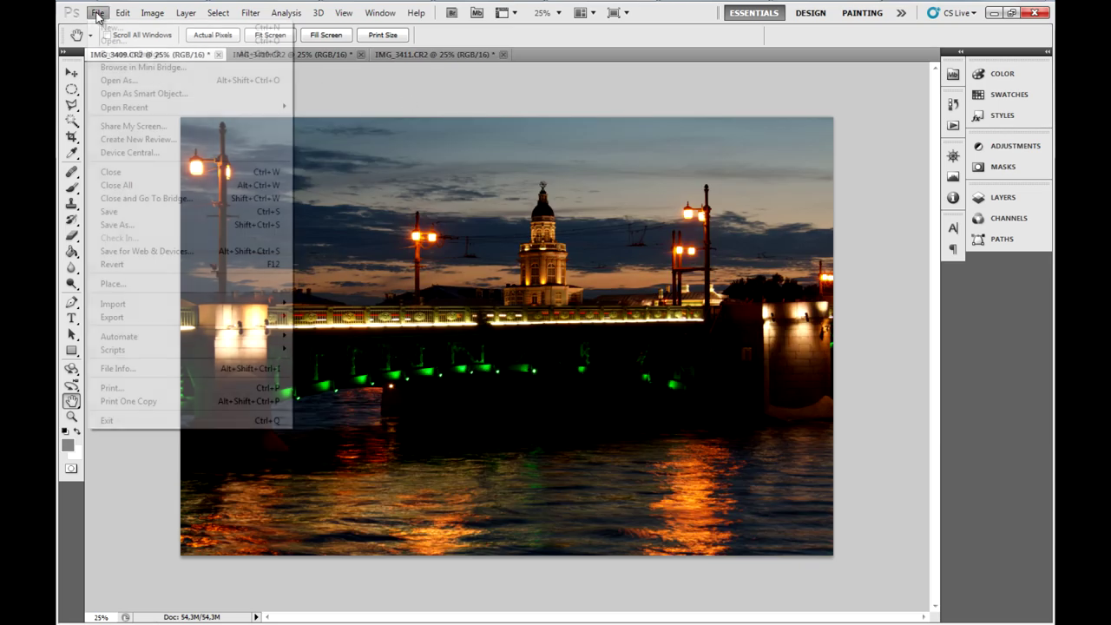
click(278, 225)
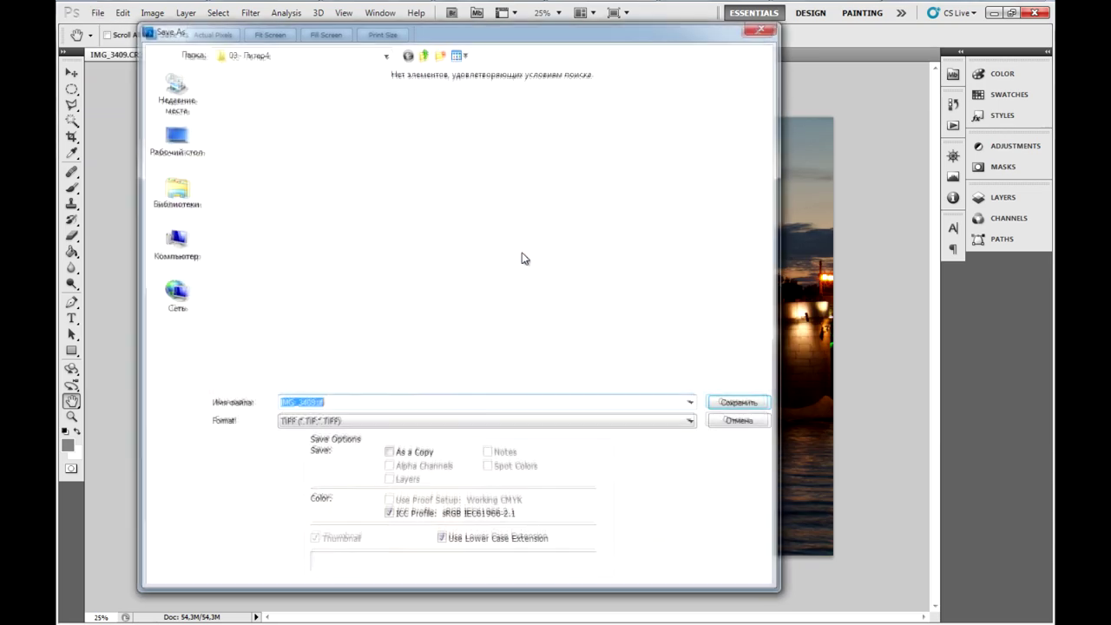
click(387, 54)
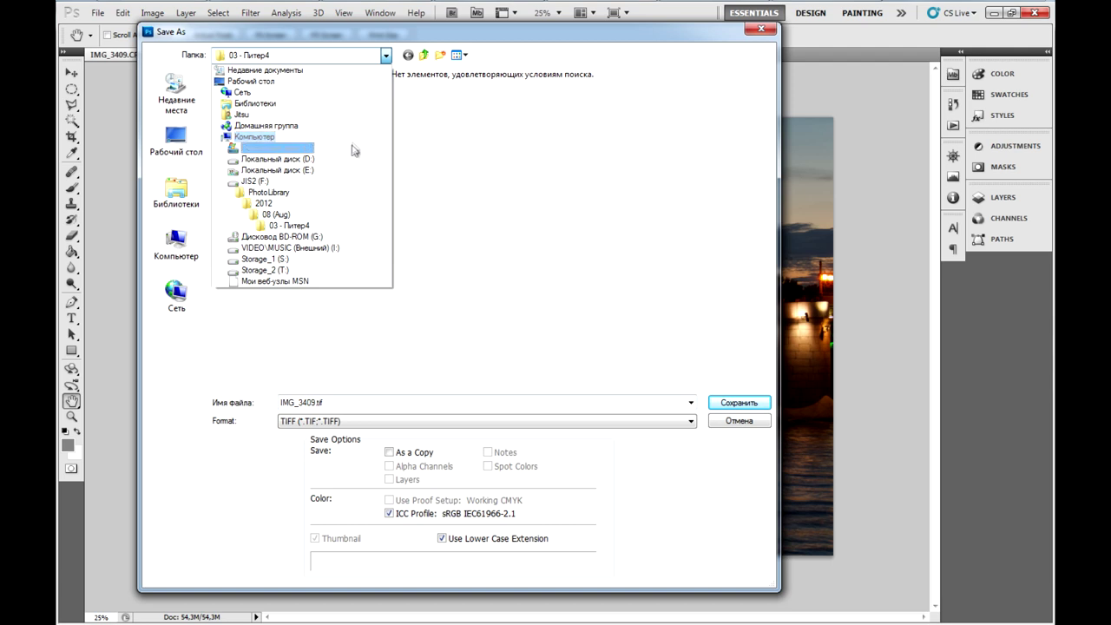
click(345, 169)
double_click(258, 126)
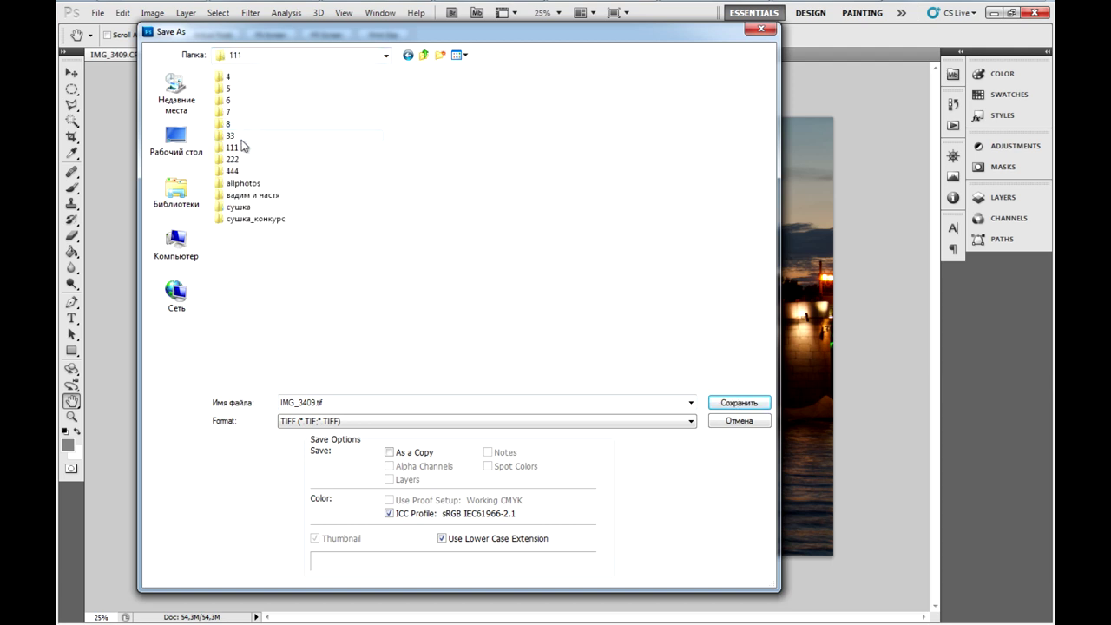
double_click(245, 170)
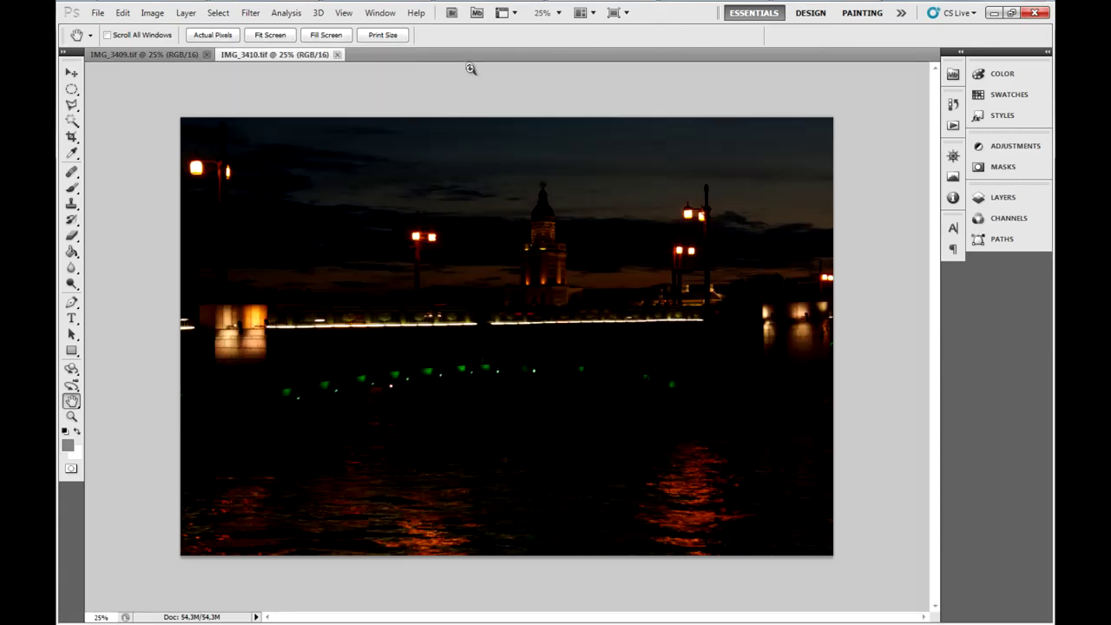
Drop IMG_3409, IMG_3410 and IMG_3411 TIFFs from Total Commander into Photomatix to merge for HDR.
key(alt+Tab)
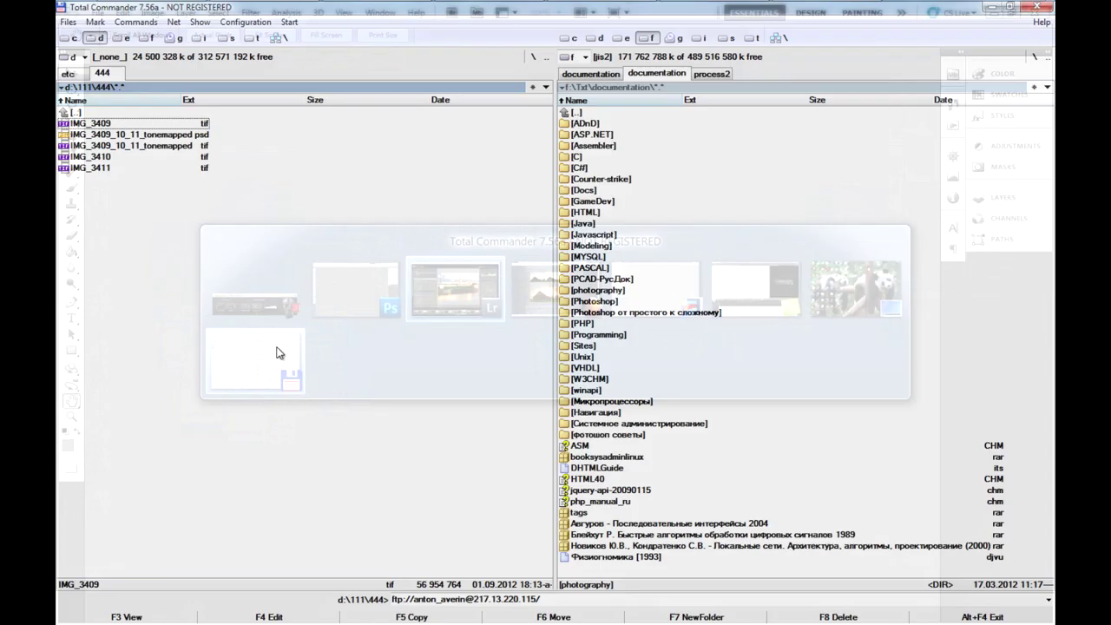
click(279, 353)
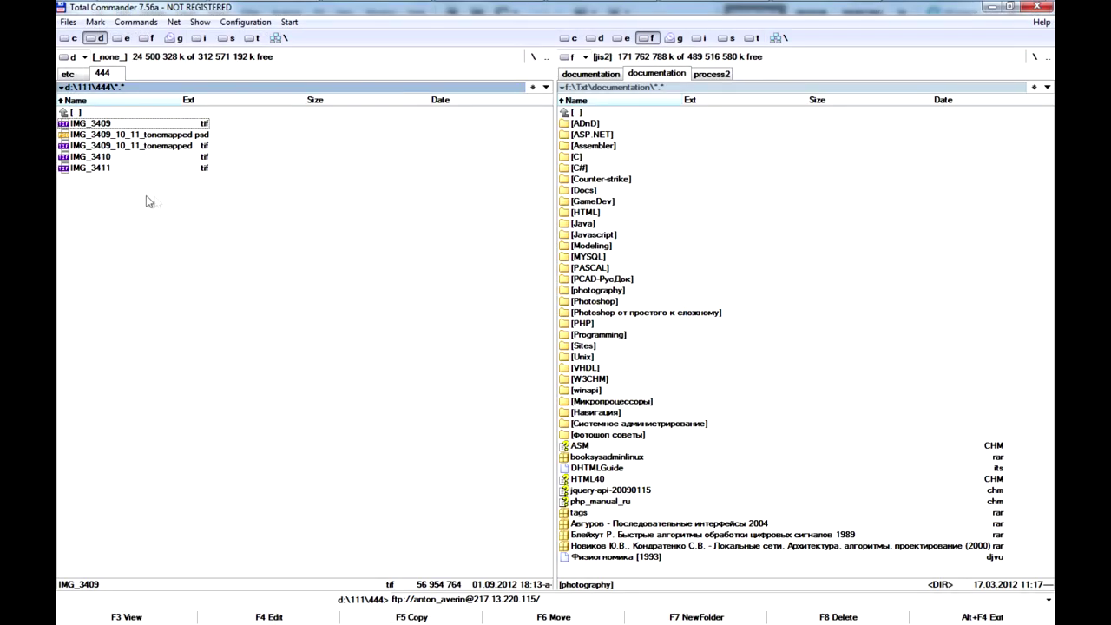
ctrl+click(90, 157)
ctrl+click(90, 168)
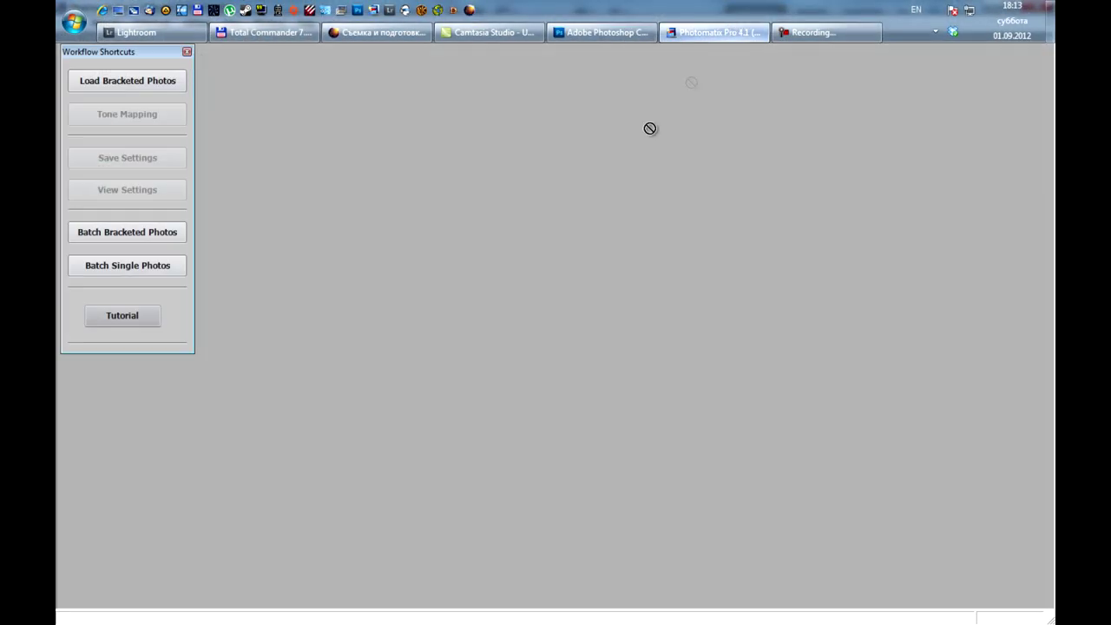
drag(674, 7, 592, 191)
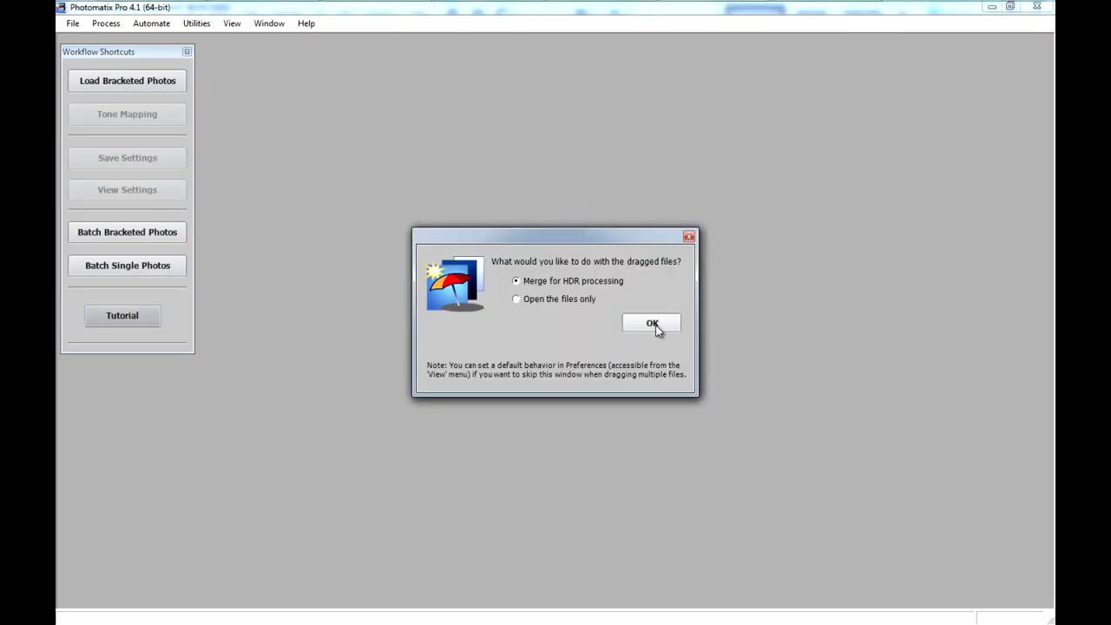
click(652, 323)
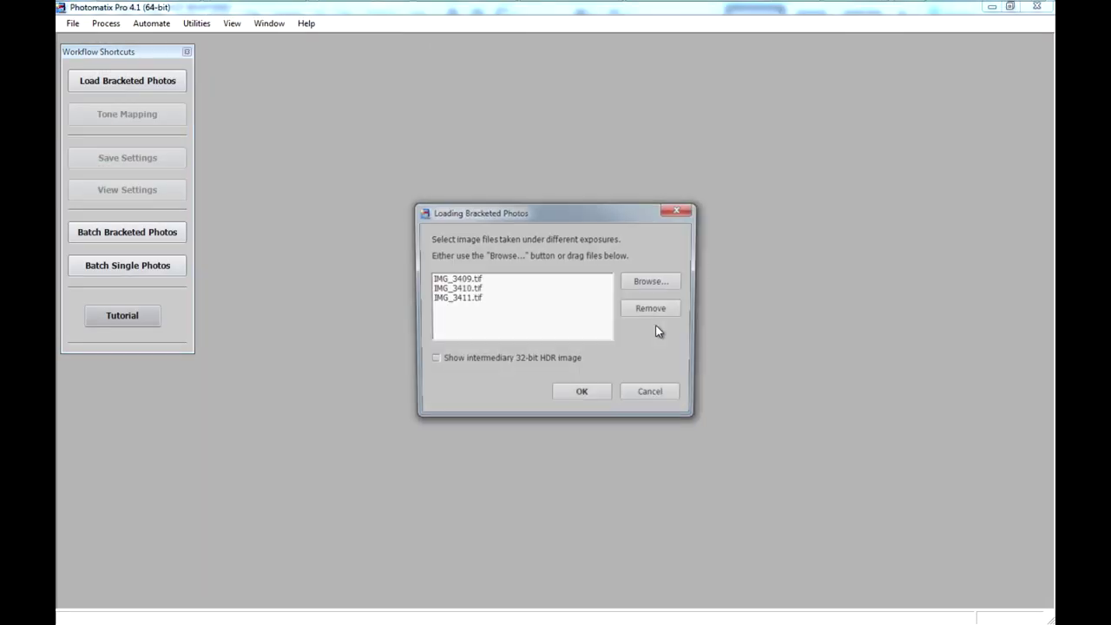
Confirm the three bracketed photos and leave ghost removal unchecked in Preprocessing Options.
click(582, 397)
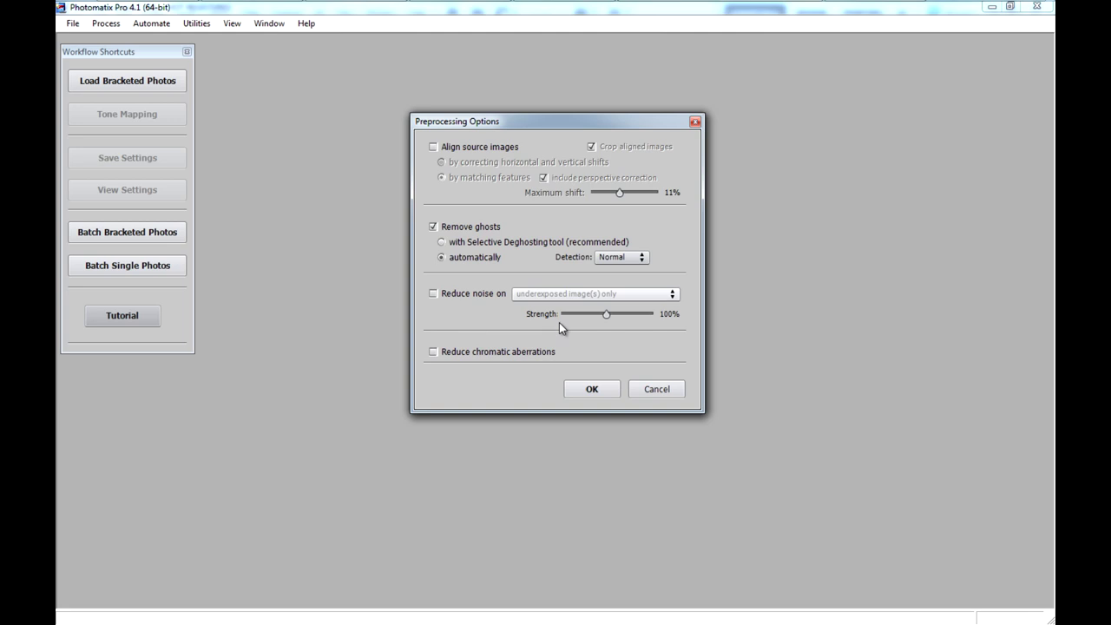
click(477, 227)
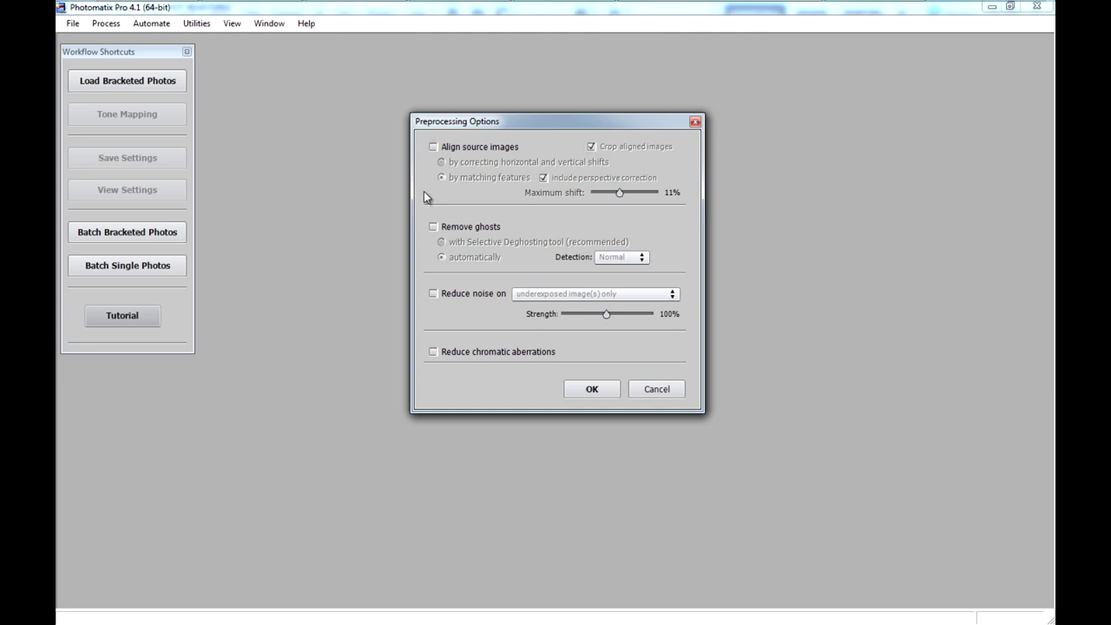
drag(588, 123, 589, 111)
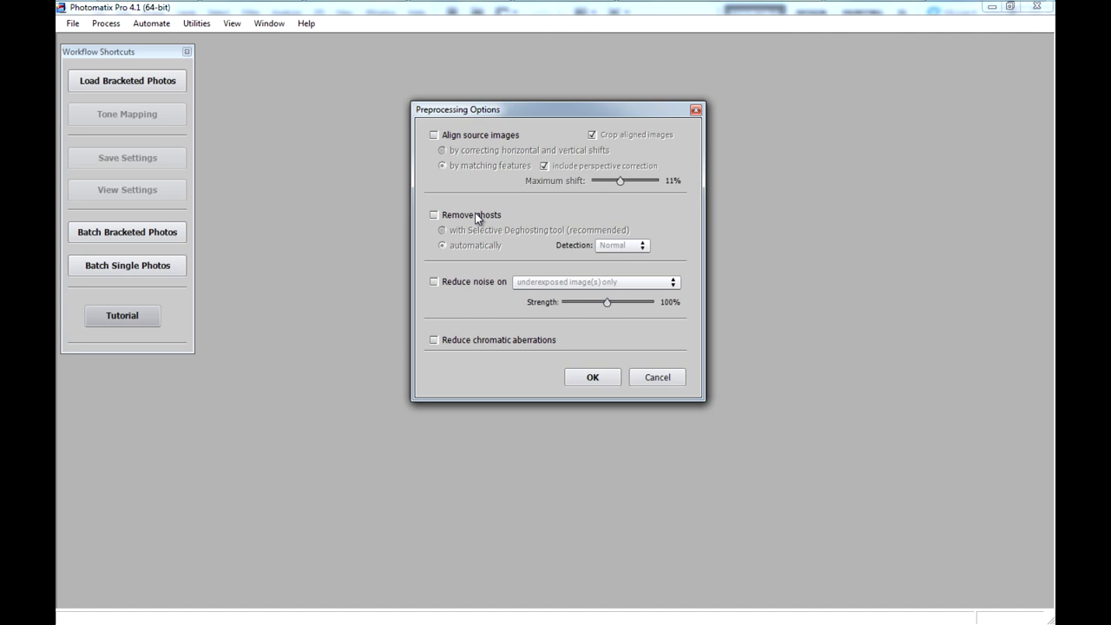
Try Selective Deghosting and automatic ghost removal, then leave it unchecked and merge to HDR.
click(475, 214)
click(472, 230)
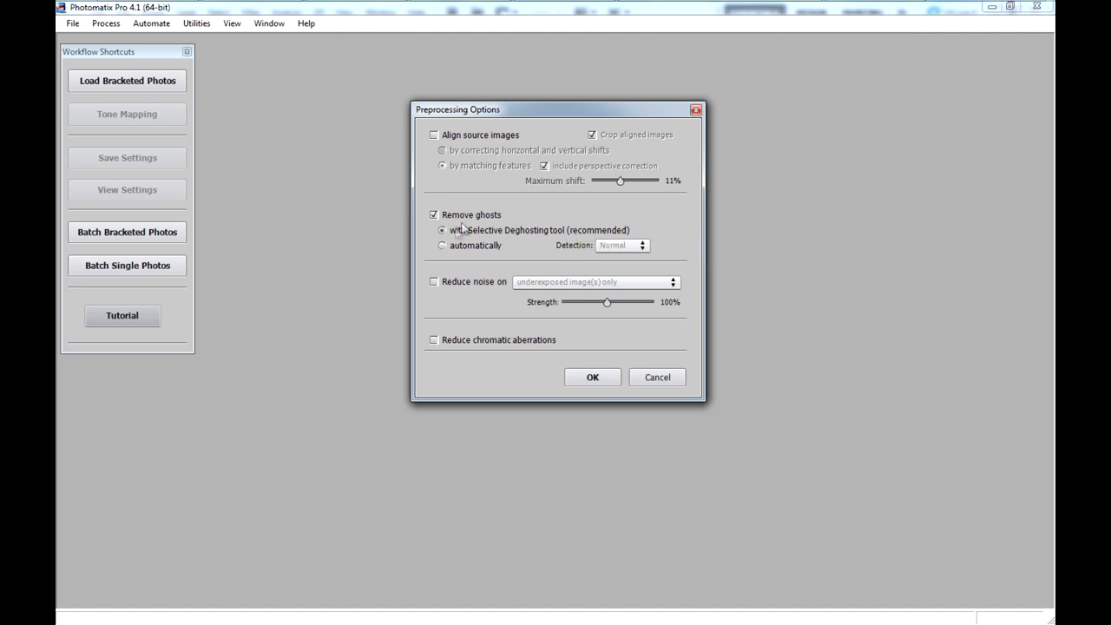
click(469, 247)
click(434, 215)
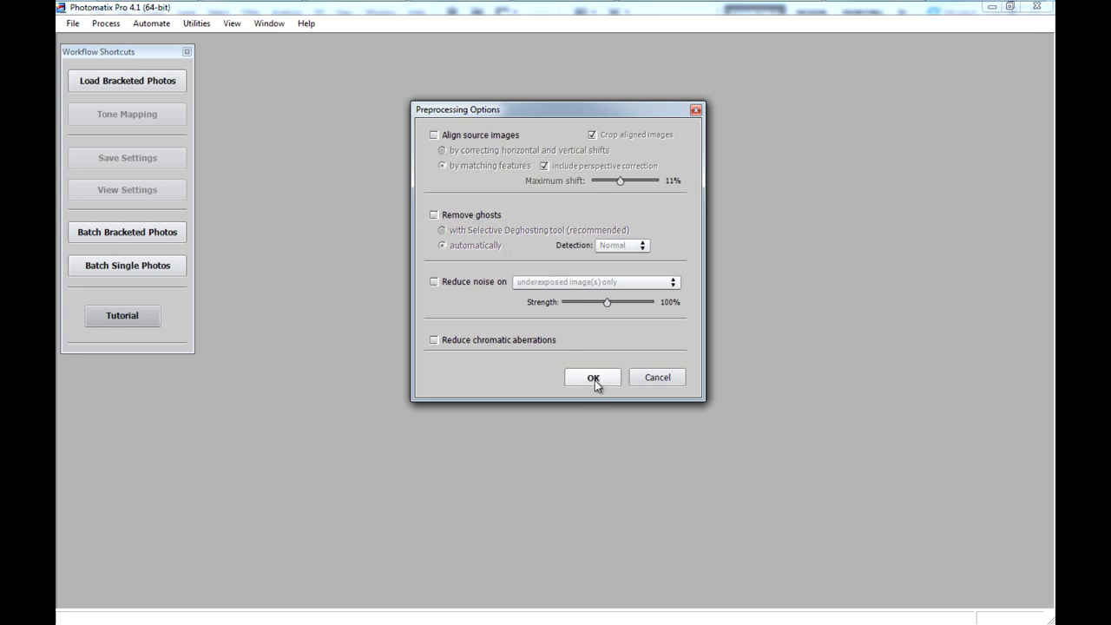
click(594, 379)
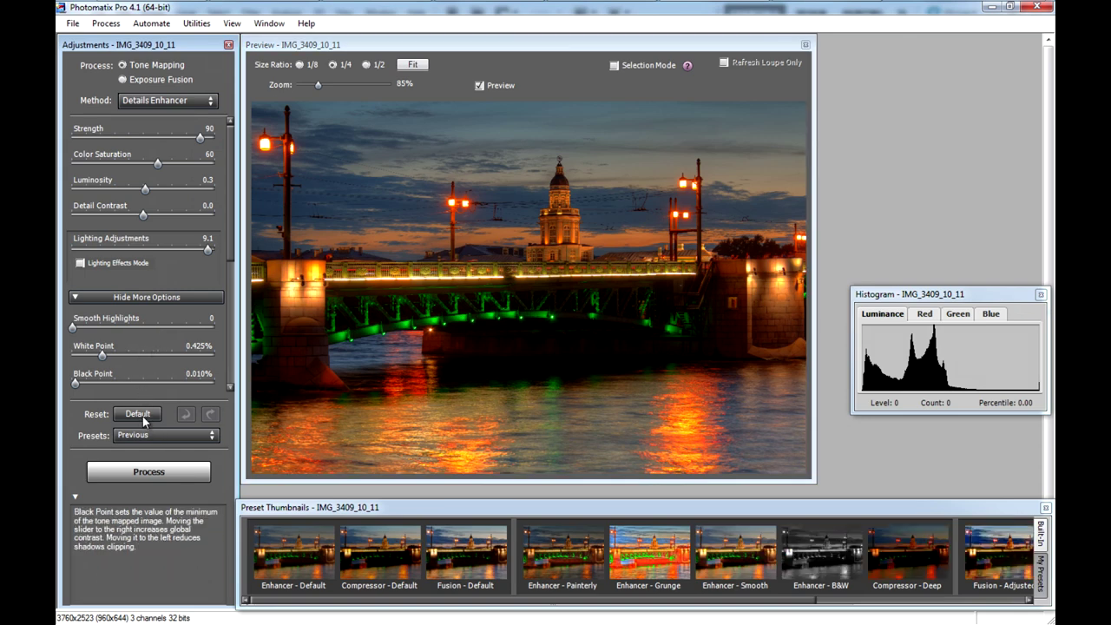
Apply the Enhancer - Default preset and inspect the dome, lamp post and bridge in the Loupe.
click(139, 414)
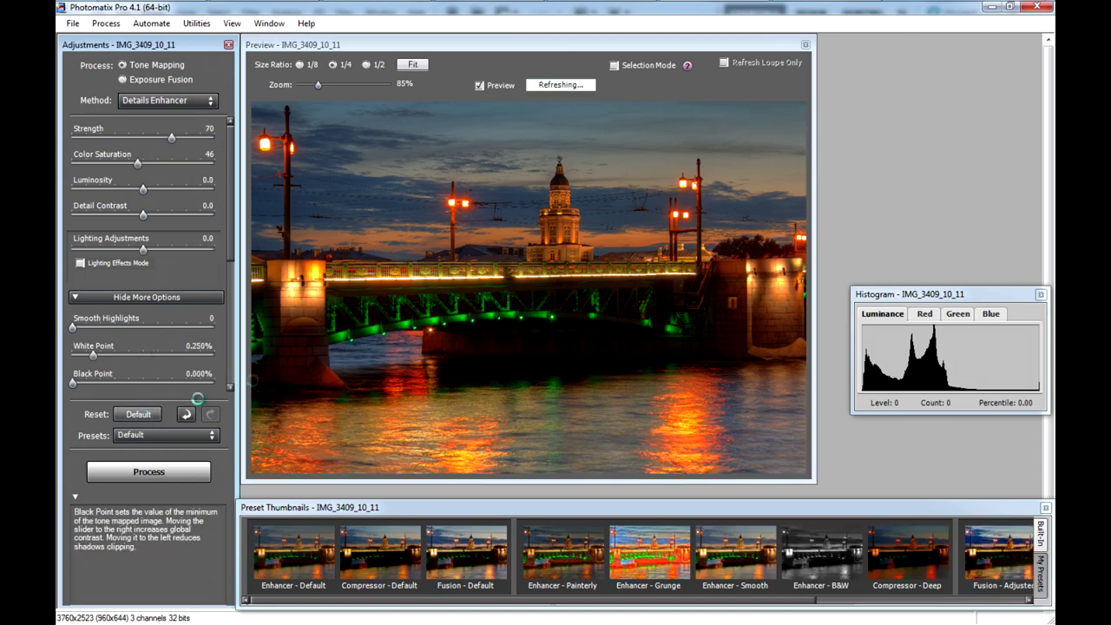
click(564, 251)
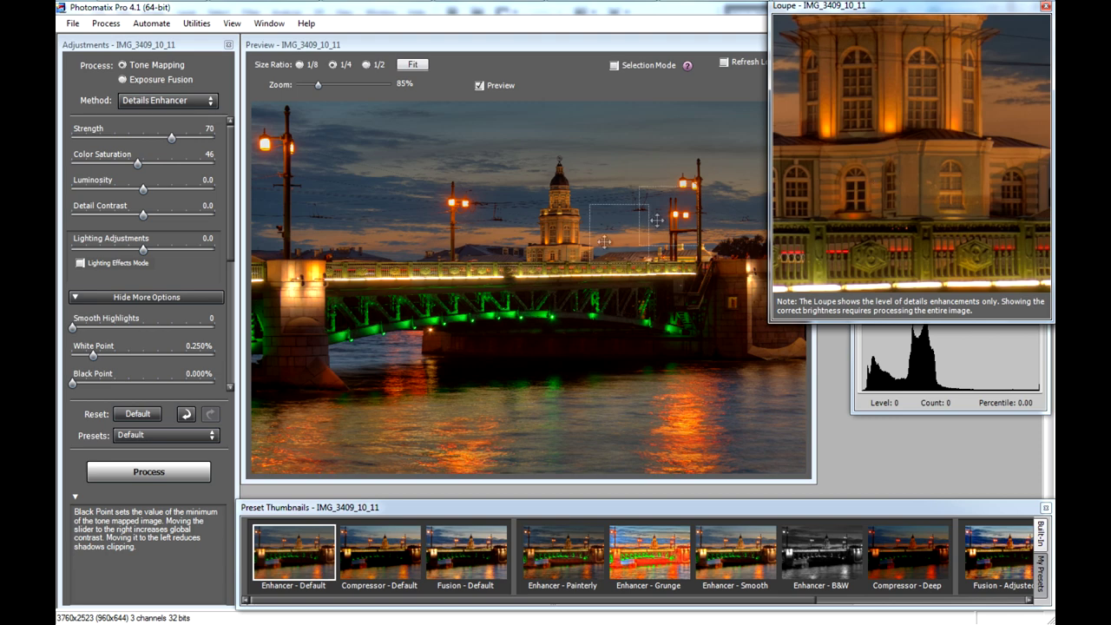
mouse_move(710, 300)
mouse_down()
mouse_move(684, 221)
mouse_move(560, 270)
mouse_up()
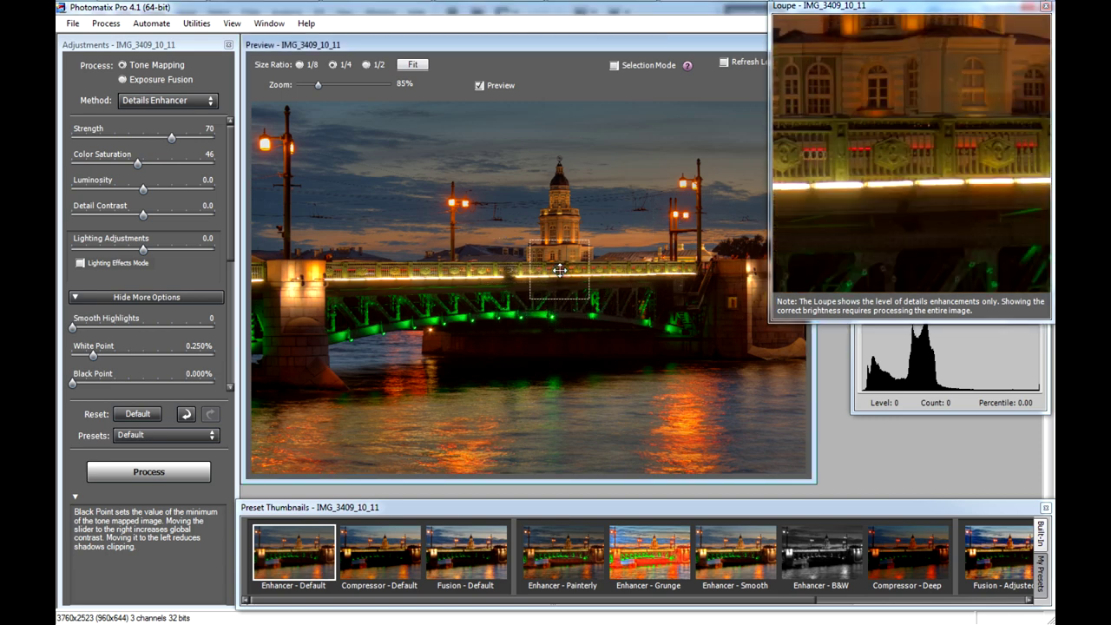
click(829, 159)
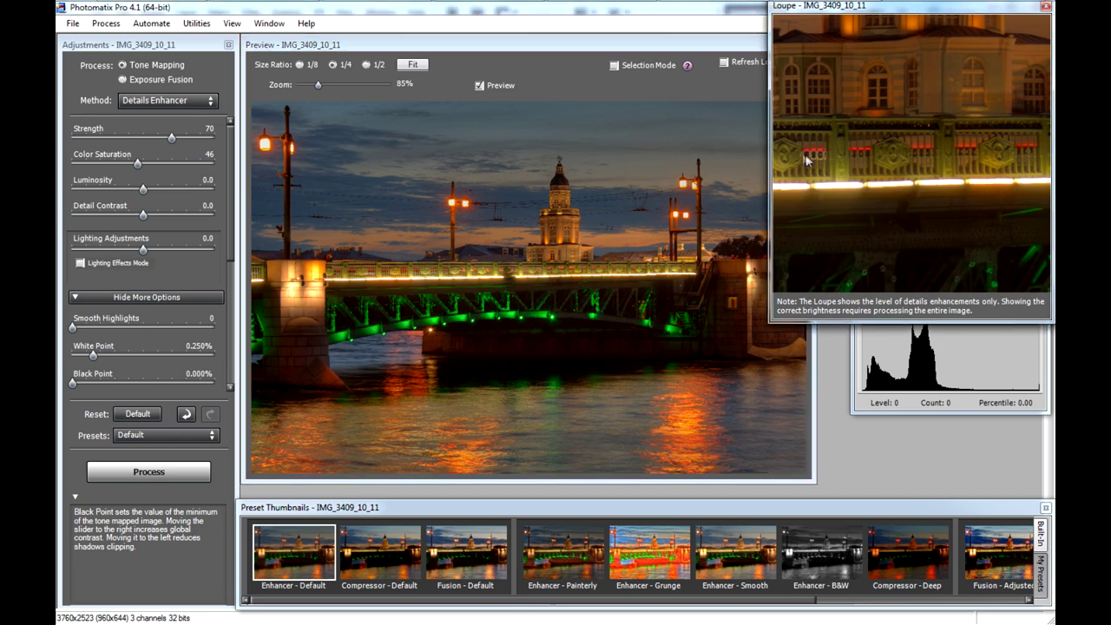
click(442, 269)
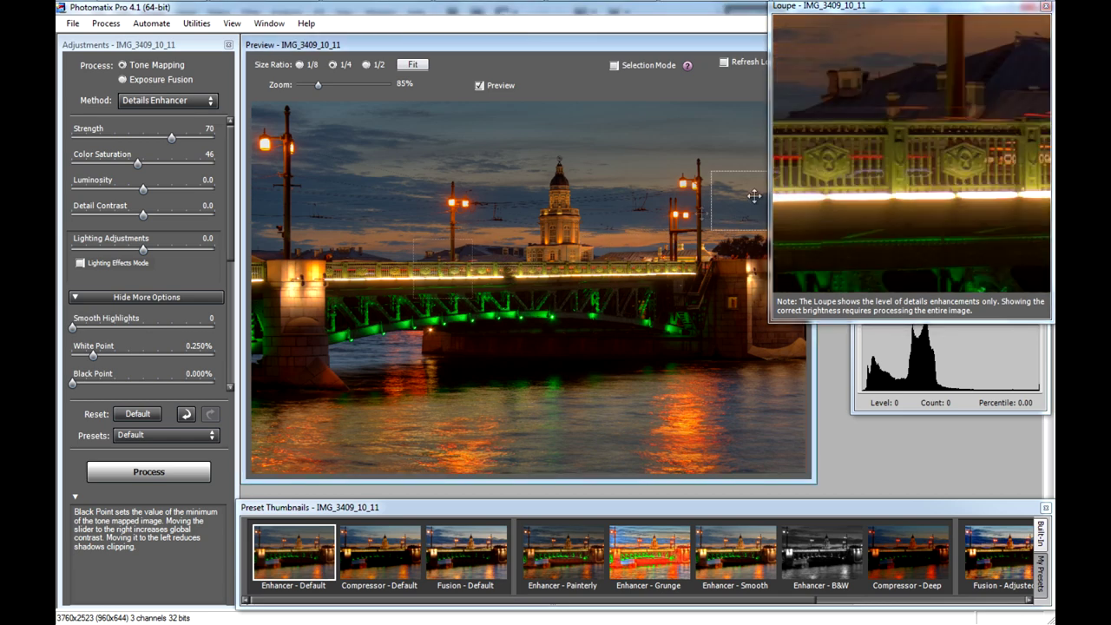
click(869, 169)
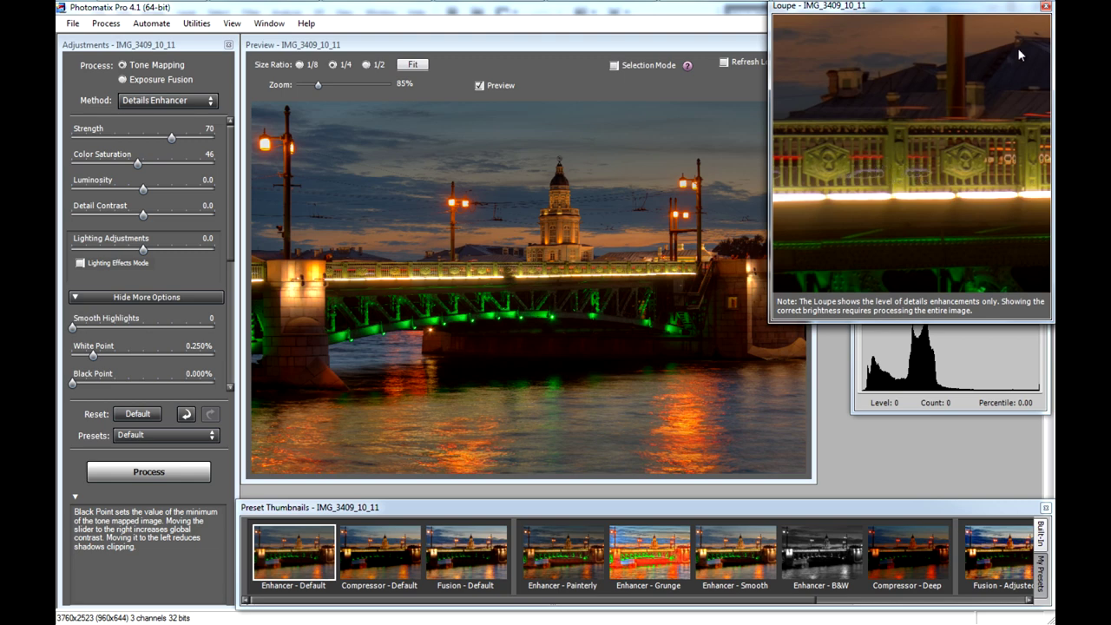
click(1046, 5)
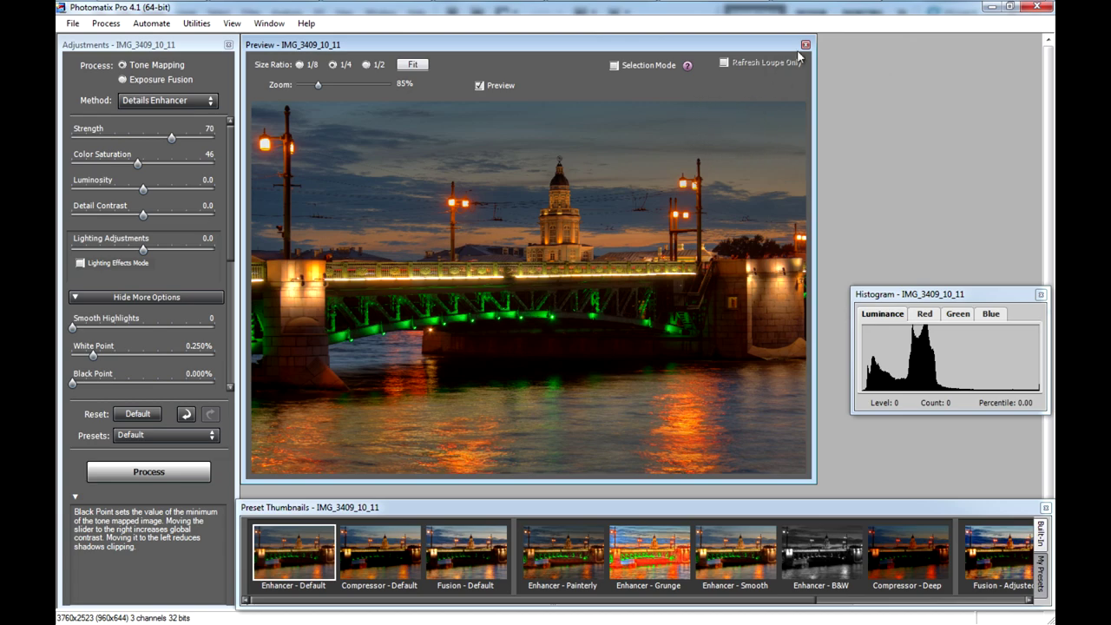
Discard the merged image without saving and drag the three TIFFs from Total Commander onto Photomatix.
click(805, 44)
click(861, 57)
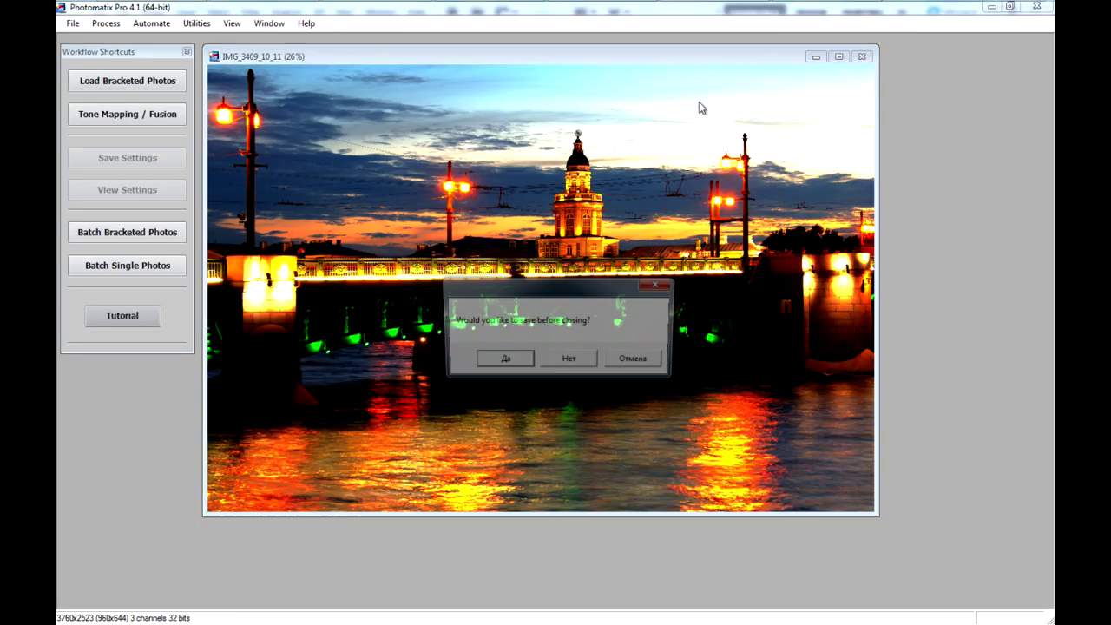
click(571, 354)
key(alt+Tab)
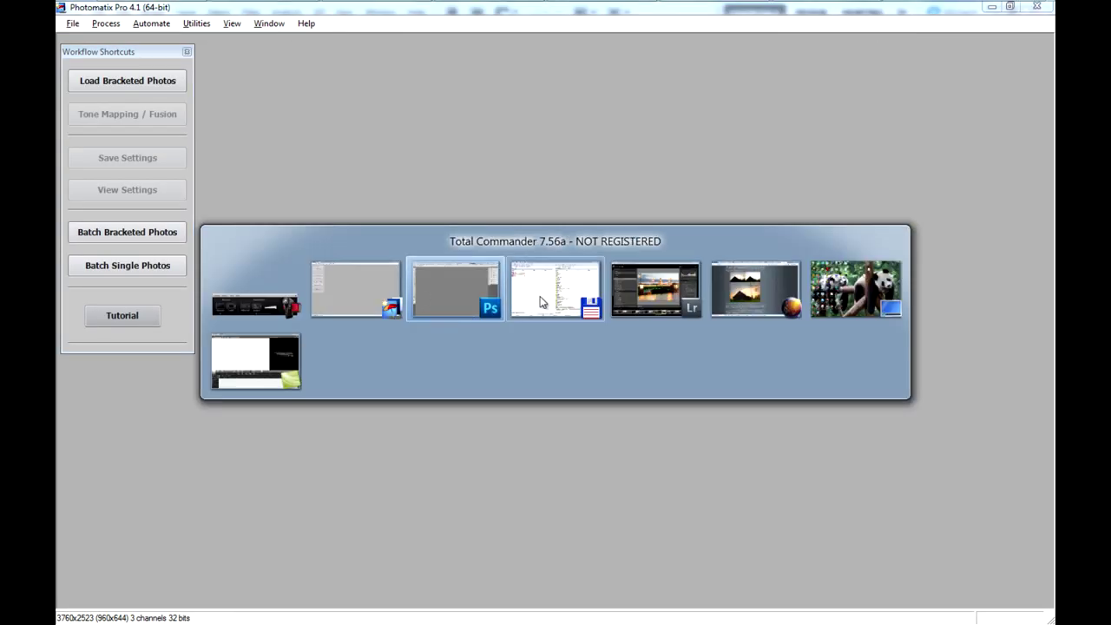
key(alt+Tab)
key(alt+Tab)
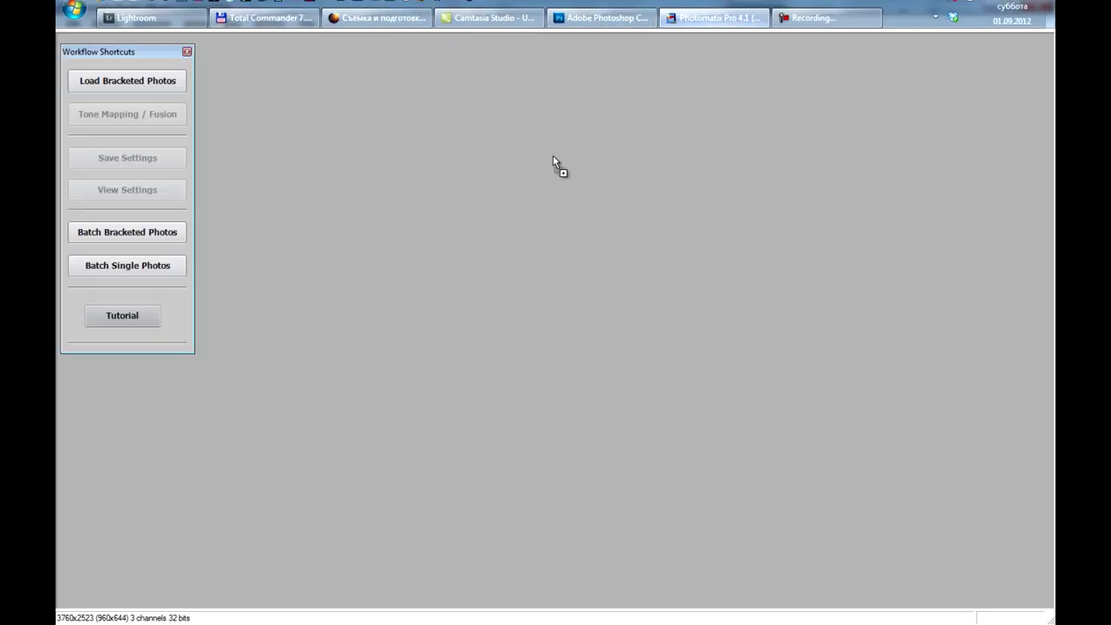
drag(199, 157, 558, 168)
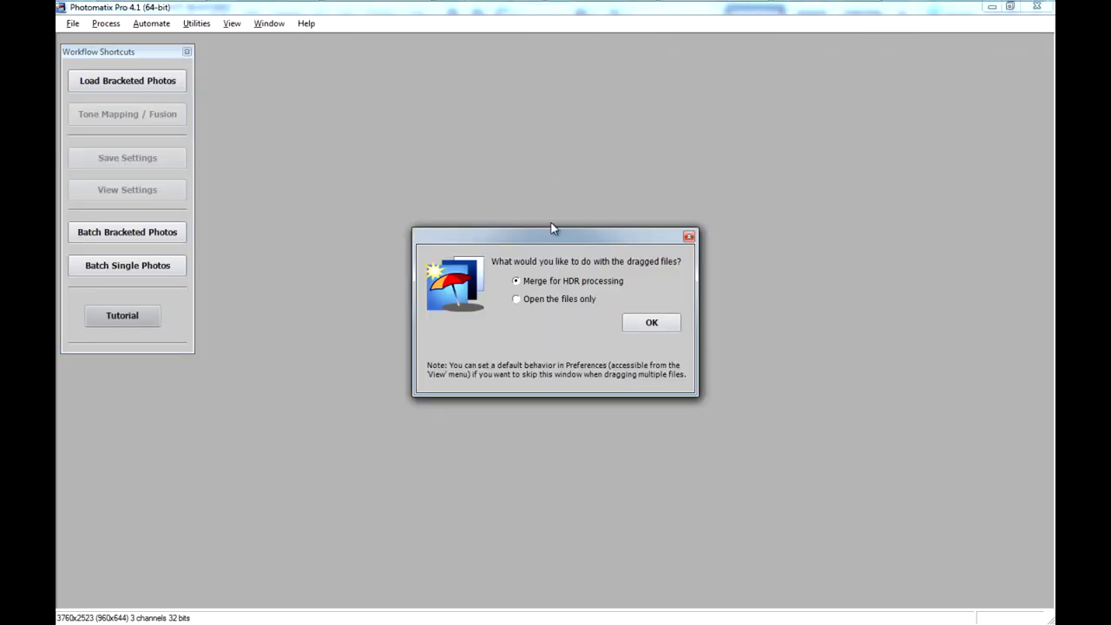
Merge the files for HDR with Remove ghosts set to automatically at Normal detection.
click(649, 323)
click(581, 396)
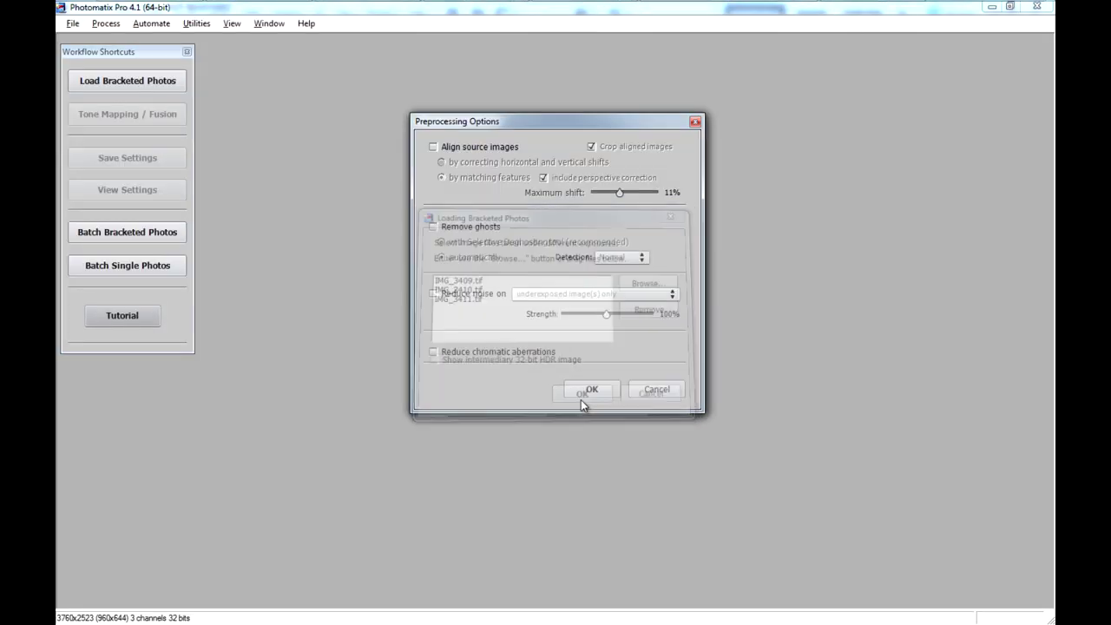
click(469, 228)
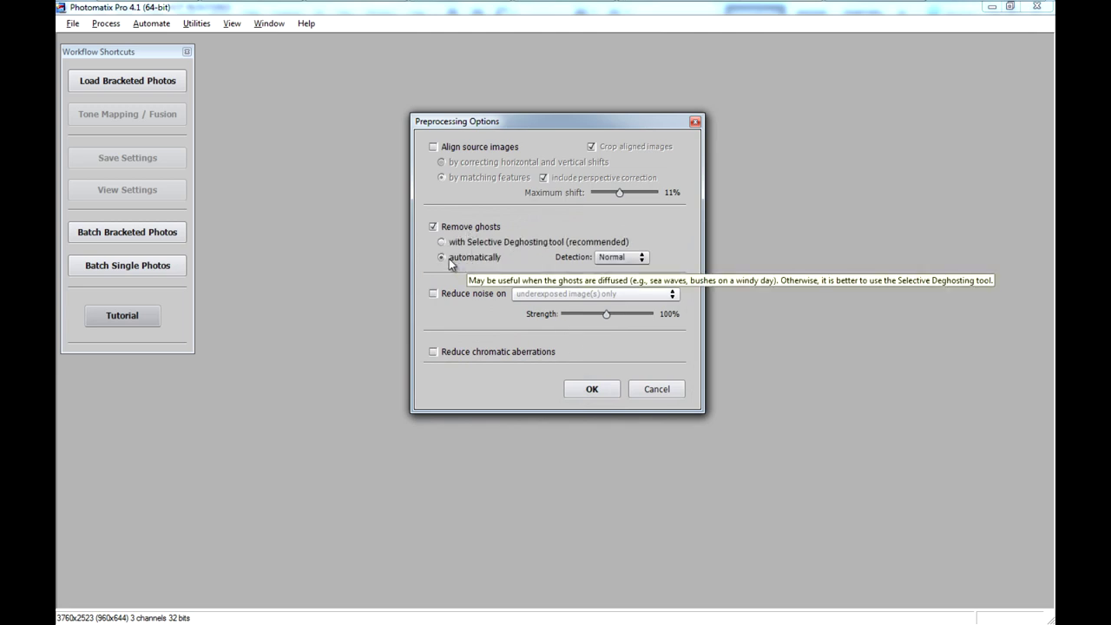
click(631, 257)
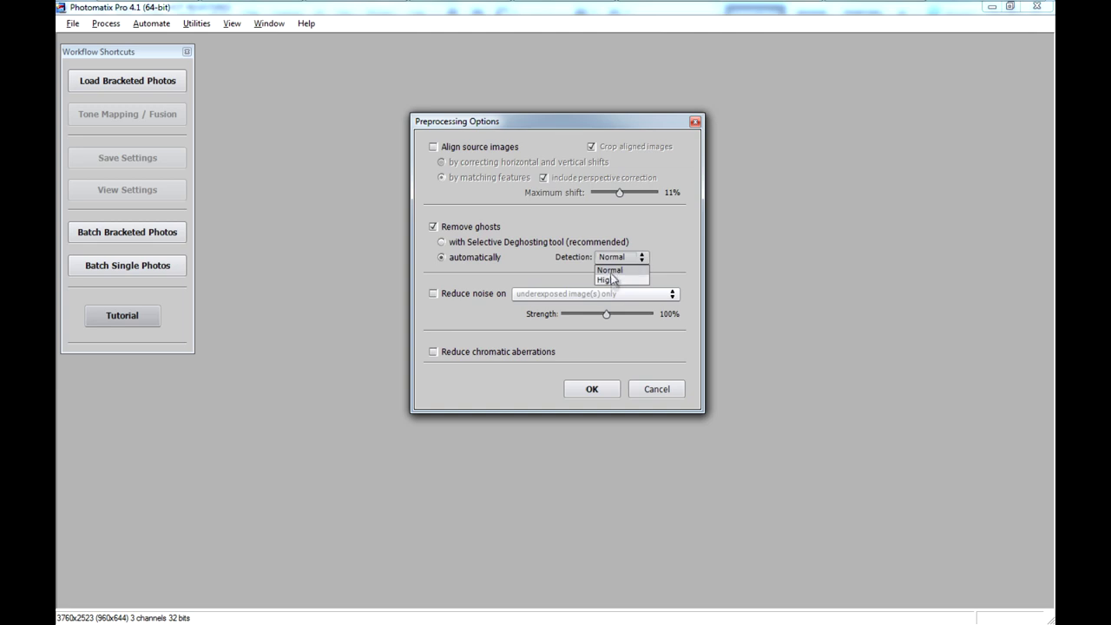
click(617, 272)
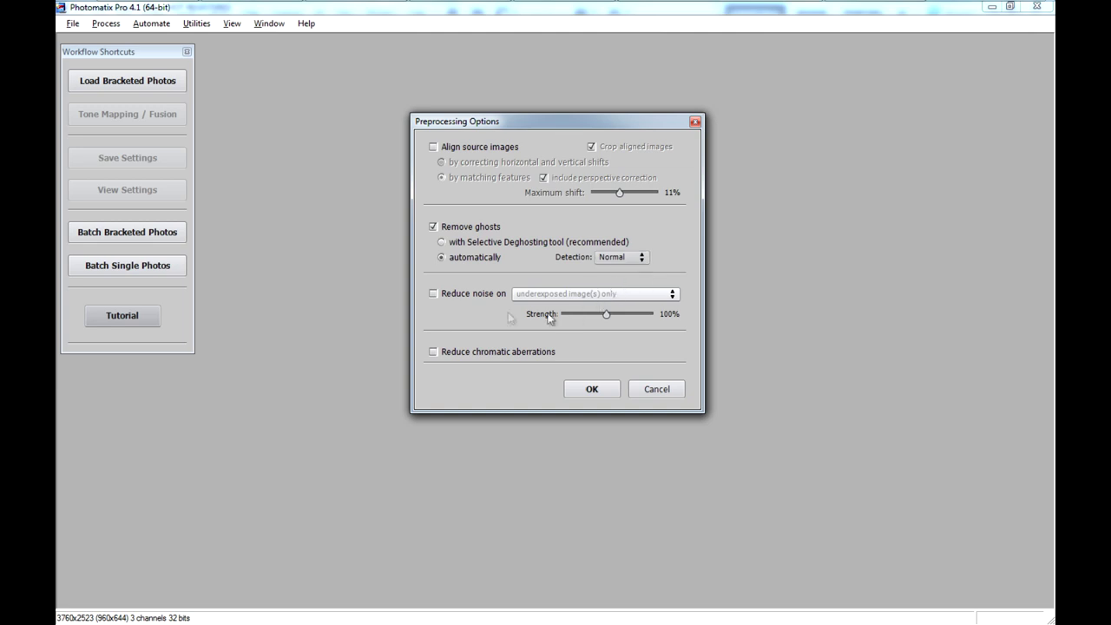
click(597, 387)
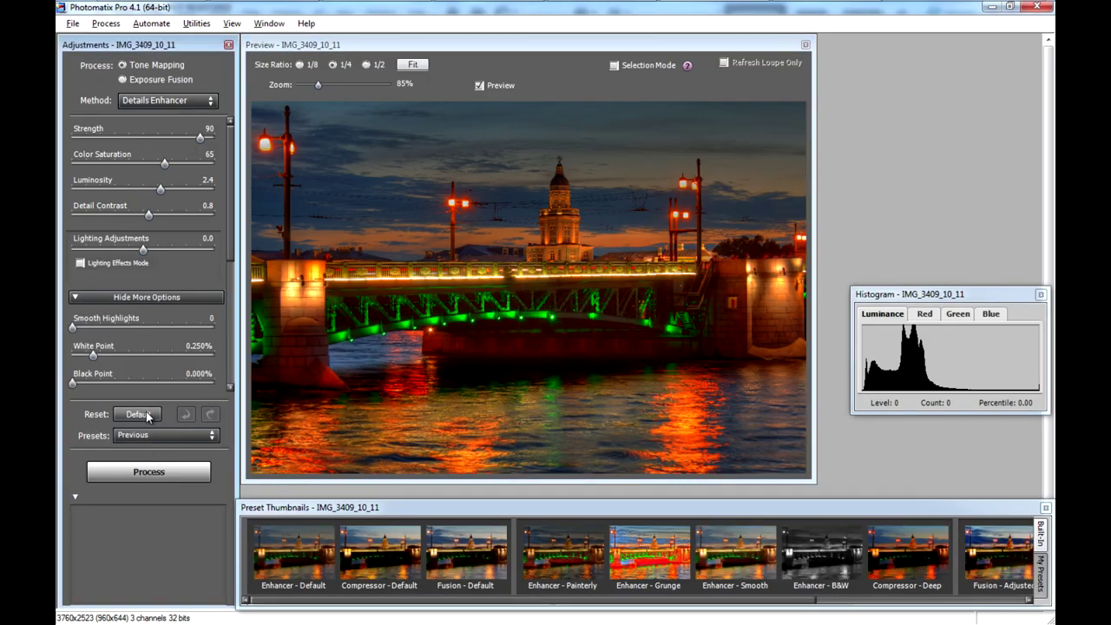
Apply Enhancer - Default, inspect the bridge and domed tower in the Loupe, then preview Compressor - Deep.
click(137, 413)
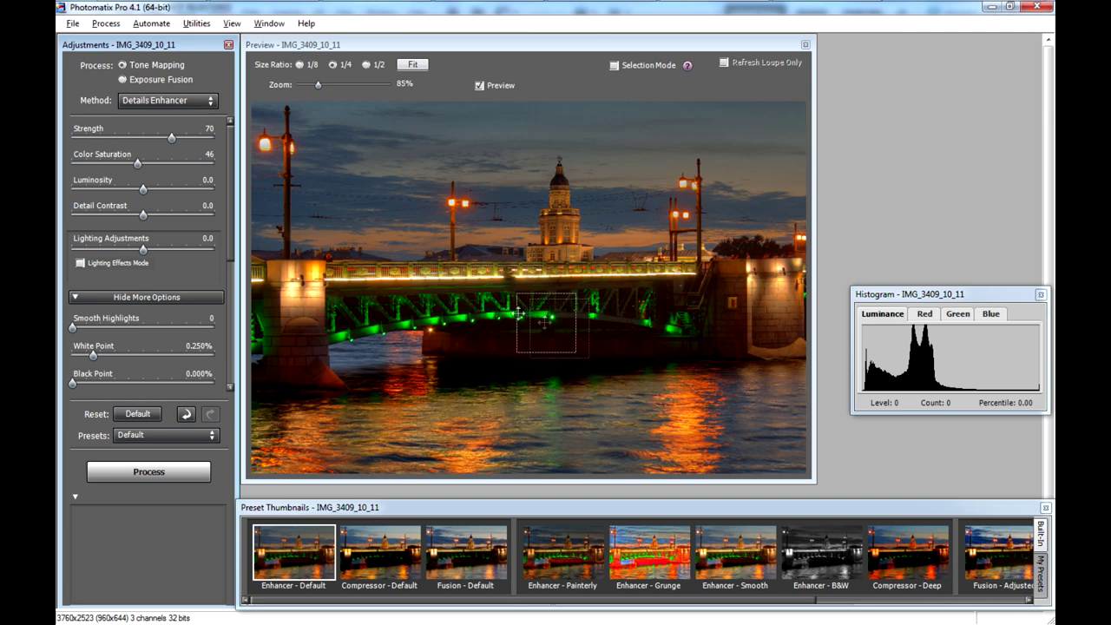
click(429, 276)
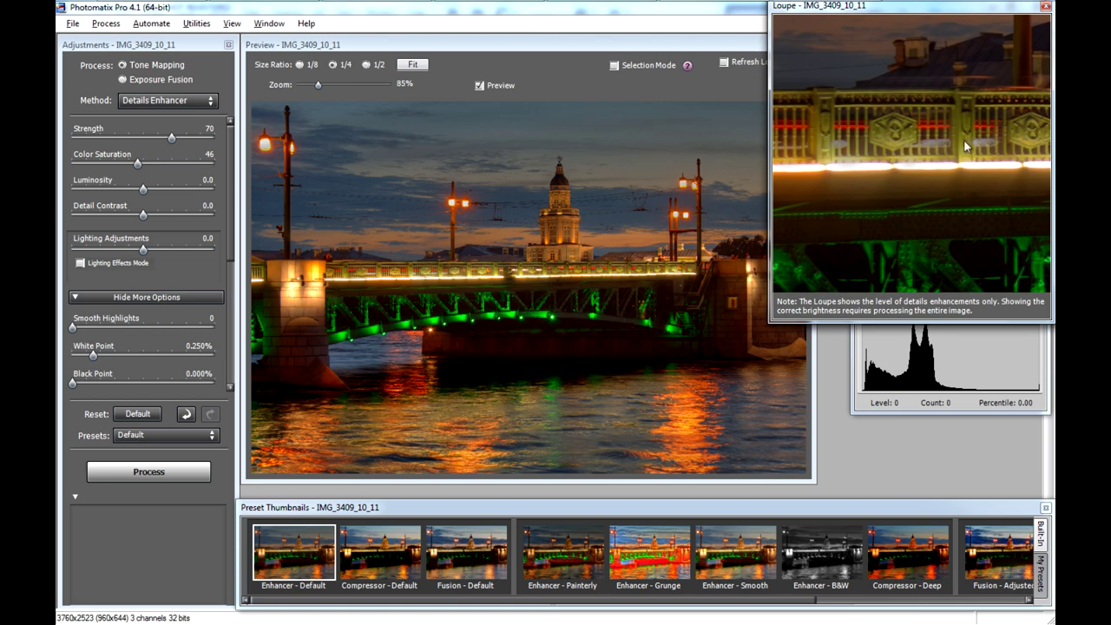
click(558, 236)
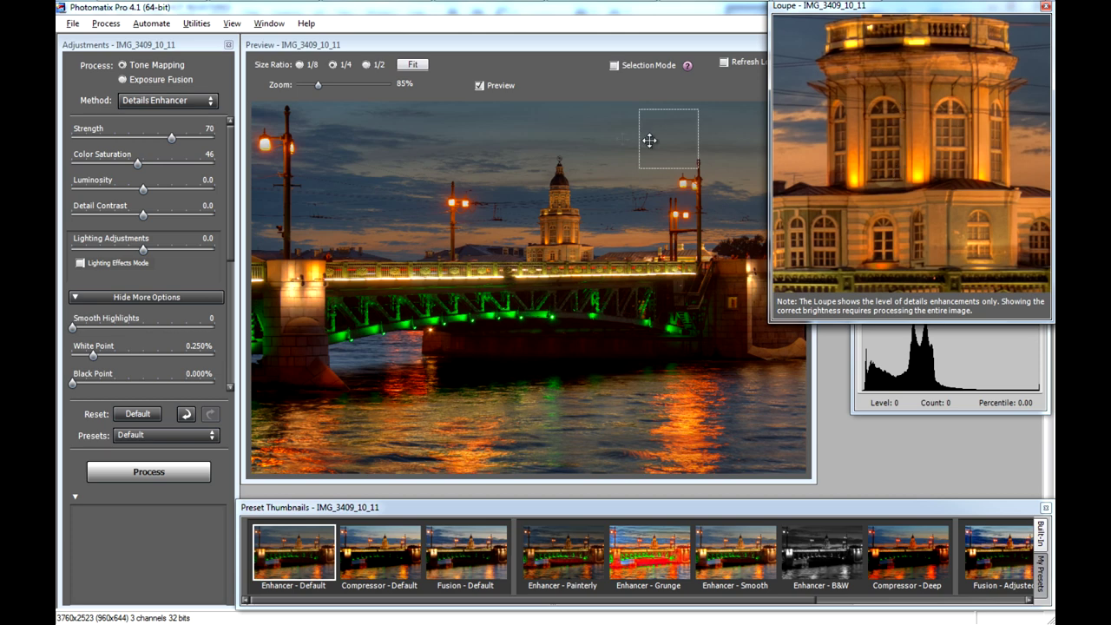
click(1046, 6)
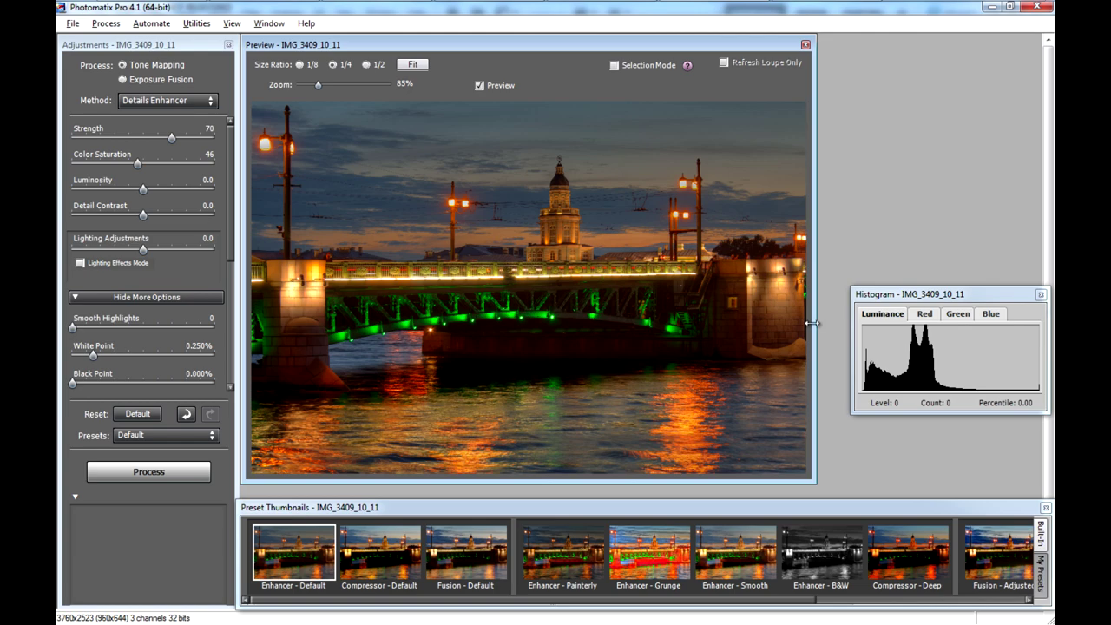
click(913, 566)
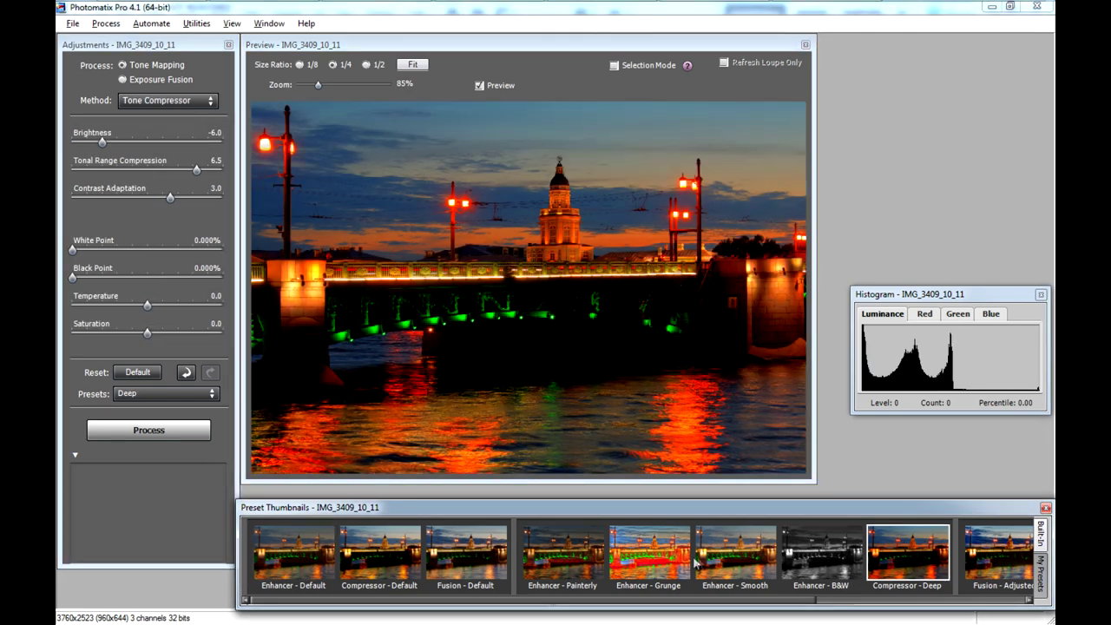
Compare Enhancer - Grunge and the Fusion presets (Adjusted, Default, 2 images), then choose Tone Mapping.
click(677, 557)
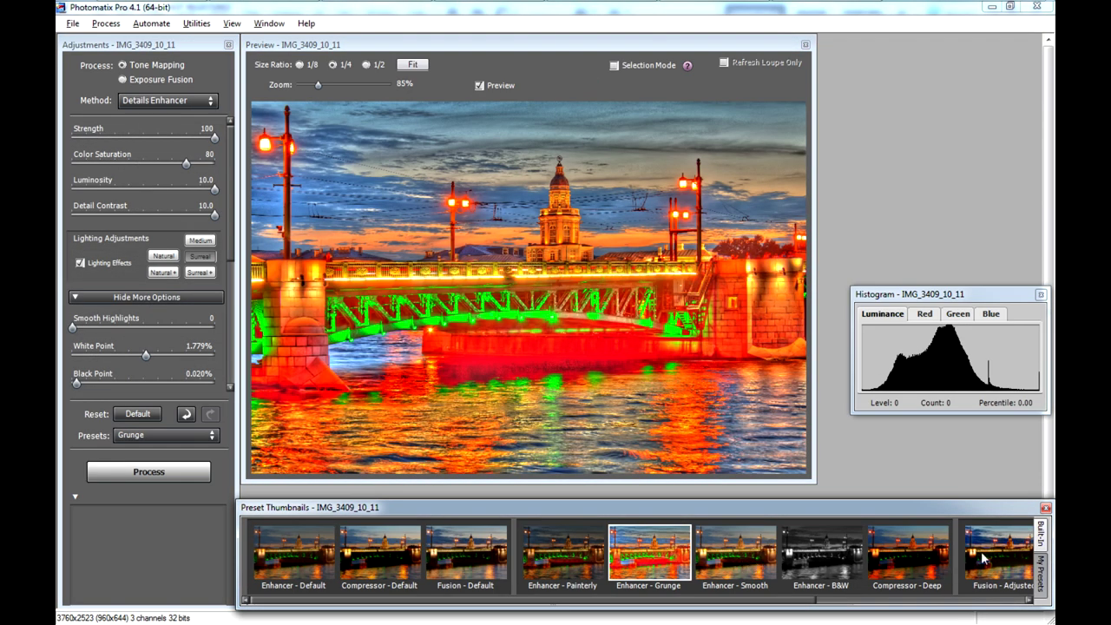
click(985, 559)
click(482, 553)
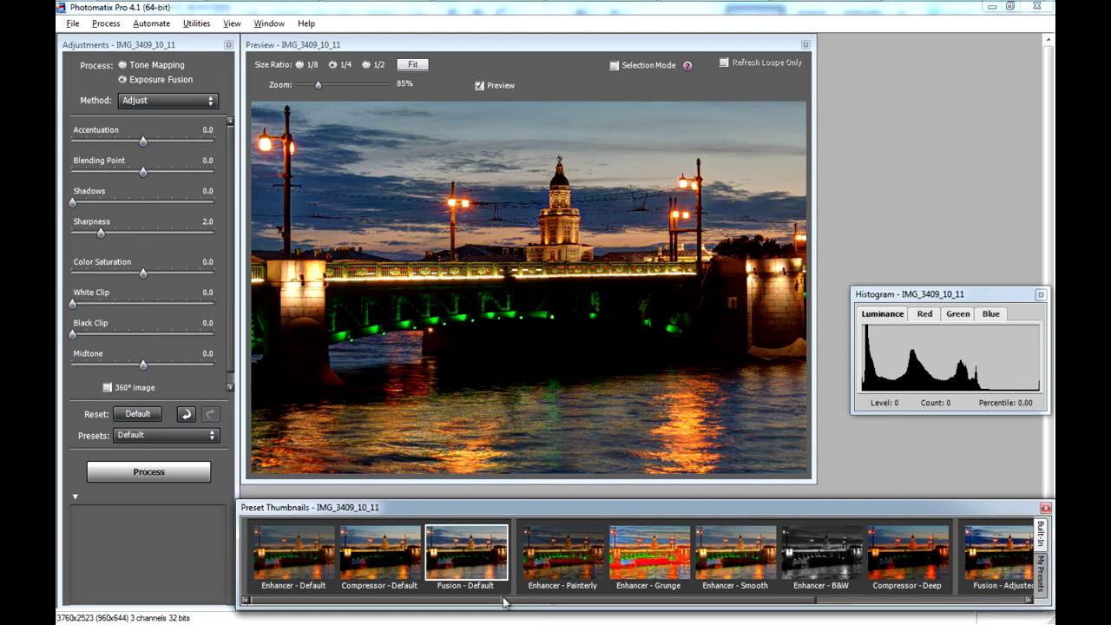
click(935, 597)
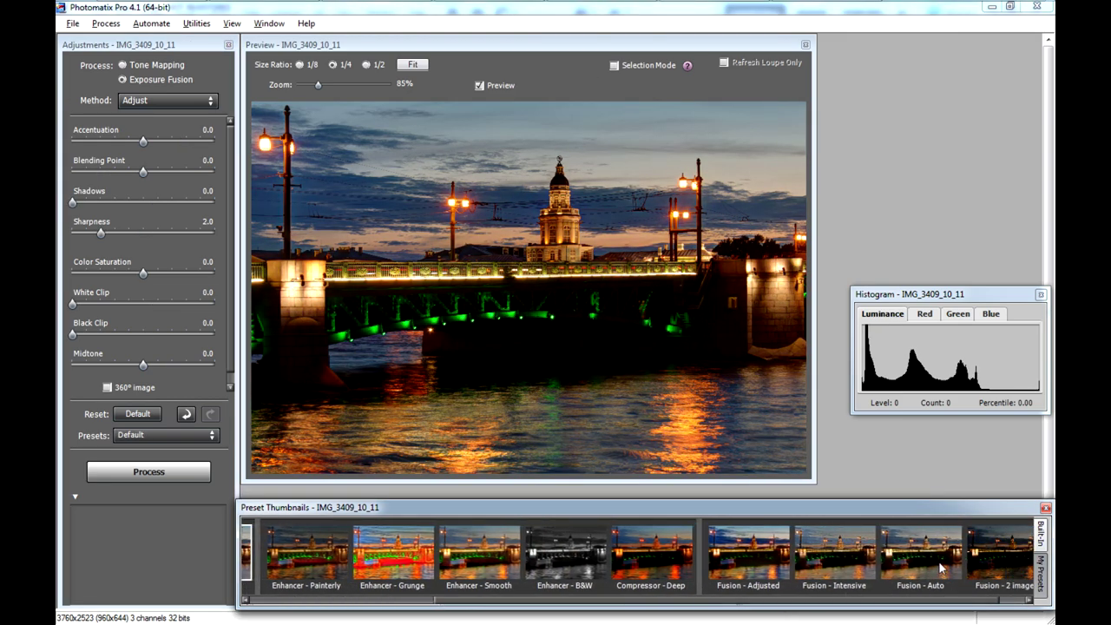
click(1003, 560)
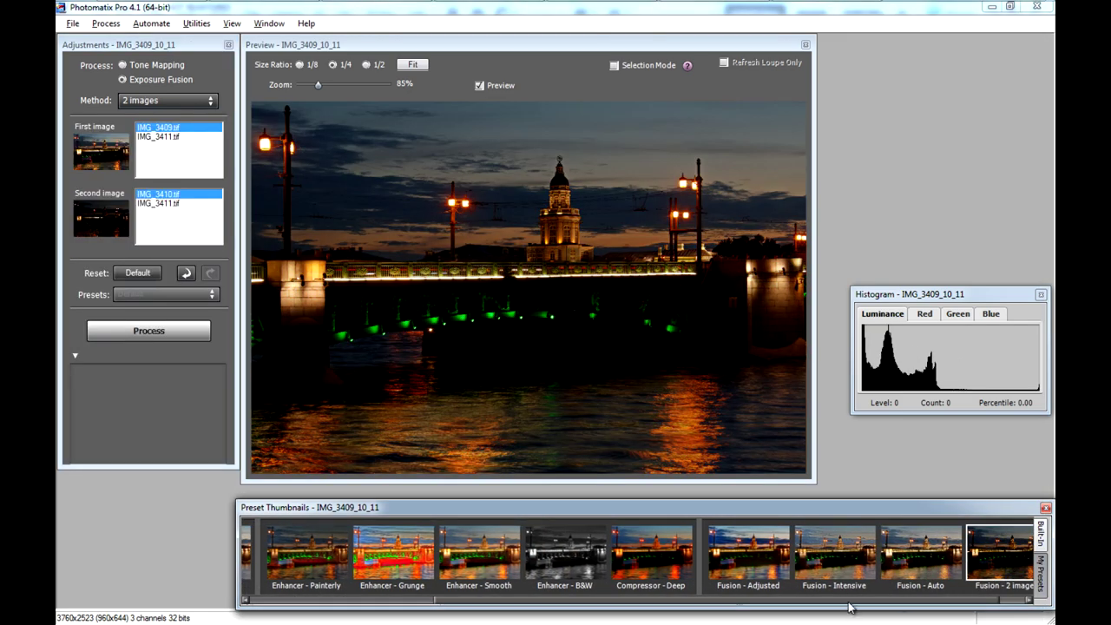
drag(848, 603, 657, 601)
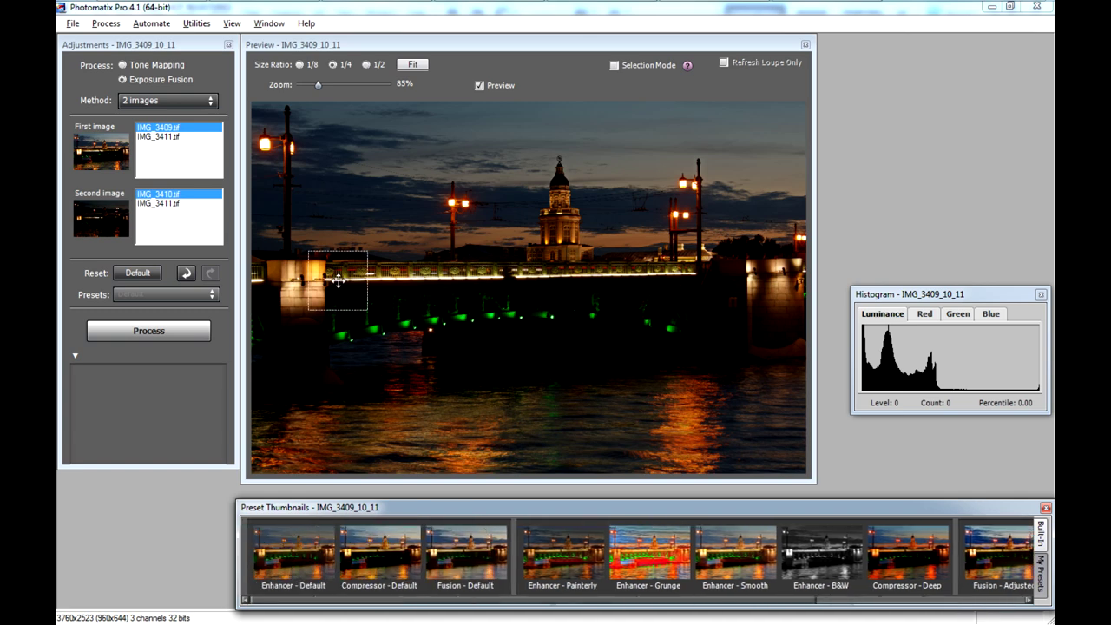
click(323, 276)
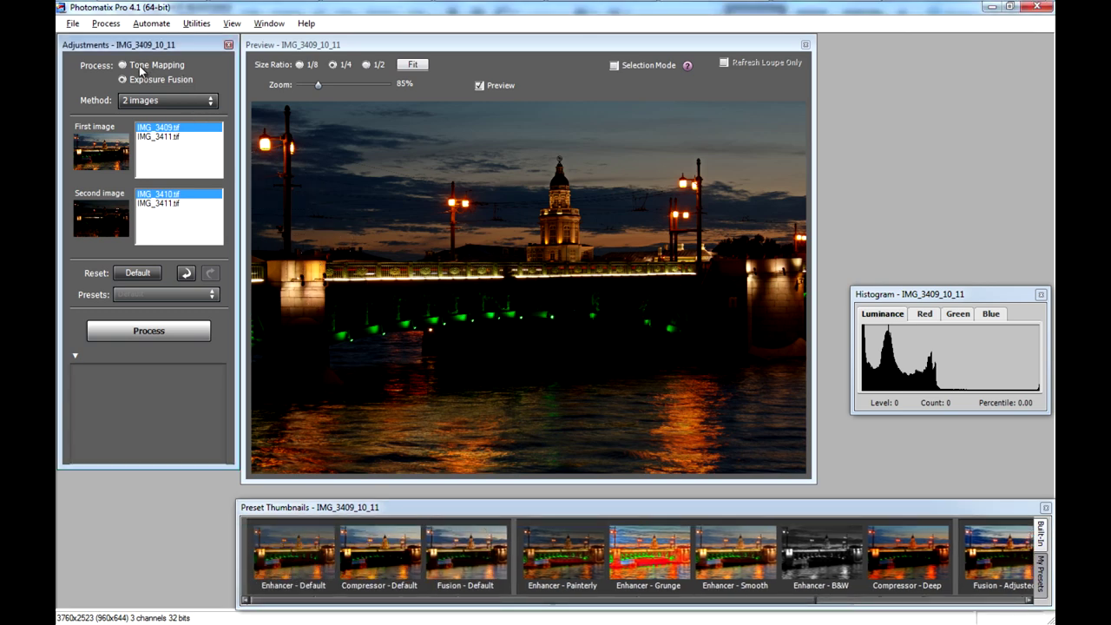
click(142, 66)
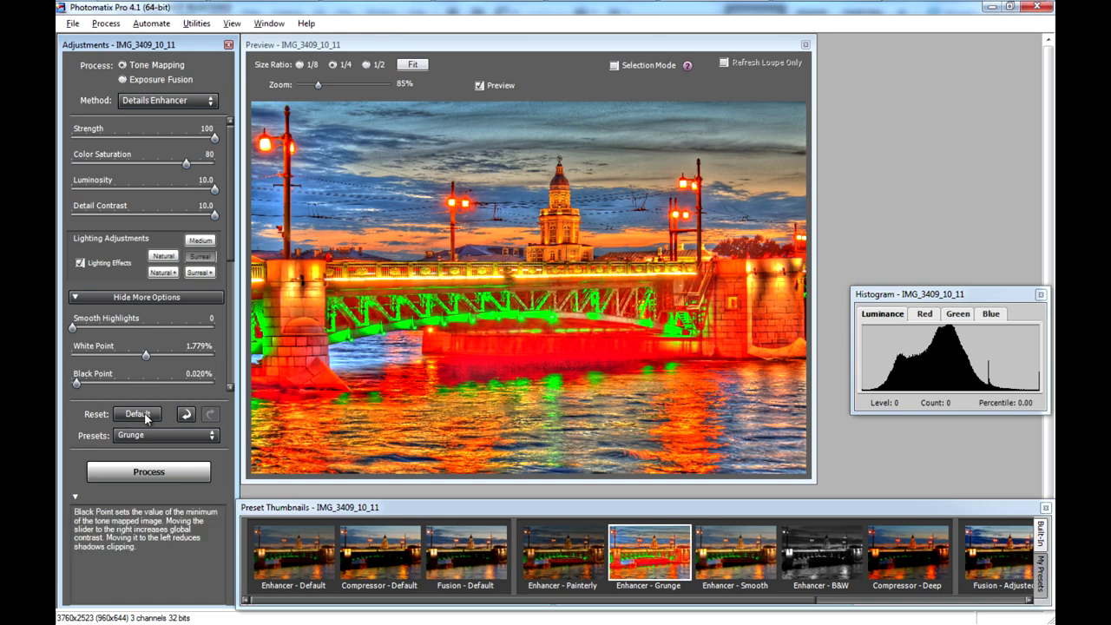
Reset tone mapping to defaults, then set Strength to 85 and Color Saturation to 60.
click(137, 414)
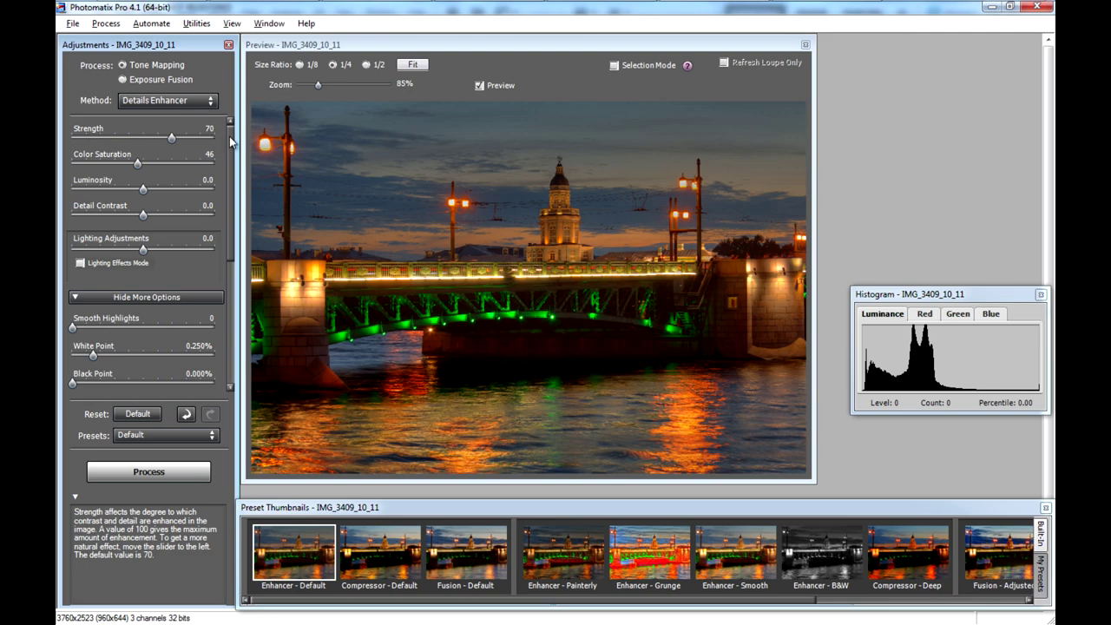
drag(231, 144, 232, 294)
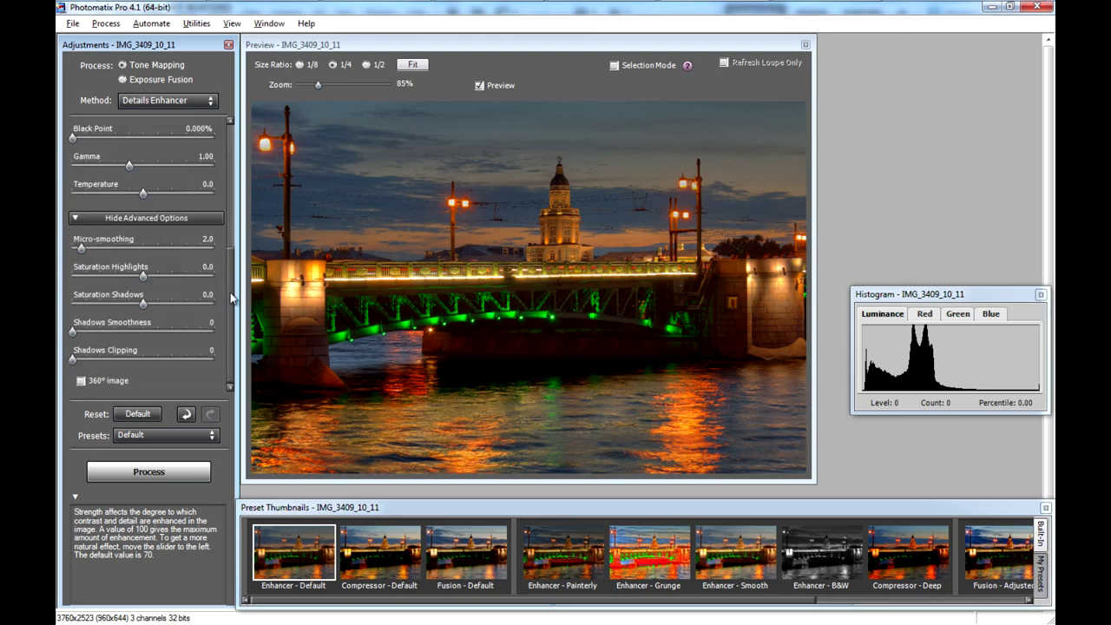
drag(232, 296, 226, 128)
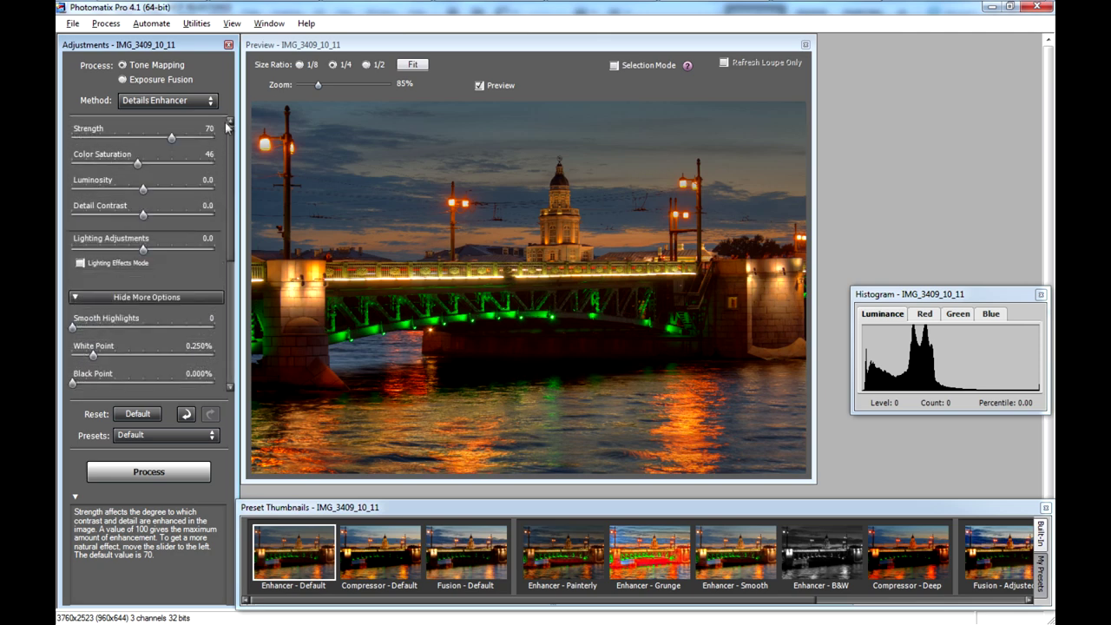
drag(171, 136, 200, 144)
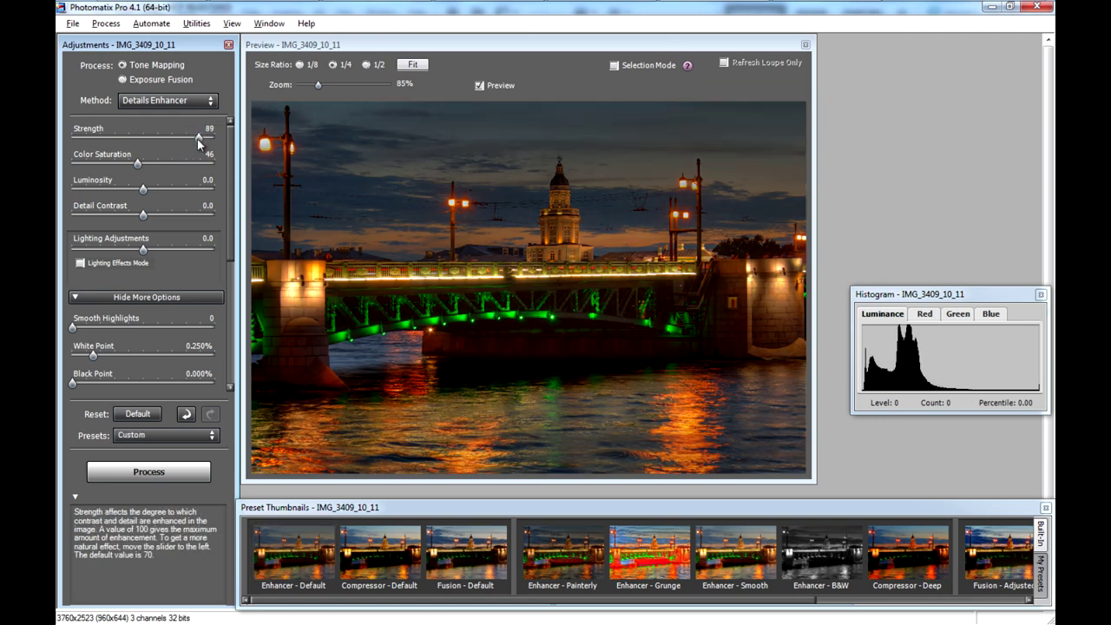
drag(192, 138, 192, 141)
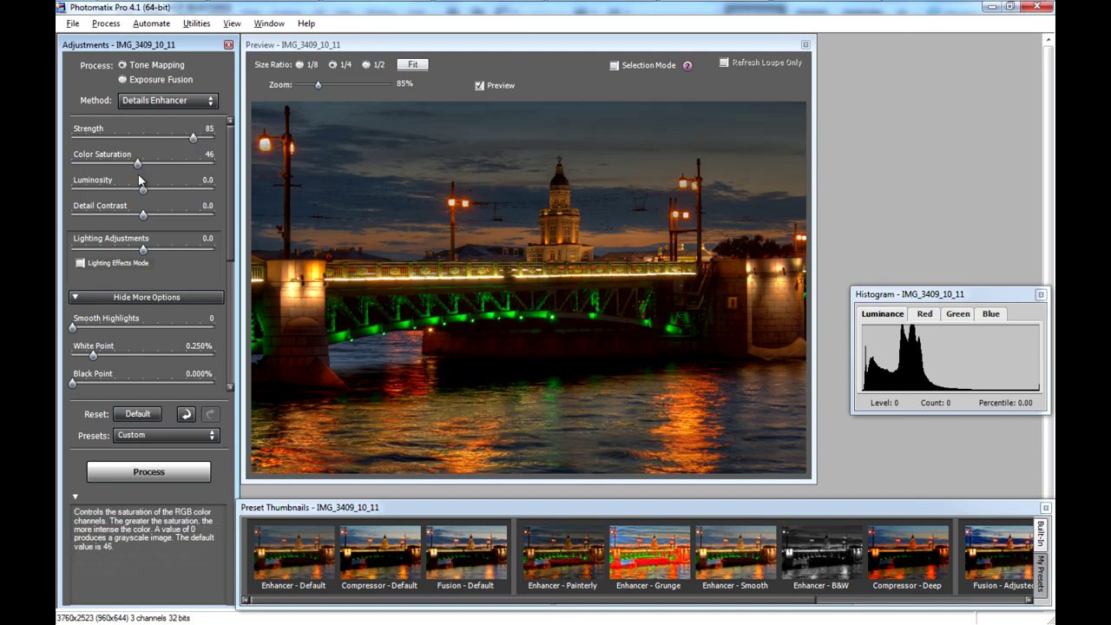
drag(137, 165, 156, 165)
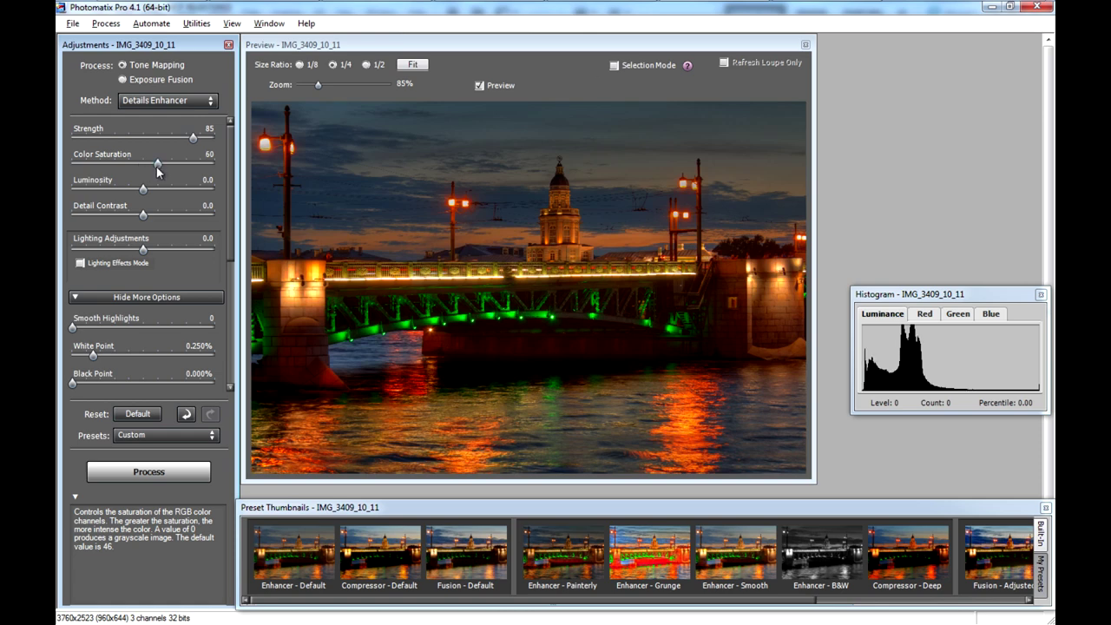
drag(157, 168, 161, 166)
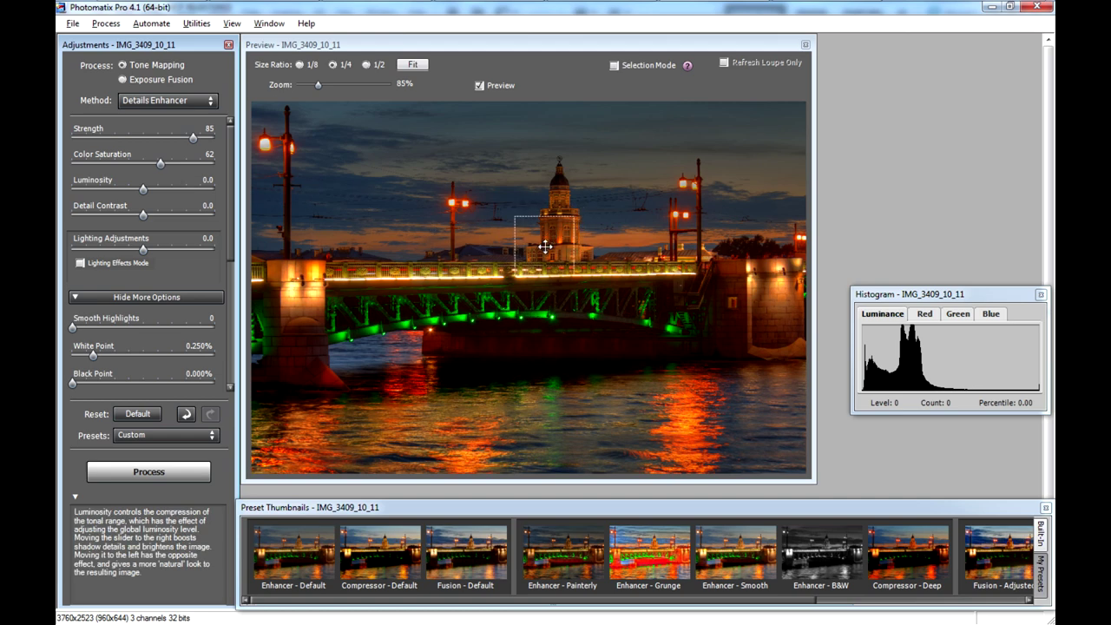
drag(161, 164, 168, 187)
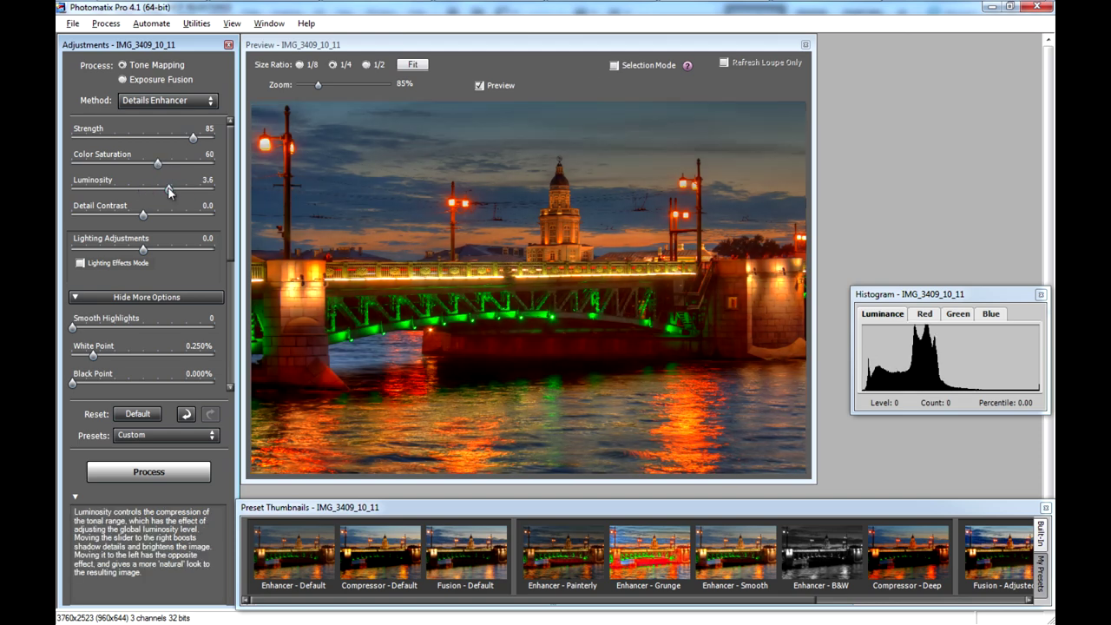
Set Luminosity to 3.1, Detail Contrast to 2.1 and Lighting Adjustments to 4.0.
drag(169, 189, 161, 189)
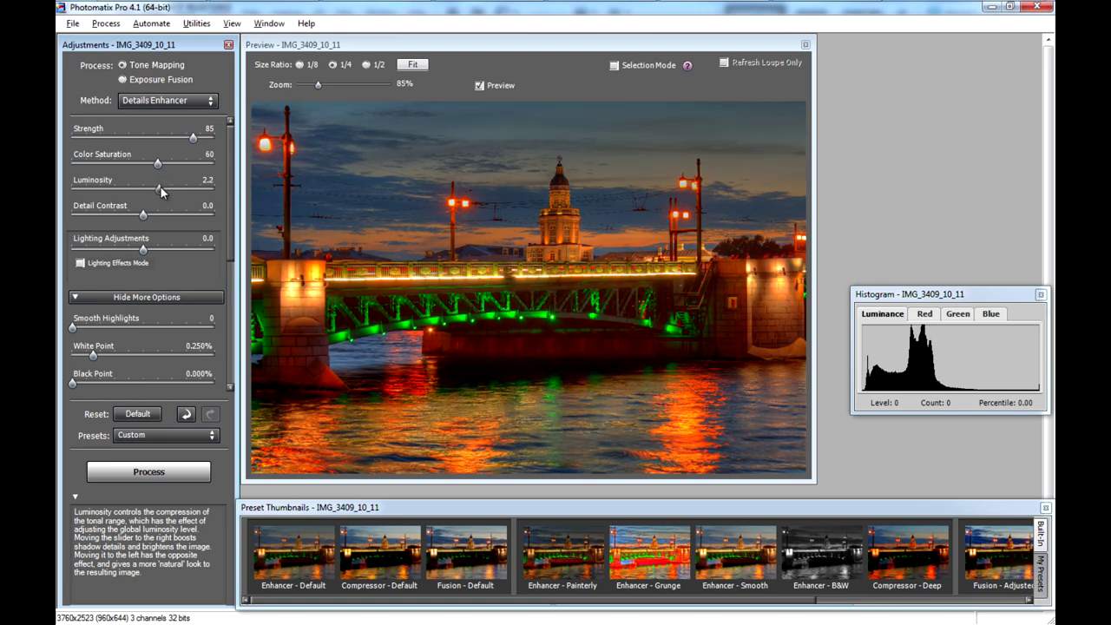
drag(144, 214, 153, 214)
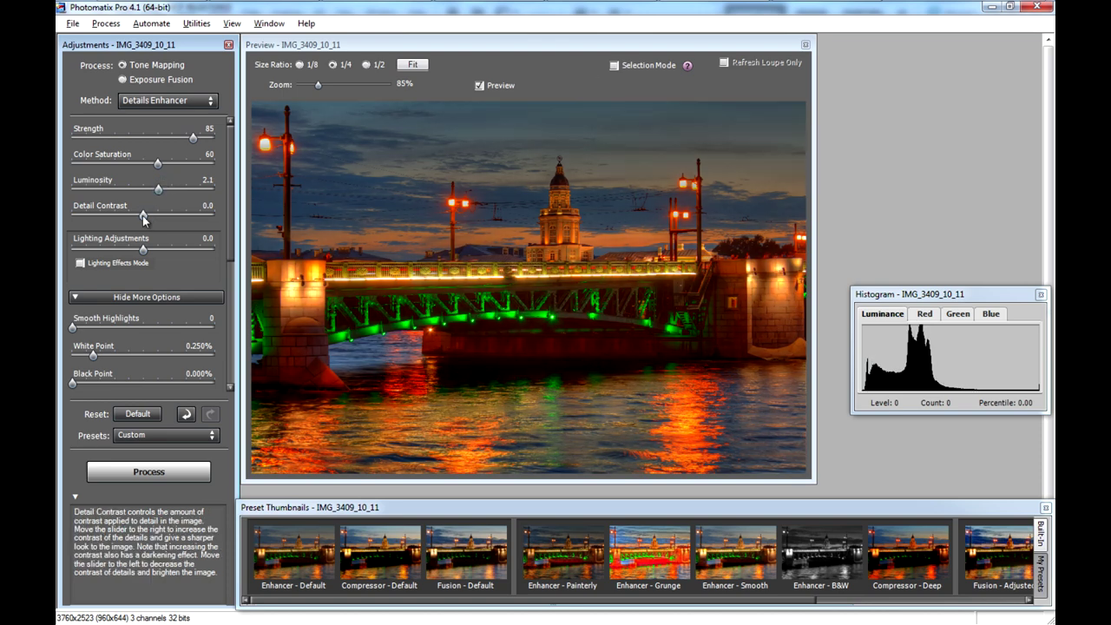
drag(153, 215, 165, 188)
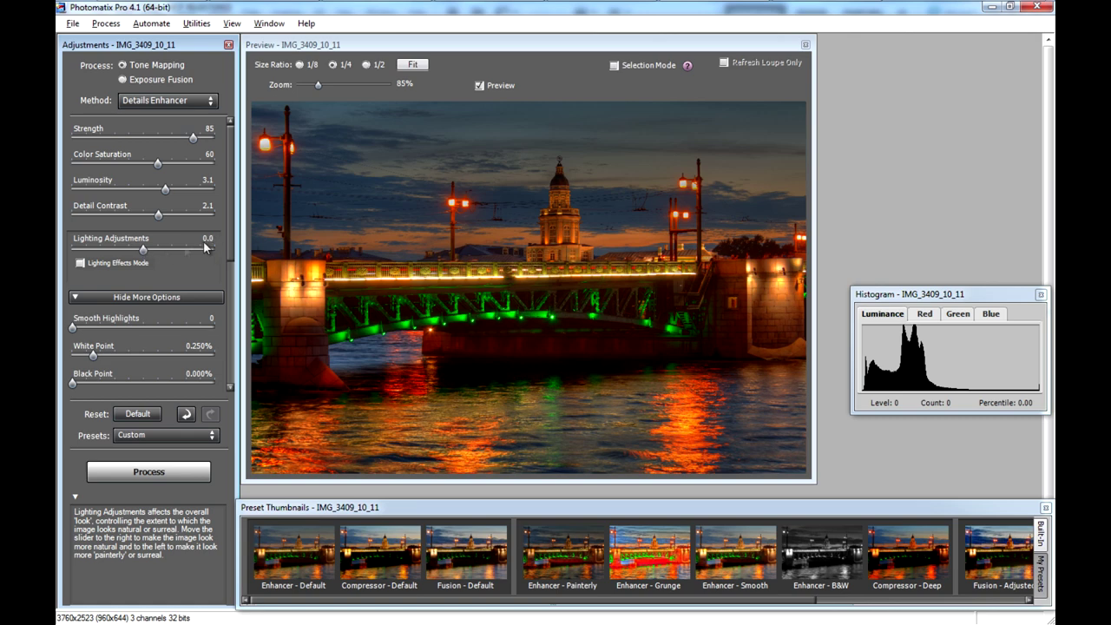
drag(145, 250, 148, 251)
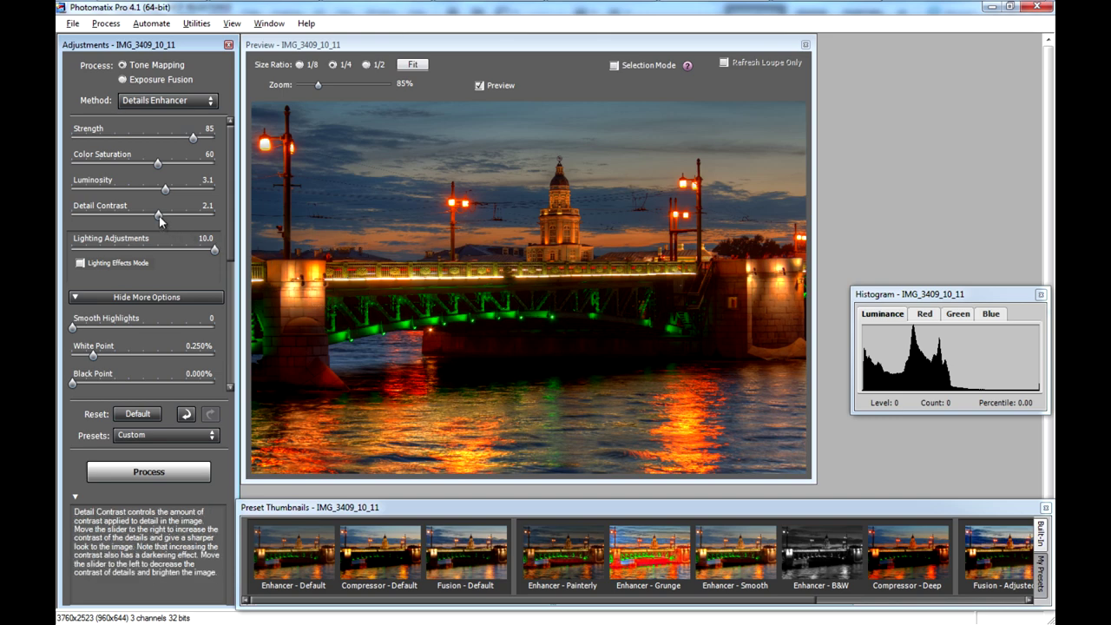
drag(214, 251, 62, 251)
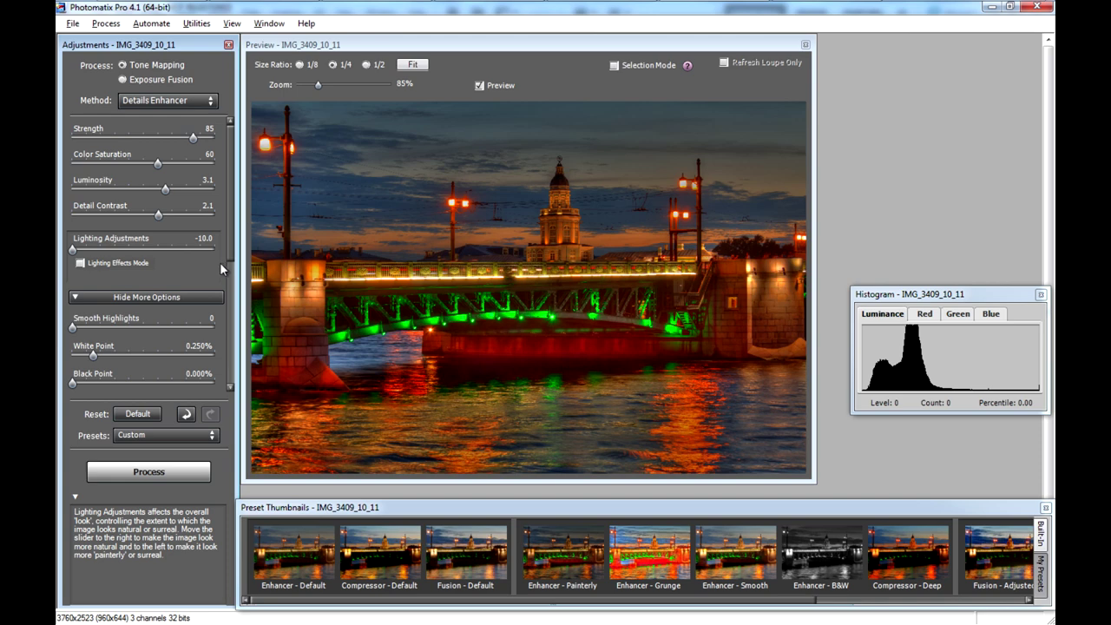
drag(73, 250, 127, 251)
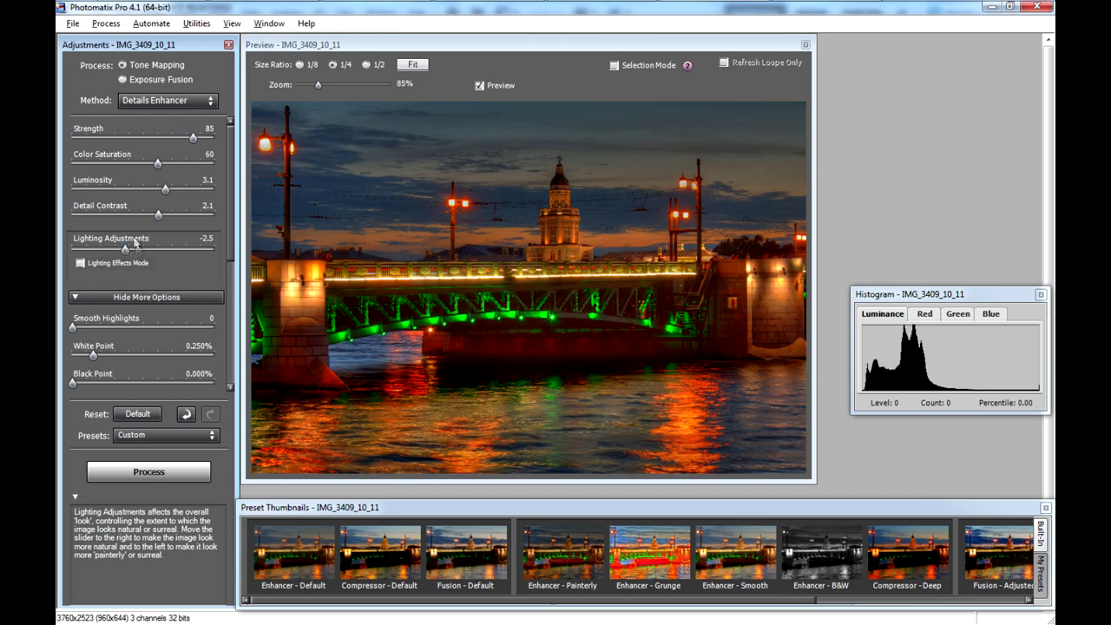
drag(127, 251, 168, 248)
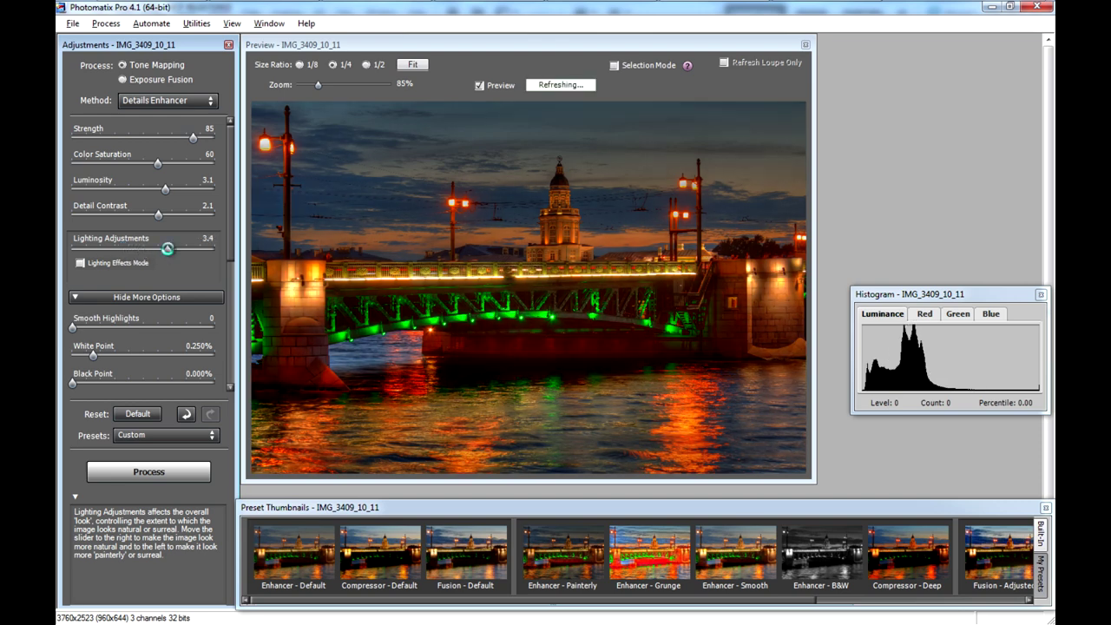
drag(168, 249, 174, 252)
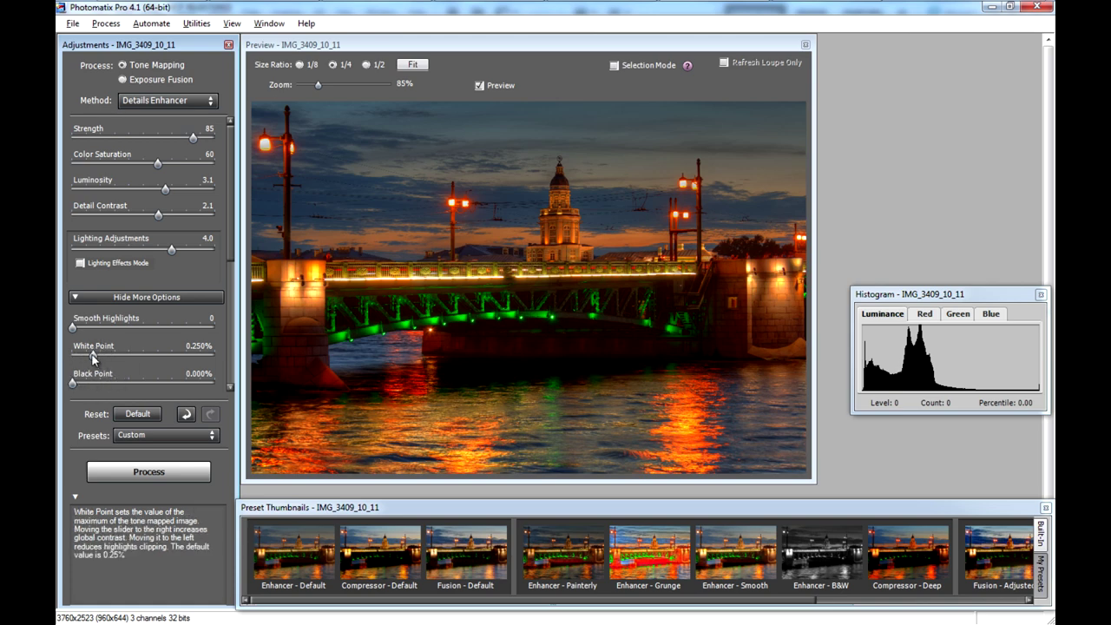
Keep White Point 0.250% and Black Point 0.000%, then process the full-size tone-mapped TIFF.
drag(93, 355, 100, 356)
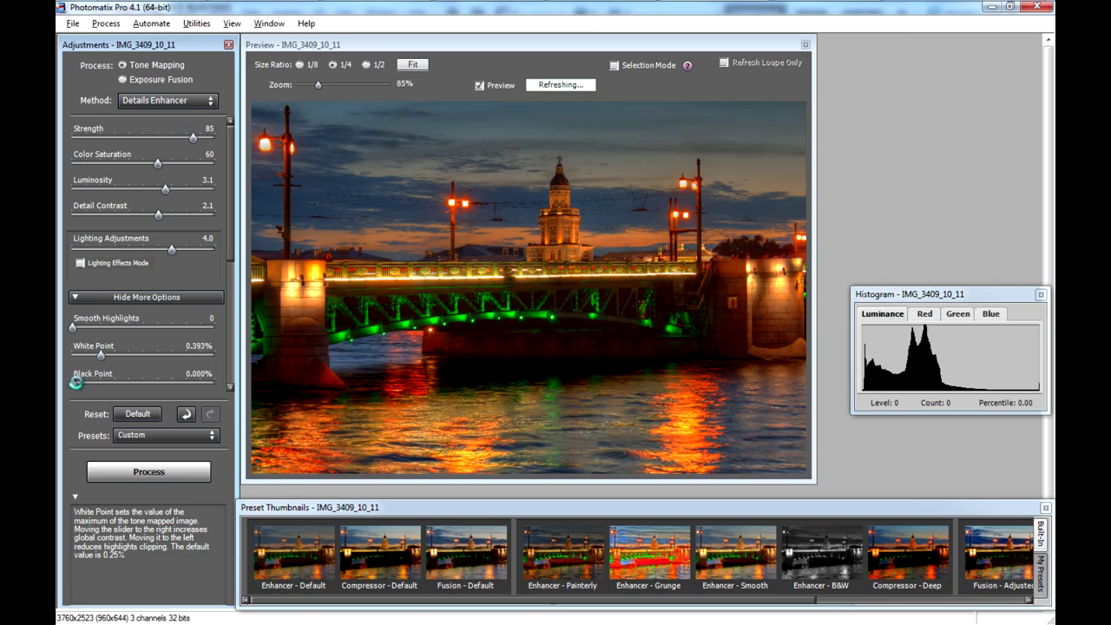
drag(73, 383, 83, 383)
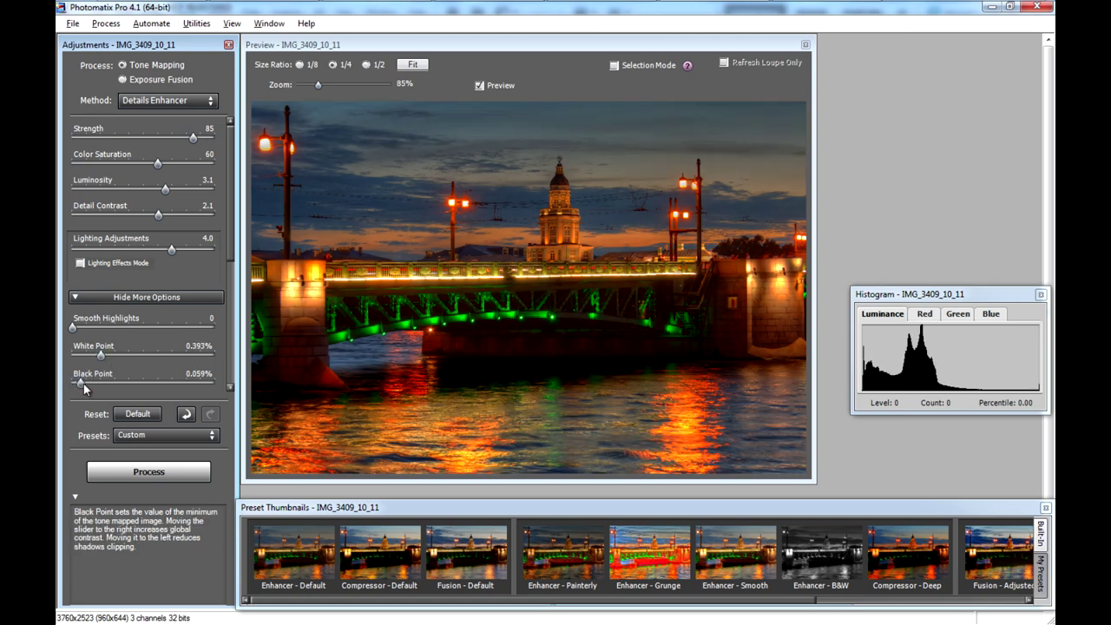
mouse_move(82, 383)
mouse_down()
mouse_move(101, 383)
mouse_move(83, 383)
mouse_up()
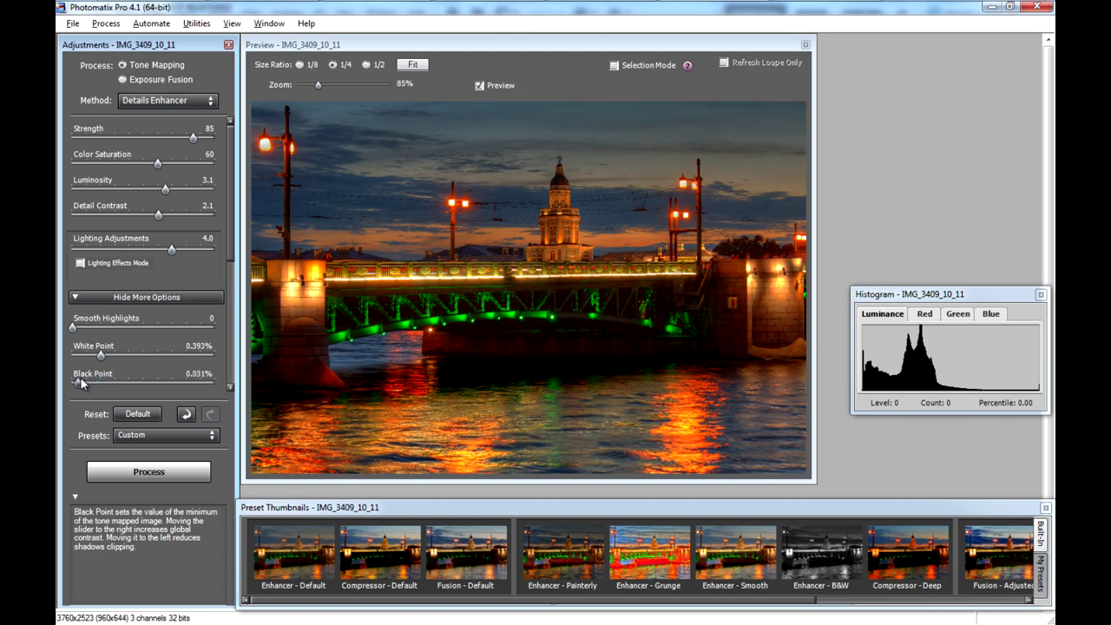
drag(84, 383, 59, 382)
click(82, 355)
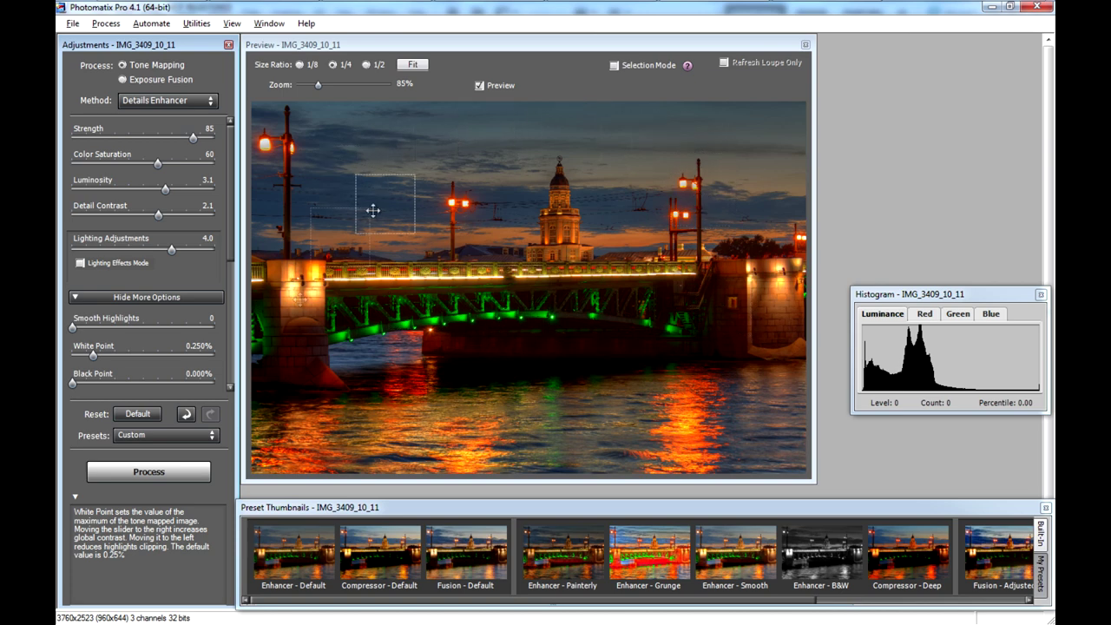
click(168, 472)
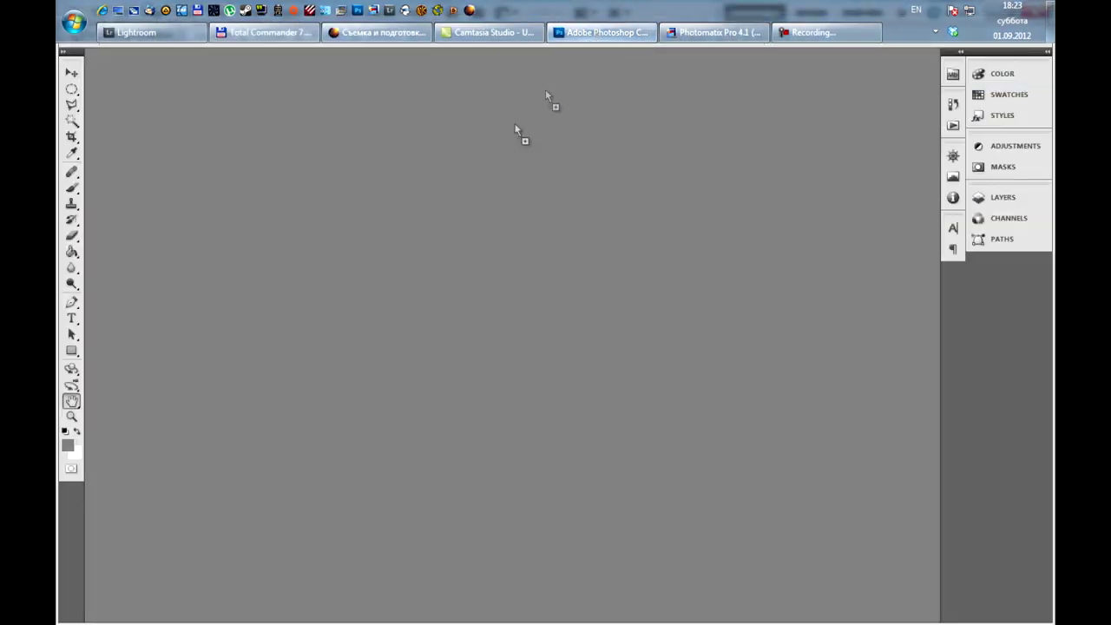
Open the tone-mapped TIFF in Photoshop full screen and duplicate Background into Layer 1.
drag(308, 91, 519, 195)
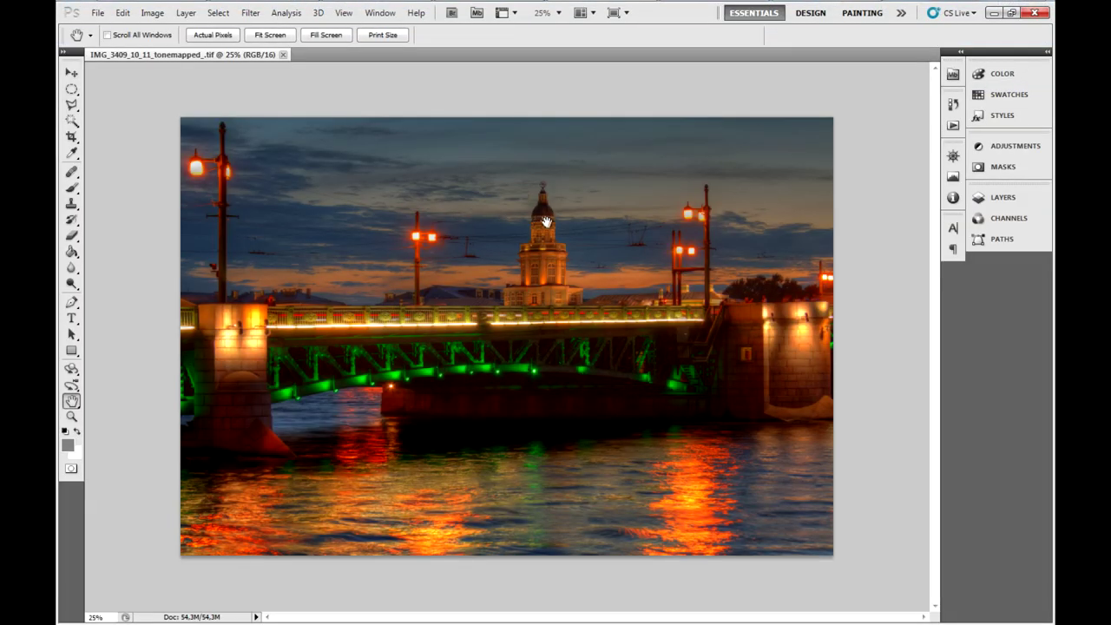
key(f)
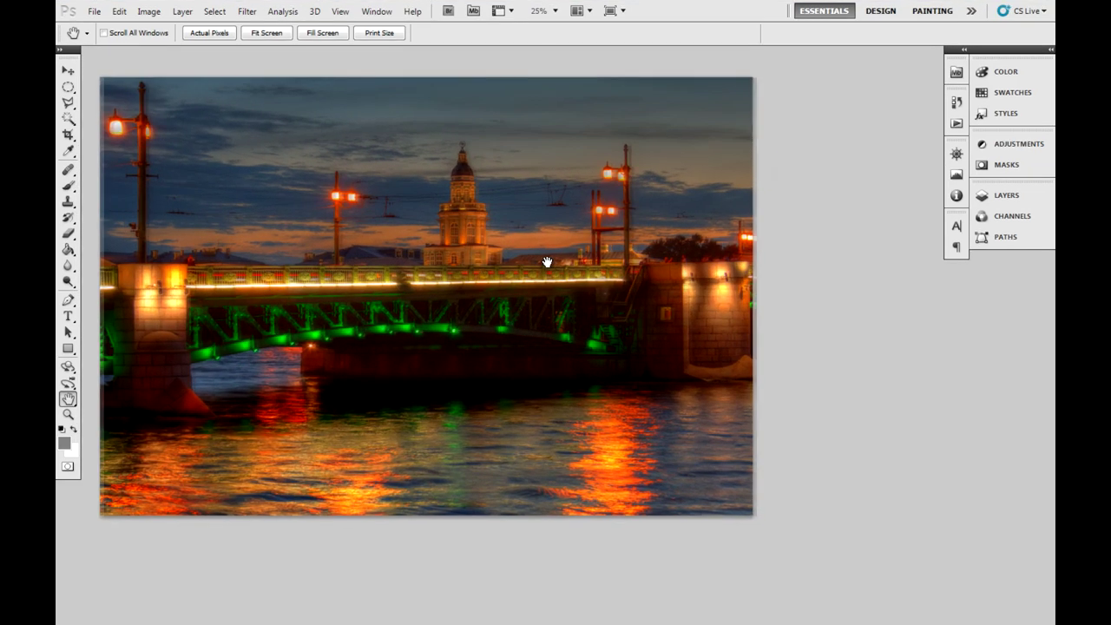
drag(676, 301, 567, 251)
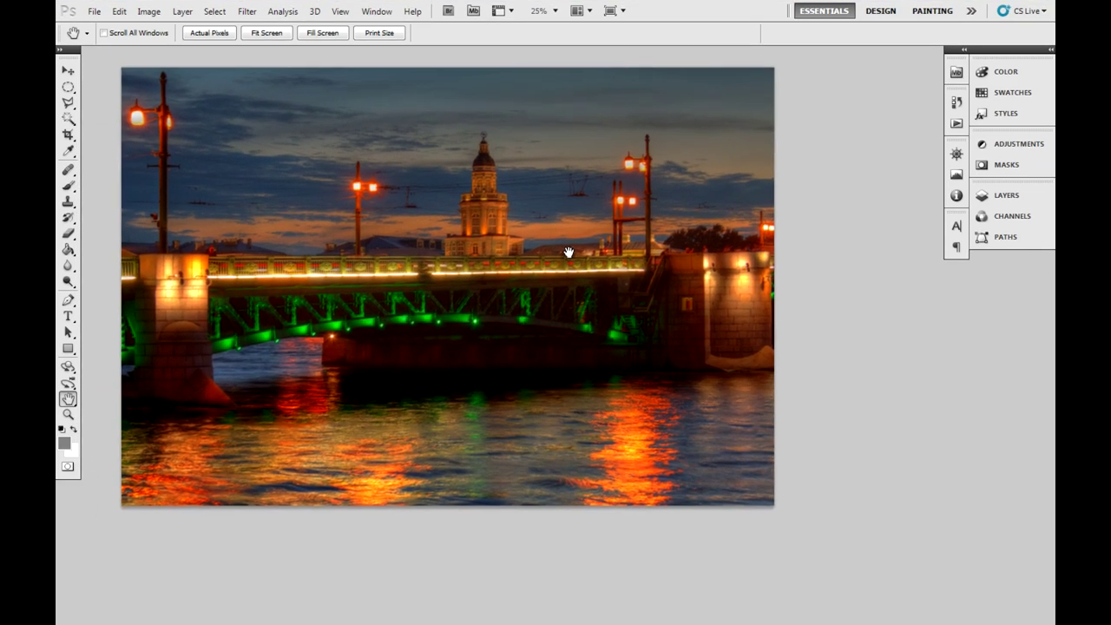
click(1001, 193)
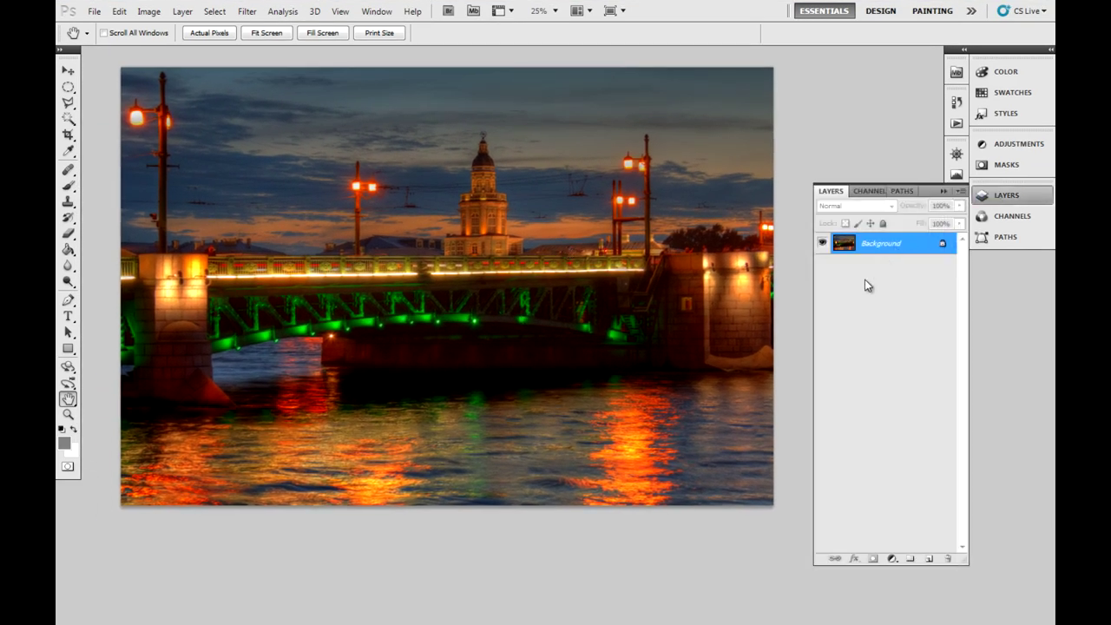
drag(562, 254, 560, 259)
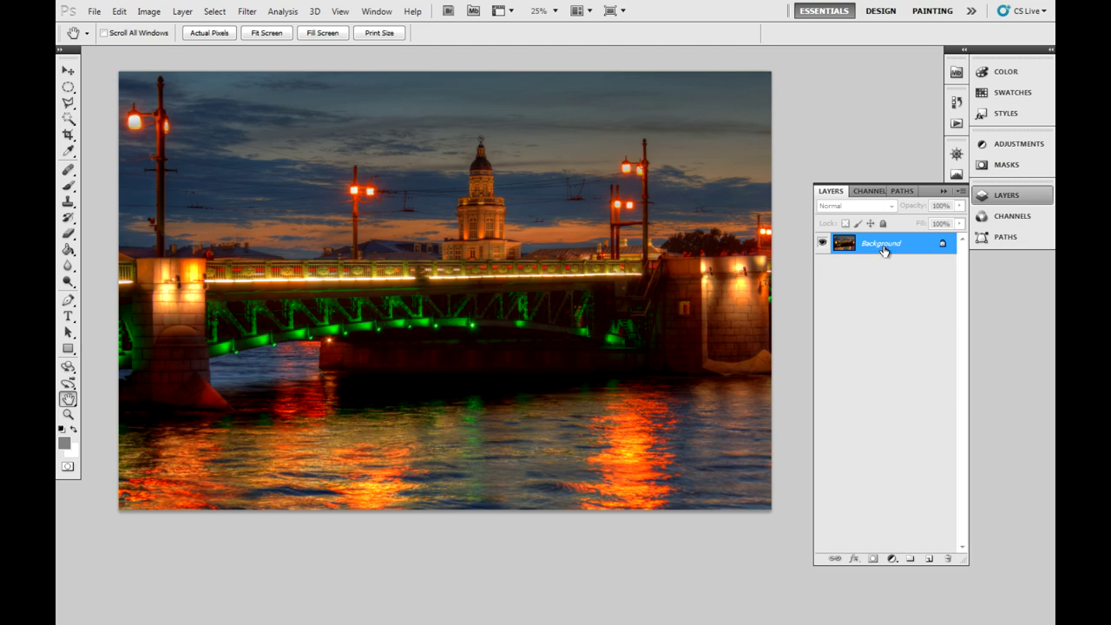
key(ctrl+j)
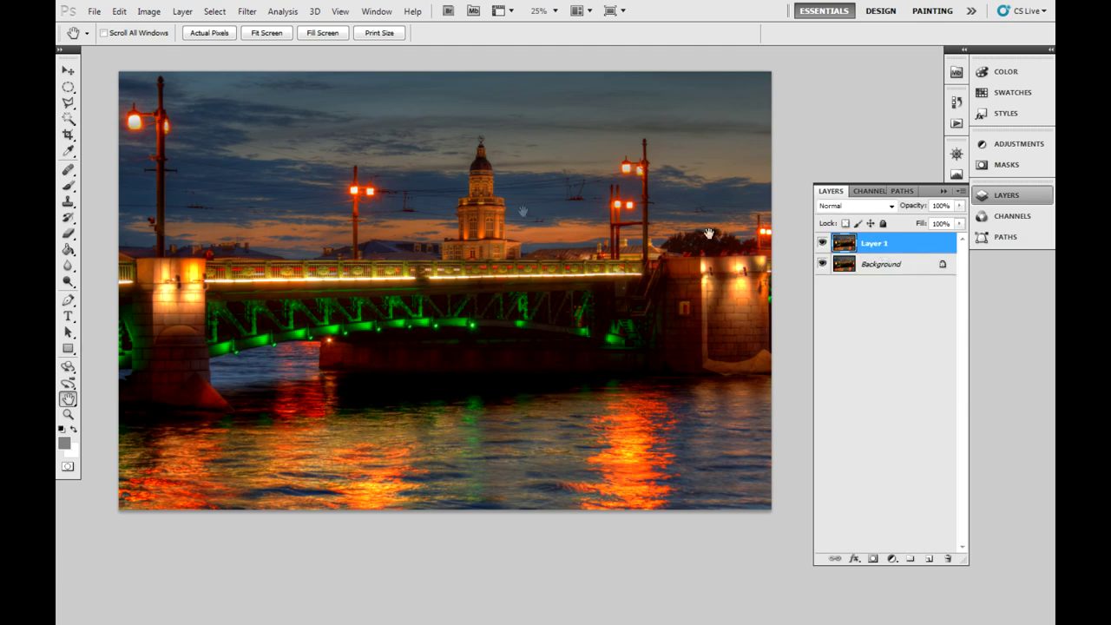
click(247, 12)
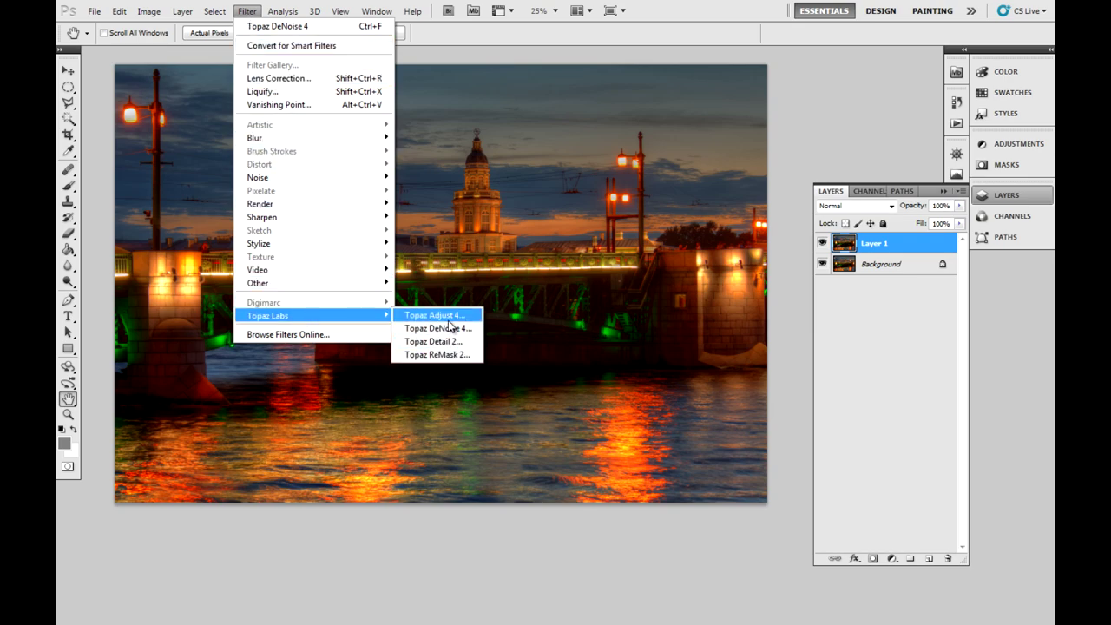
Launch Topaz Adjust 4 on Layer 1, preview Detailed, Psychedelic and Dramatic presets, then Reset All.
click(443, 309)
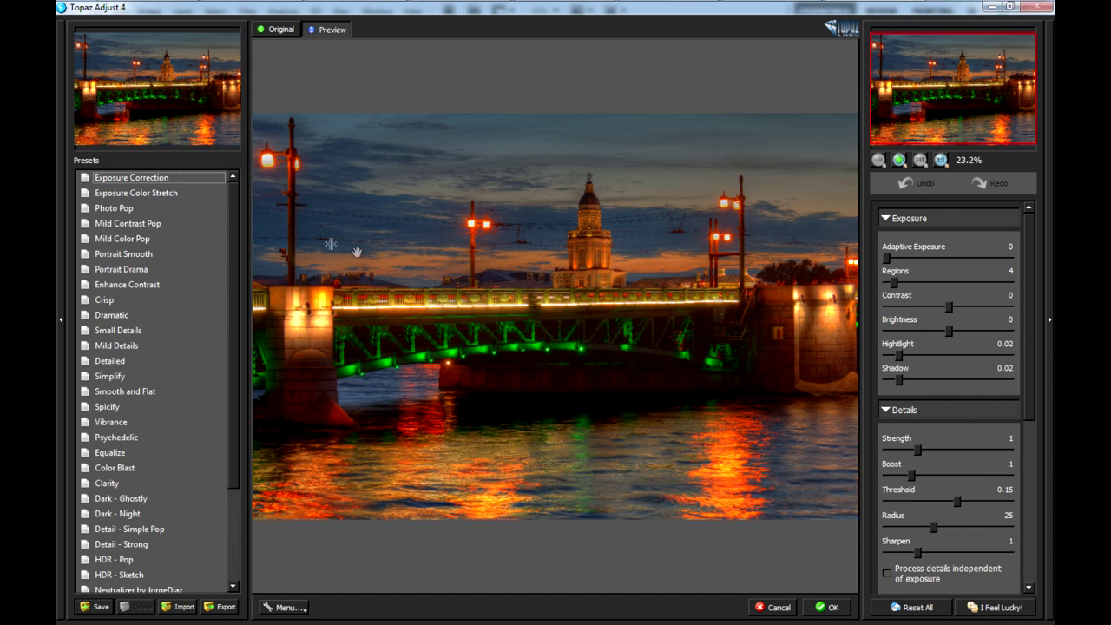
click(145, 361)
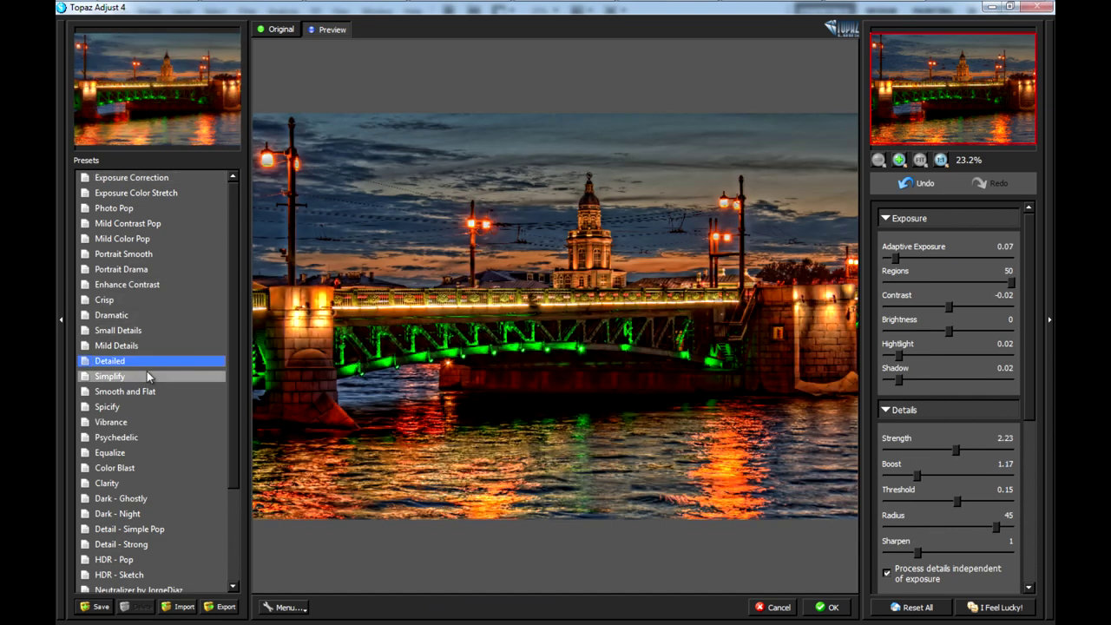
click(144, 439)
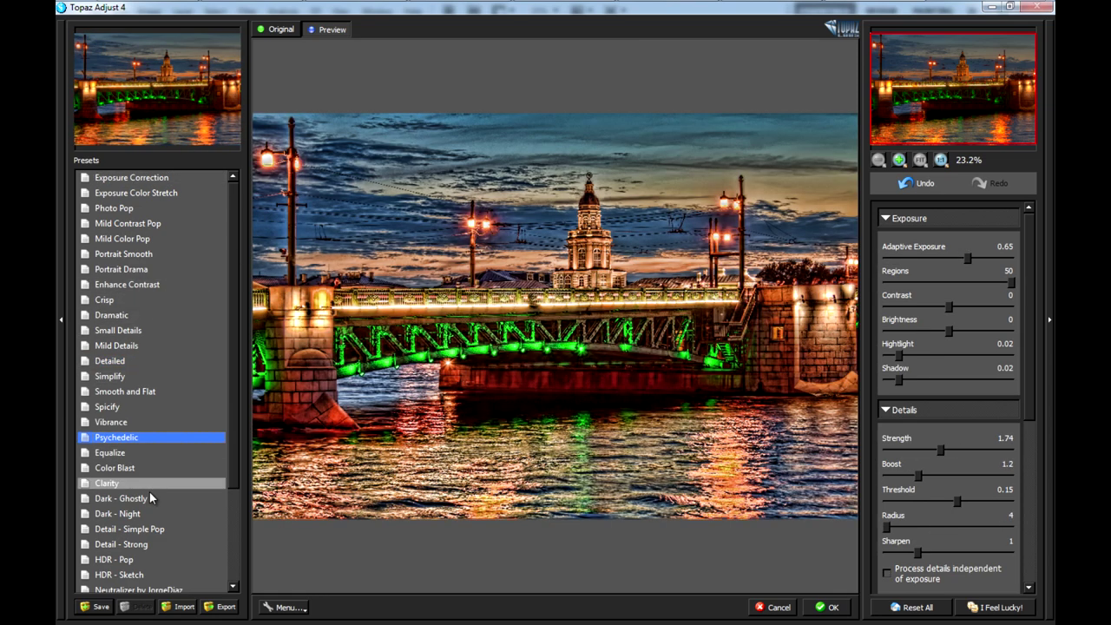
click(130, 315)
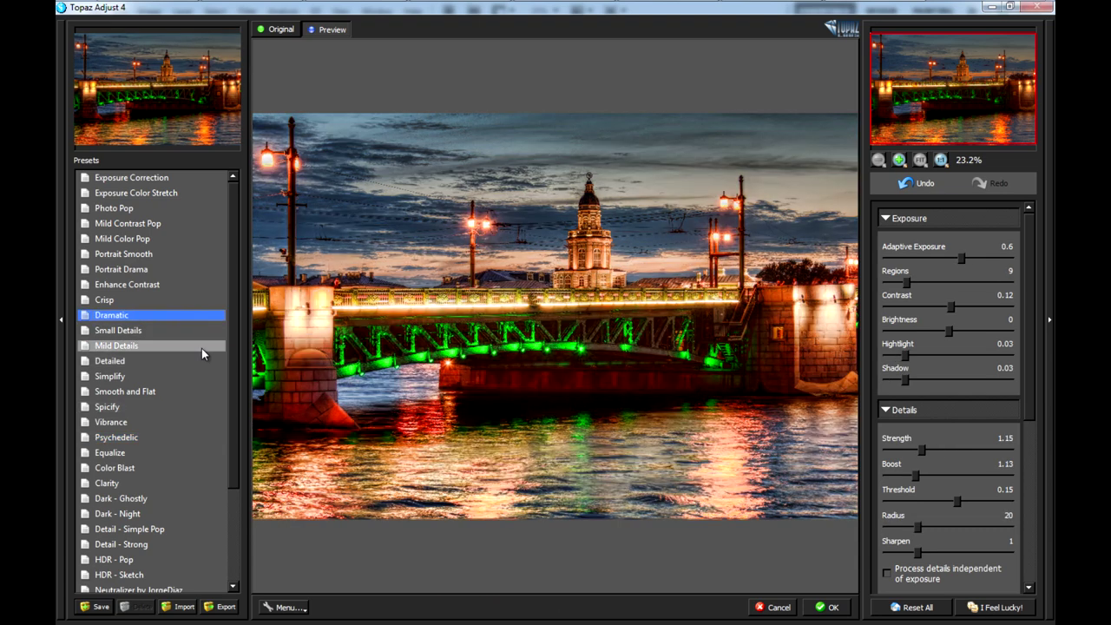
click(911, 607)
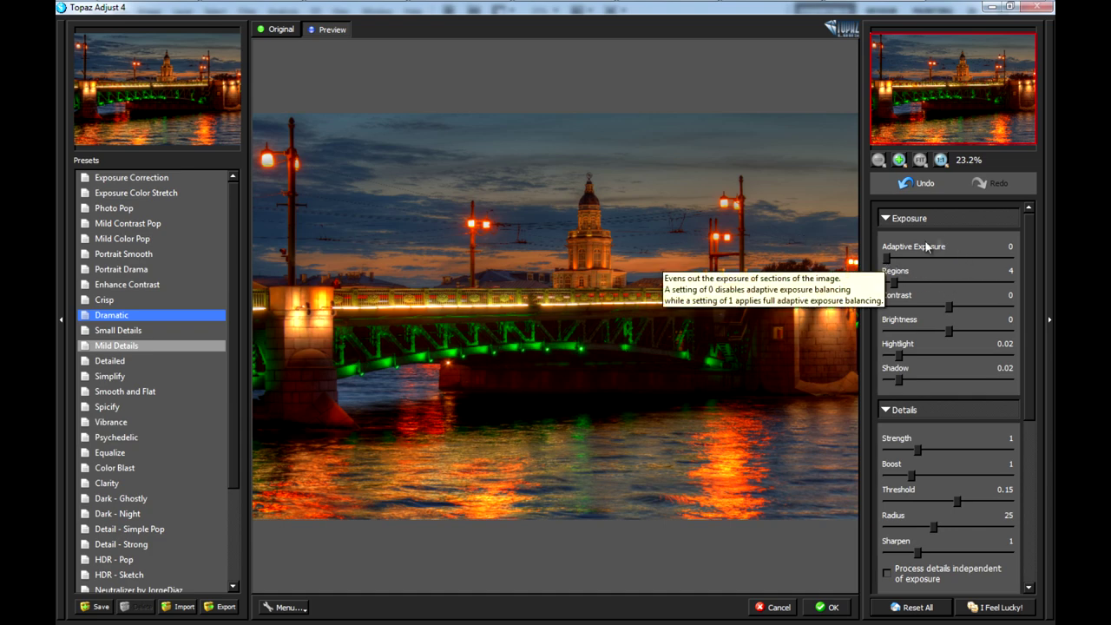
mouse_move(888, 259)
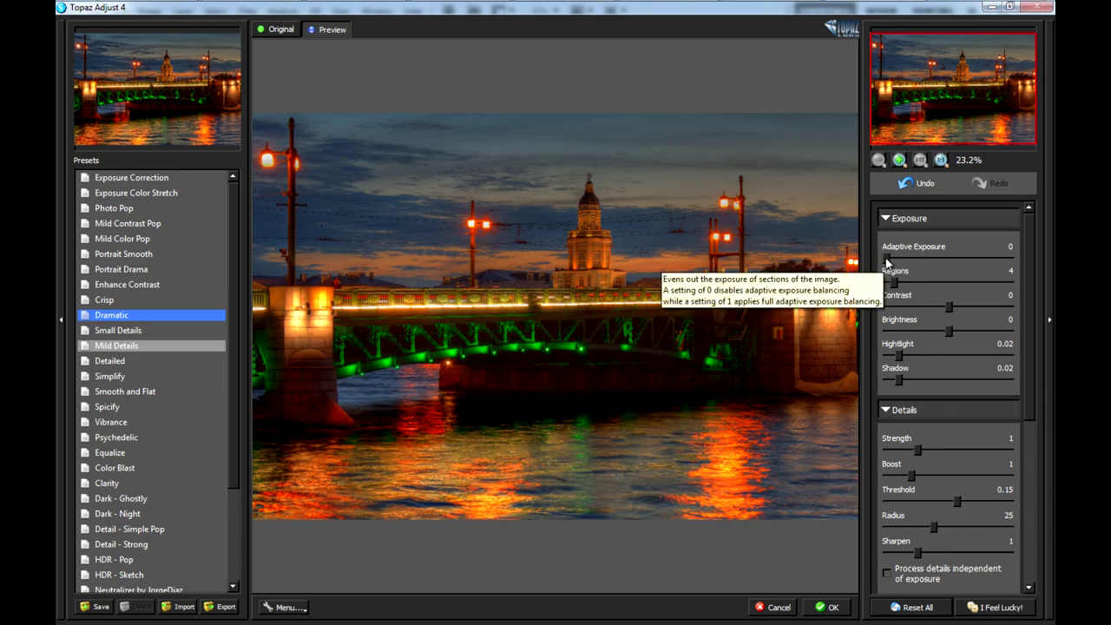
Set Topaz Adjust's Adaptive Exposure to 0.23 and apply the result to Layer 1.
drag(887, 262, 914, 263)
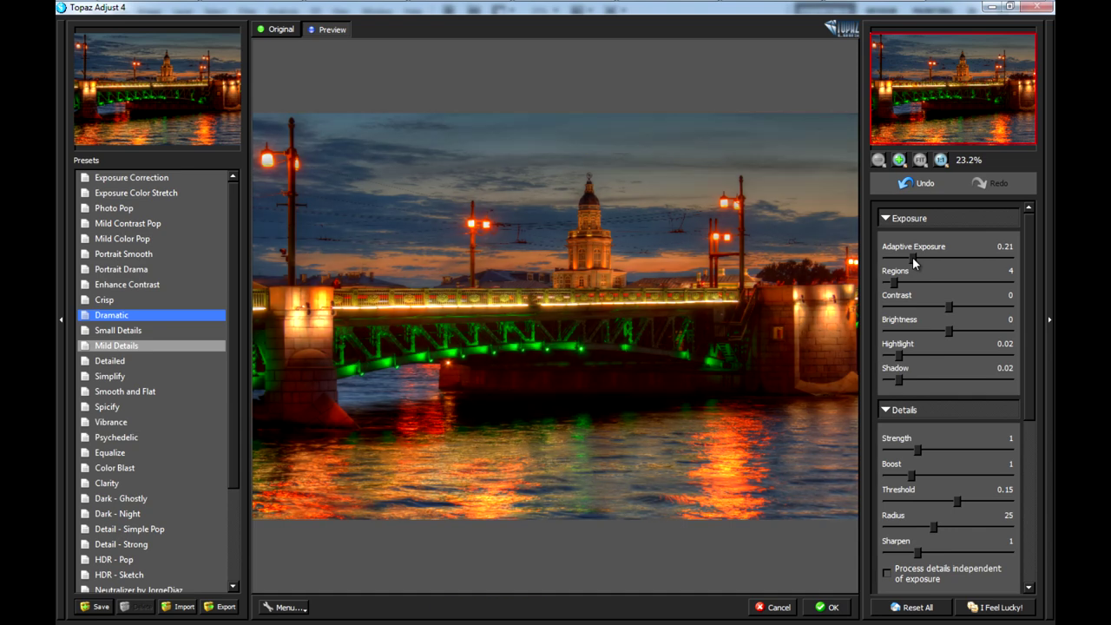
drag(913, 262, 918, 262)
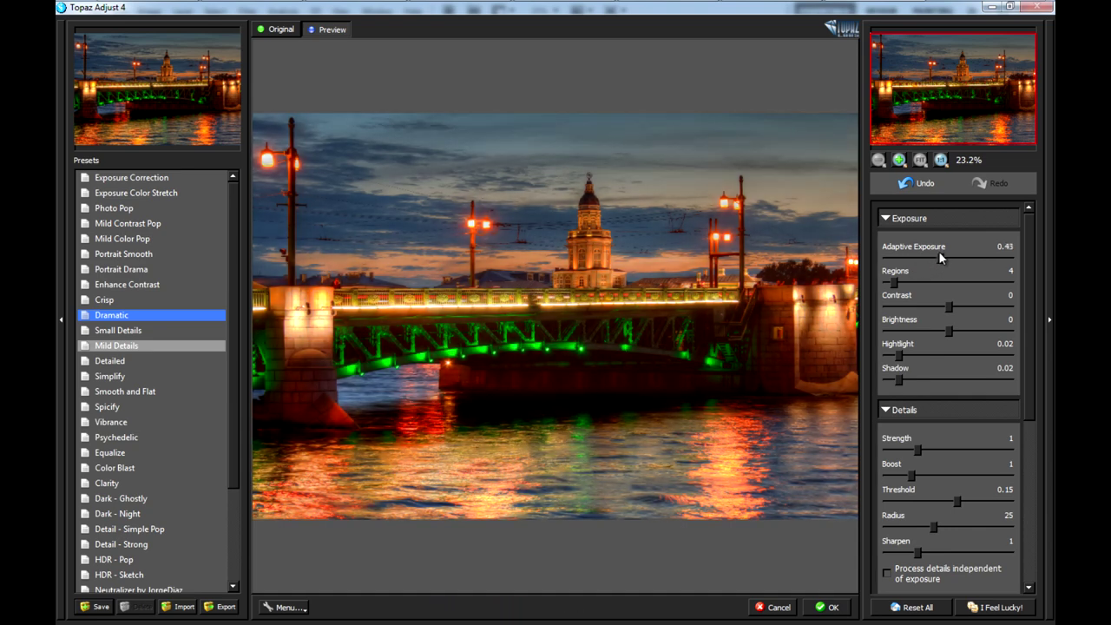
drag(940, 257, 916, 259)
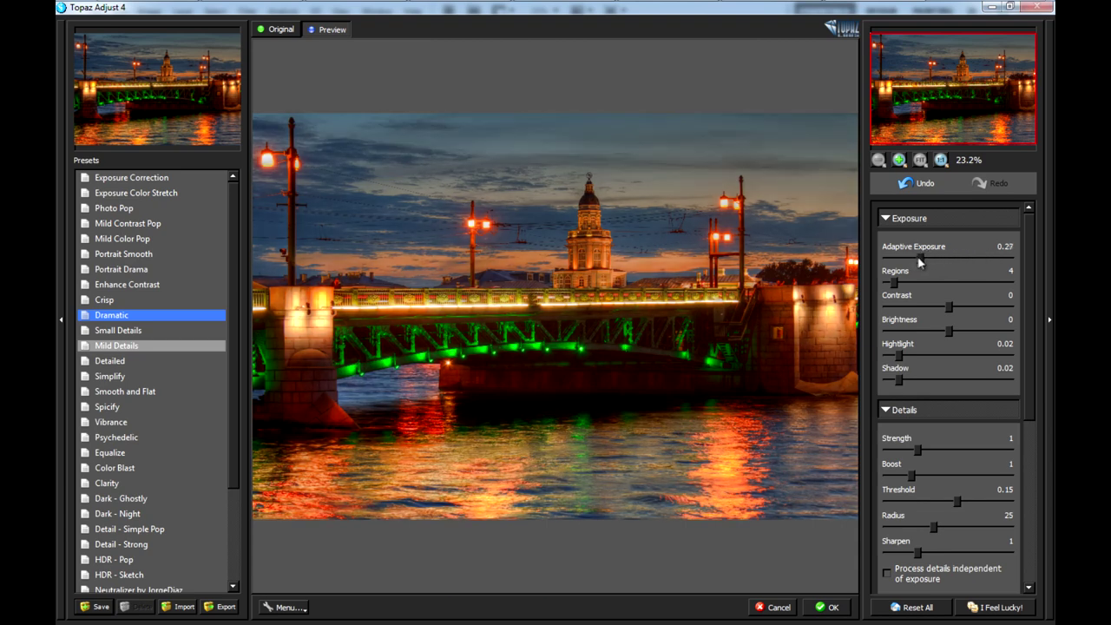
drag(922, 260, 932, 258)
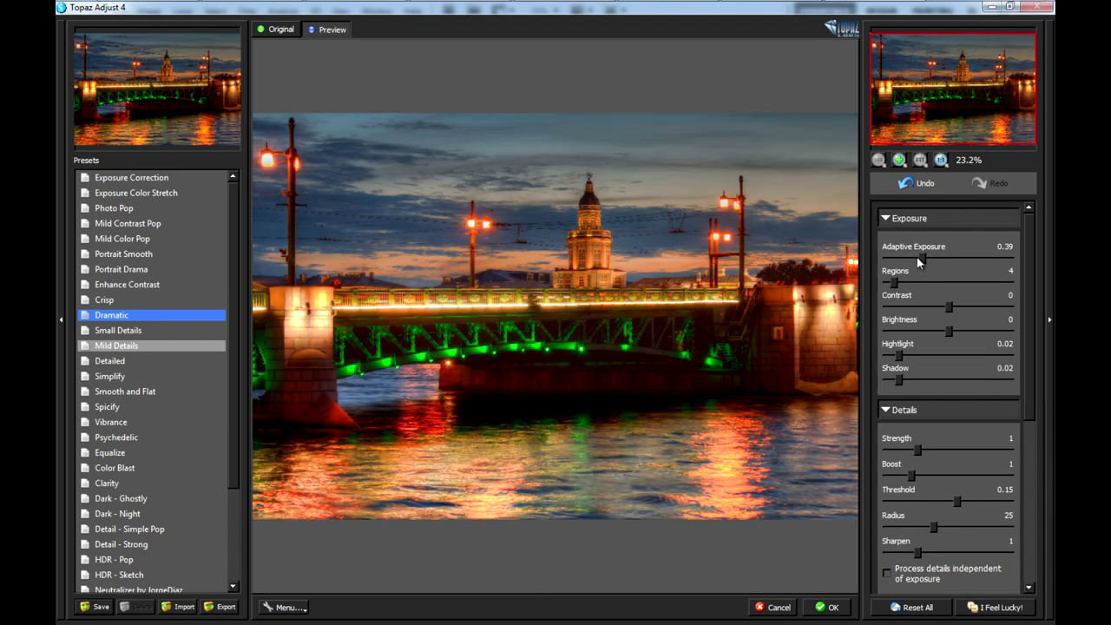
drag(925, 262, 920, 263)
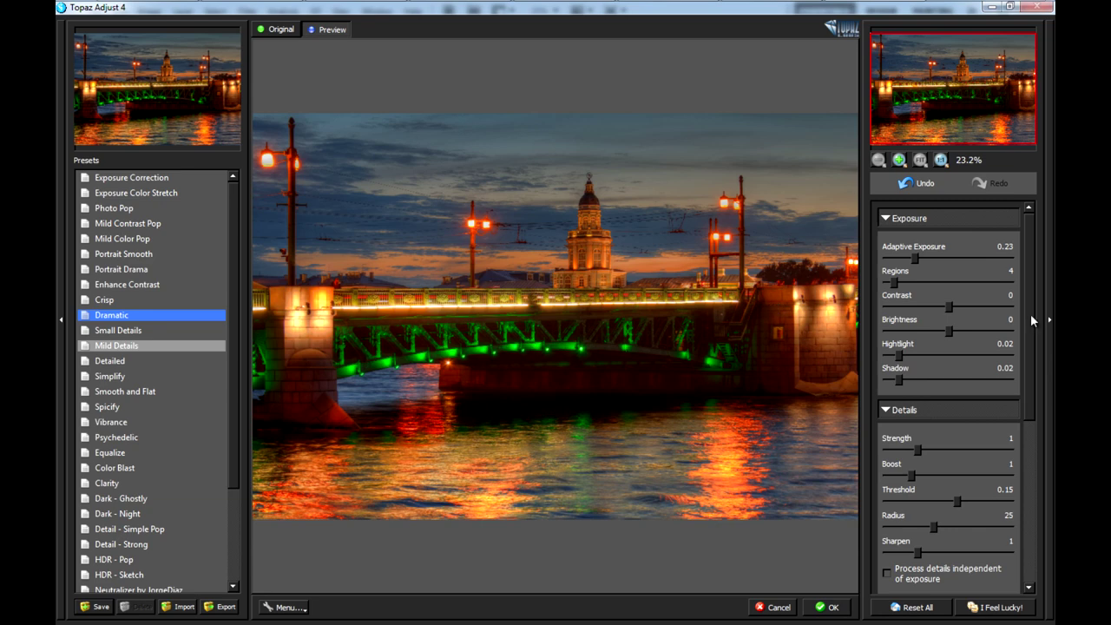
drag(1032, 320, 1034, 439)
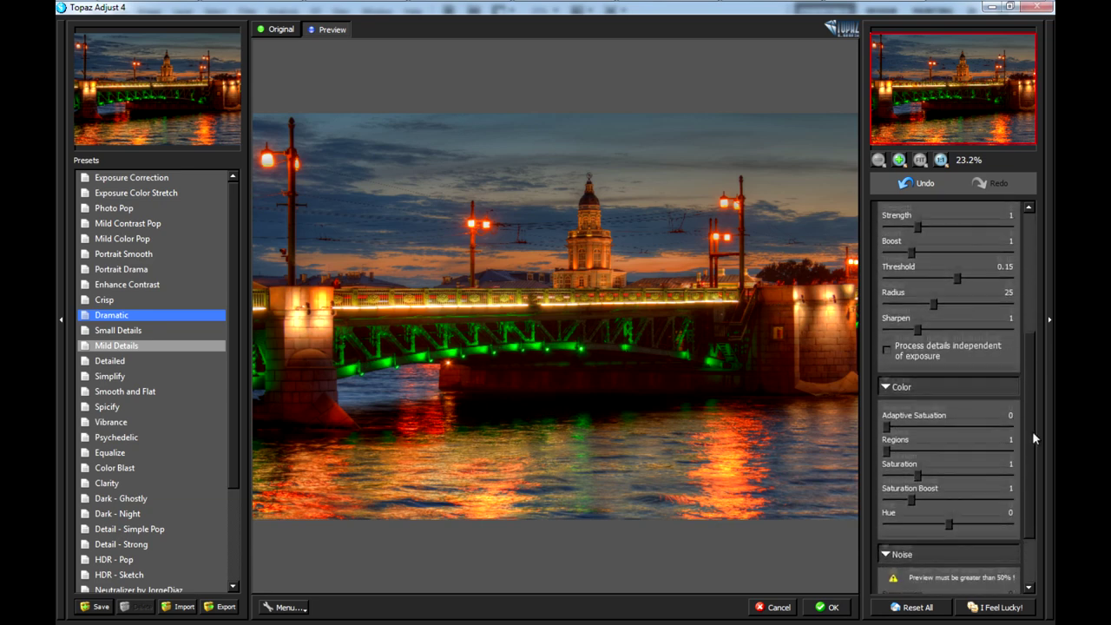
drag(1032, 431, 1030, 259)
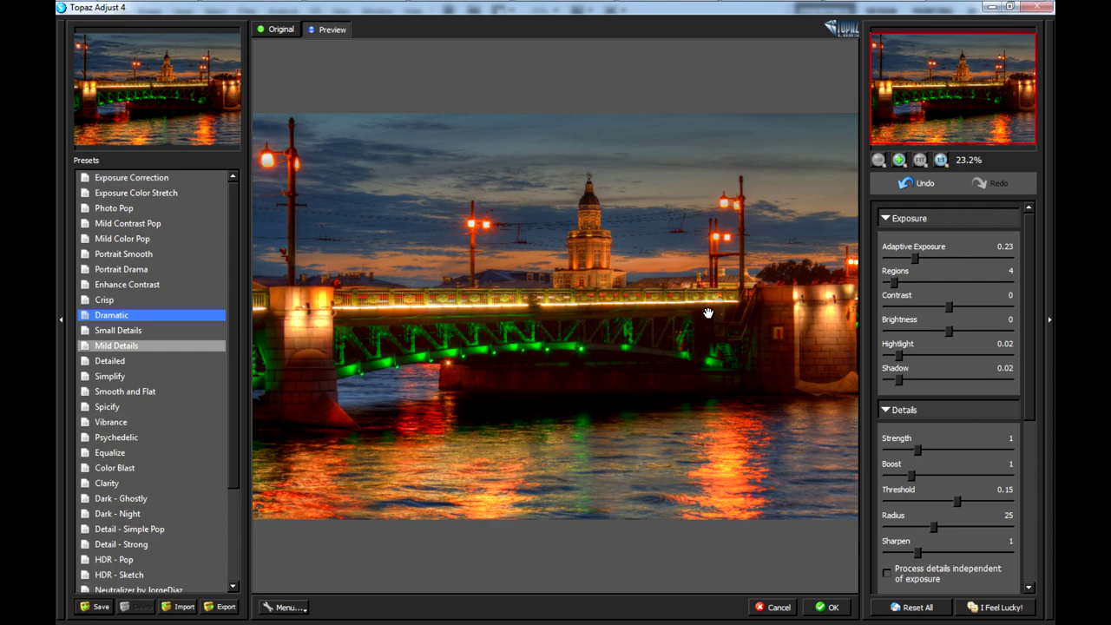
click(832, 607)
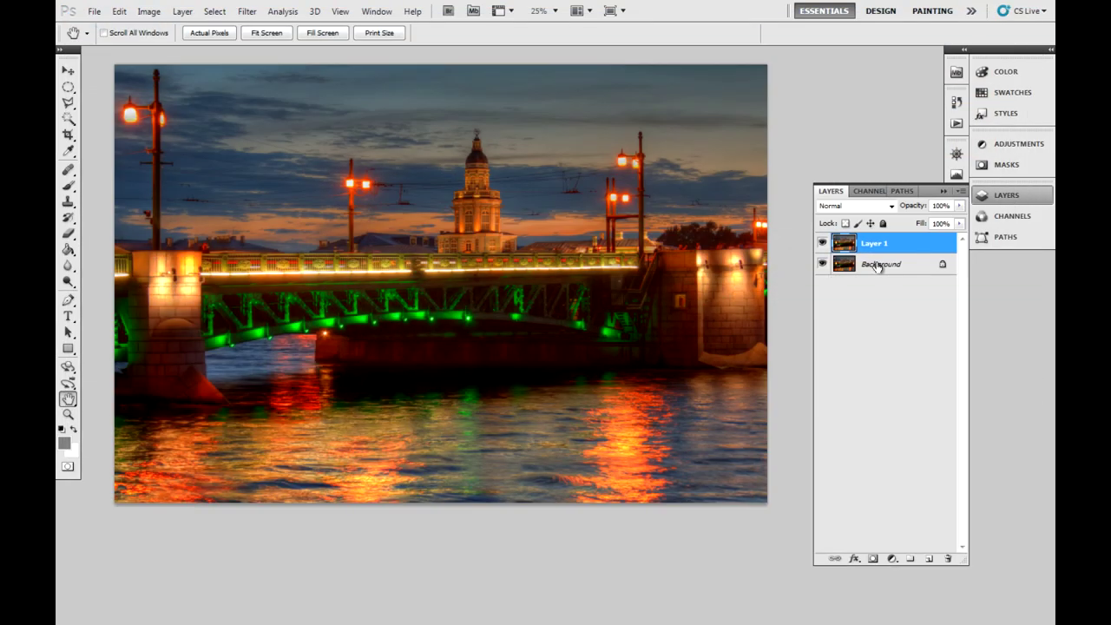
Toggle Layer 1's visibility to compare the Topaz result against the original.
click(897, 264)
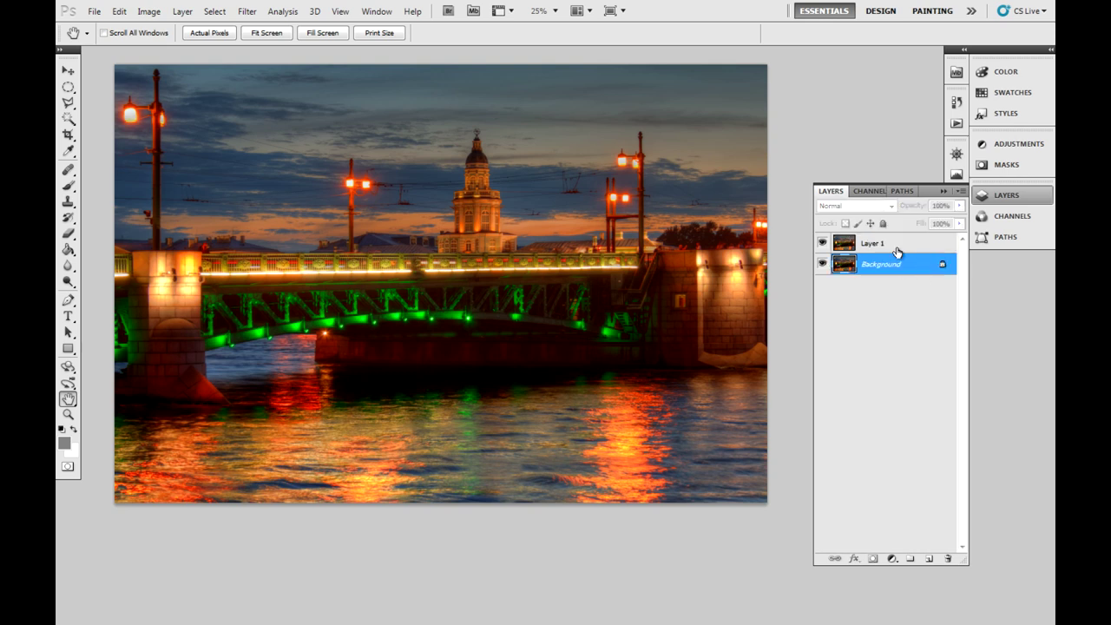
click(895, 250)
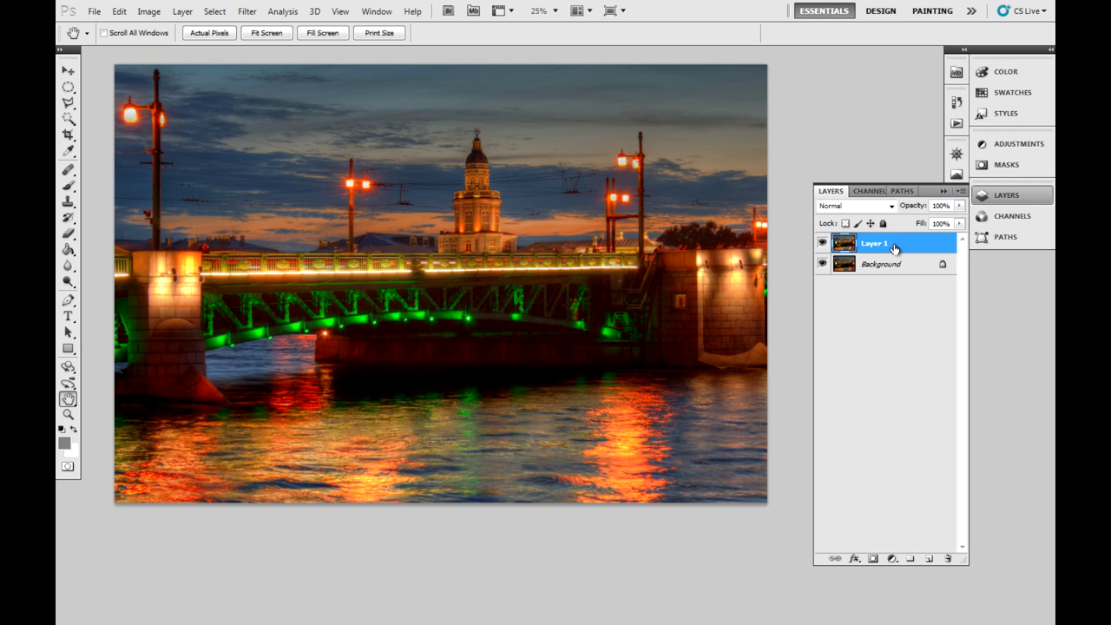
click(822, 244)
click(822, 243)
click(822, 244)
click(822, 244)
click(822, 244)
click(822, 244)
click(822, 244)
click(822, 244)
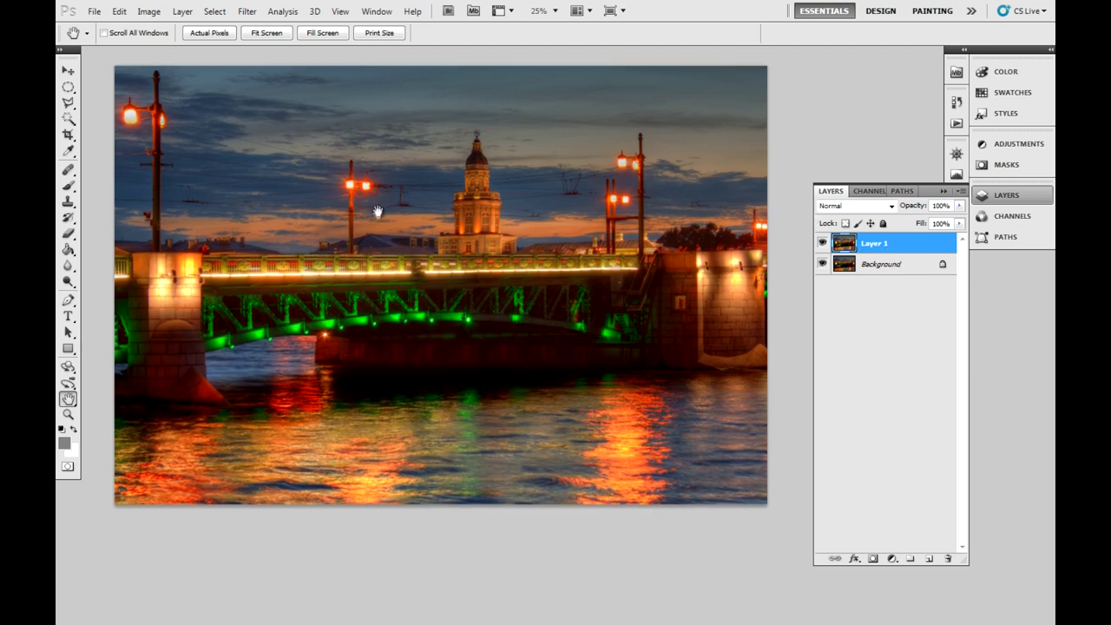
Add a Curves adjustment layer above Layer 1.
drag(378, 208, 357, 197)
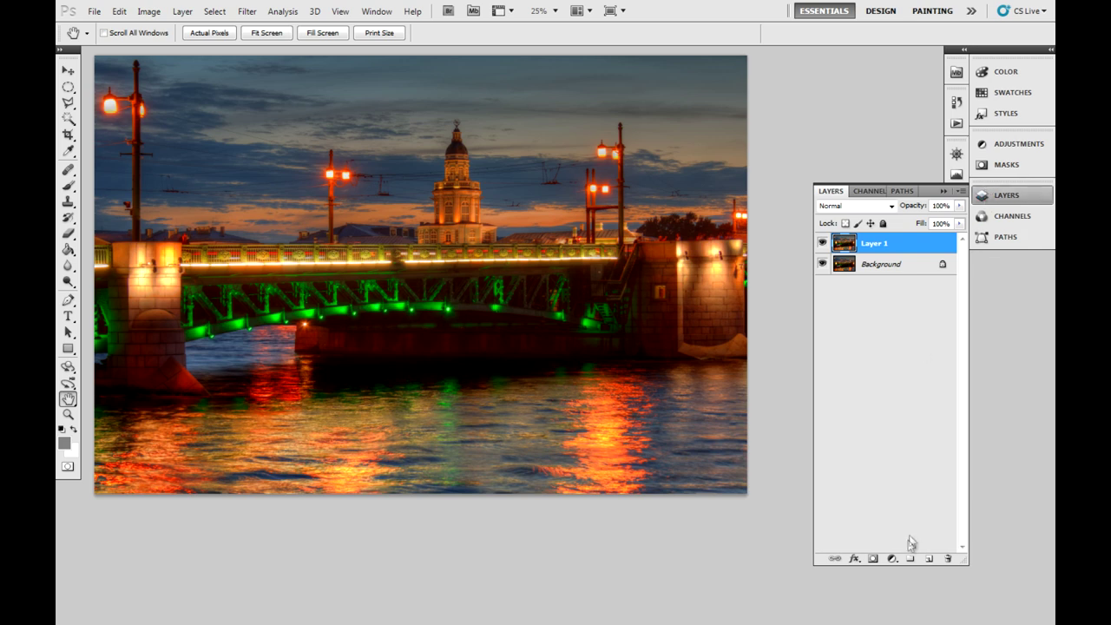
click(892, 558)
click(922, 353)
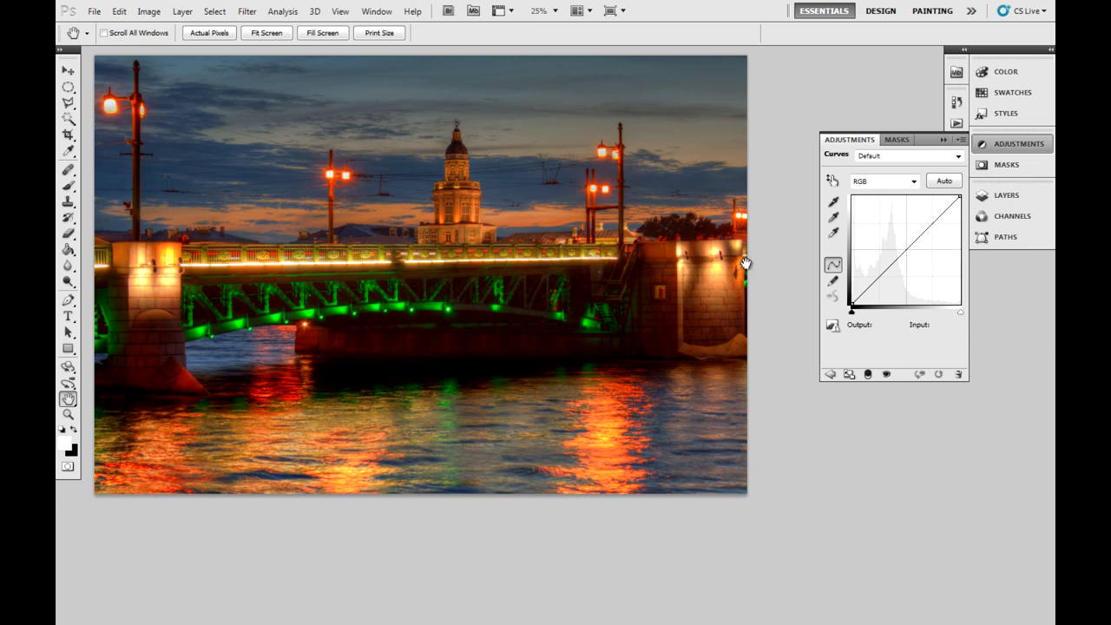
Bow the curve upward, lifting the highlight point from input 163 to output 200.
drag(871, 283, 876, 284)
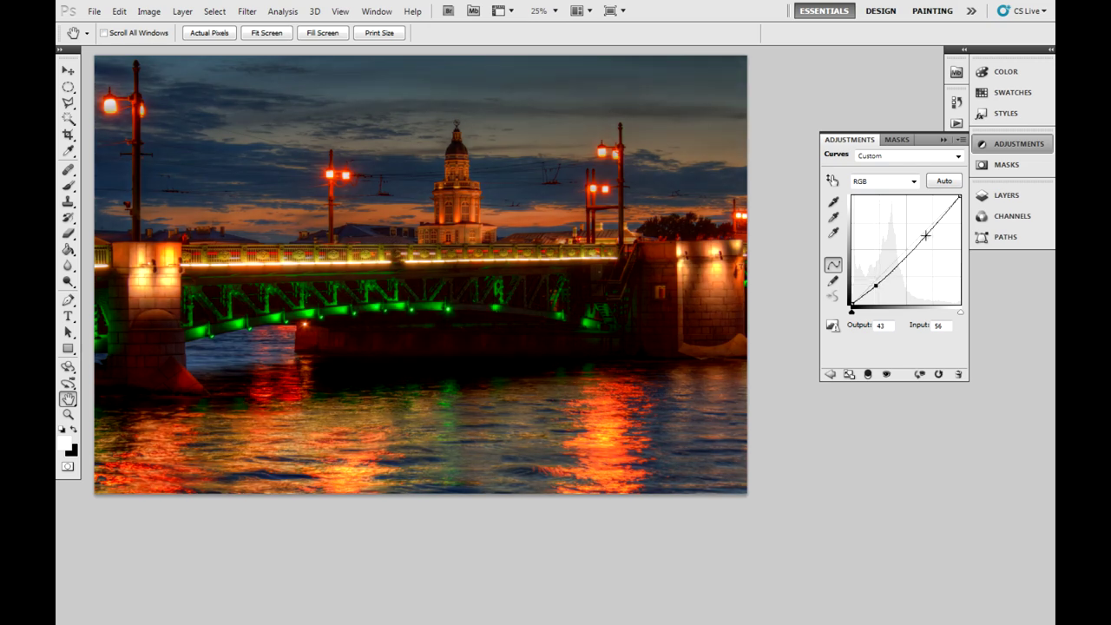
drag(925, 234, 926, 224)
drag(877, 285, 877, 284)
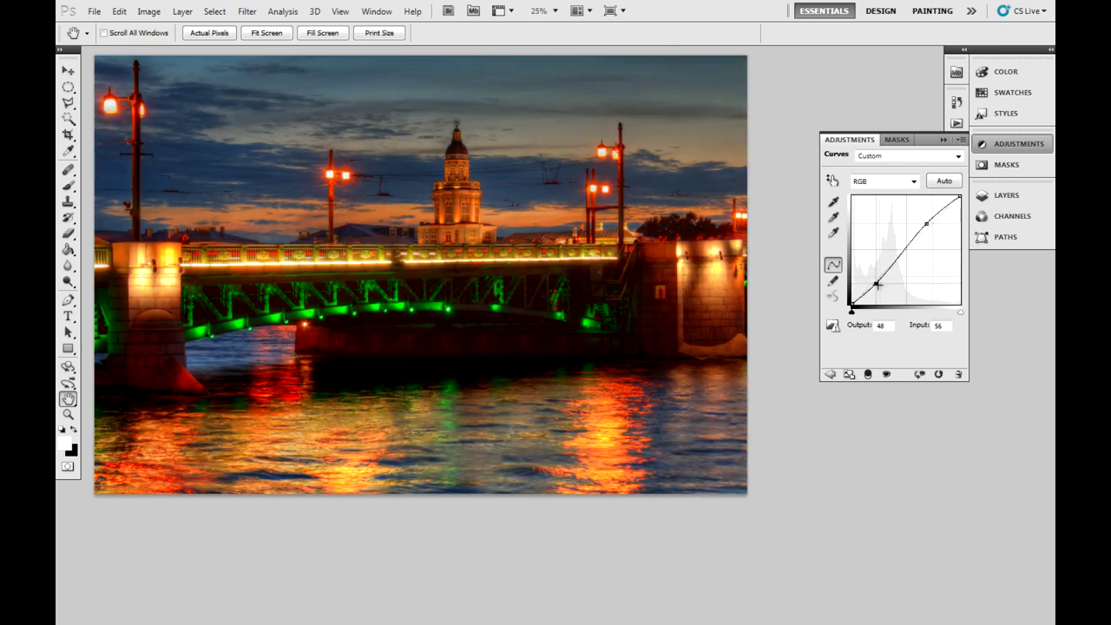
drag(927, 224, 921, 219)
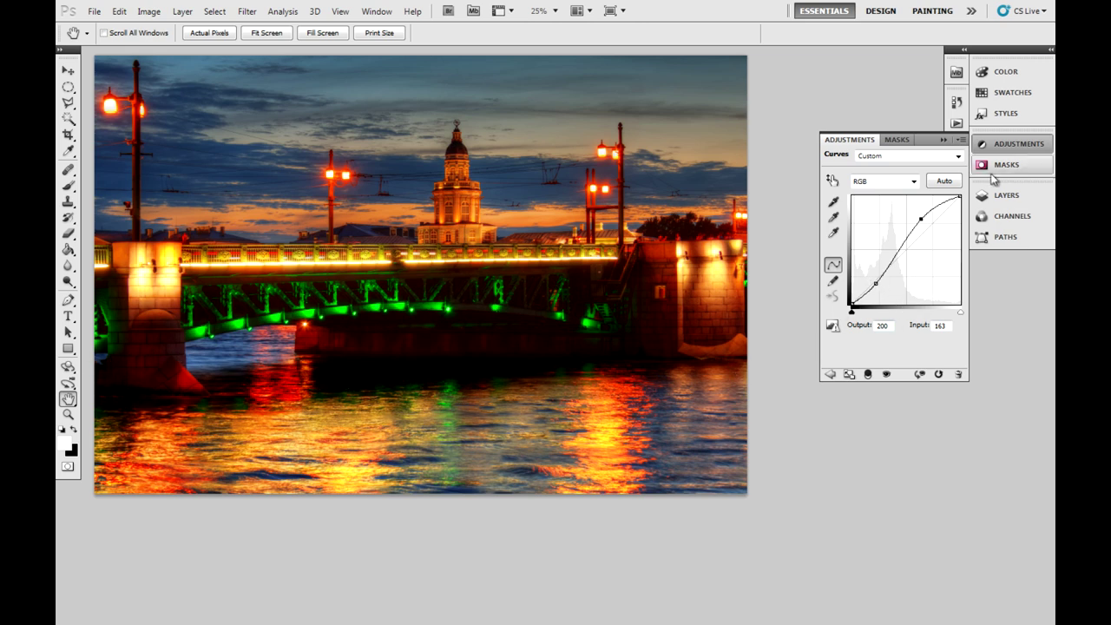
Toggle Curves 1's visibility repeatedly to compare the photo before and after.
click(1003, 195)
click(822, 243)
click(823, 243)
click(823, 243)
click(822, 243)
click(822, 243)
click(823, 244)
click(822, 244)
click(822, 244)
click(822, 244)
click(822, 244)
click(823, 243)
click(822, 244)
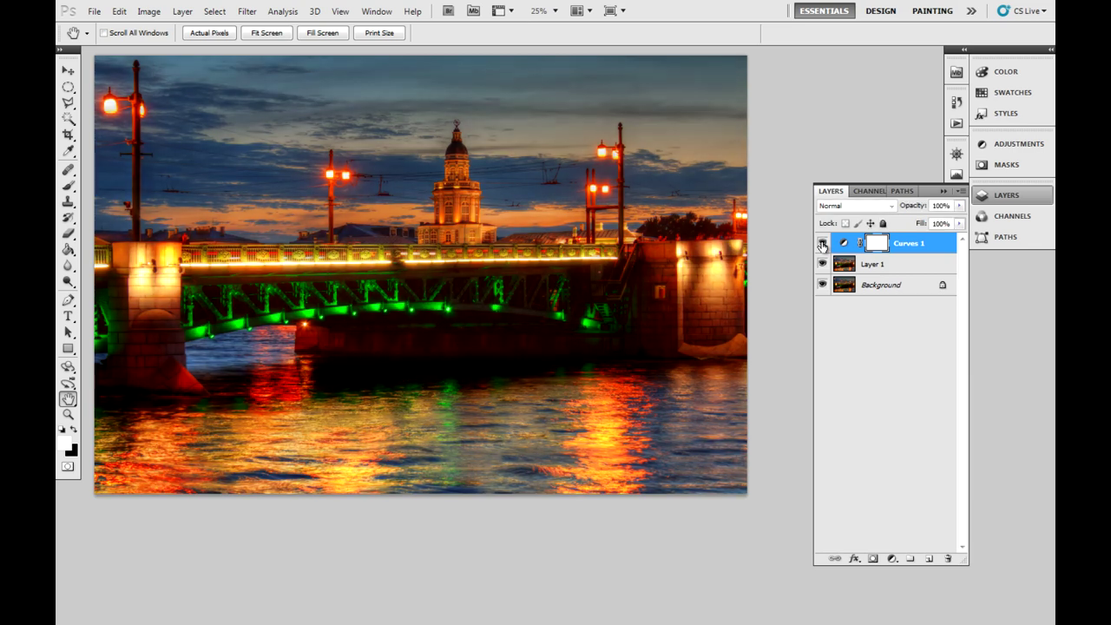
Hide Curves 1 to compare, then move its shadow point to input 64, output 53.
click(822, 244)
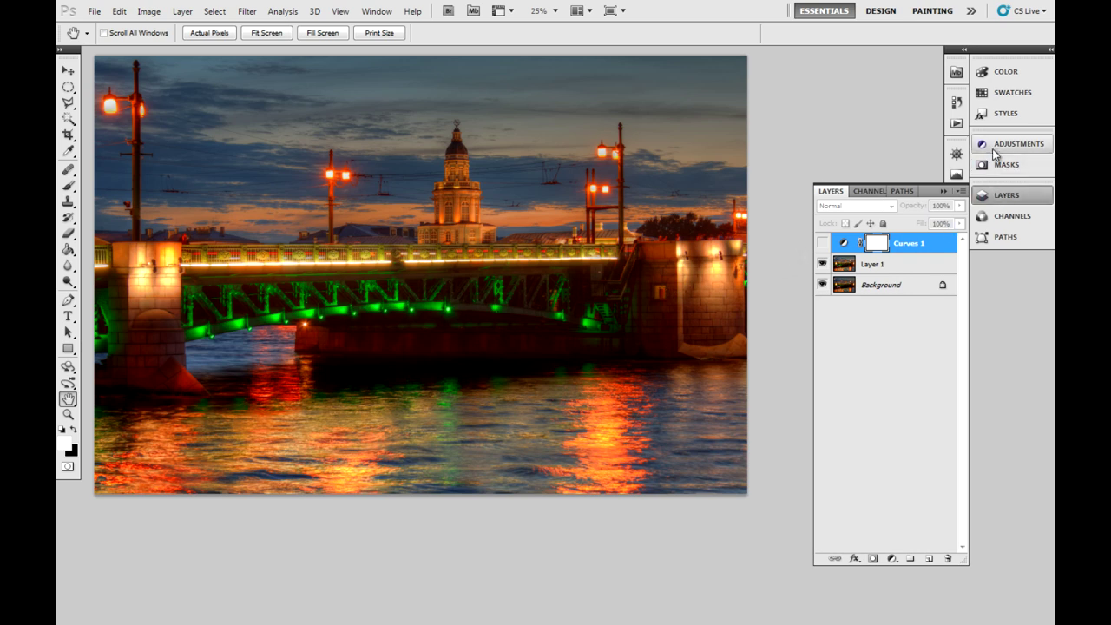
click(989, 144)
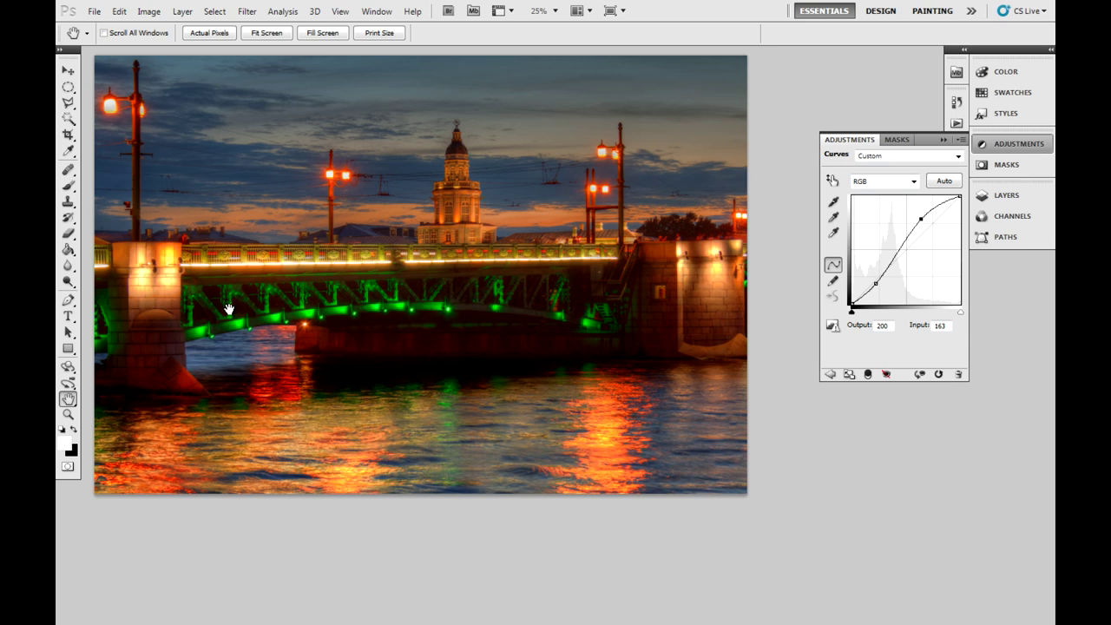
drag(875, 283, 872, 277)
click(1002, 195)
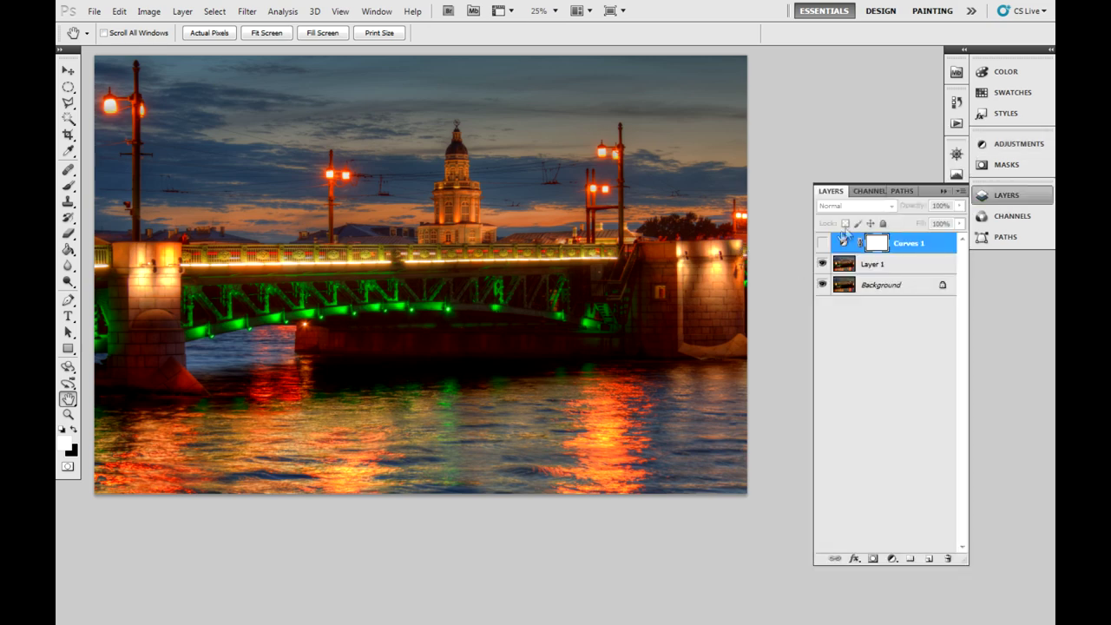
click(1018, 143)
drag(873, 273, 879, 282)
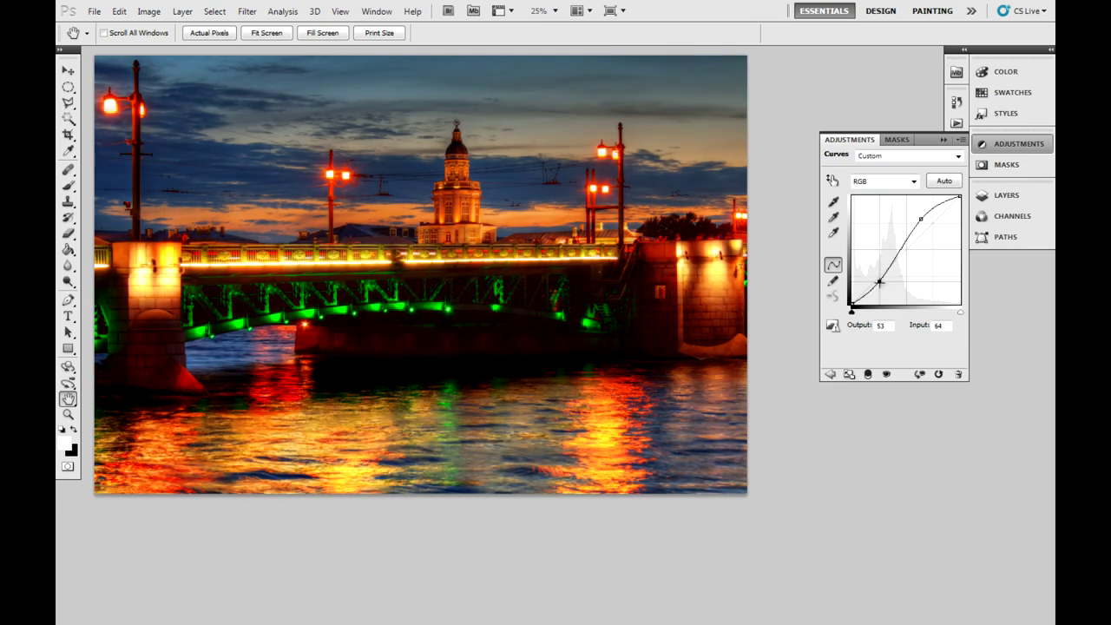
Fine-tune Curves 1's shadow and highlight points, lifting input 53 to output 68.
drag(878, 282, 879, 283)
drag(920, 218, 929, 223)
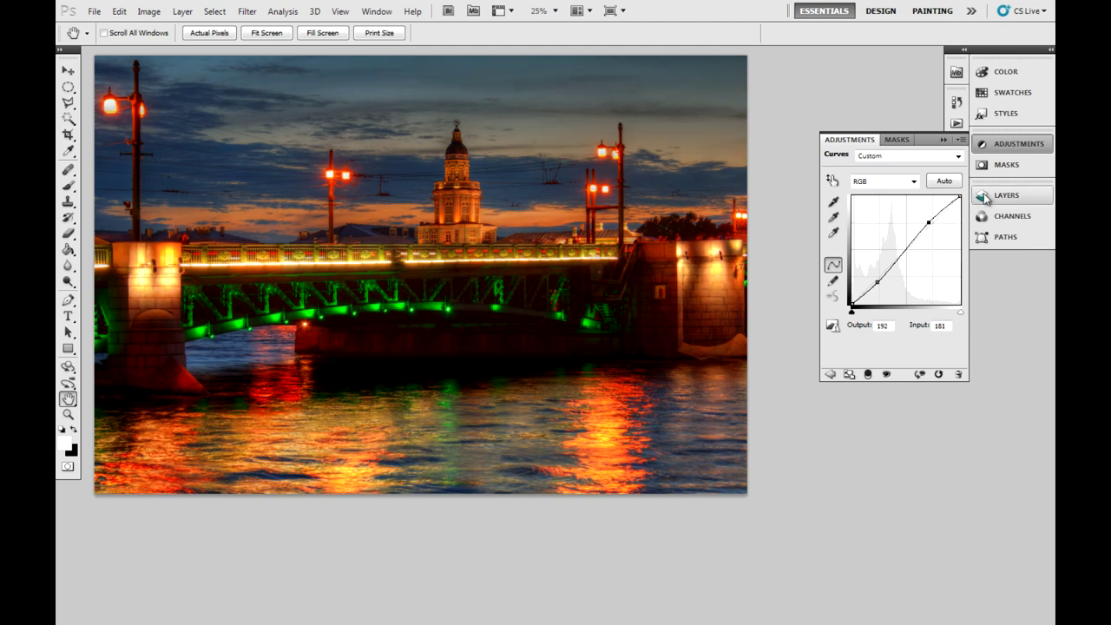
drag(878, 285, 877, 280)
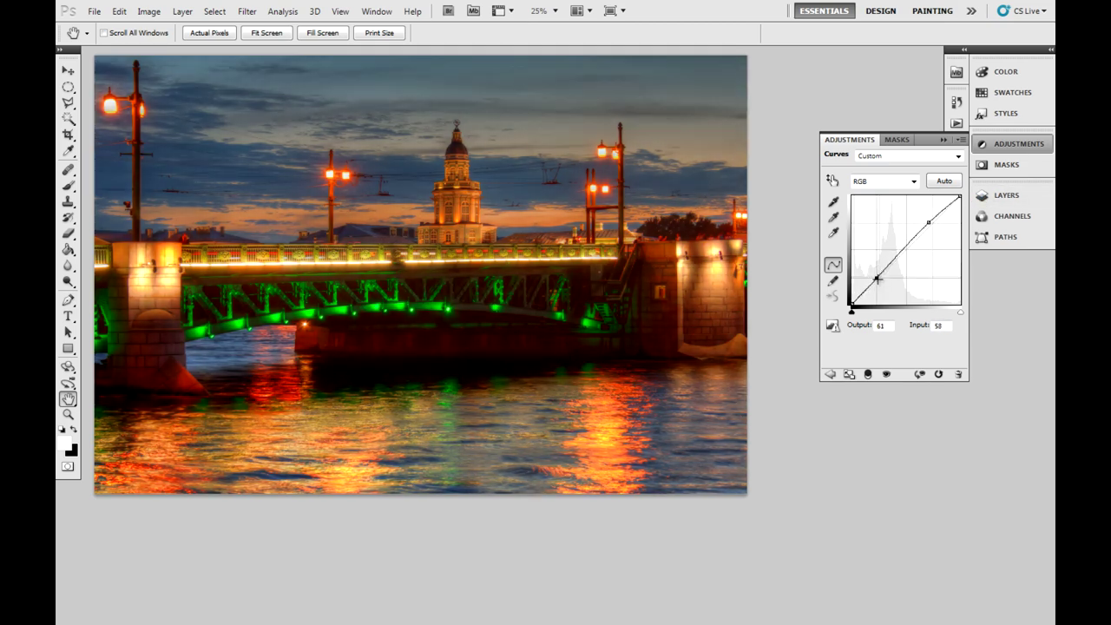
drag(932, 221, 928, 221)
drag(877, 279, 872, 273)
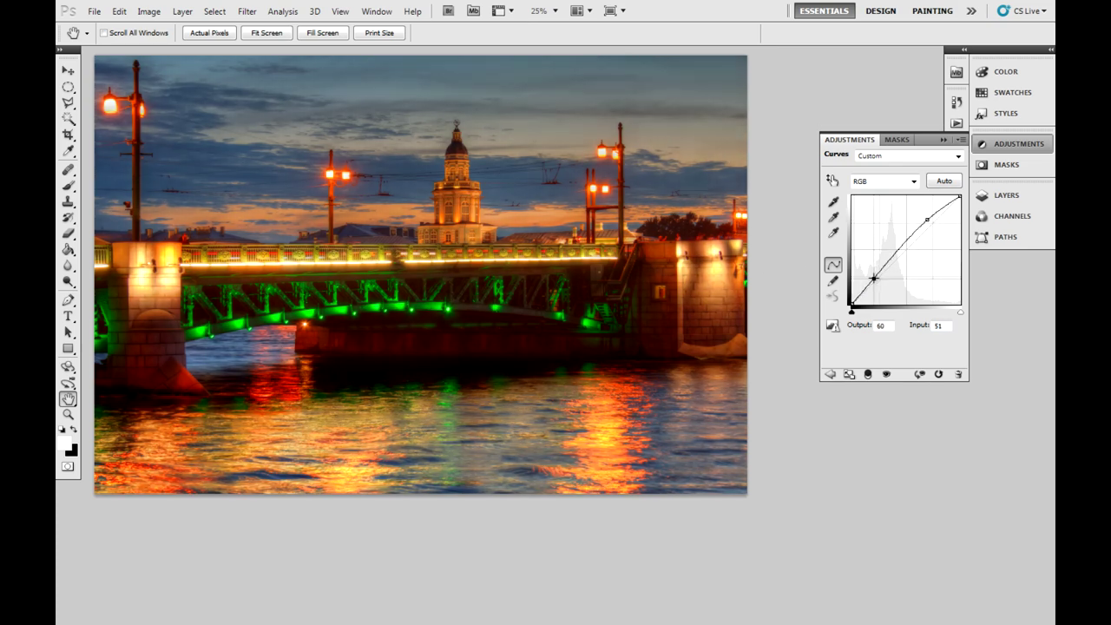
drag(873, 272, 875, 275)
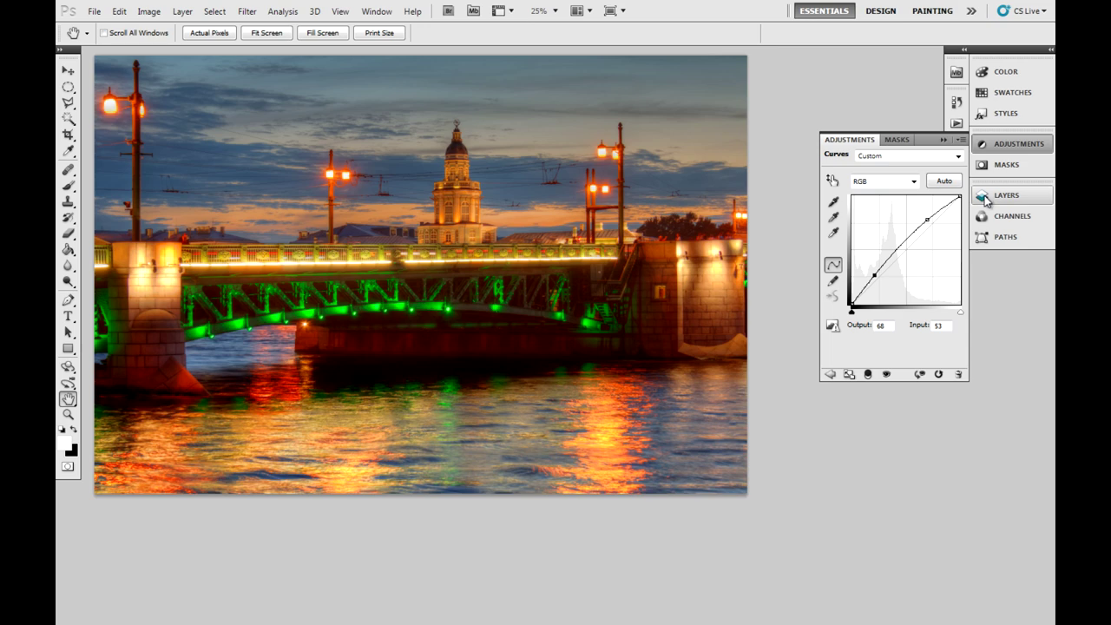
click(995, 198)
Delete the Curves layer, duplicate Layer 1, and open the copy in Topaz ReMask.
drag(903, 250, 948, 559)
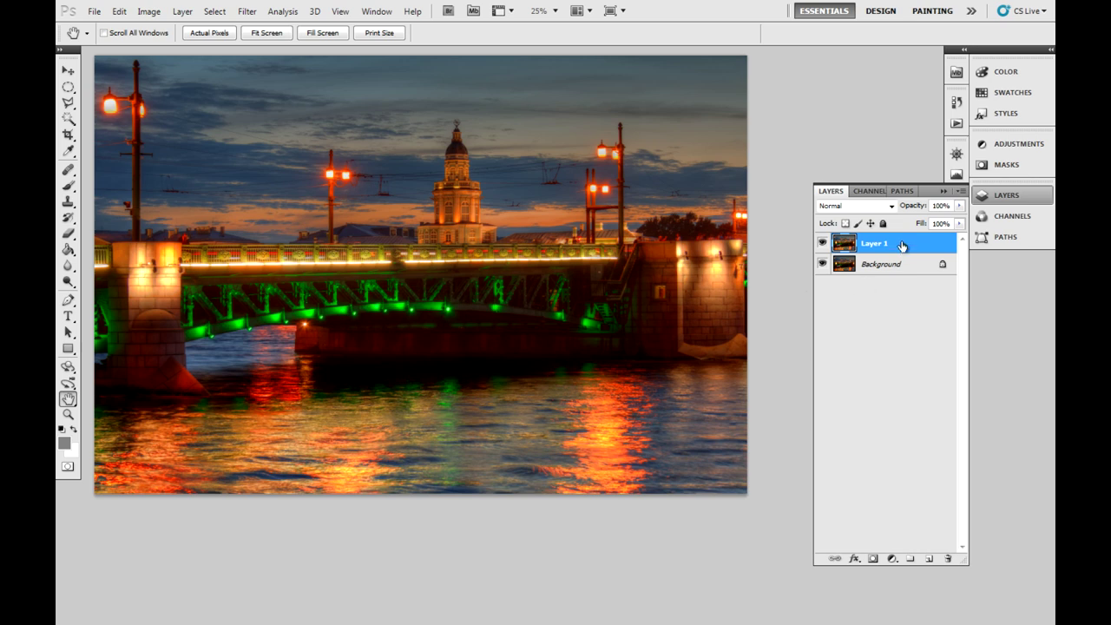
key(ctrl+j)
click(248, 11)
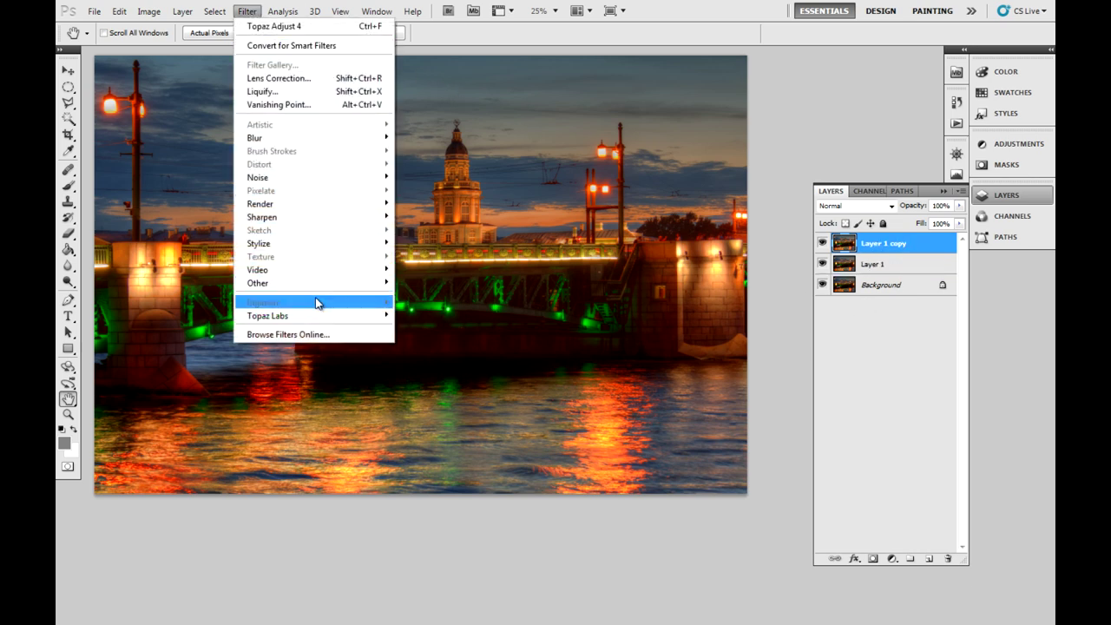
mouse_move(268, 315)
click(467, 355)
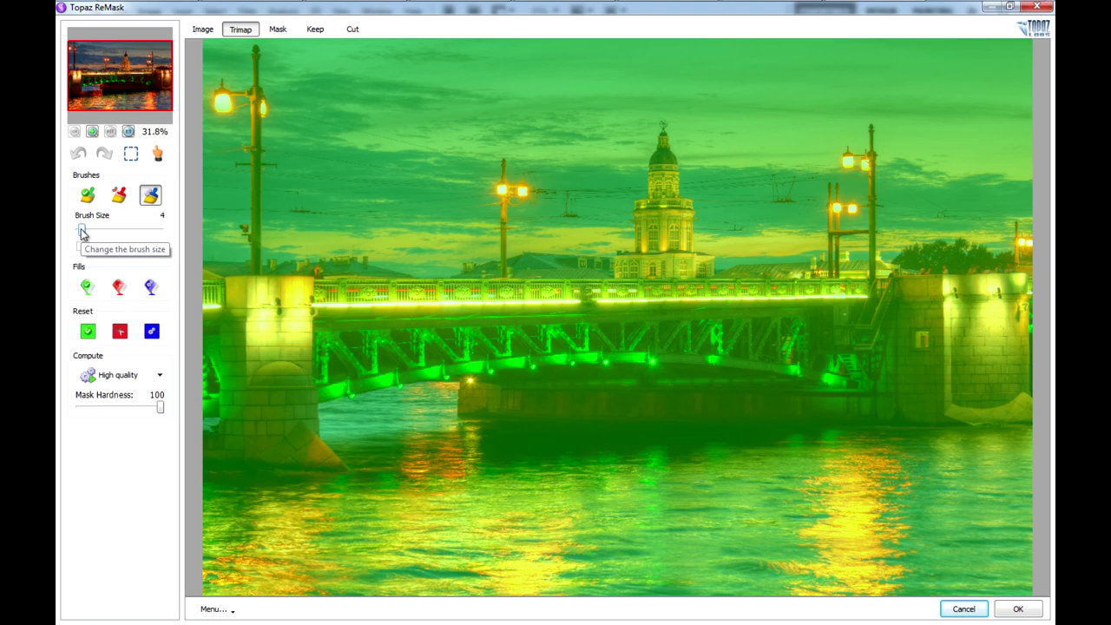
Set the blue Compute brush to 81 and trace the skyline around the lampposts and domed tower.
drag(82, 232, 153, 230)
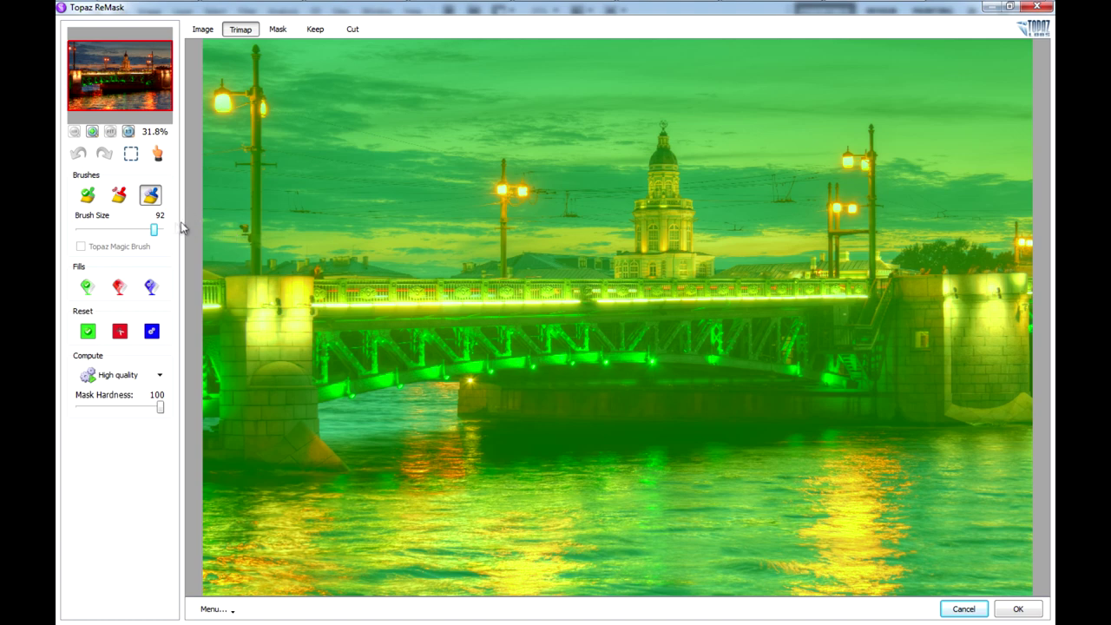
drag(156, 230, 146, 231)
mouse_move(209, 260)
mouse_down()
mouse_move(227, 258)
mouse_move(248, 166)
mouse_move(249, 121)
mouse_move(236, 96)
mouse_move(219, 97)
mouse_move(246, 85)
mouse_move(247, 52)
mouse_move(274, 97)
mouse_move(270, 137)
mouse_move(258, 67)
mouse_move(266, 258)
mouse_move(452, 271)
mouse_move(491, 257)
mouse_move(501, 162)
mouse_move(526, 189)
mouse_move(508, 248)
mouse_move(627, 251)
mouse_move(662, 116)
mouse_move(683, 156)
mouse_move(698, 243)
mouse_move(697, 231)
mouse_move(710, 250)
mouse_up()
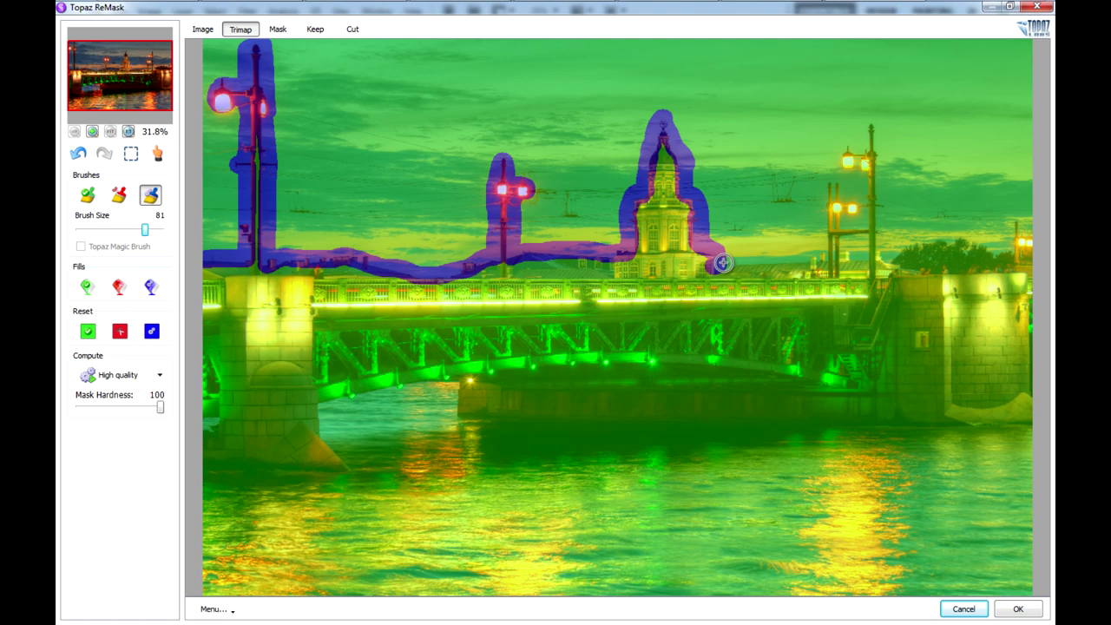
mouse_move(721, 267)
mouse_down()
mouse_move(813, 259)
mouse_move(830, 183)
mouse_move(839, 214)
mouse_move(860, 217)
mouse_move(857, 190)
mouse_up()
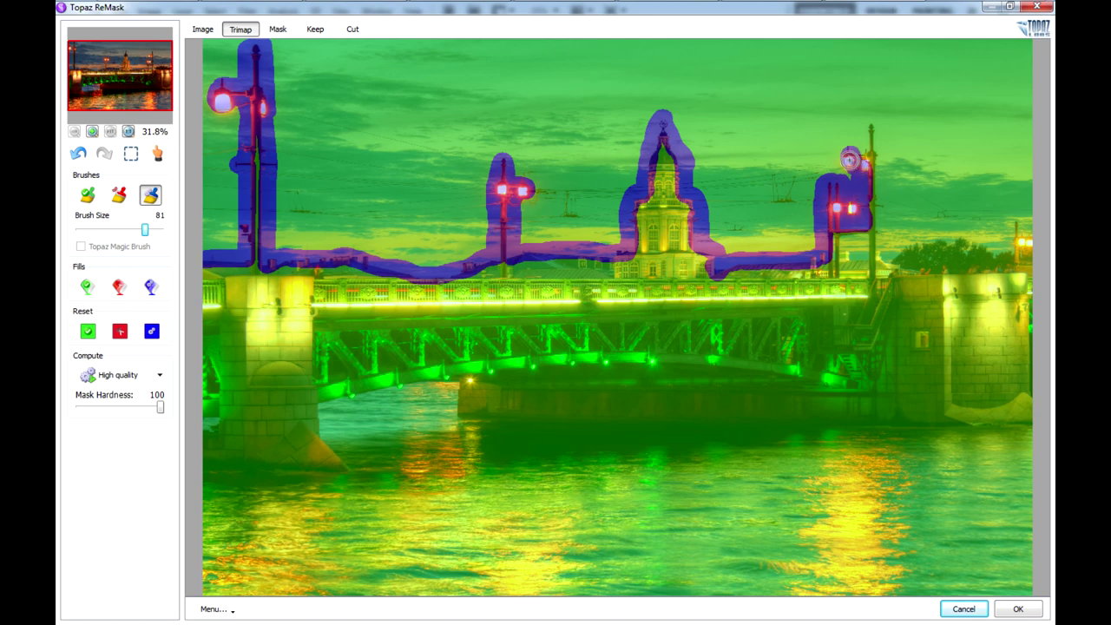
mouse_move(849, 156)
mouse_down()
mouse_move(865, 118)
mouse_move(879, 252)
mouse_move(936, 240)
mouse_move(962, 246)
mouse_move(923, 251)
mouse_move(1026, 248)
mouse_up()
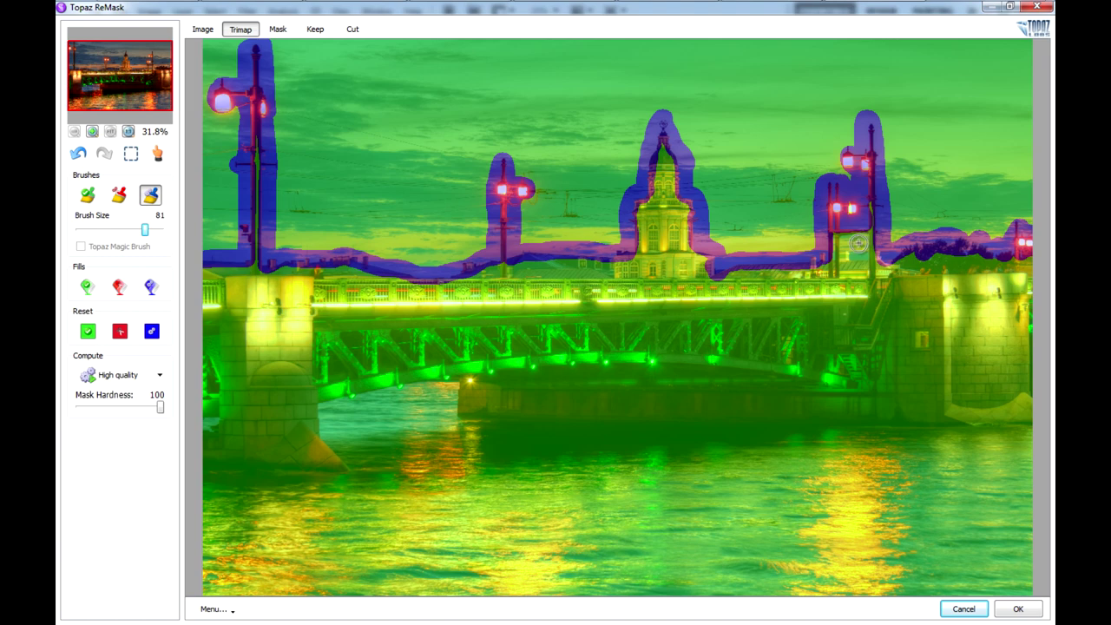
drag(833, 237, 866, 219)
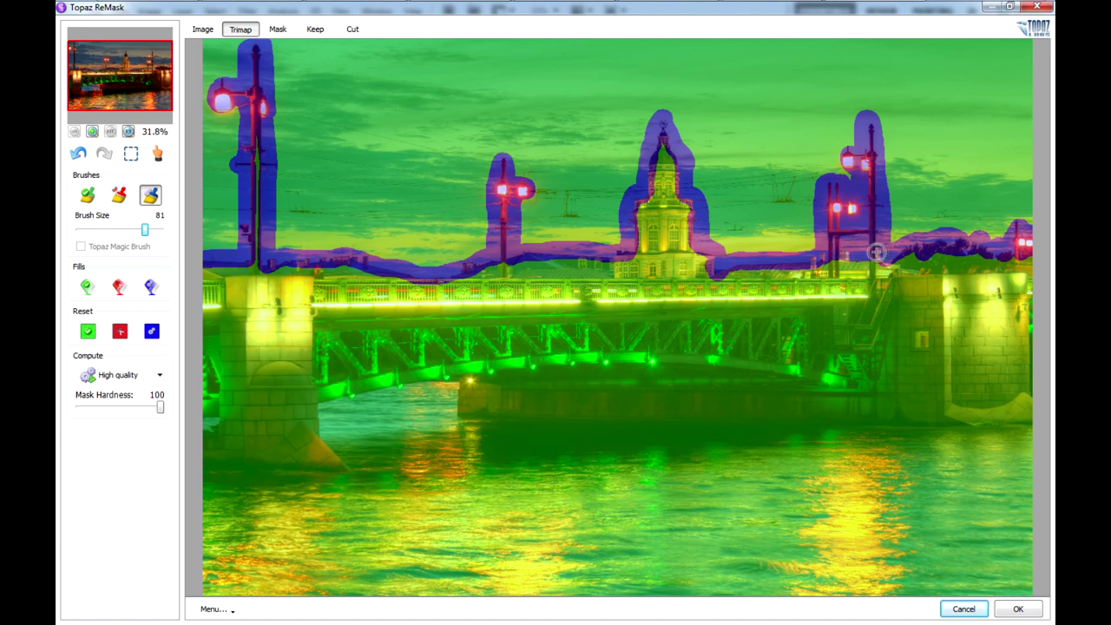
click(124, 291)
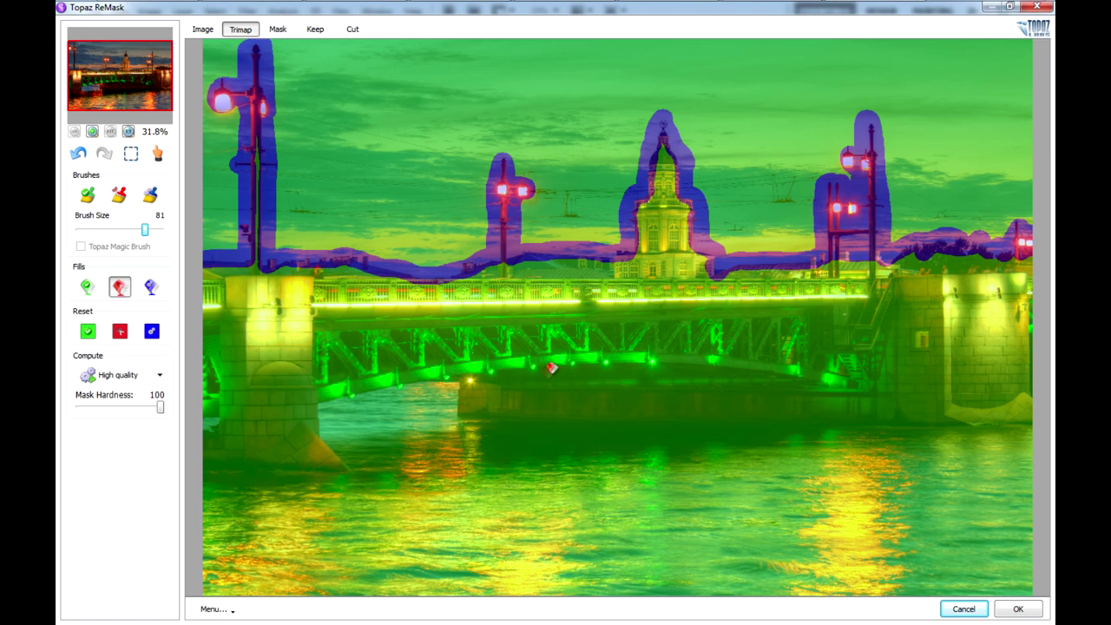
Fill the bridge and water red, compute the mask, and view the black-and-white result.
click(553, 365)
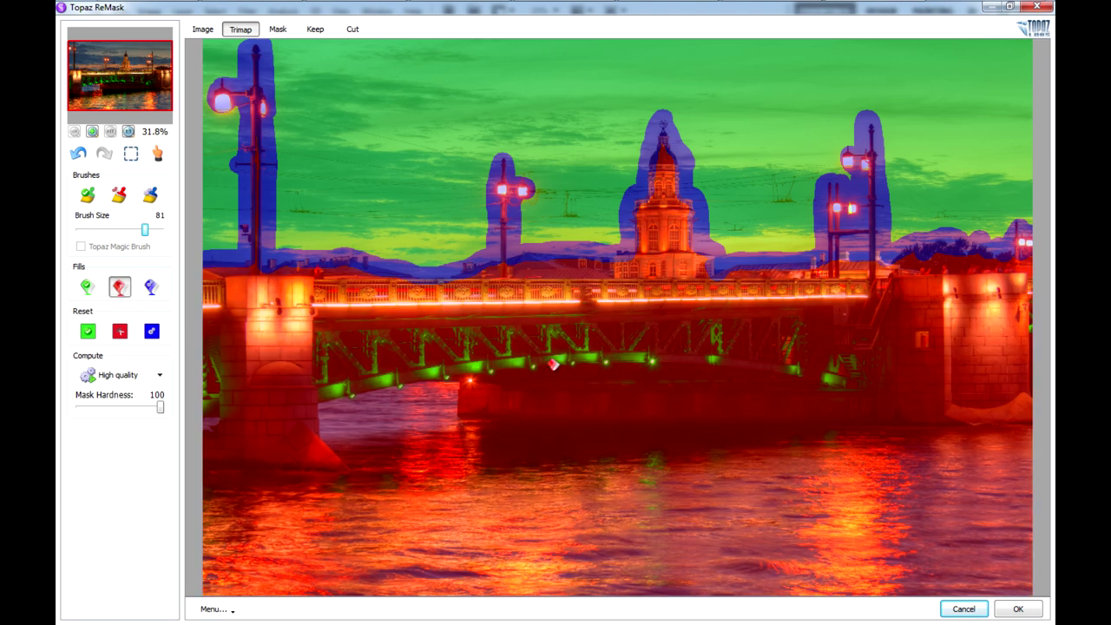
click(88, 194)
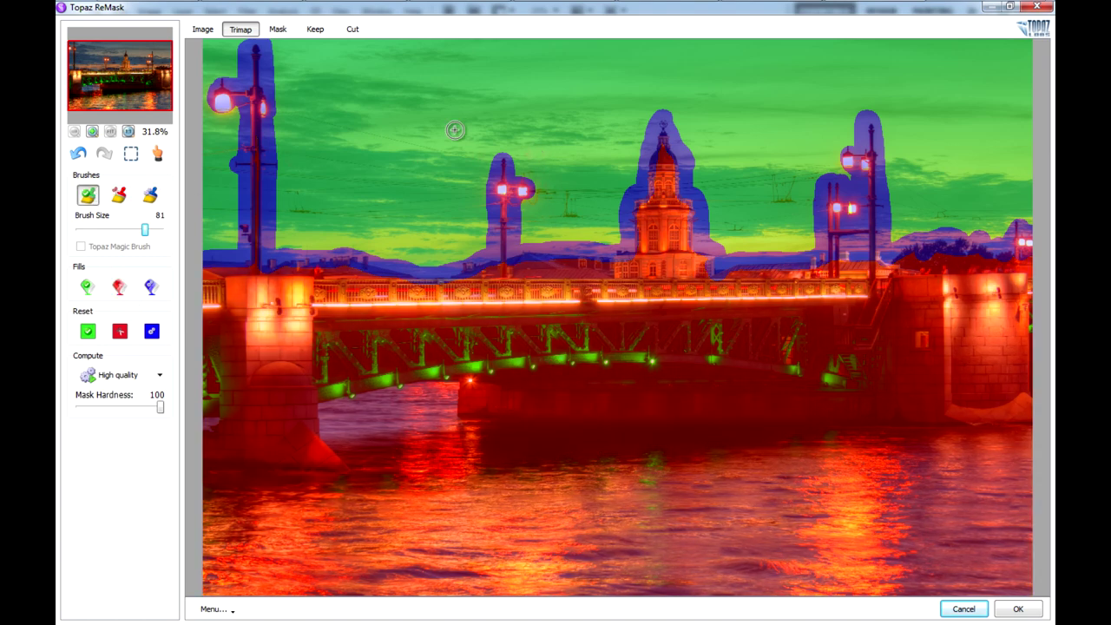
click(131, 379)
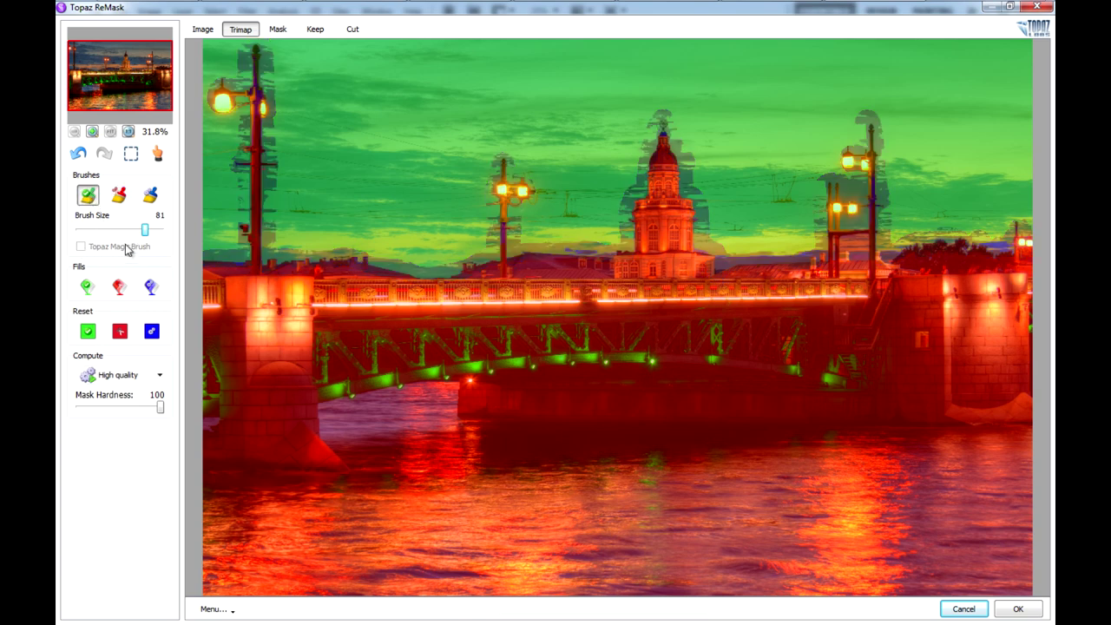
click(278, 28)
Compare the Keep and Cut previews of the sky, then recompute the mask.
click(315, 29)
click(352, 29)
click(317, 31)
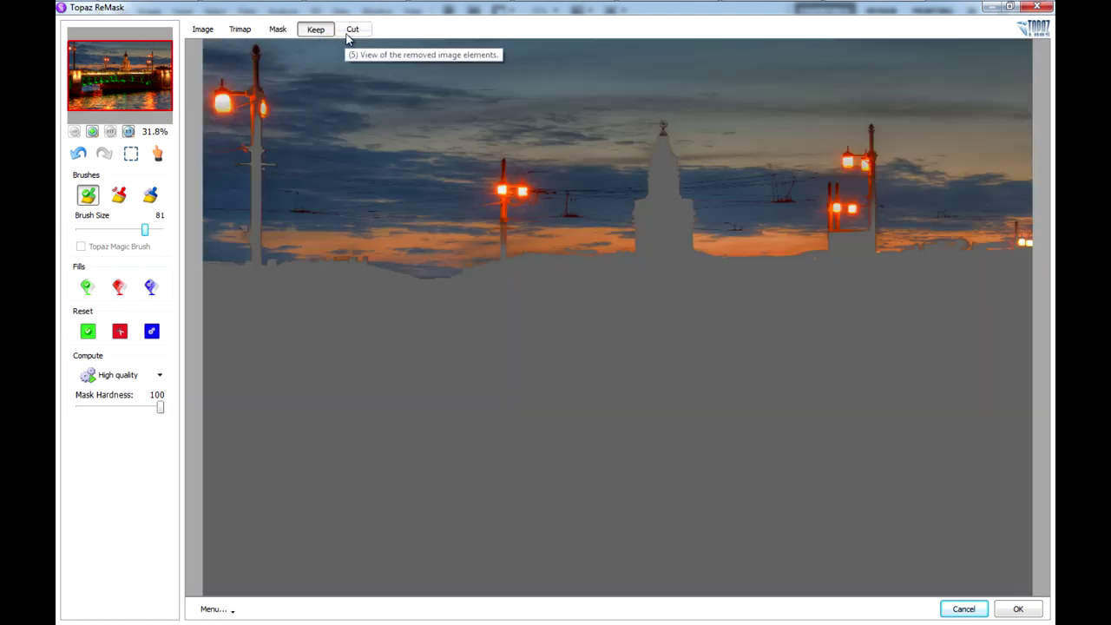
click(351, 31)
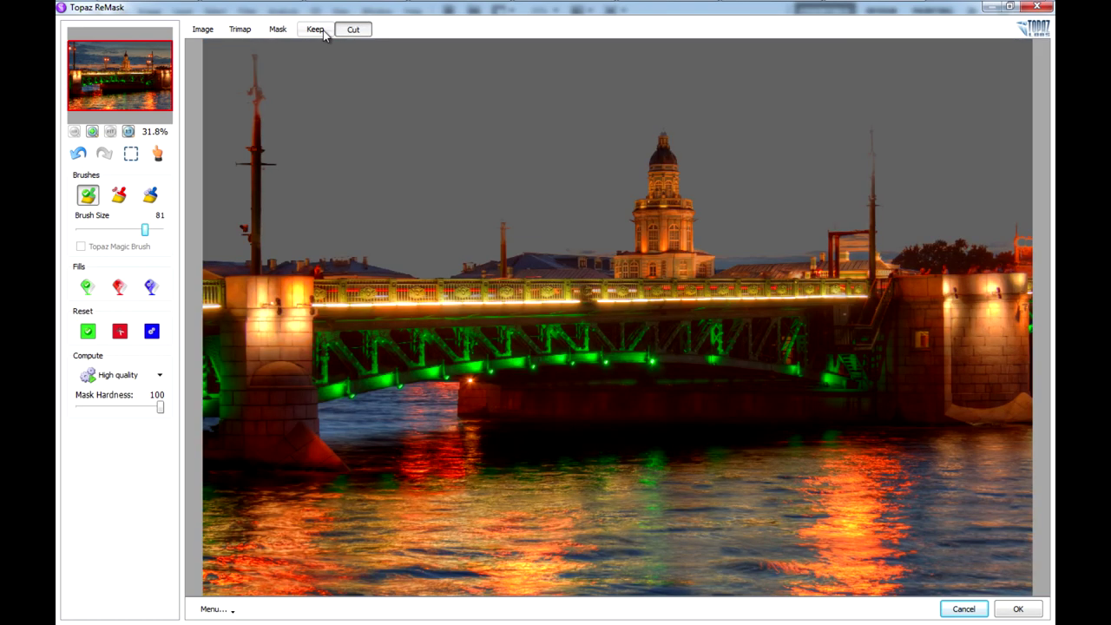
click(315, 30)
click(122, 375)
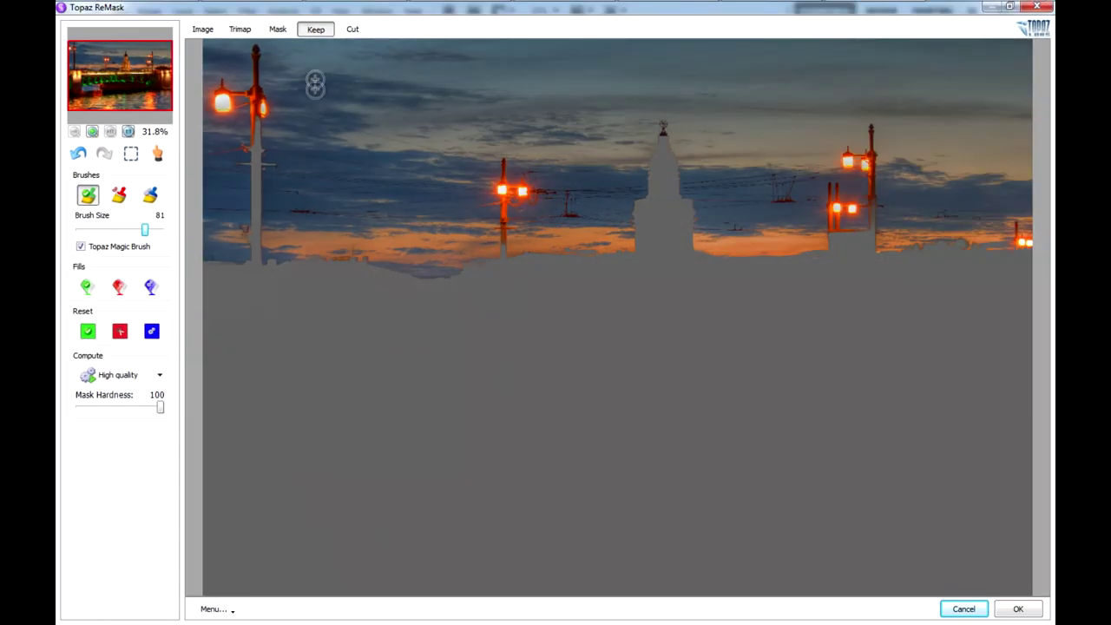
Review the Image, Trimap, Mask, Keep and Cut views, then zoom into the image.
click(206, 32)
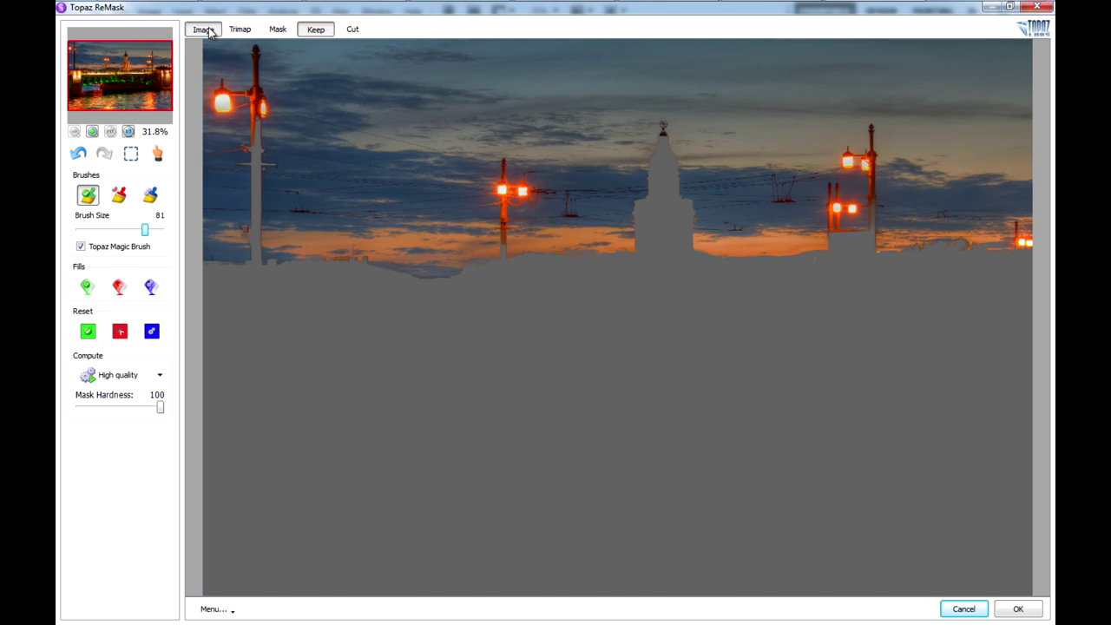
click(248, 32)
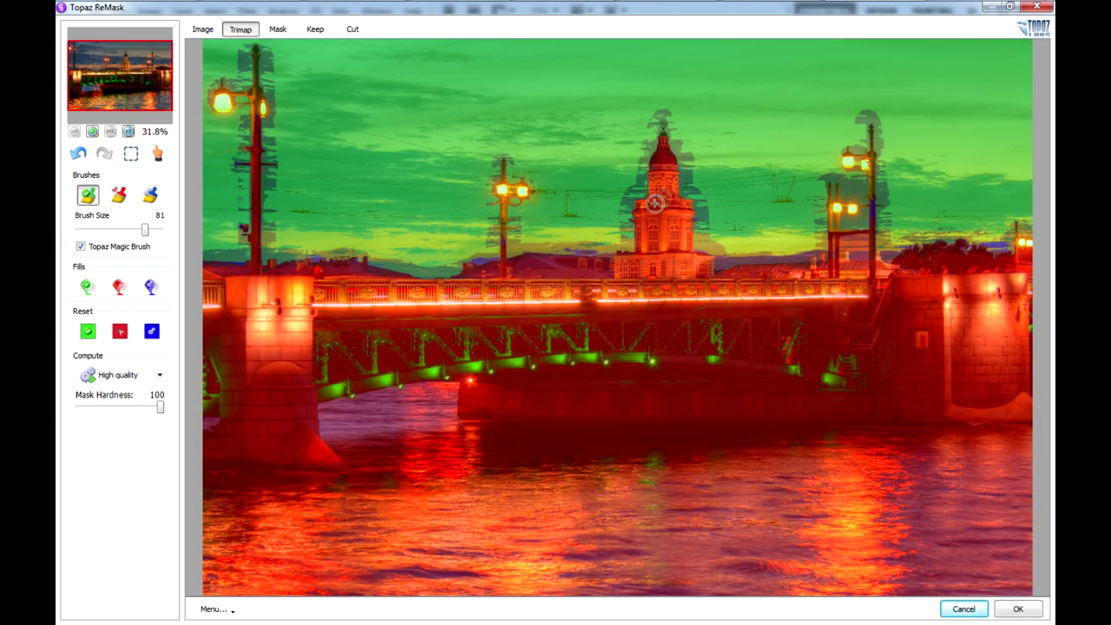
click(280, 29)
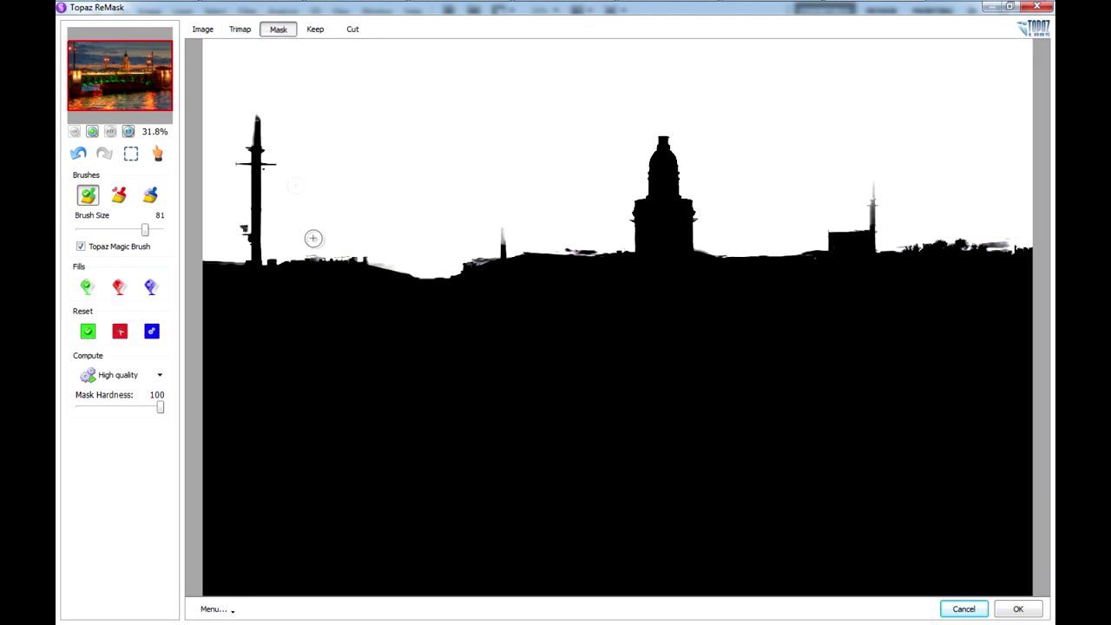
click(316, 29)
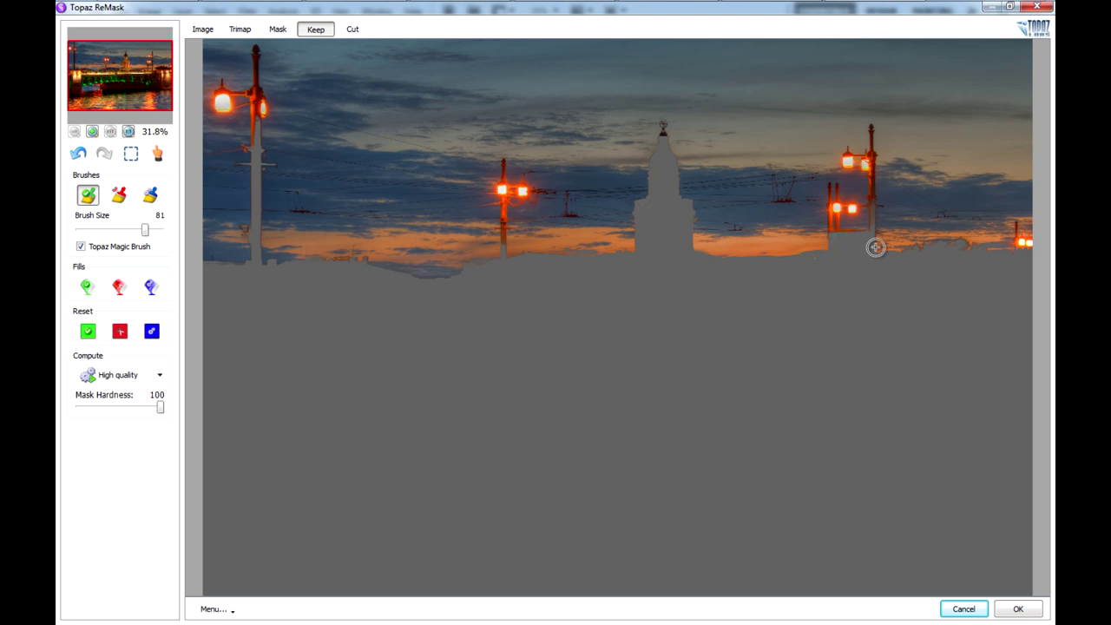
click(356, 30)
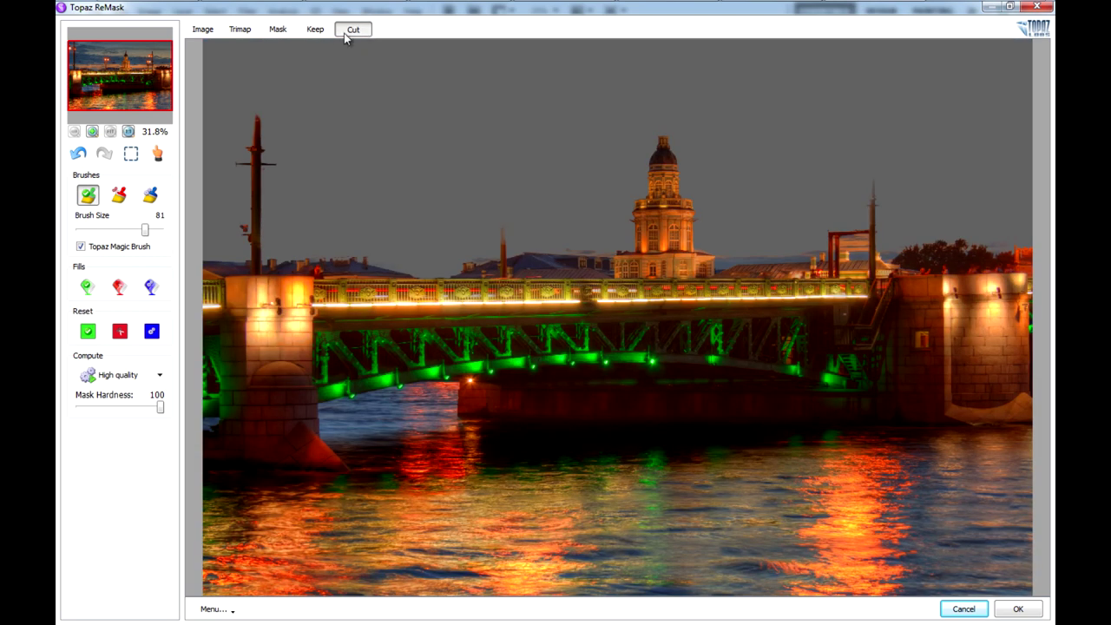
click(314, 29)
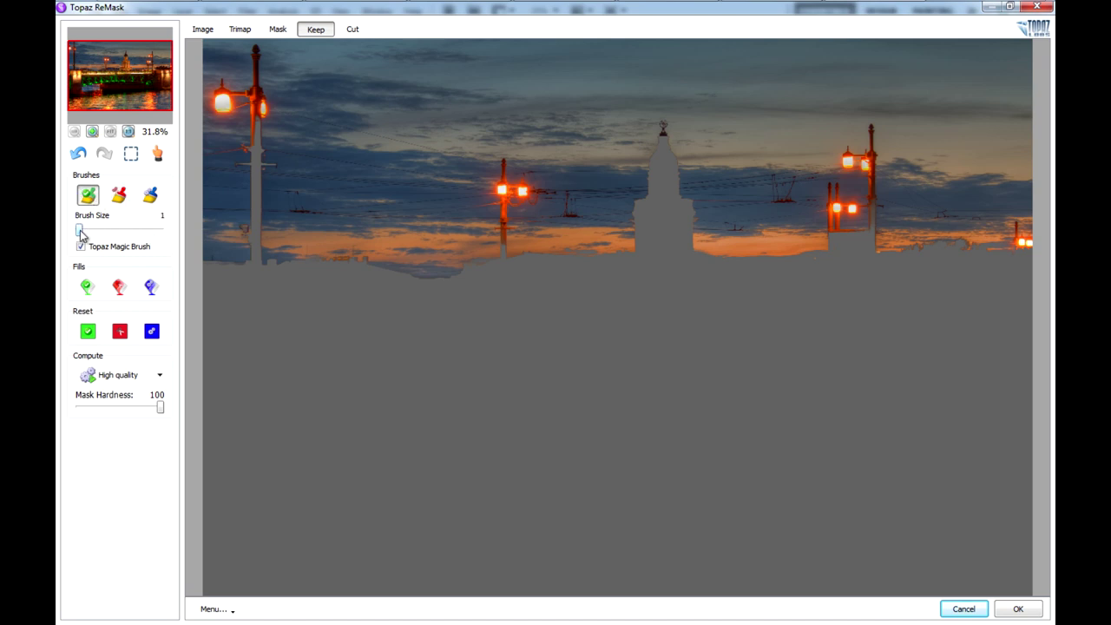
click(93, 132)
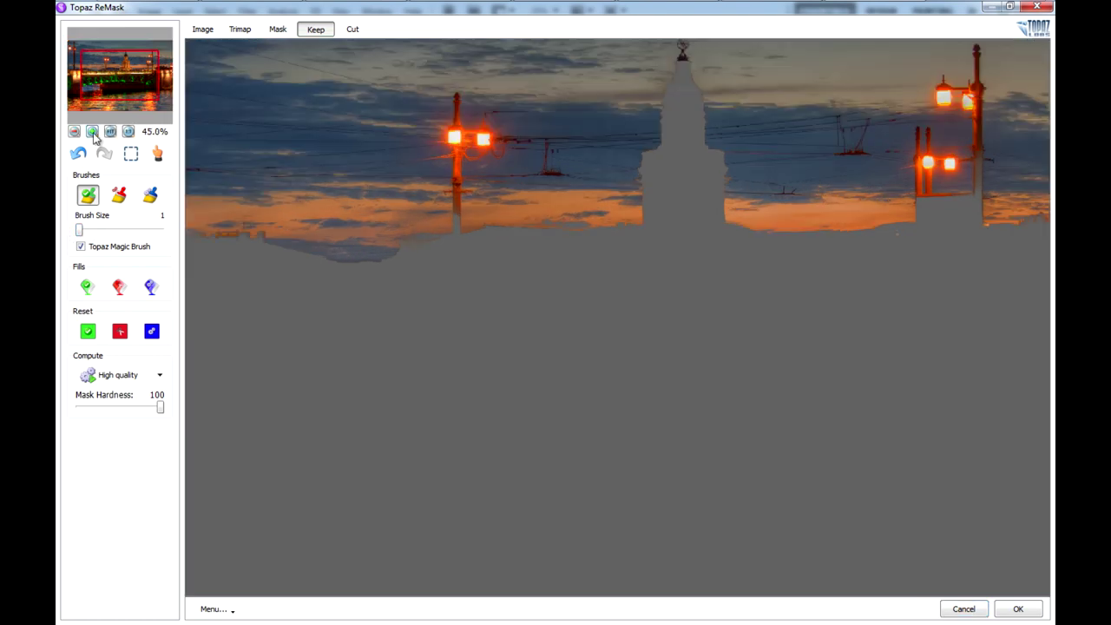
Zoom to 89.9% on the left lamppost and trim the pole and crossarm edges with the Cut brush.
click(93, 132)
click(93, 132)
mouse_move(386, 219)
mouse_down()
mouse_move(836, 295)
mouse_move(526, 313)
mouse_move(429, 238)
mouse_move(417, 310)
mouse_up()
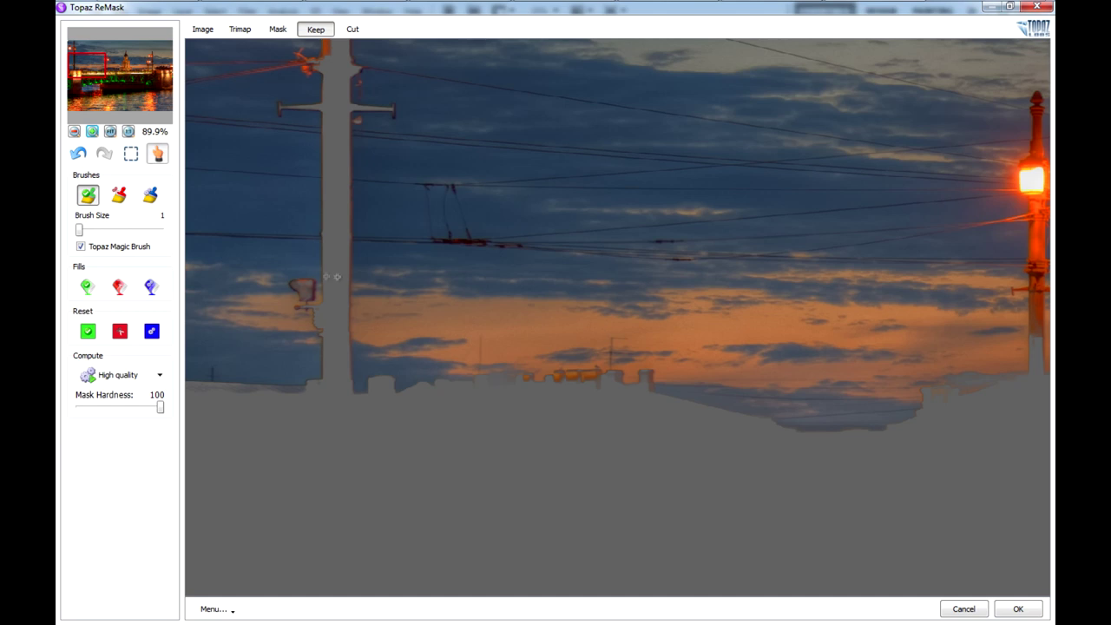
key(x)
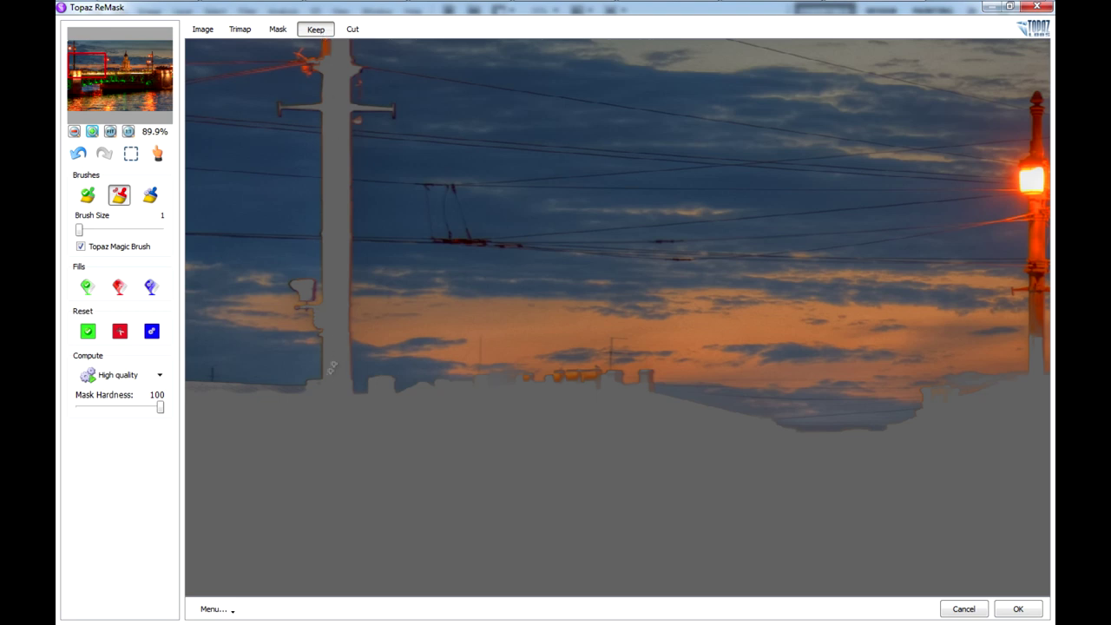
drag(332, 368, 312, 390)
key(space)
mouse_move(325, 92)
mouse_down()
mouse_move(321, 263)
mouse_move(305, 269)
mouse_up()
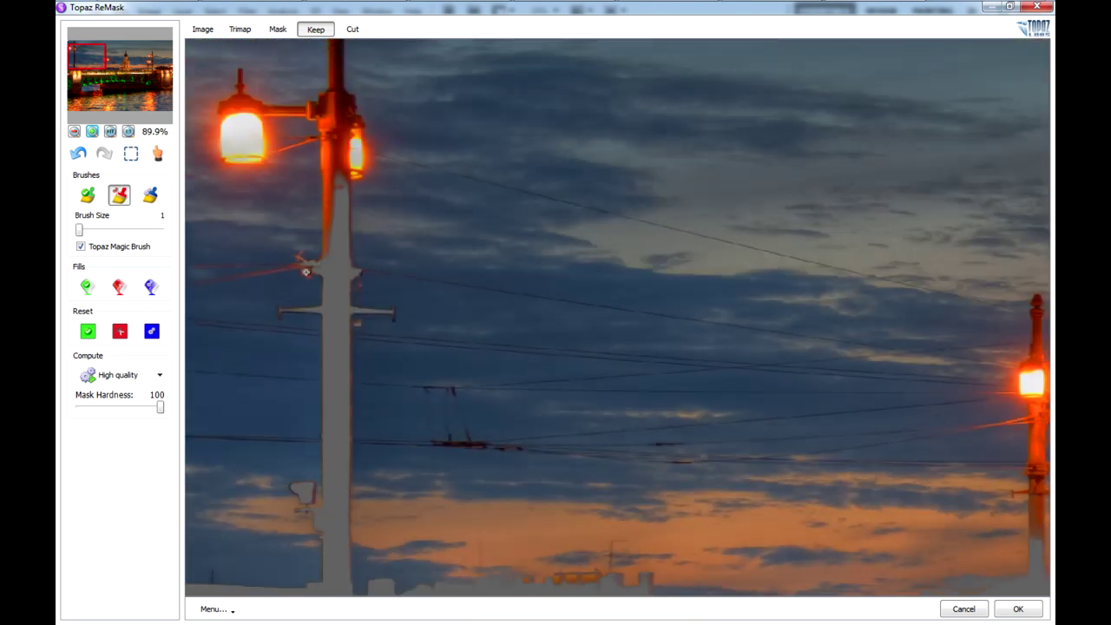
drag(306, 272, 317, 269)
drag(305, 309, 287, 311)
mouse_move(328, 247)
mouse_down()
mouse_move(328, 182)
mouse_move(159, 402)
mouse_up()
Touch up the pole's upper left with the Keep brush and set brush size to 42.
click(87, 195)
drag(296, 258, 314, 252)
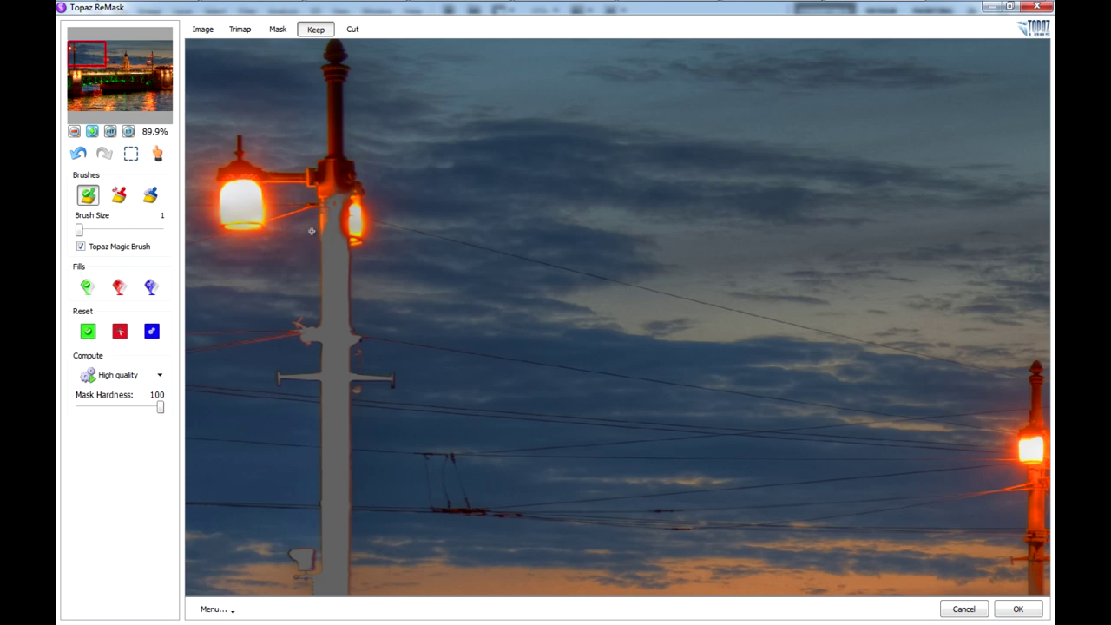
key(c)
click(352, 330)
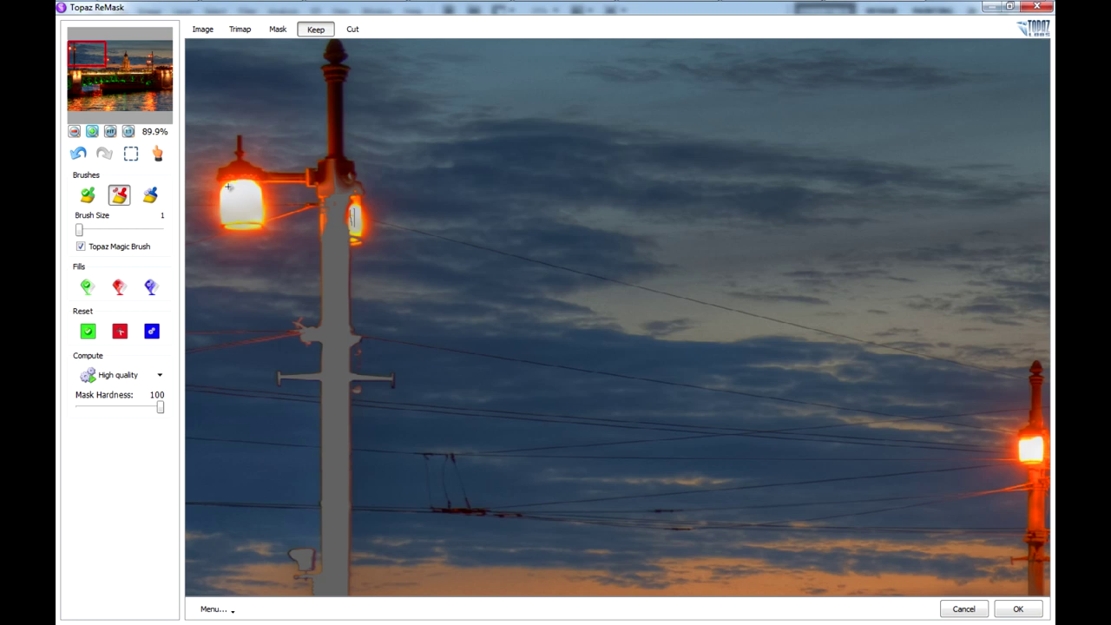
drag(79, 229, 112, 229)
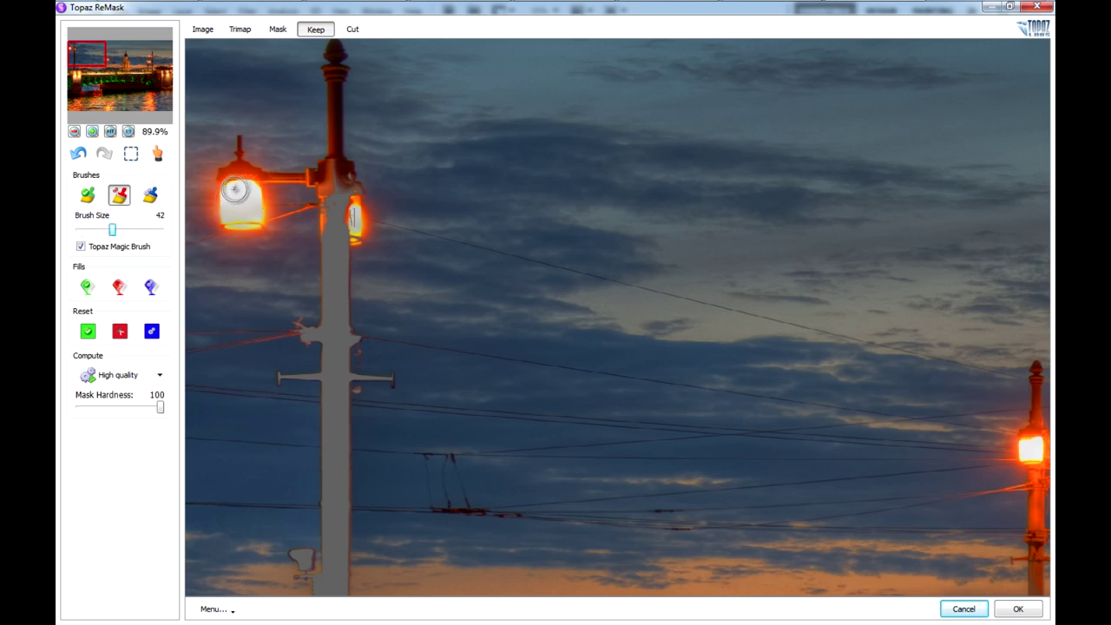
Paint the left lamp, its bracket and the orange glow as cut from the sky.
mouse_move(233, 200)
mouse_down()
mouse_move(240, 190)
mouse_move(246, 215)
mouse_up()
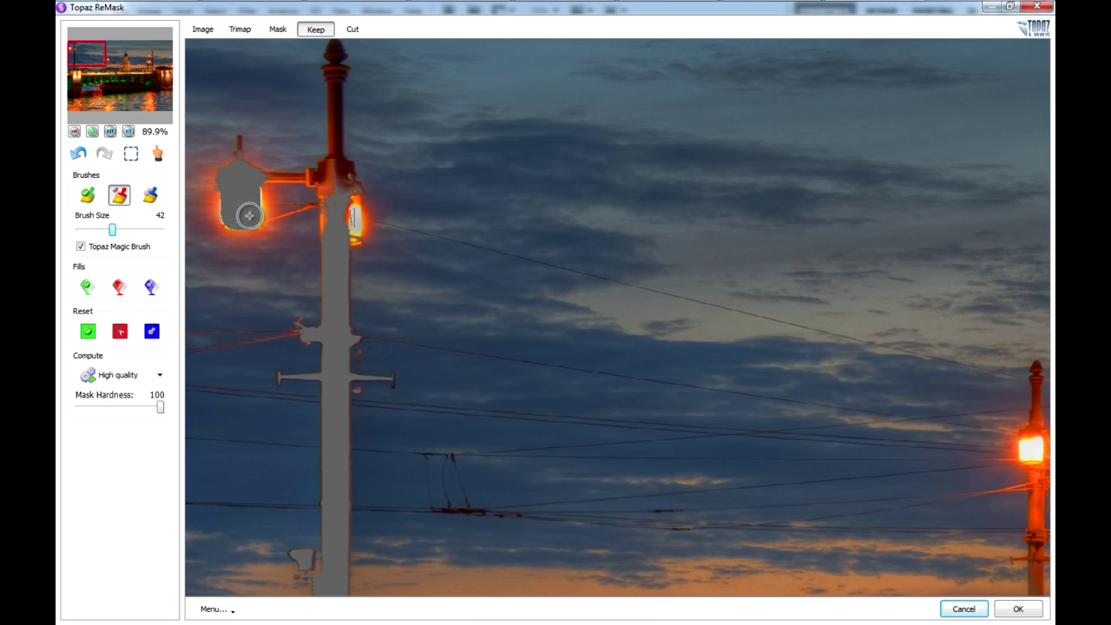
drag(248, 191, 240, 186)
drag(231, 201, 231, 206)
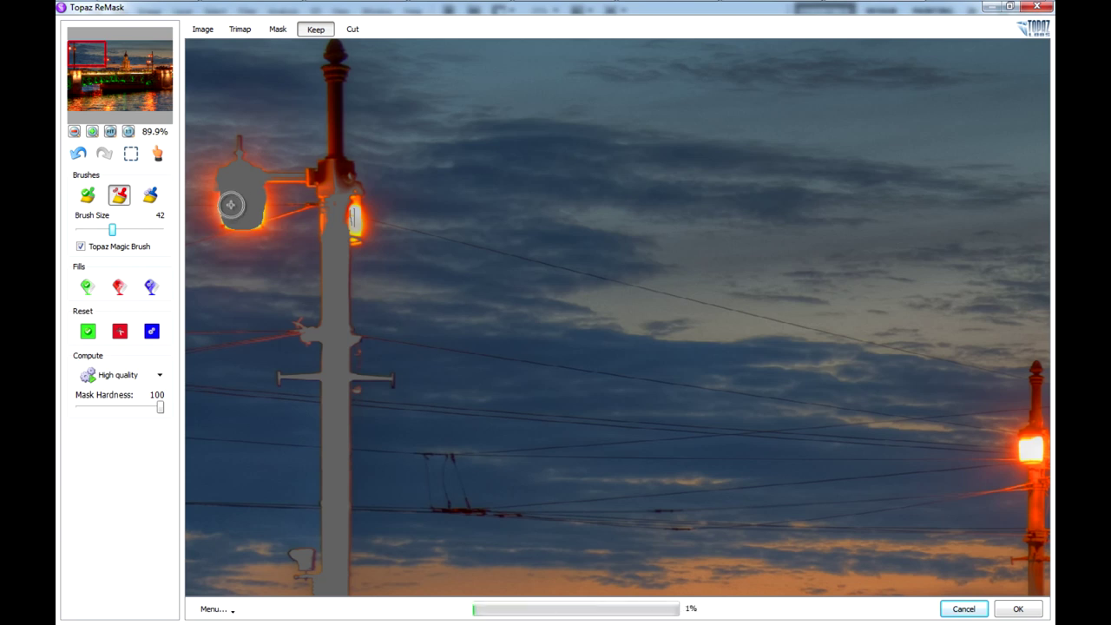
drag(332, 177, 347, 230)
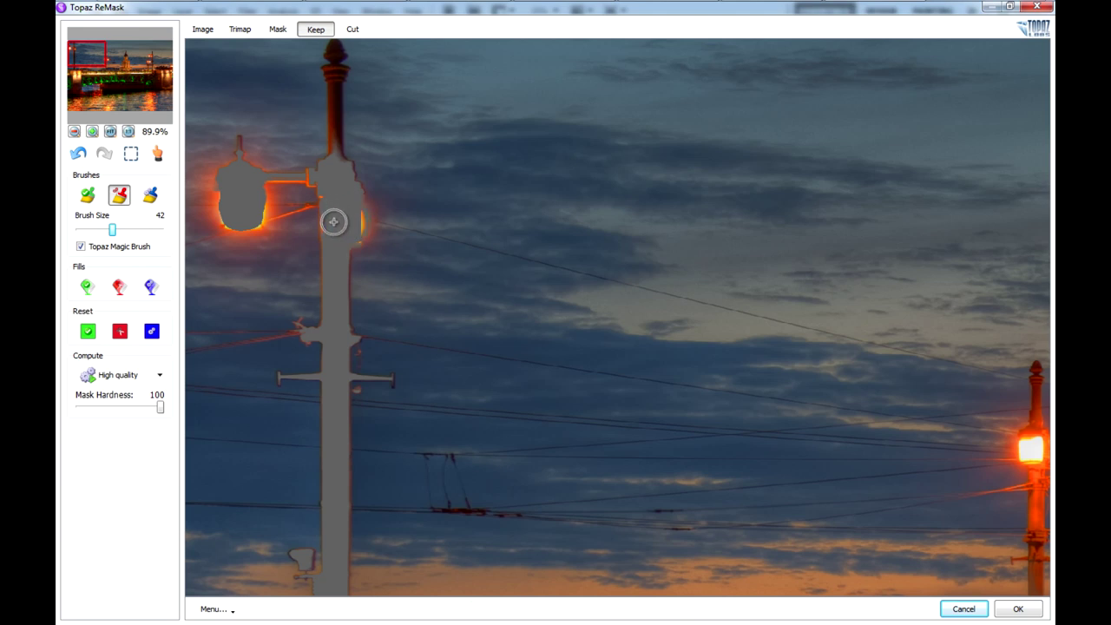
drag(345, 216, 348, 221)
click(331, 195)
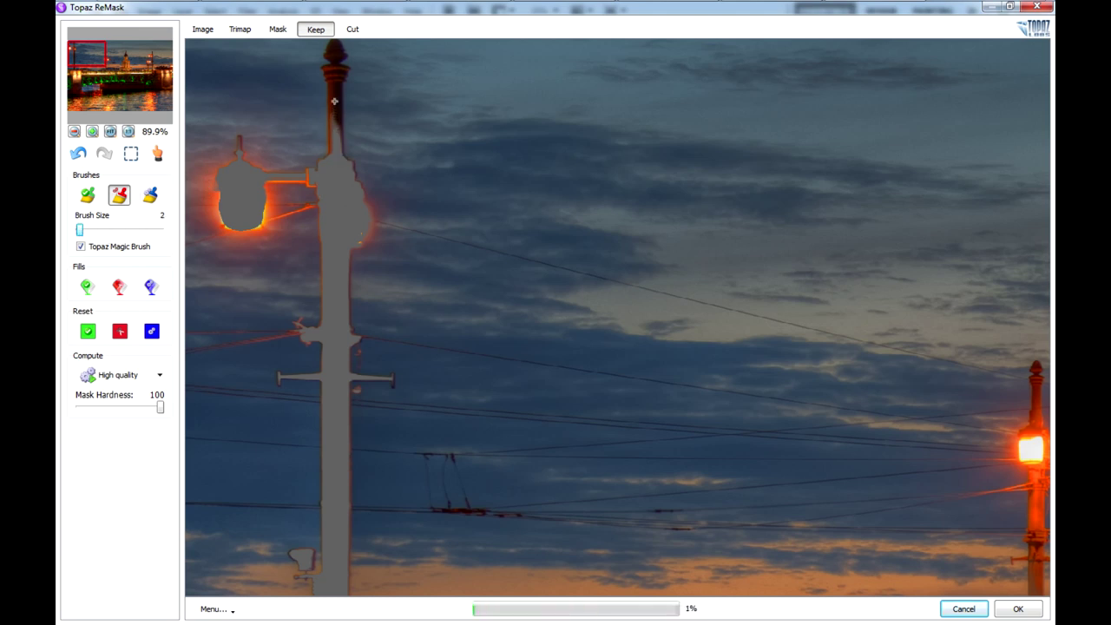
Mark the top of the left pole and its lamp arm as cut.
key(space)
drag(406, 157, 405, 172)
click(336, 65)
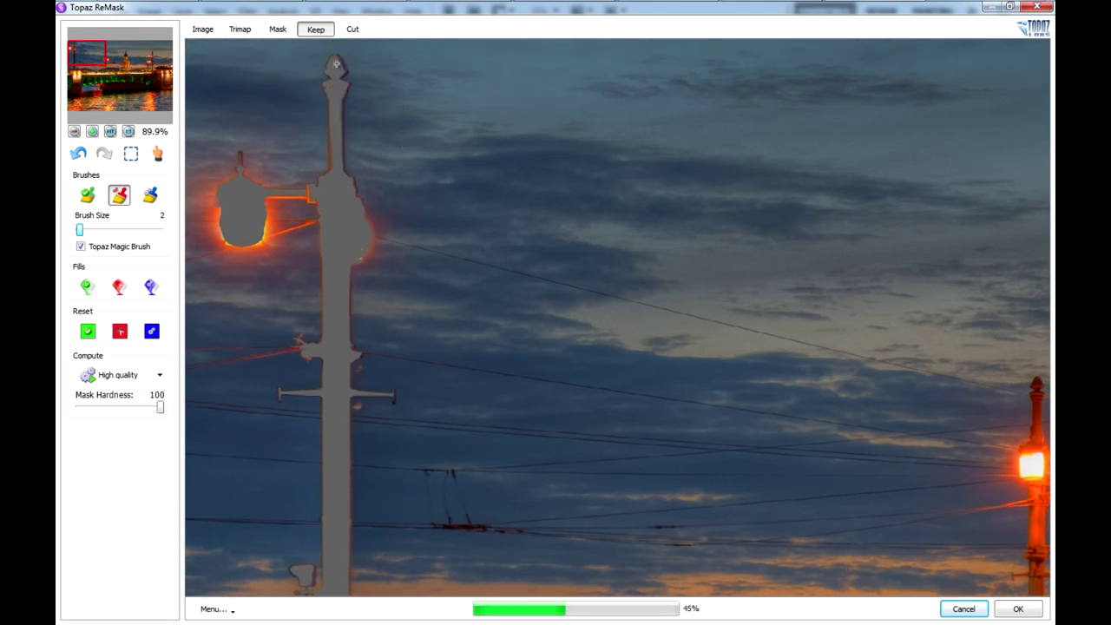
click(331, 177)
click(331, 169)
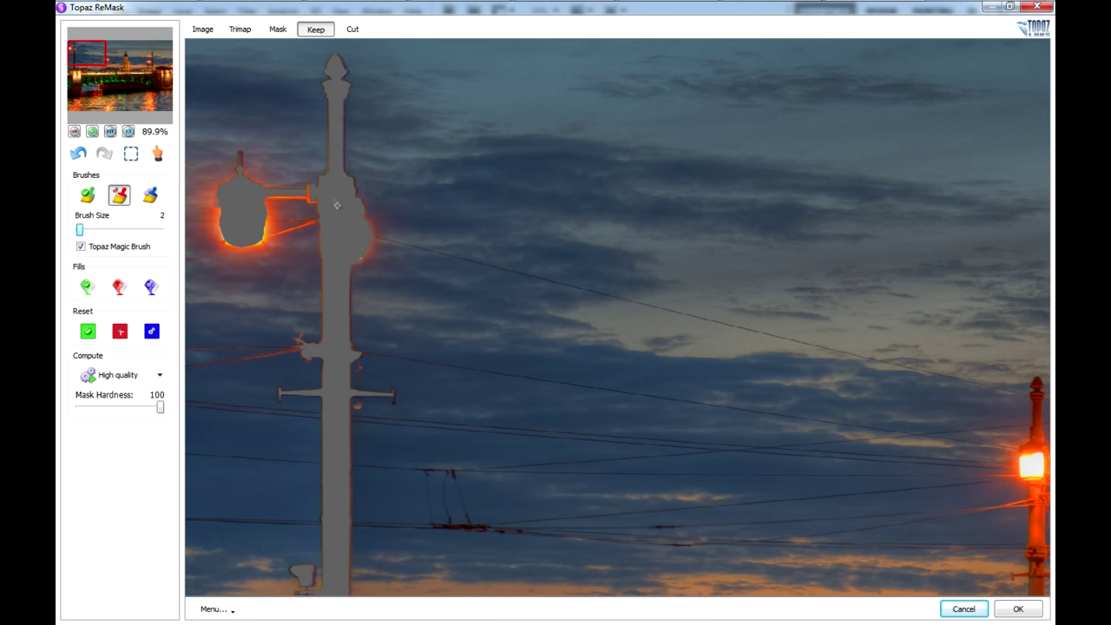
click(329, 198)
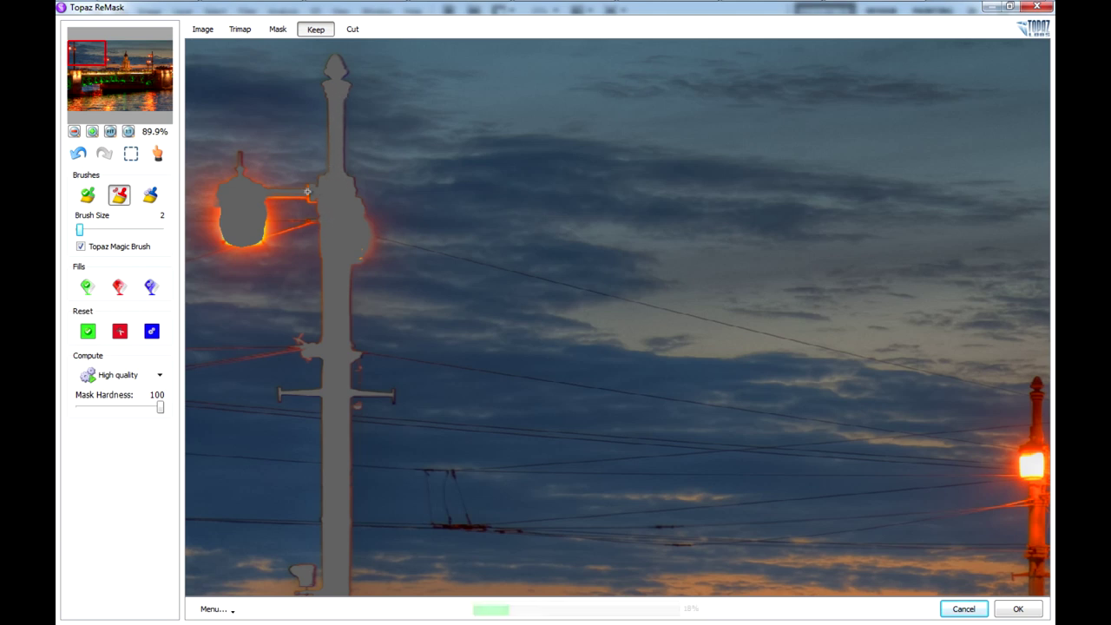
Compare the Cut and Keep previews of the masked lamppost.
click(354, 31)
click(316, 30)
click(353, 29)
key(k)
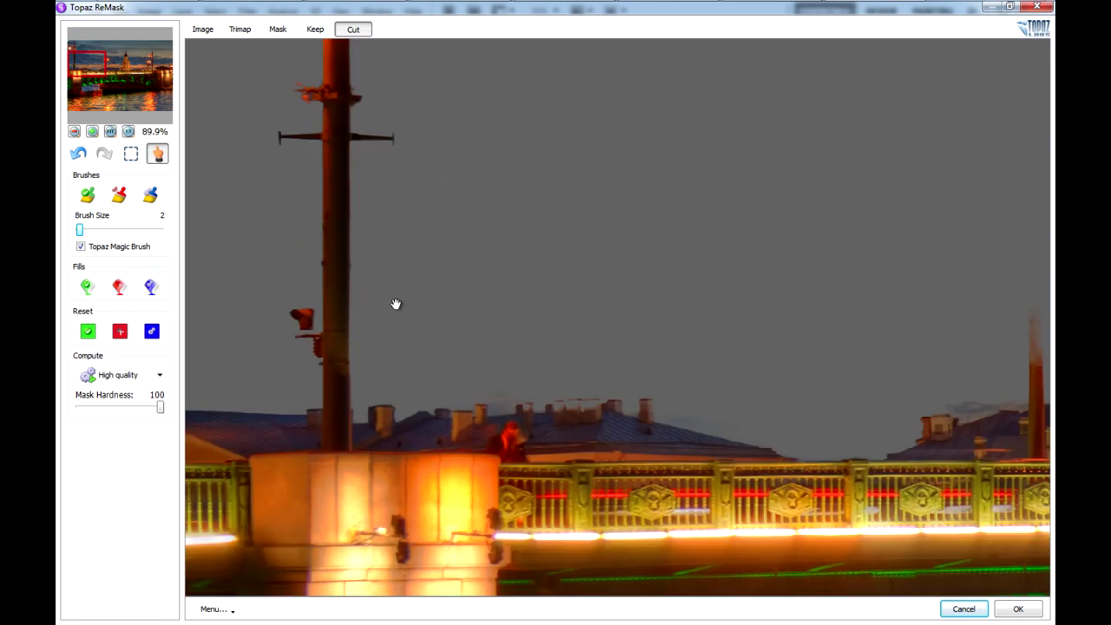
Refine the skyline edge in the keep preview, cutting below the sky and filling gaps with Keep.
click(326, 32)
key(c)
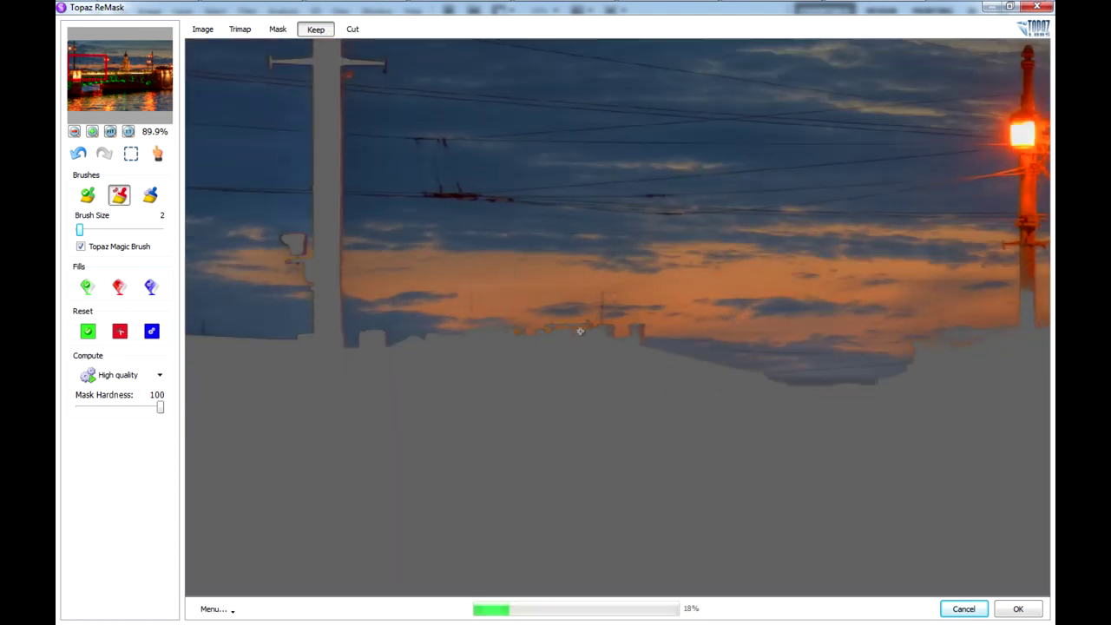
drag(636, 335, 640, 332)
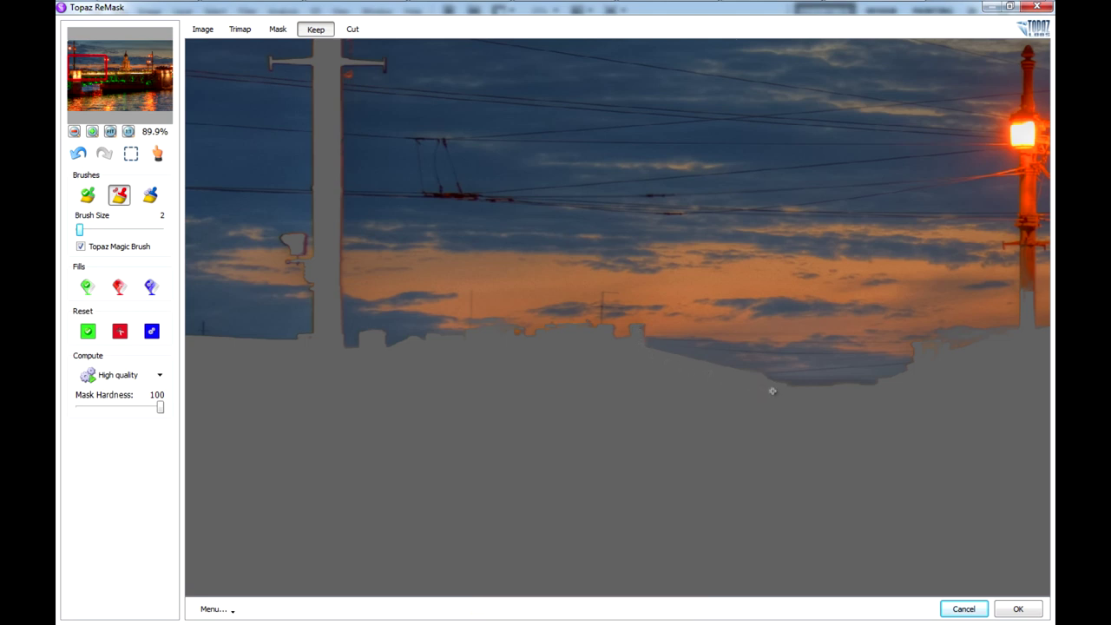
key(space)
drag(913, 384, 861, 404)
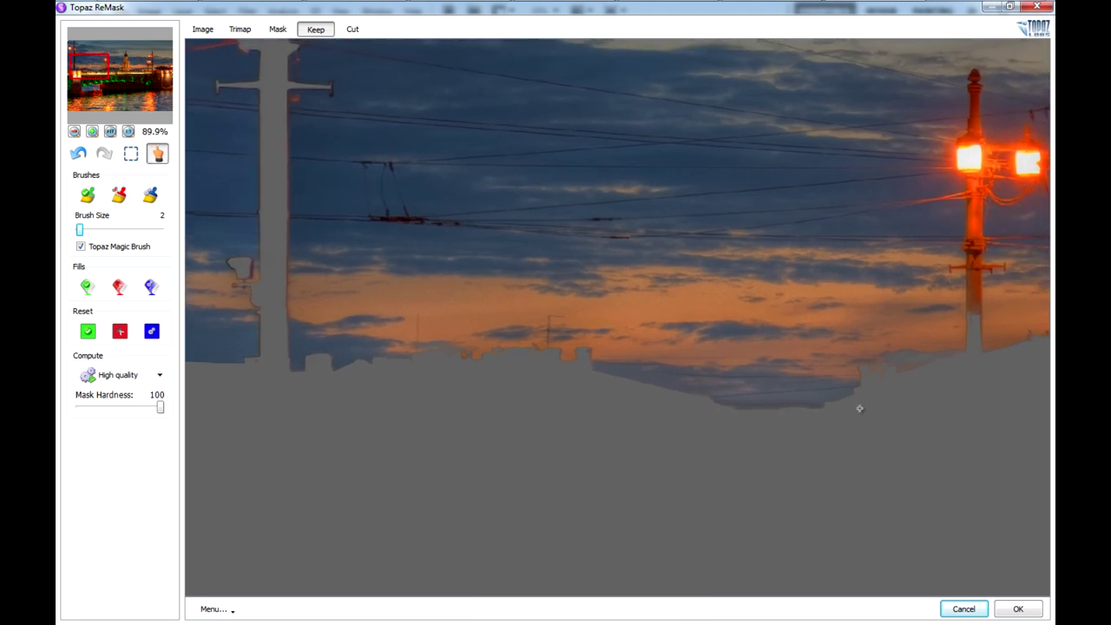
click(928, 355)
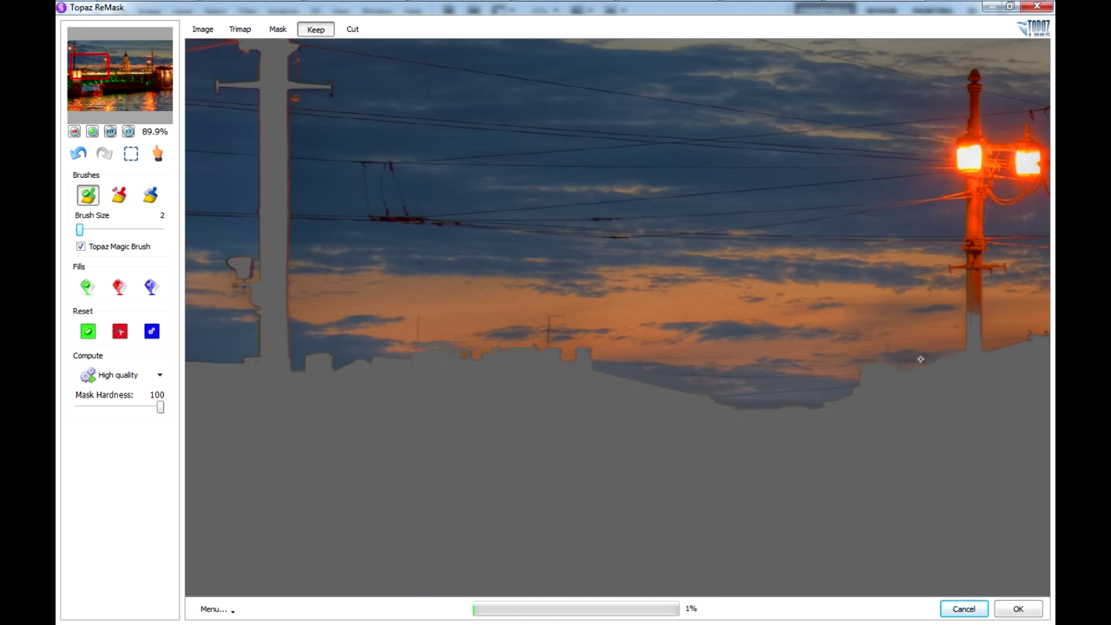
click(629, 364)
click(630, 364)
click(610, 363)
click(575, 355)
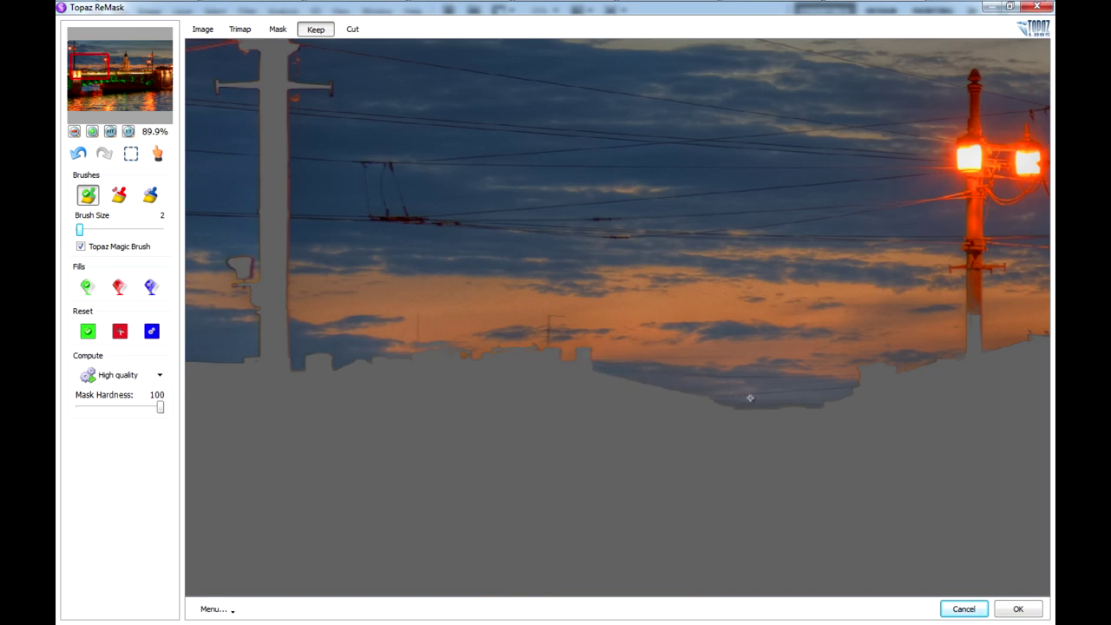
Enlarge the brush and mark the central lamp post, both lamps and its top as cut.
key(space)
mouse_move(836, 391)
mouse_down()
mouse_move(805, 344)
mouse_move(599, 419)
mouse_move(620, 243)
mouse_up()
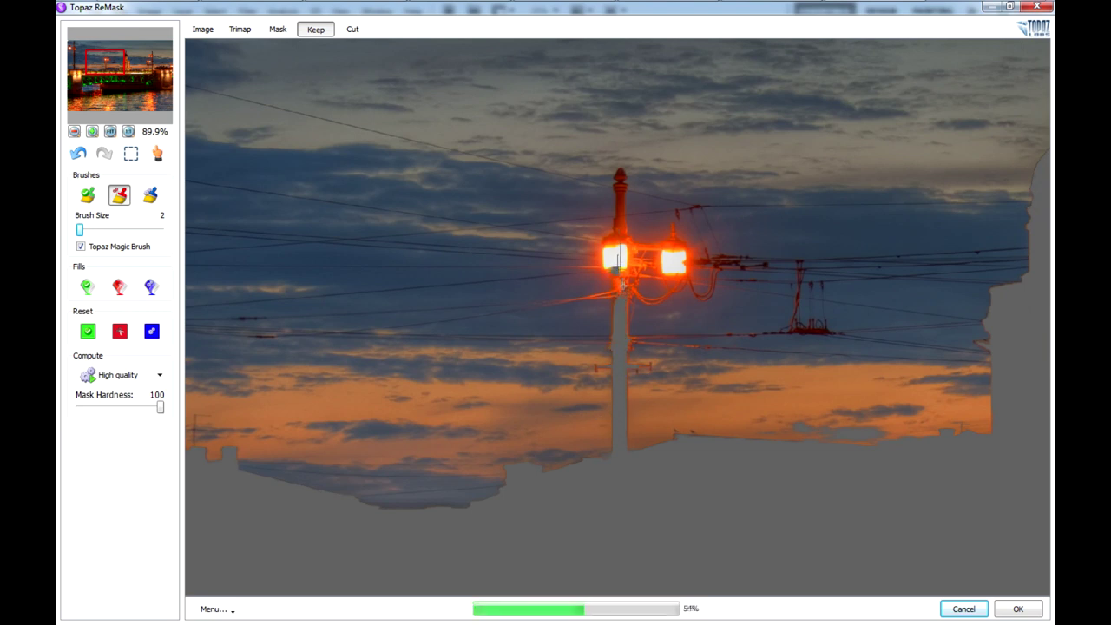
drag(98, 230, 105, 230)
drag(613, 260, 618, 244)
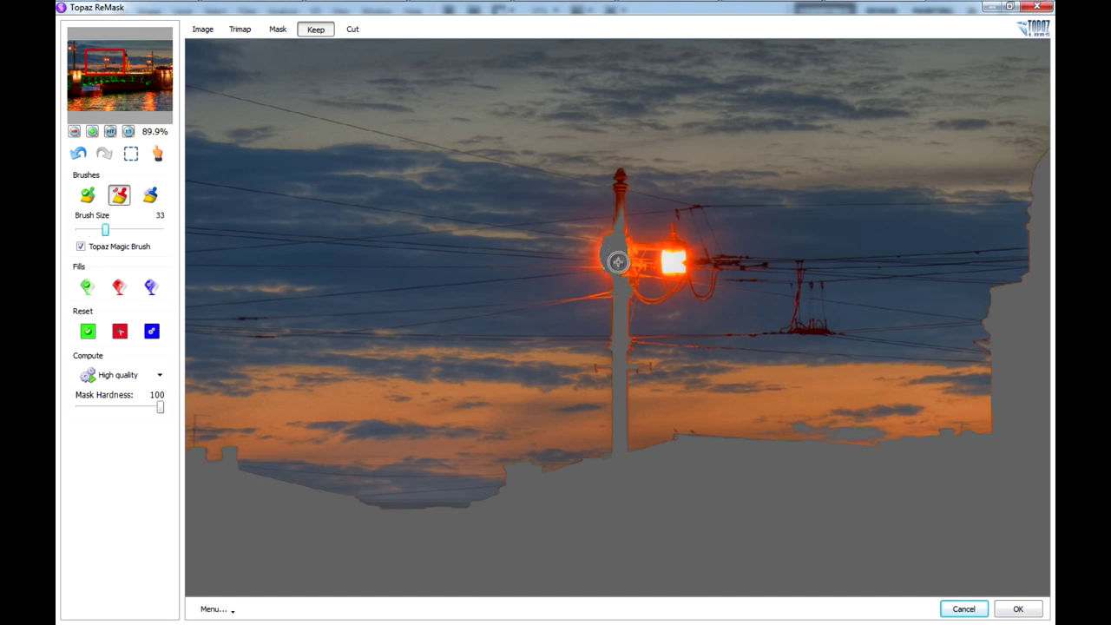
drag(664, 257, 673, 257)
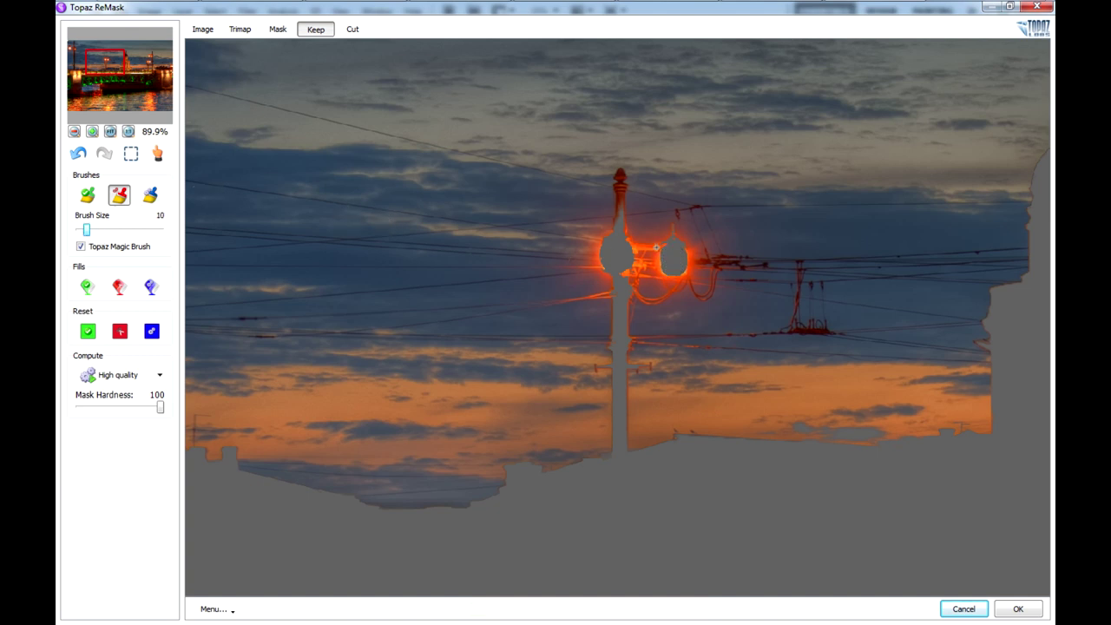
drag(624, 230, 619, 185)
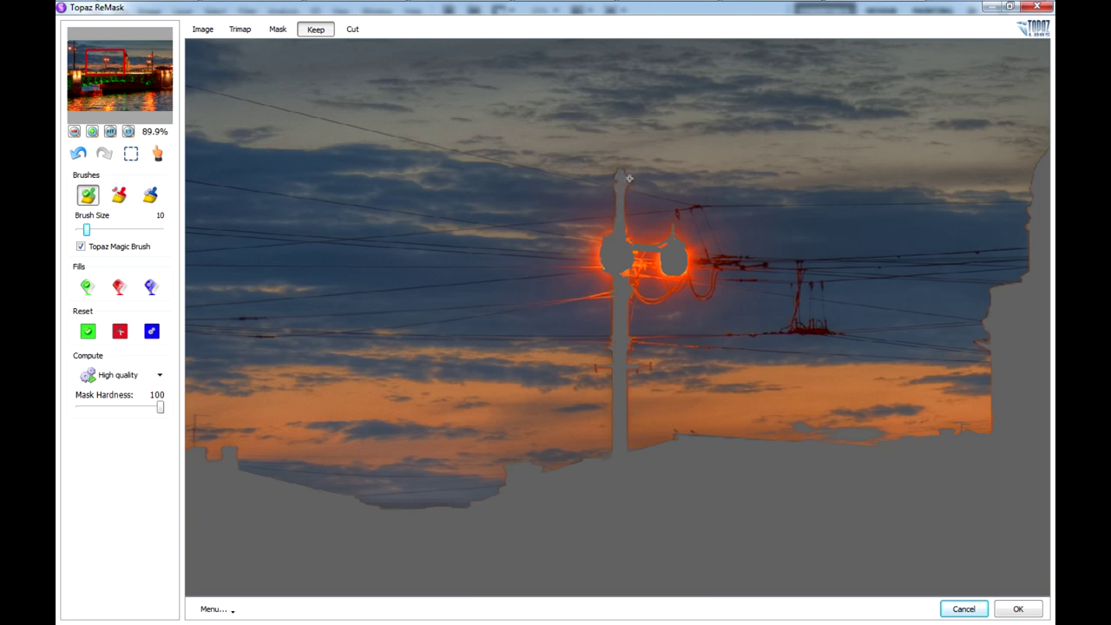
key(r)
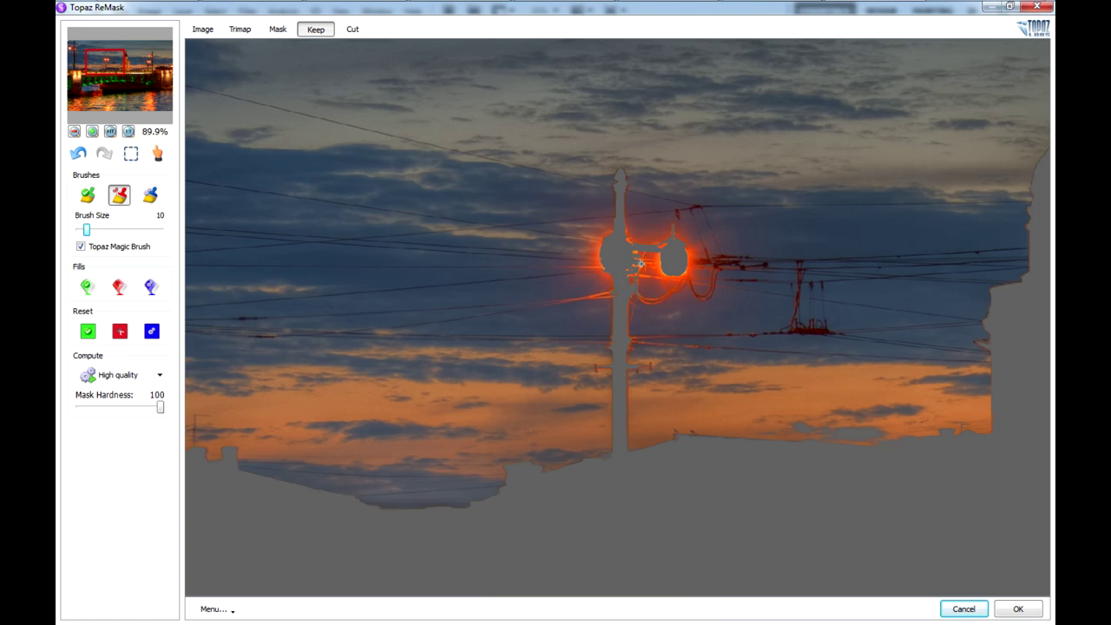
Pan up to the domed tower's top with the Cut brush active.
drag(776, 304, 533, 166)
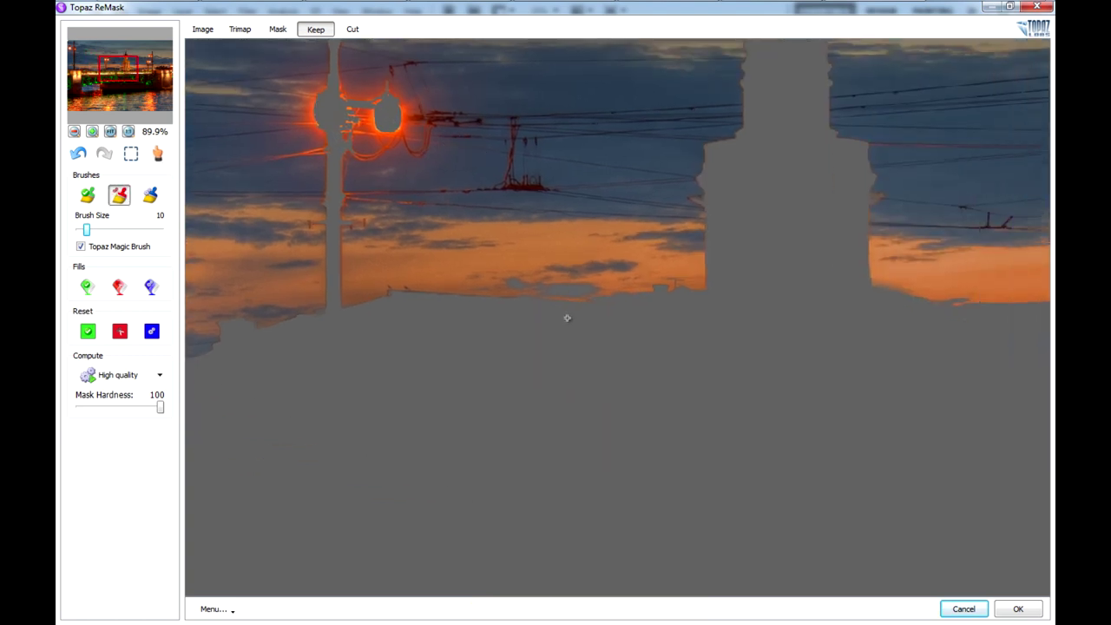
key(r)
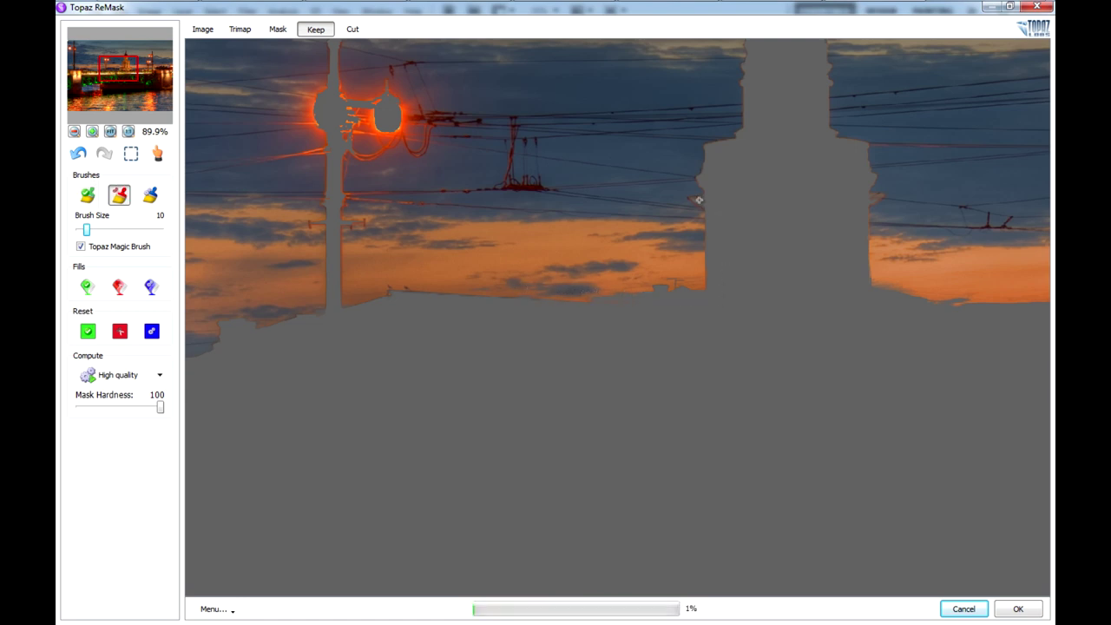
drag(763, 125, 748, 272)
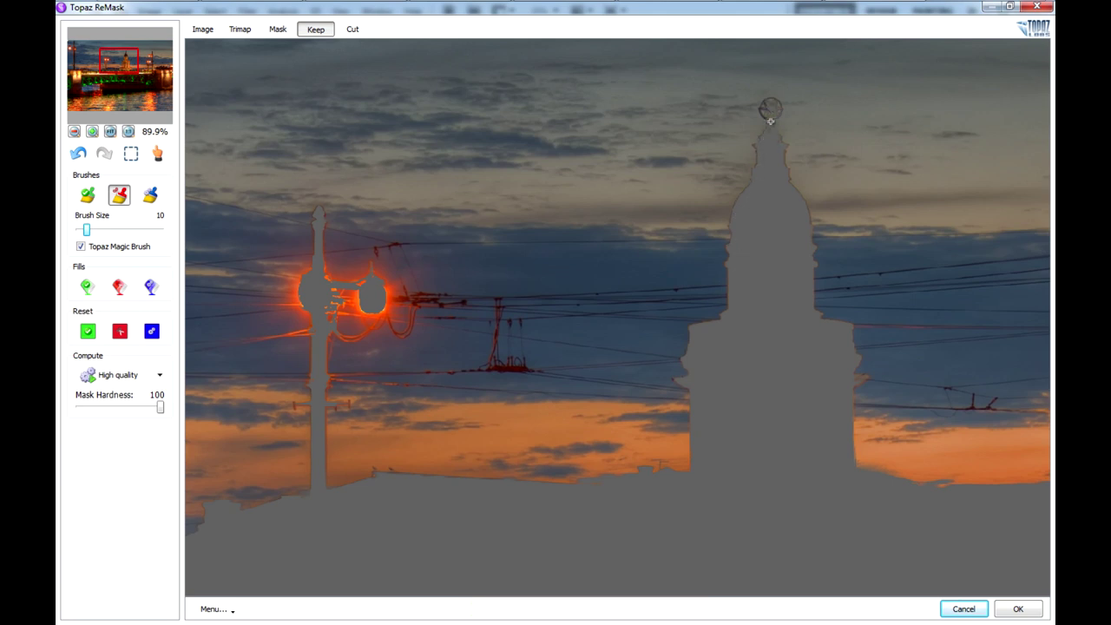
key(k)
key(c)
Mark the tall right lamp post, its bracket, lamps and lower-left column as cut.
key(space)
drag(846, 434, 720, 251)
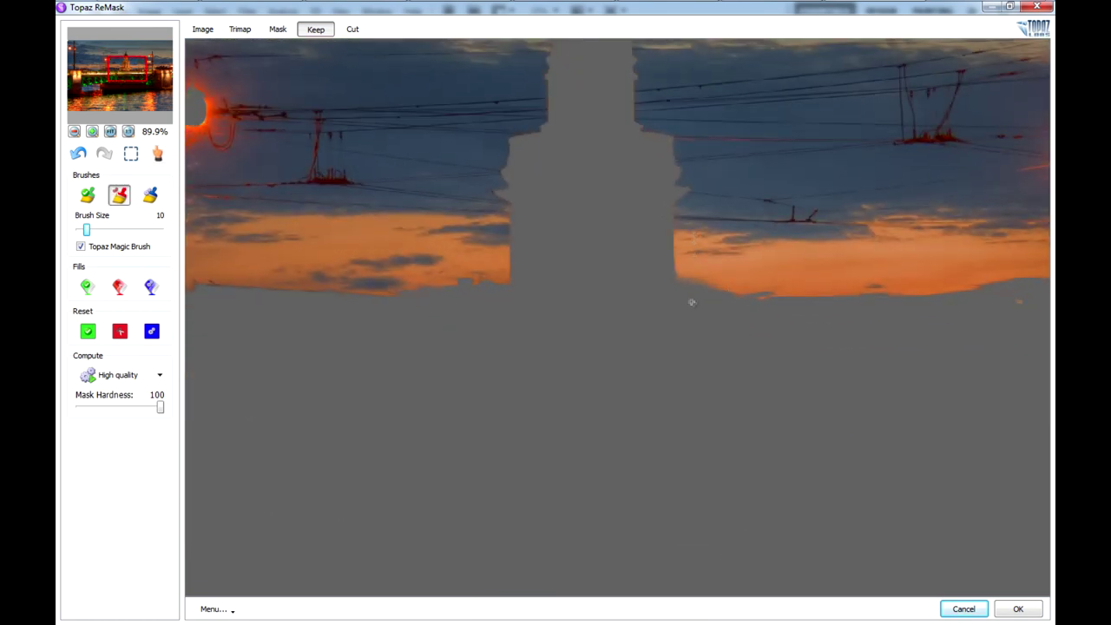
drag(769, 322, 544, 341)
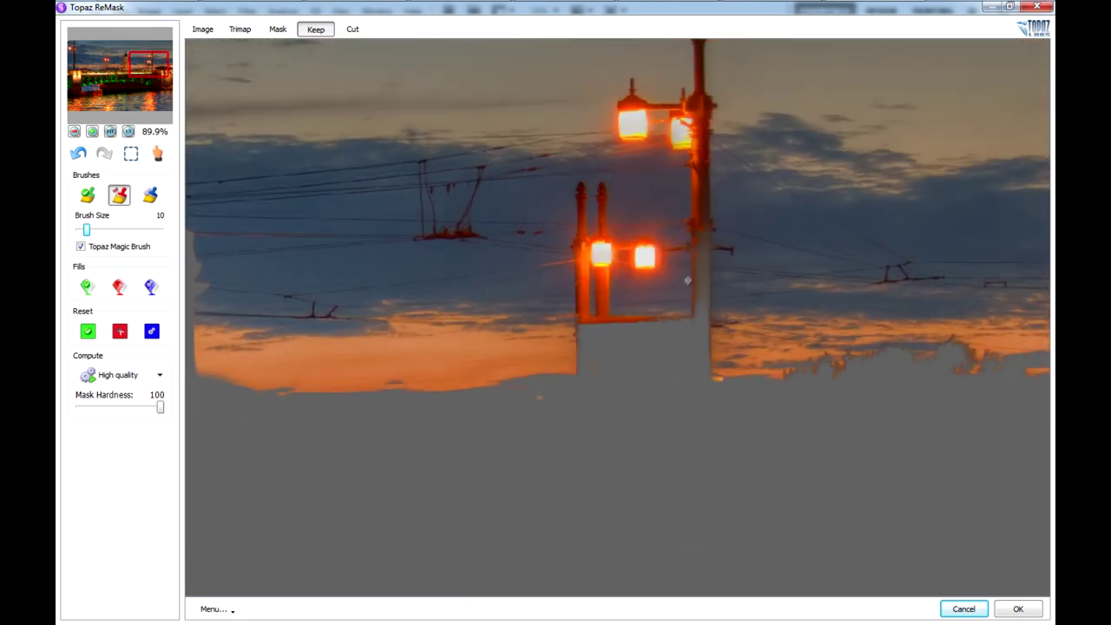
drag(707, 205, 707, 370)
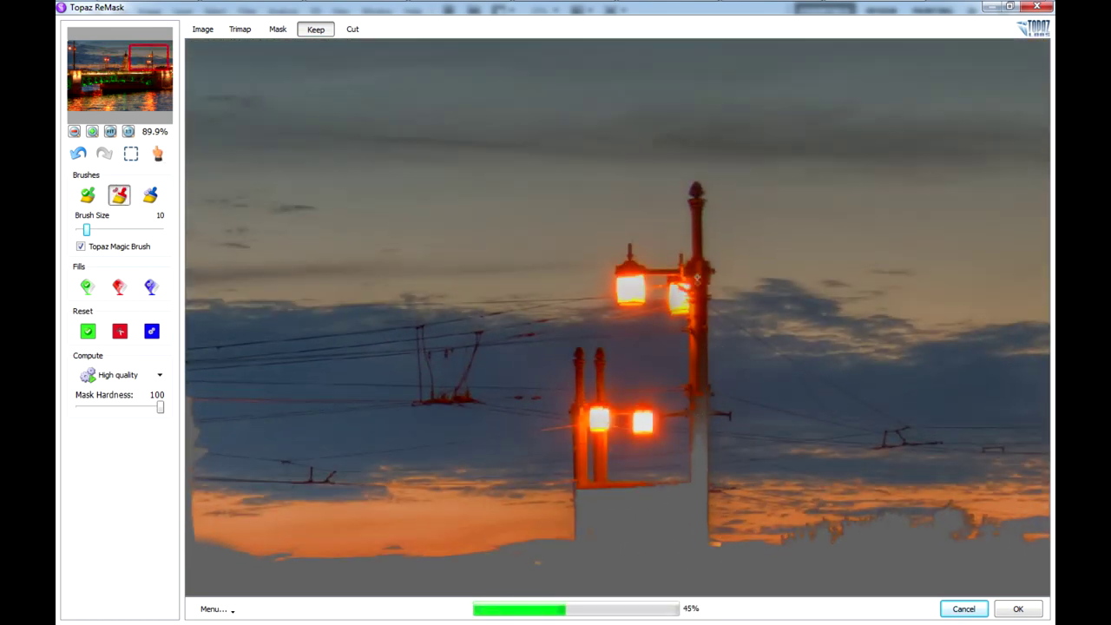
click(696, 223)
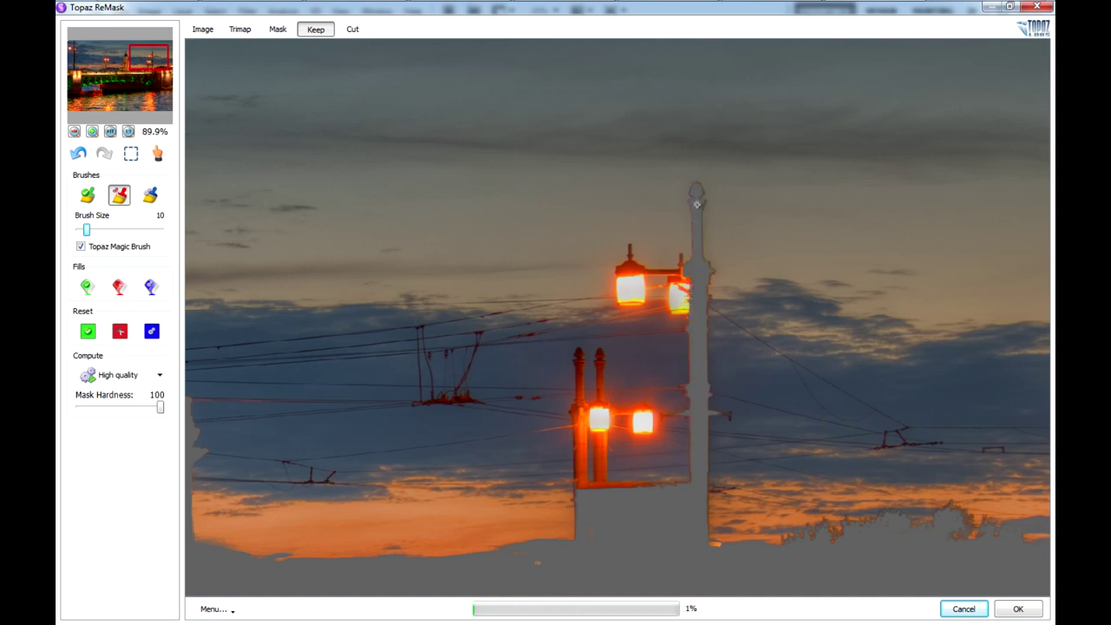
mouse_move(671, 272)
mouse_down()
mouse_move(622, 275)
mouse_move(627, 298)
mouse_move(642, 301)
mouse_up()
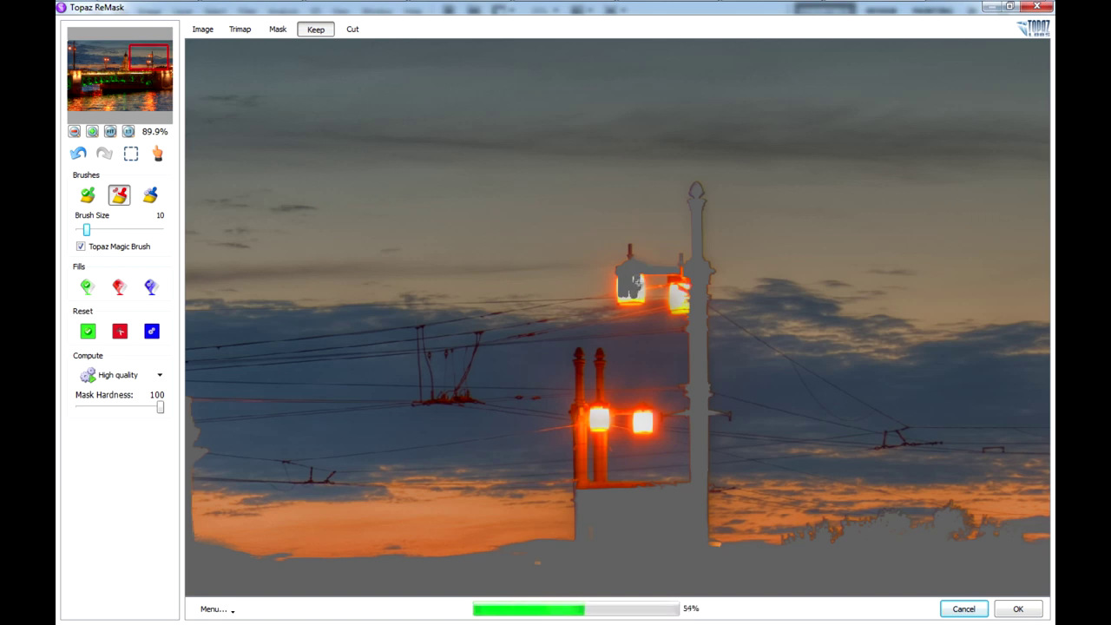
mouse_move(643, 417)
mouse_down()
mouse_move(647, 427)
mouse_move(601, 425)
mouse_move(599, 472)
mouse_up()
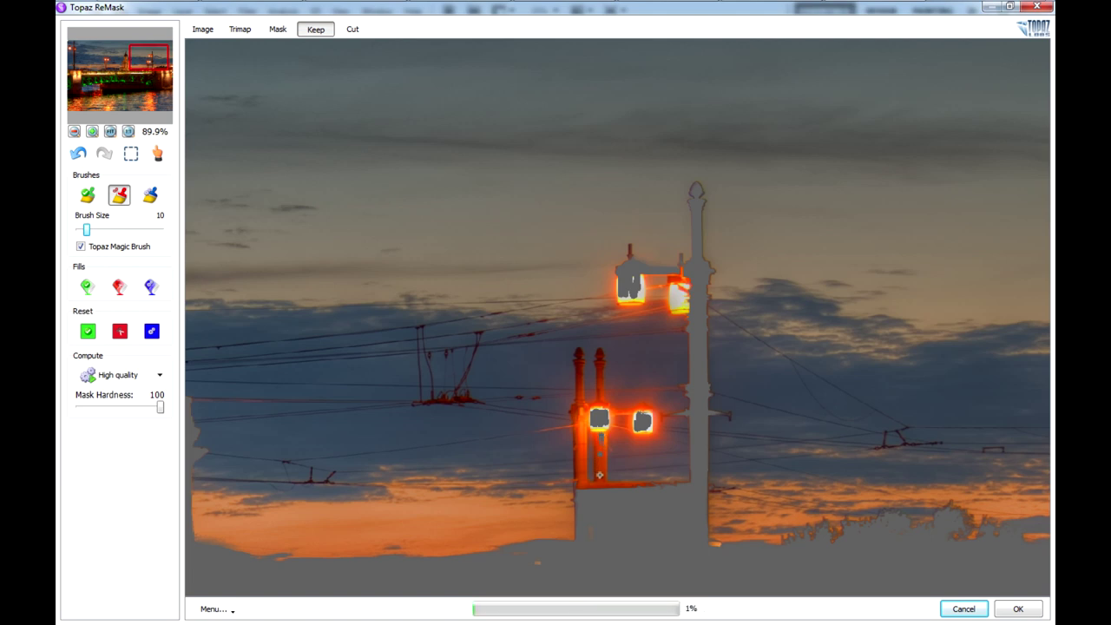
drag(600, 441, 599, 422)
drag(598, 372, 599, 415)
drag(754, 437, 642, 324)
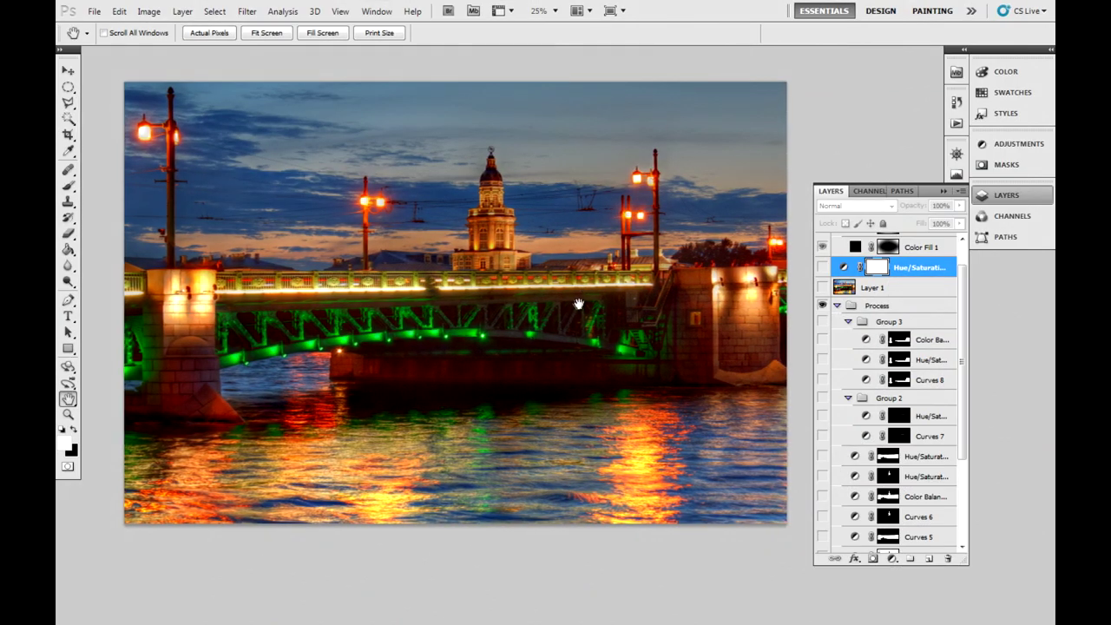
Ctrl-click the Curves 3 mask to select the river below the bridge.
drag(579, 303, 573, 302)
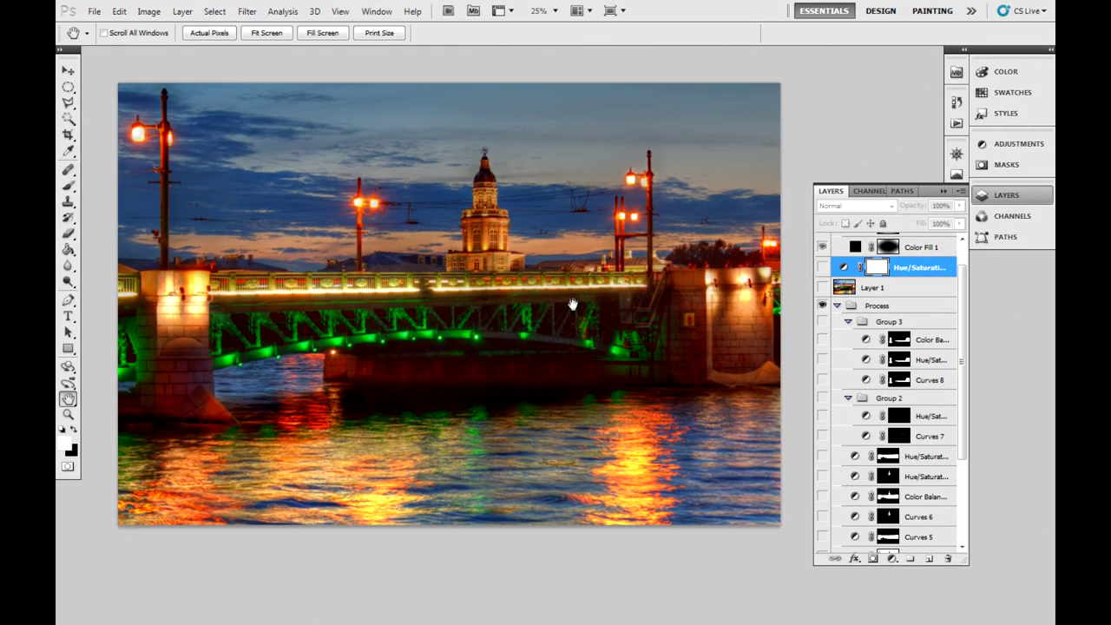
scroll(579, 287, down, 1)
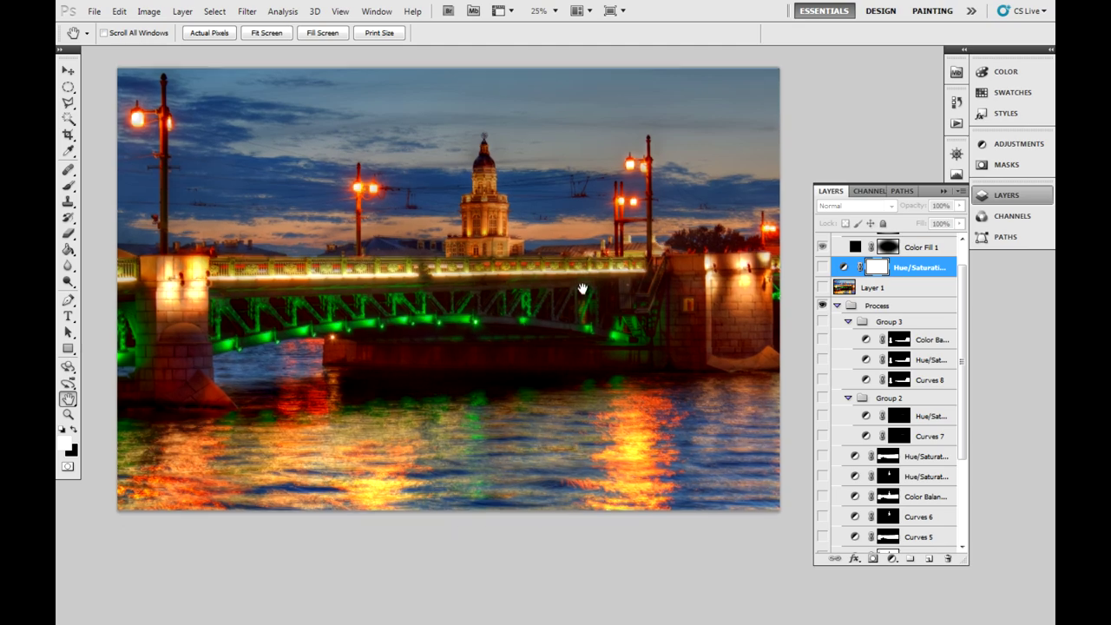
drag(581, 289, 620, 291)
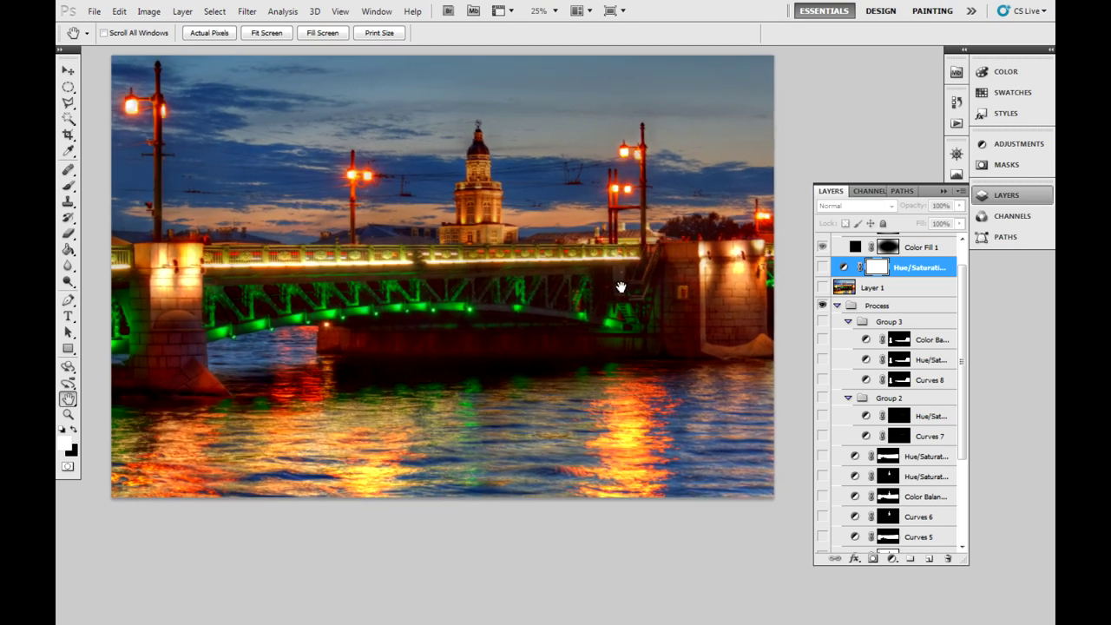
mouse_move(962, 347)
mouse_down()
mouse_move(962, 408)
mouse_move(969, 376)
mouse_up()
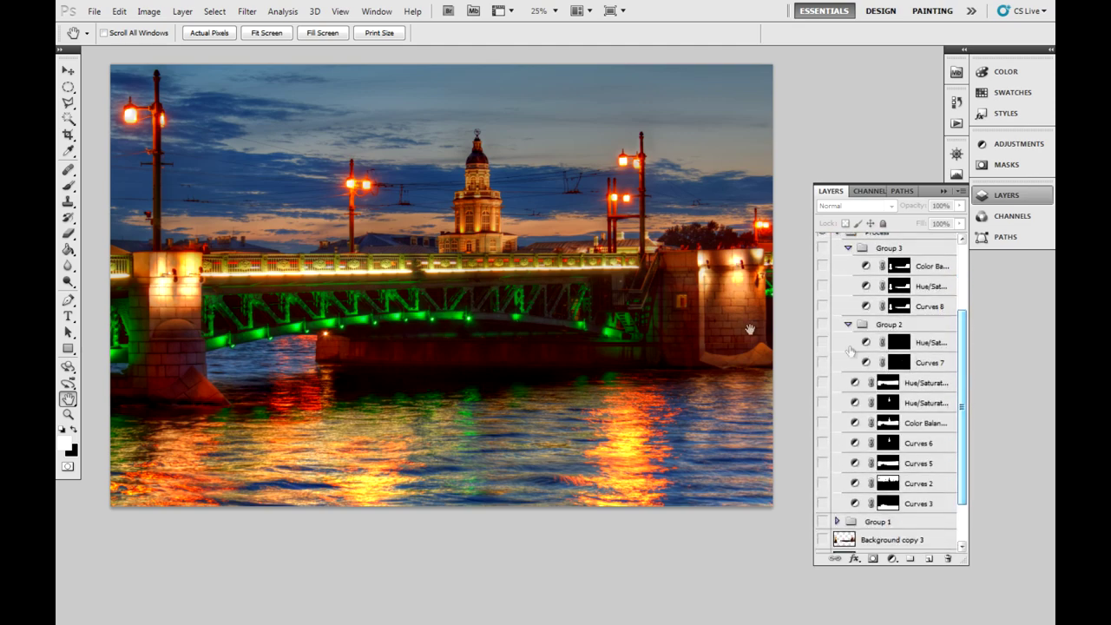
drag(613, 307, 612, 314)
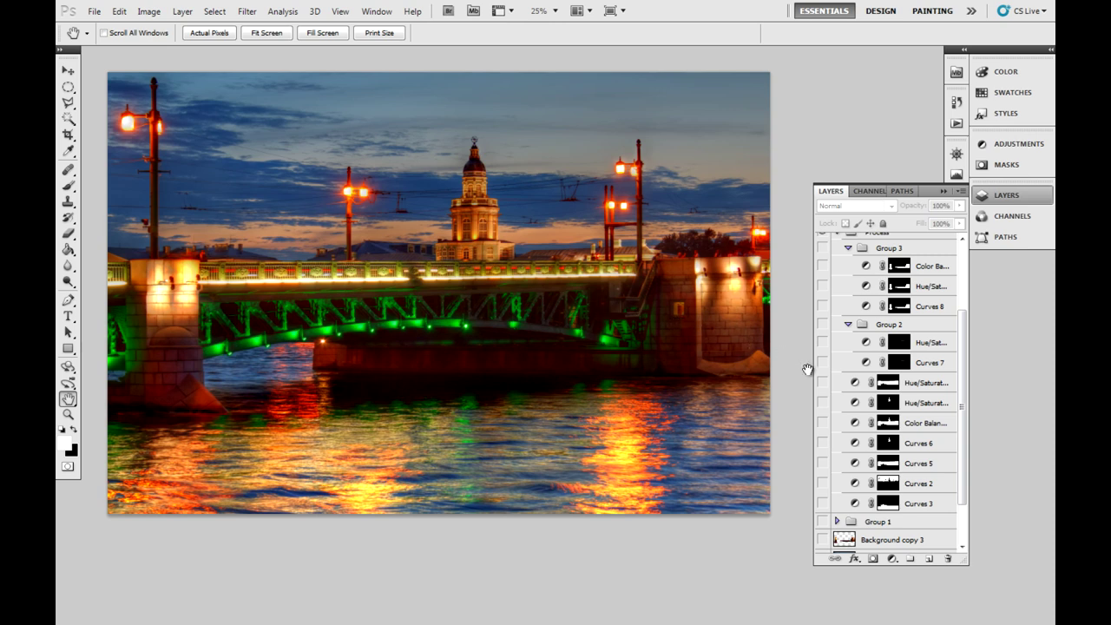
ctrl+click(890, 508)
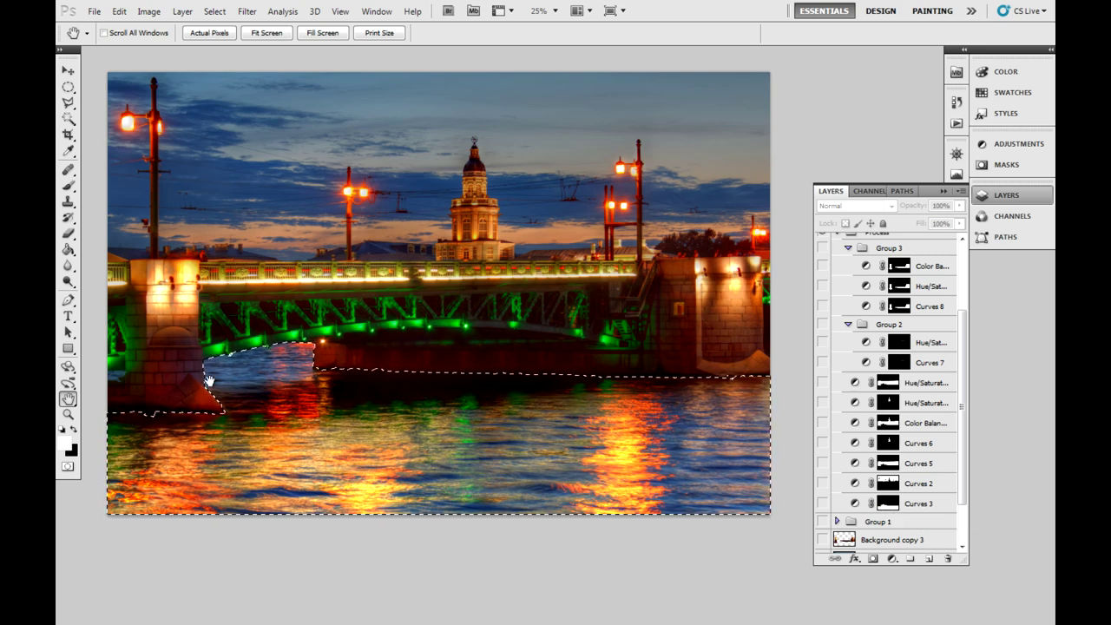
key(ctrl+d)
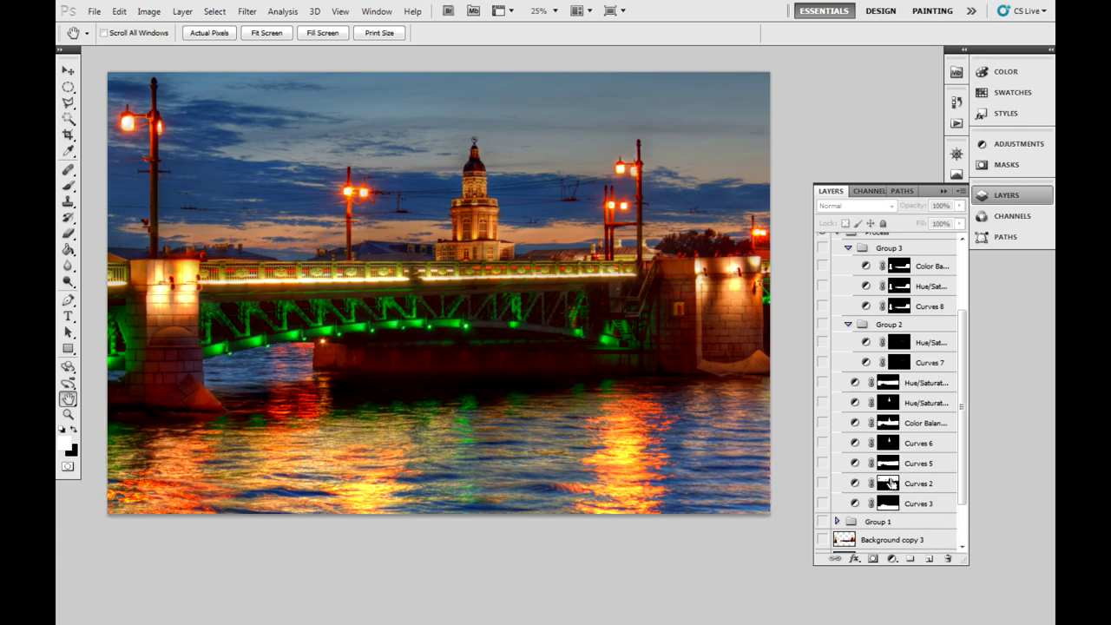
ctrl+click(889, 464)
ctrl+click(889, 445)
ctrl+click(888, 424)
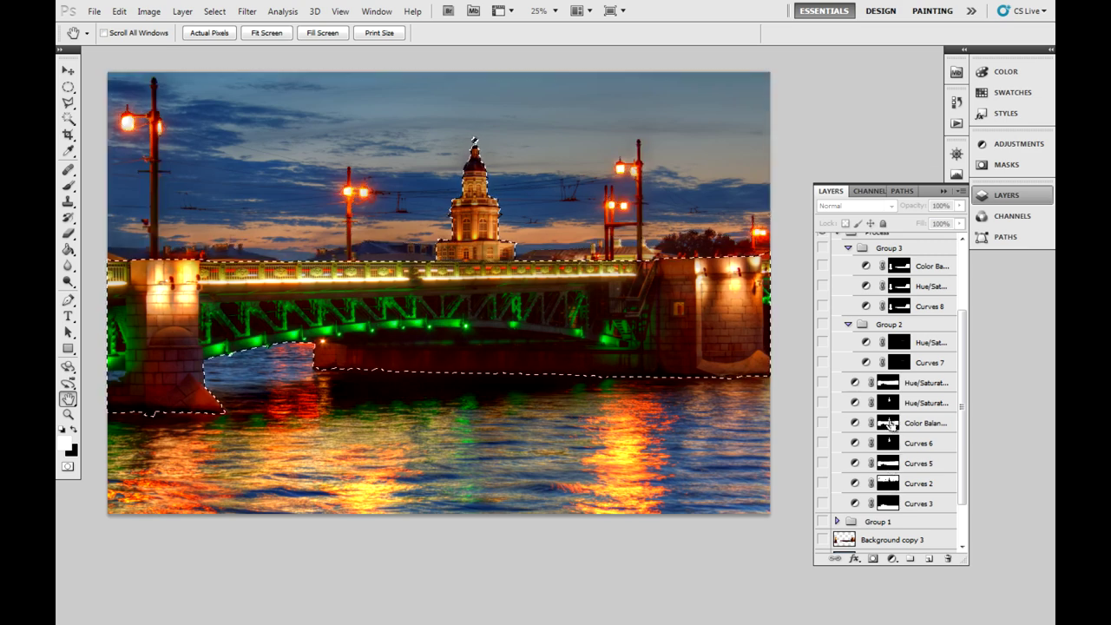
ctrl+click(890, 383)
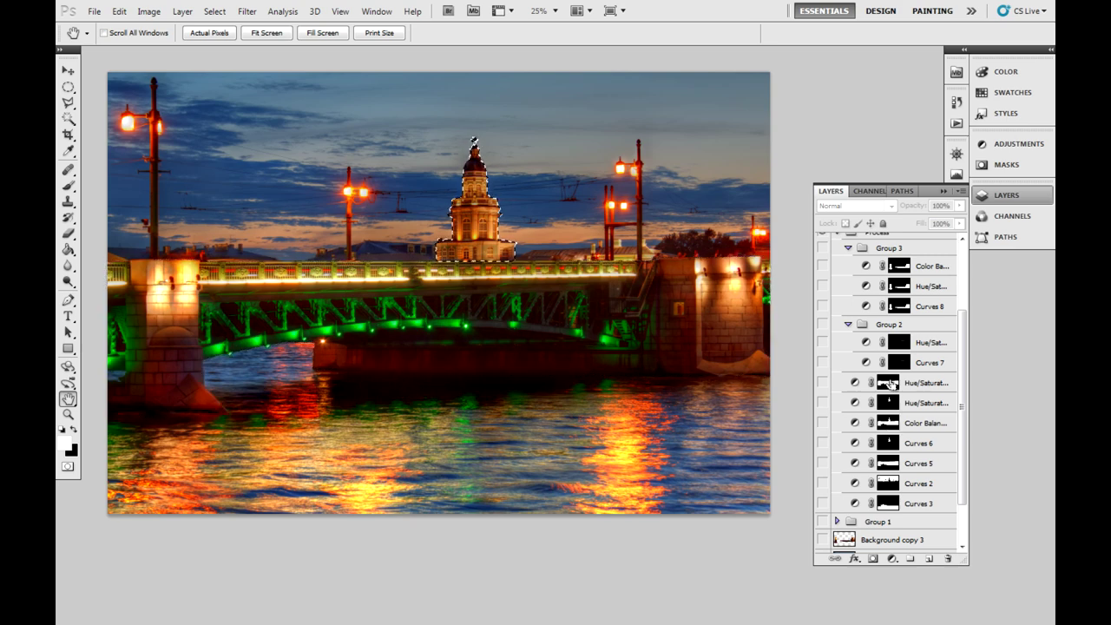
scroll(939, 416, up, 2)
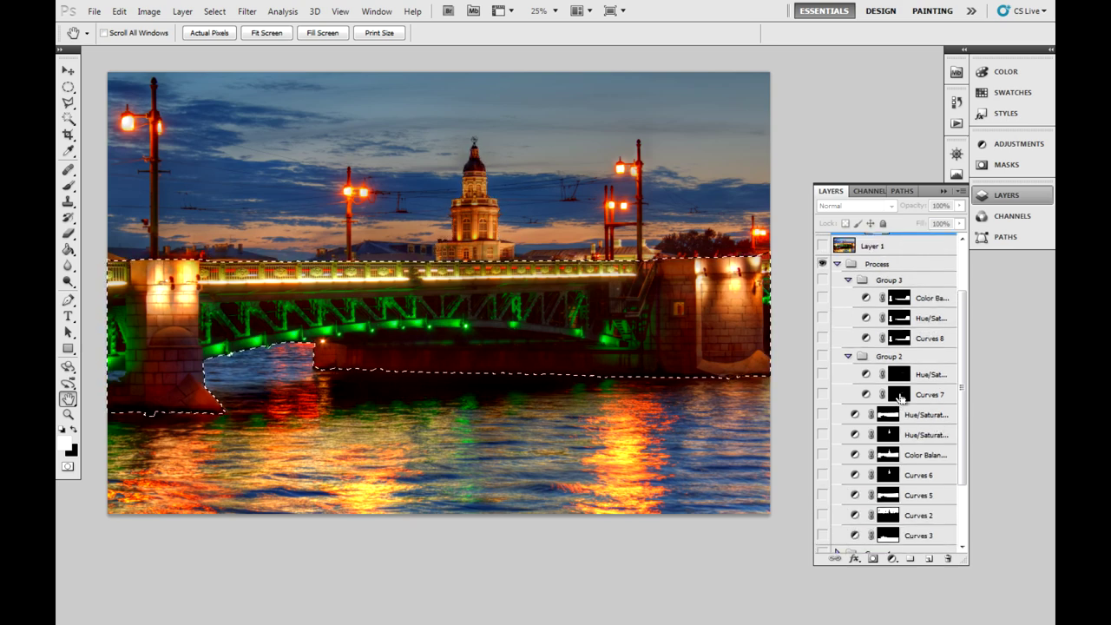
key(z)
click(407, 279)
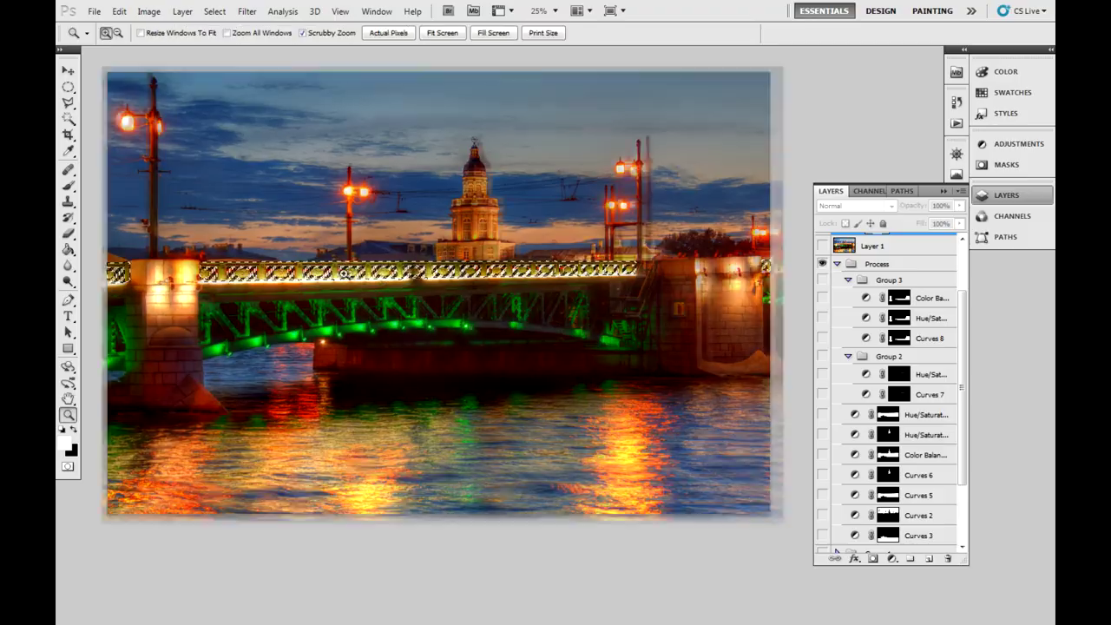
key(space)
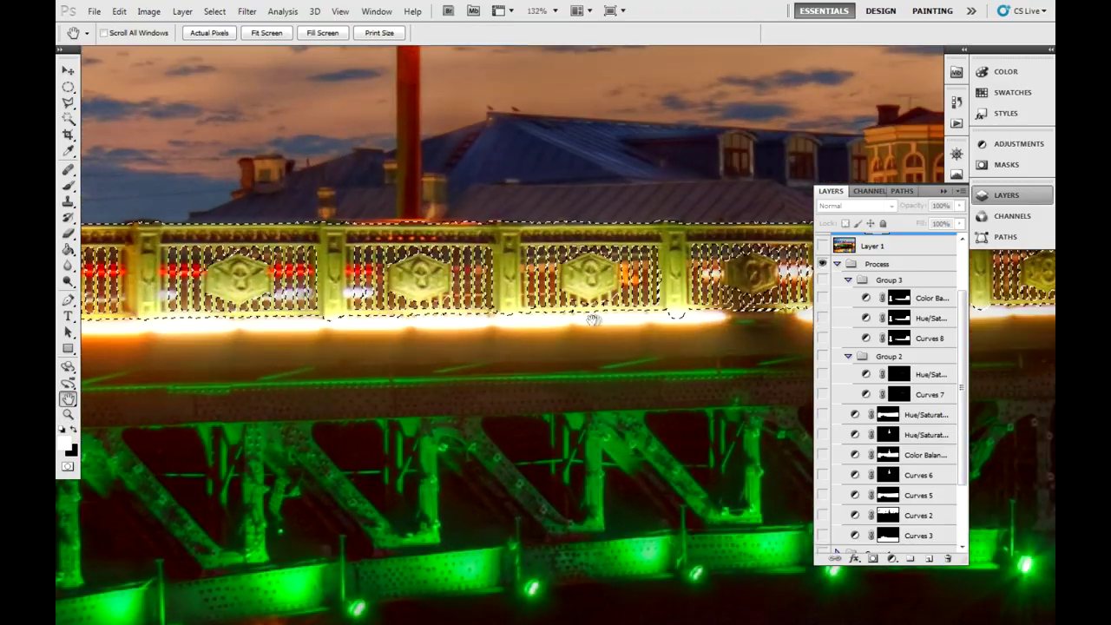
drag(595, 317, 534, 324)
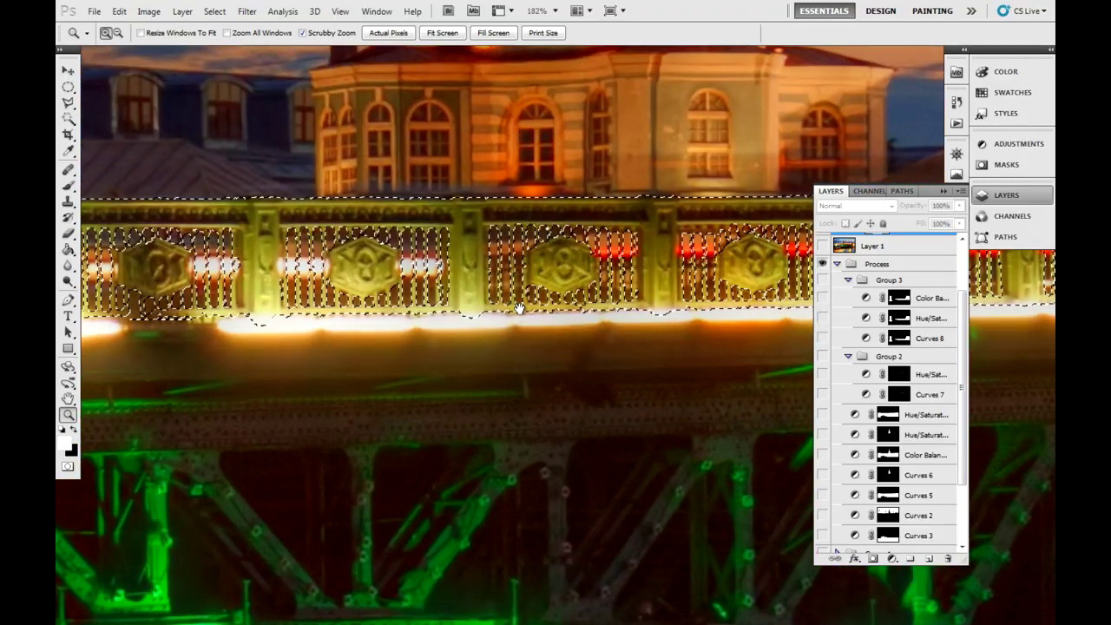
key(space)
mouse_move(518, 308)
mouse_down()
mouse_move(674, 311)
mouse_move(528, 305)
mouse_up()
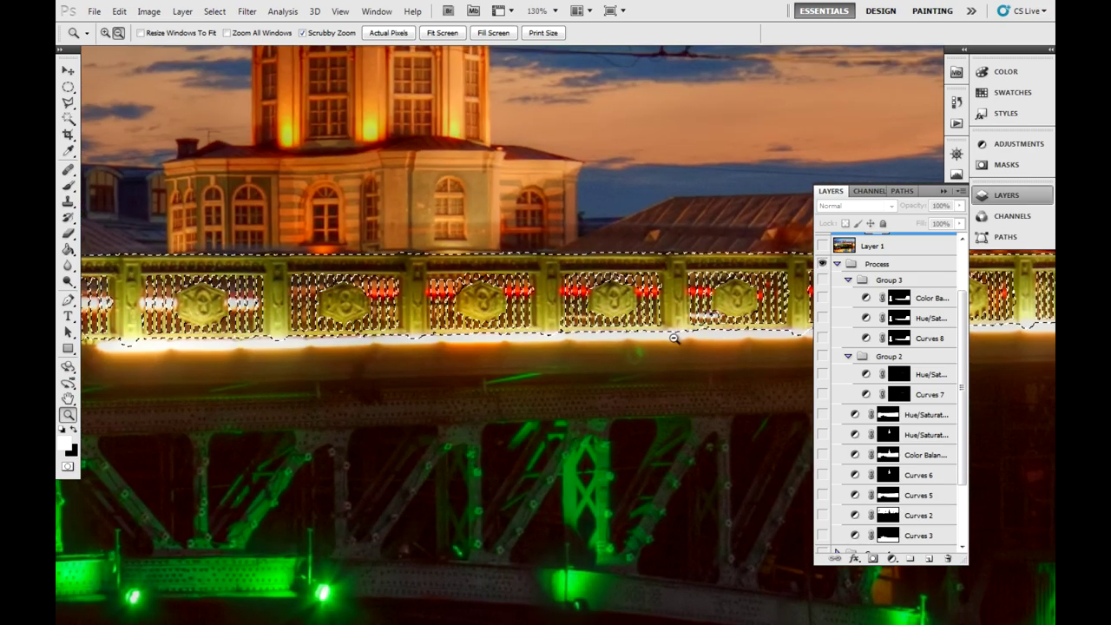
mouse_move(673, 322)
mouse_down()
mouse_move(633, 348)
mouse_move(487, 354)
mouse_up()
key(h)
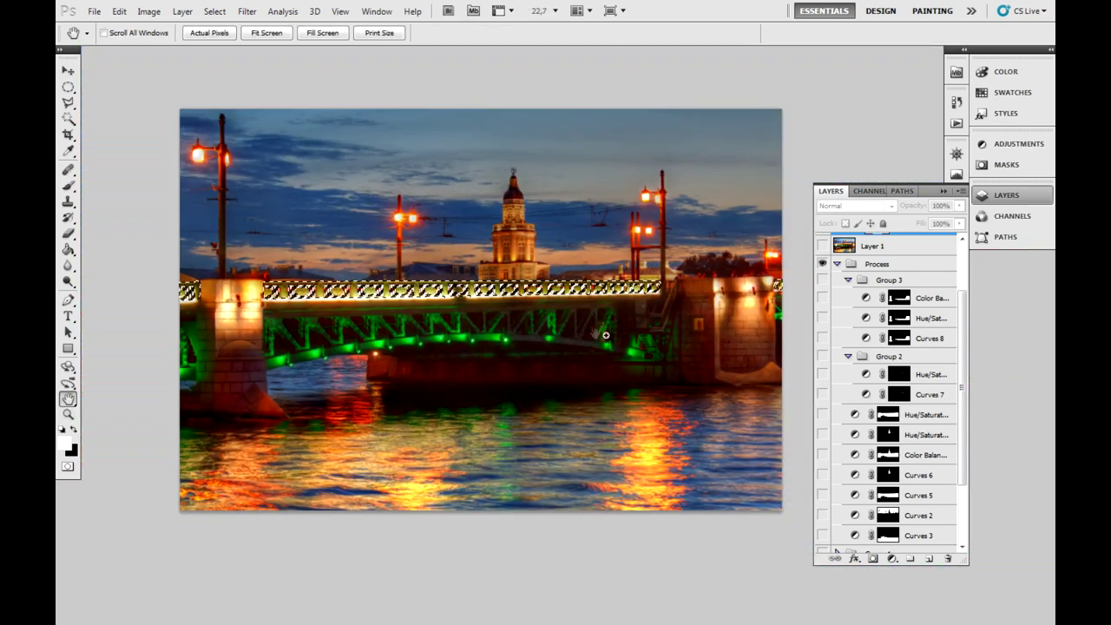
ctrl+click(901, 339)
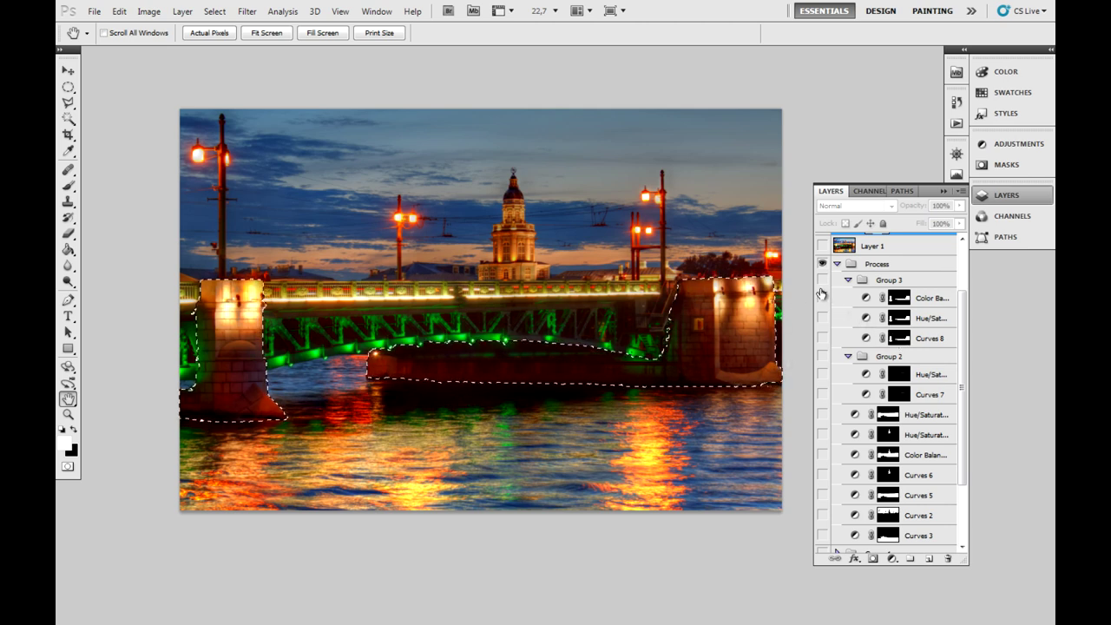
key(ctrl+d)
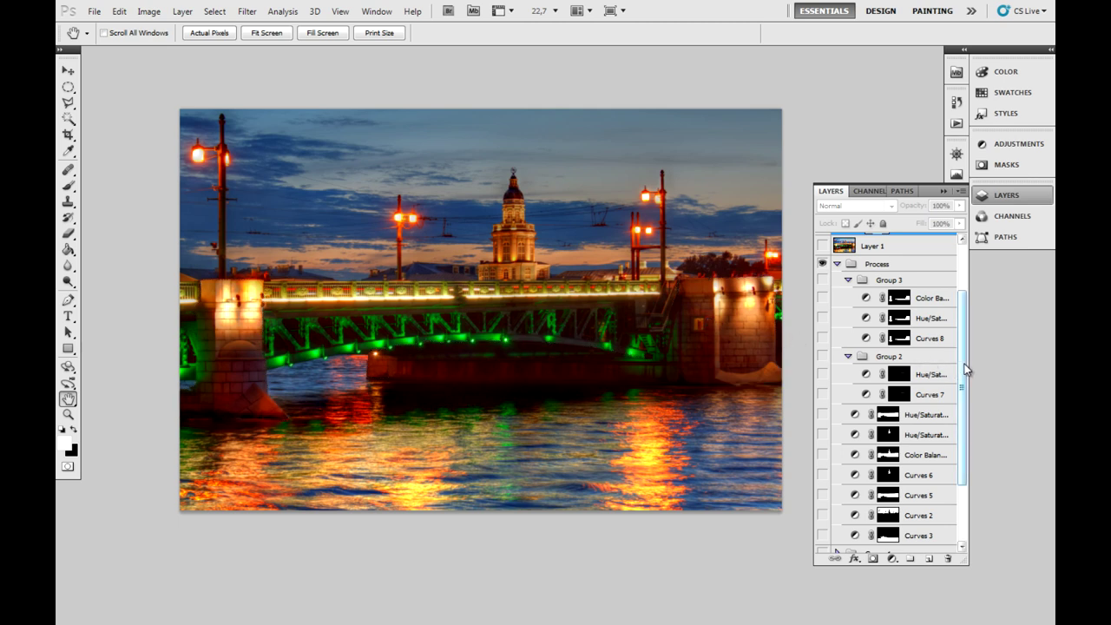
drag(961, 356, 965, 437)
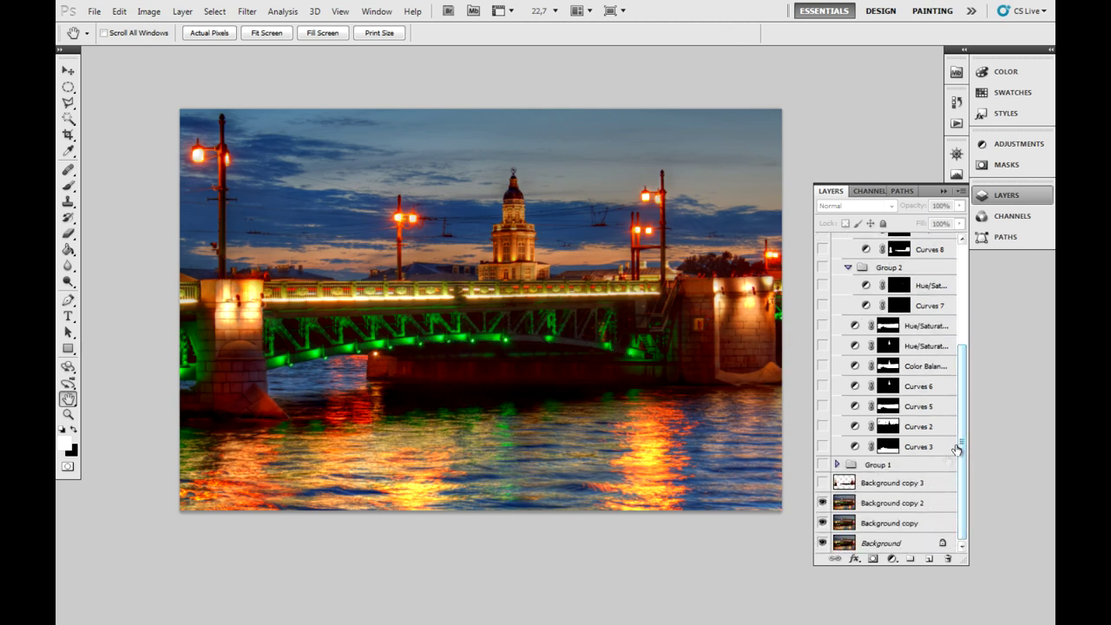
click(849, 484)
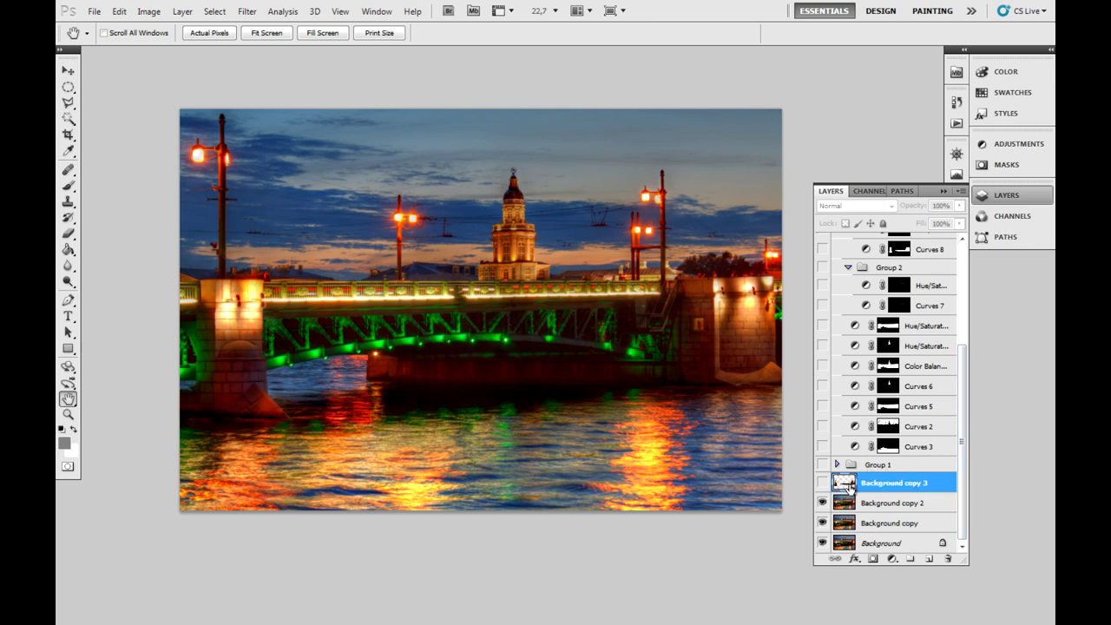
Load the water selection and add a Curves adjustment with a slight darkening point.
ctrl+click(883, 450)
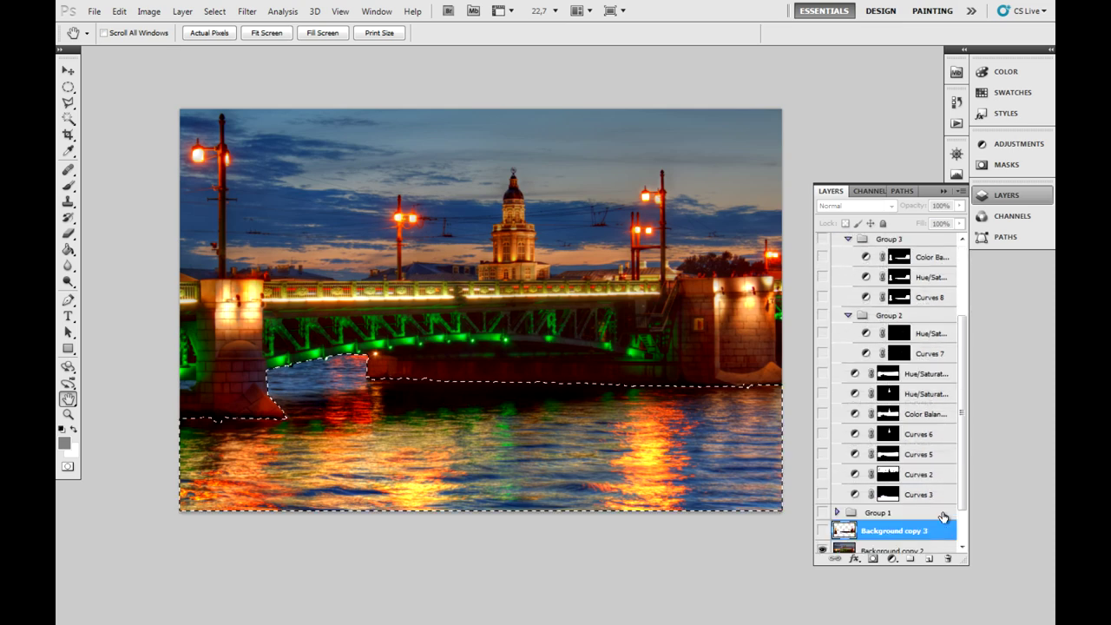
click(892, 558)
click(921, 354)
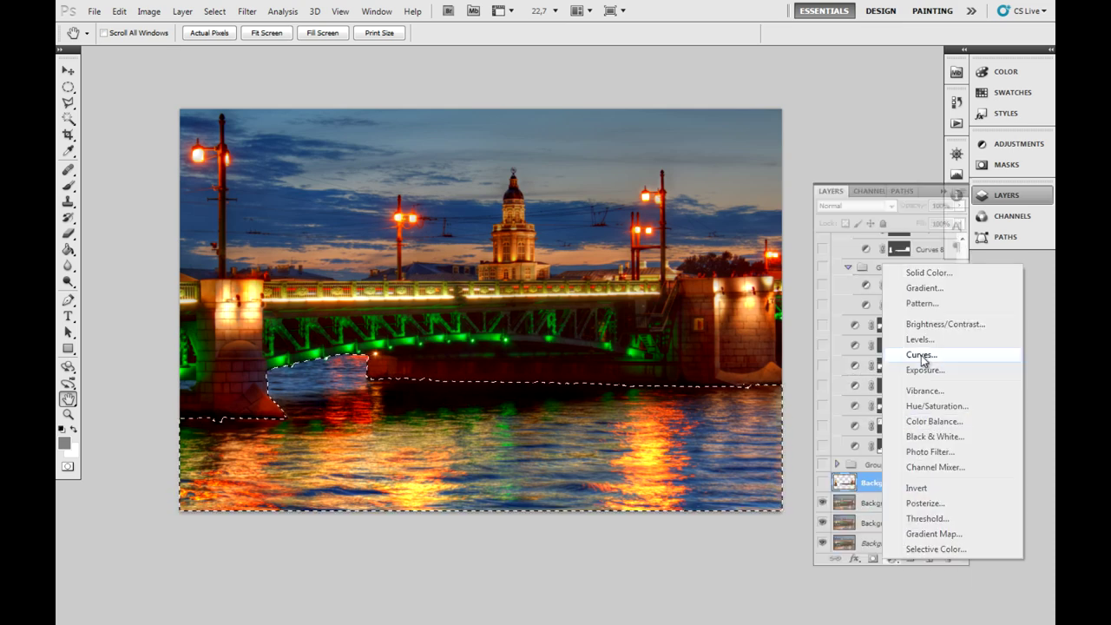
drag(876, 279, 874, 284)
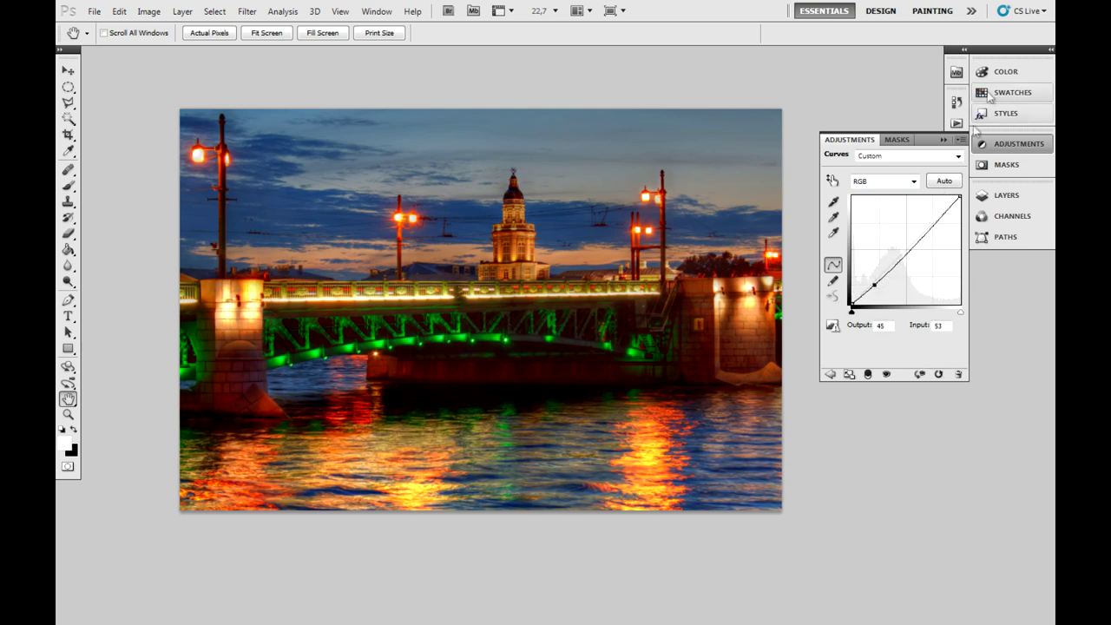
click(1051, 49)
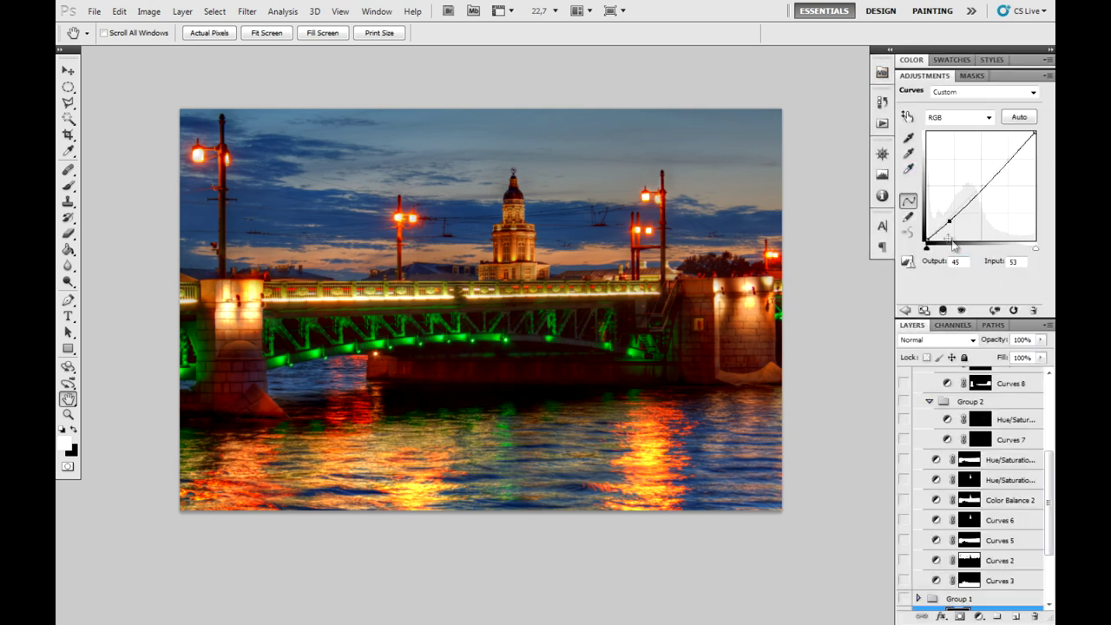
Add Curves 9 masked to the water with points about 69→57 and 172→182.
scroll(1049, 512, down, 2)
drag(972, 521, 1035, 615)
ctrl+click(969, 504)
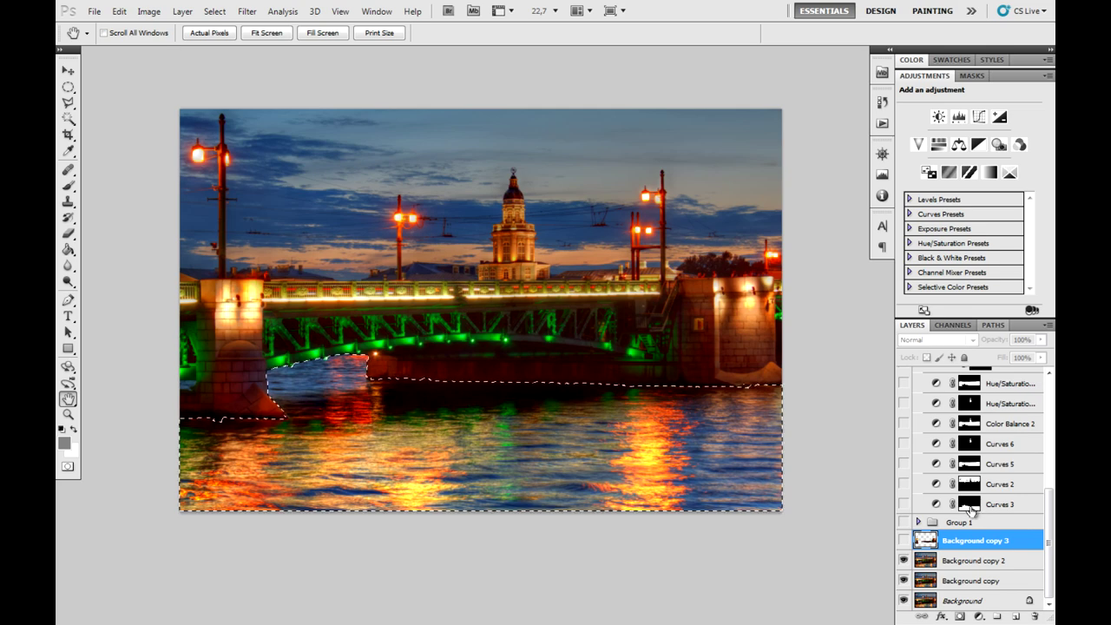
click(979, 616)
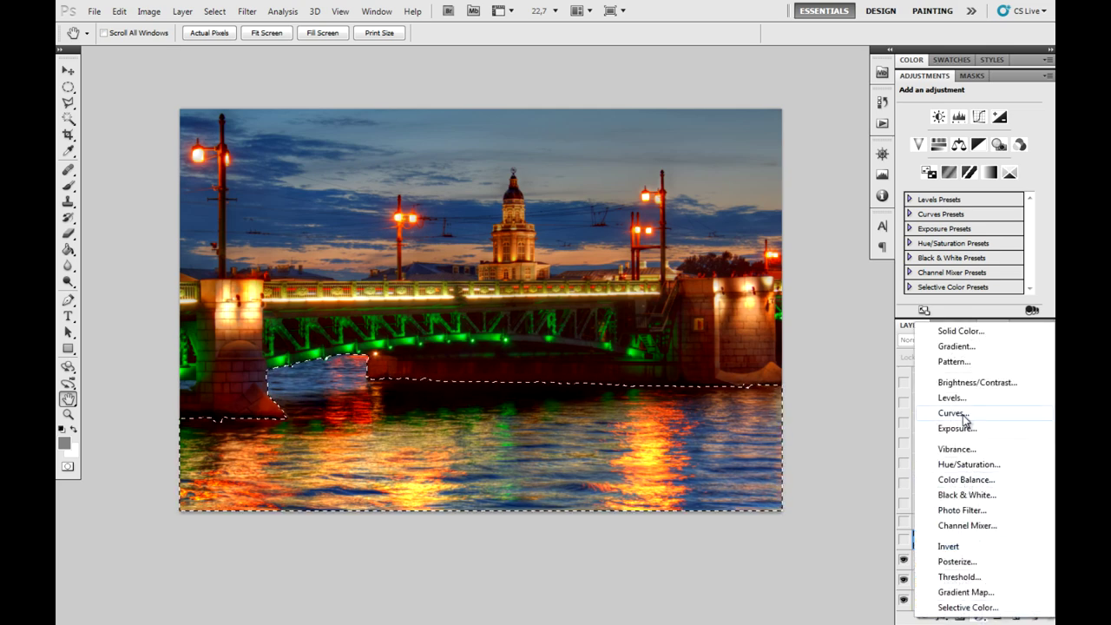
click(951, 414)
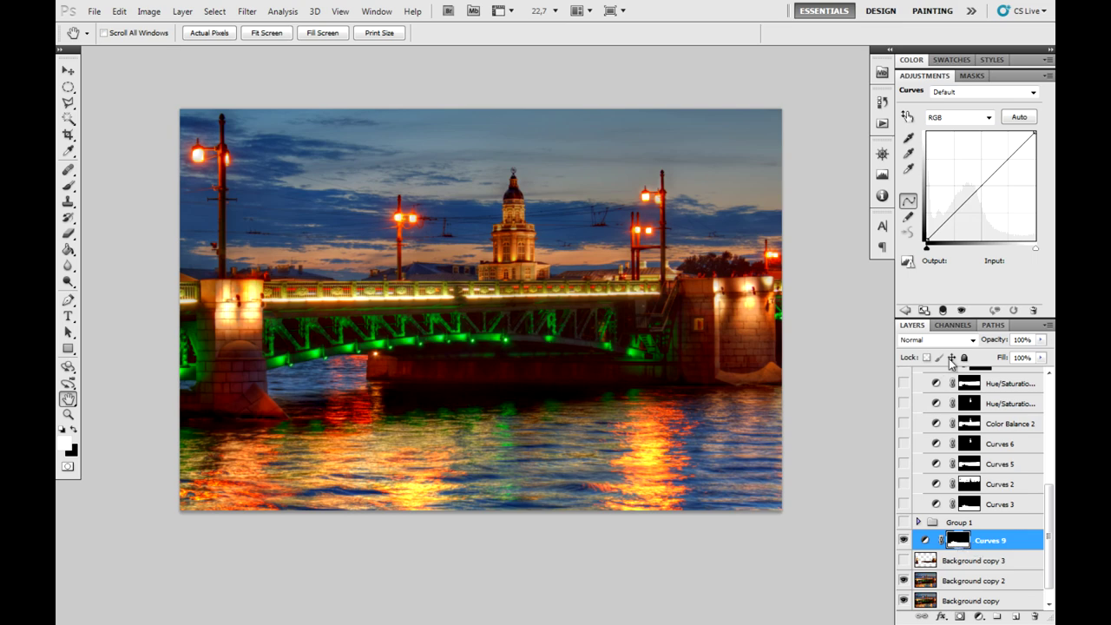
drag(955, 214, 957, 216)
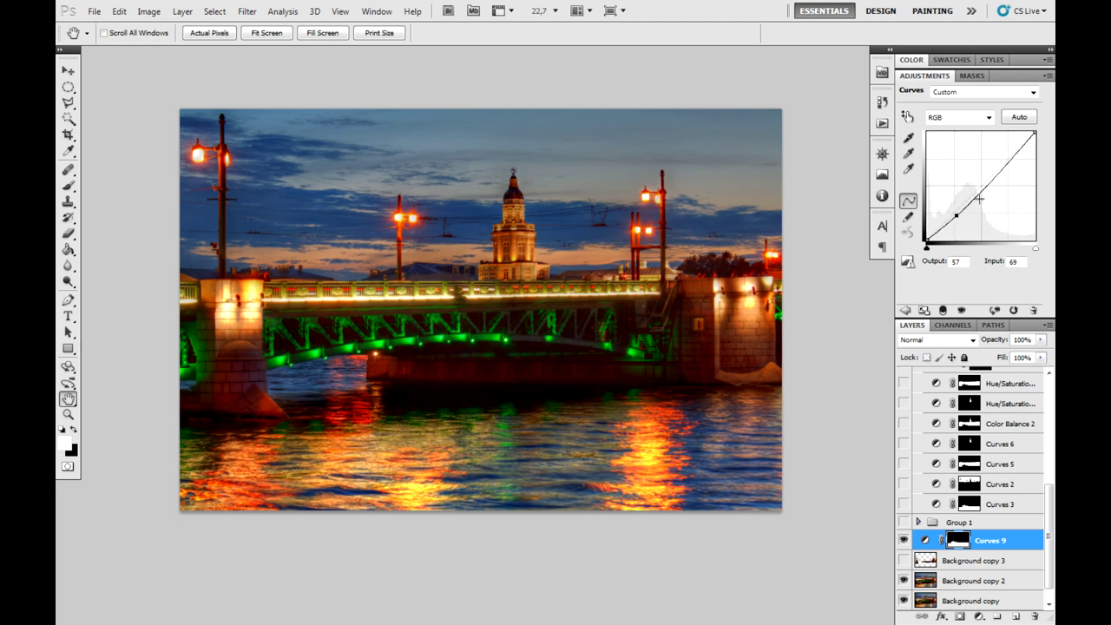
drag(1001, 169, 1001, 163)
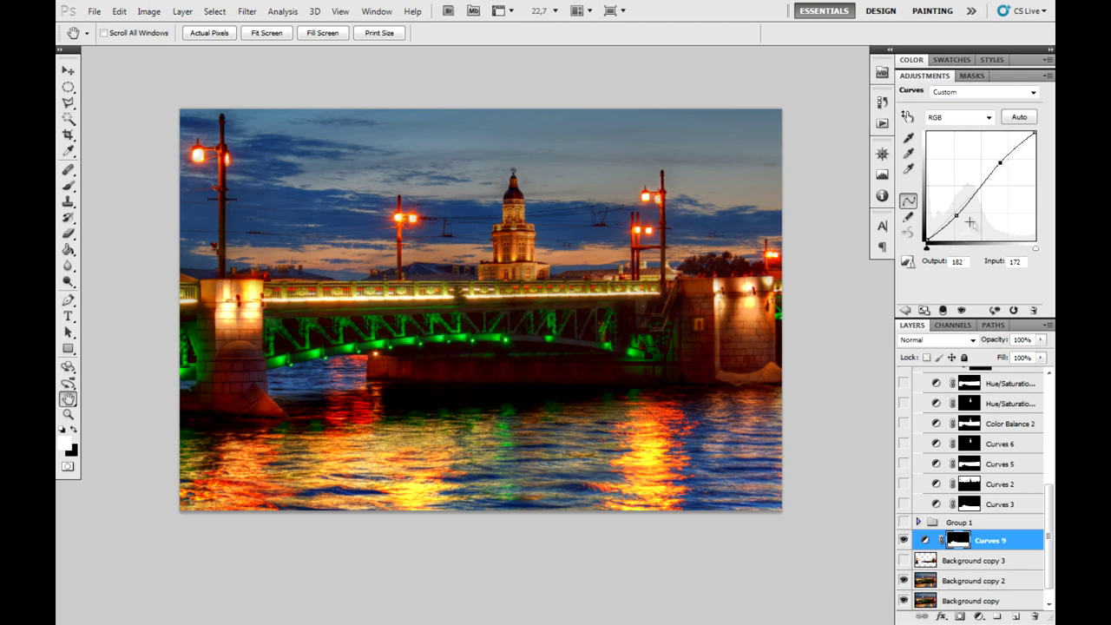
Make Curves 9 an S-curve (darker shadows, brighter highlights) and load the water mask as a selection.
drag(955, 215, 958, 213)
scroll(960, 540, down, 1)
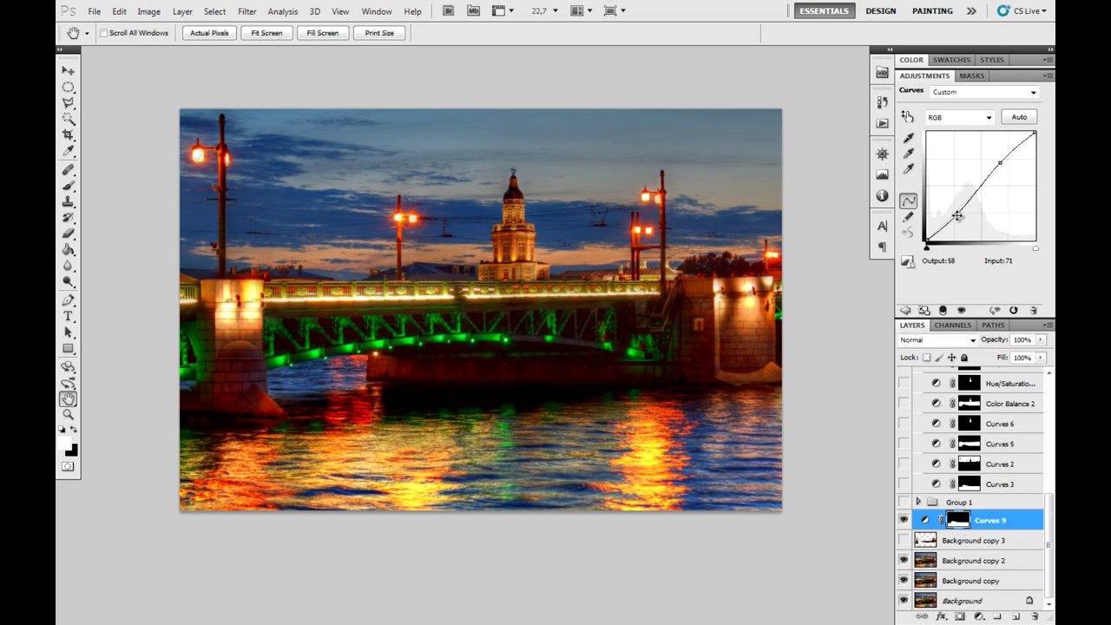
drag(958, 218, 956, 220)
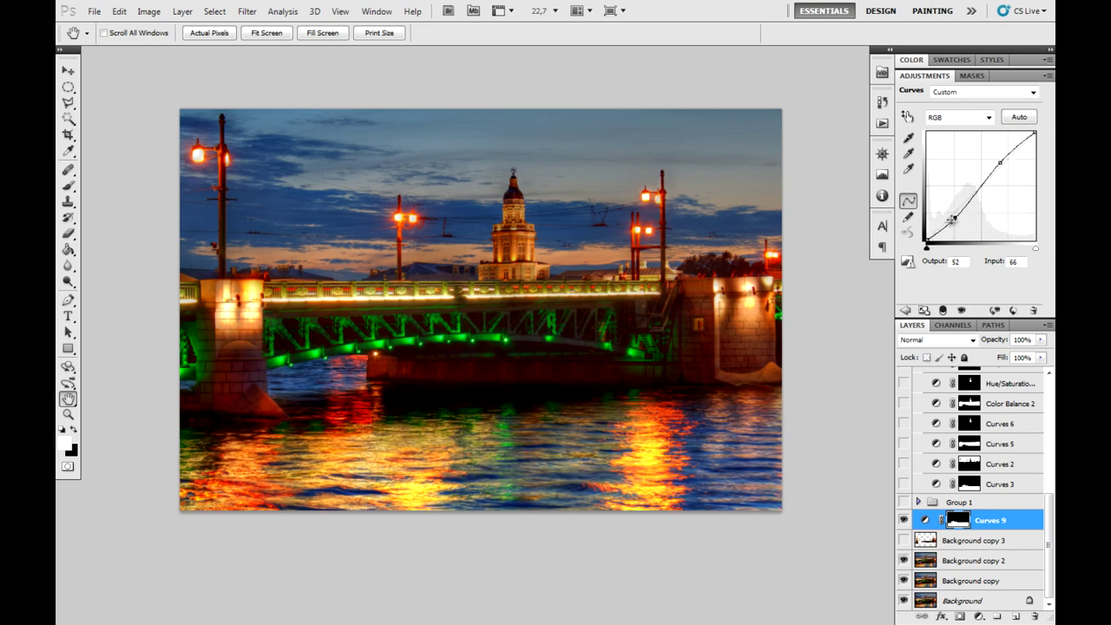
drag(1000, 163, 1006, 168)
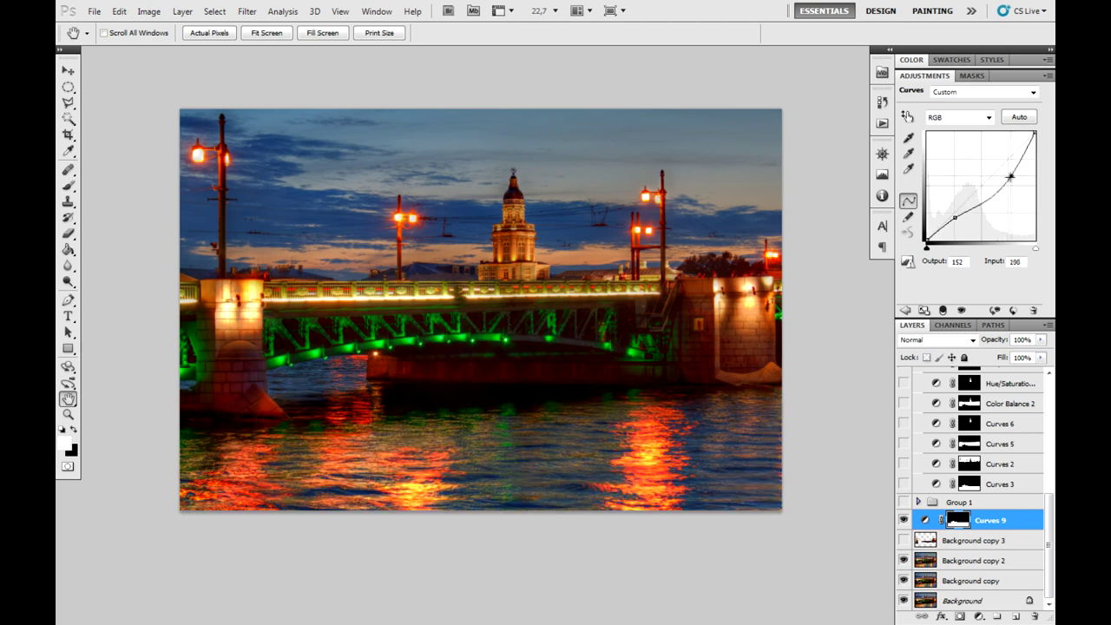
drag(1005, 169, 998, 160)
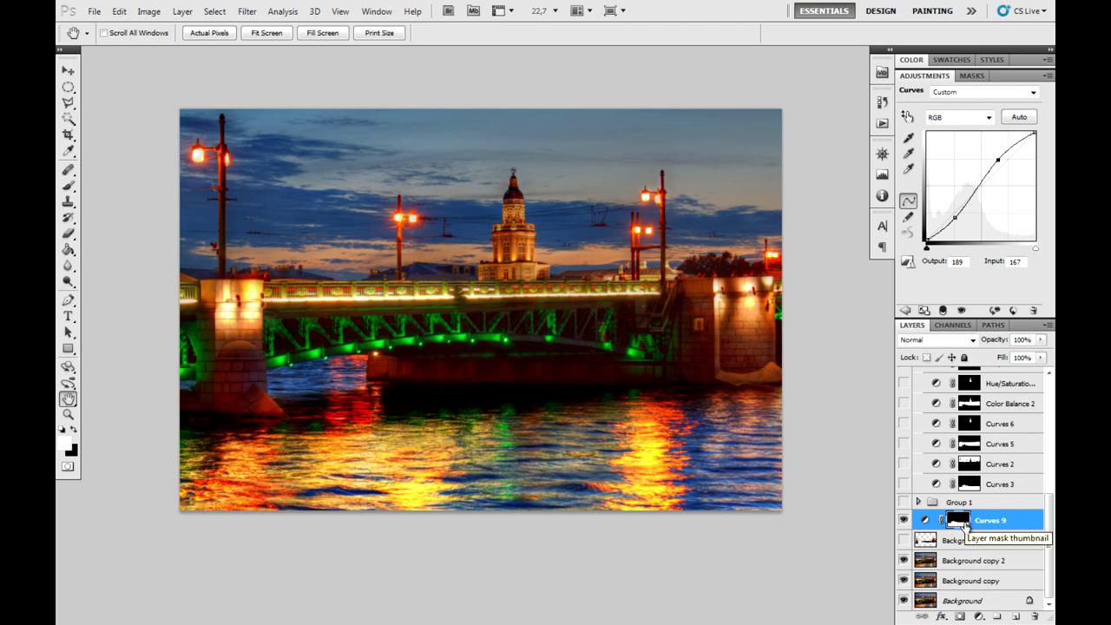
ctrl+click(964, 526)
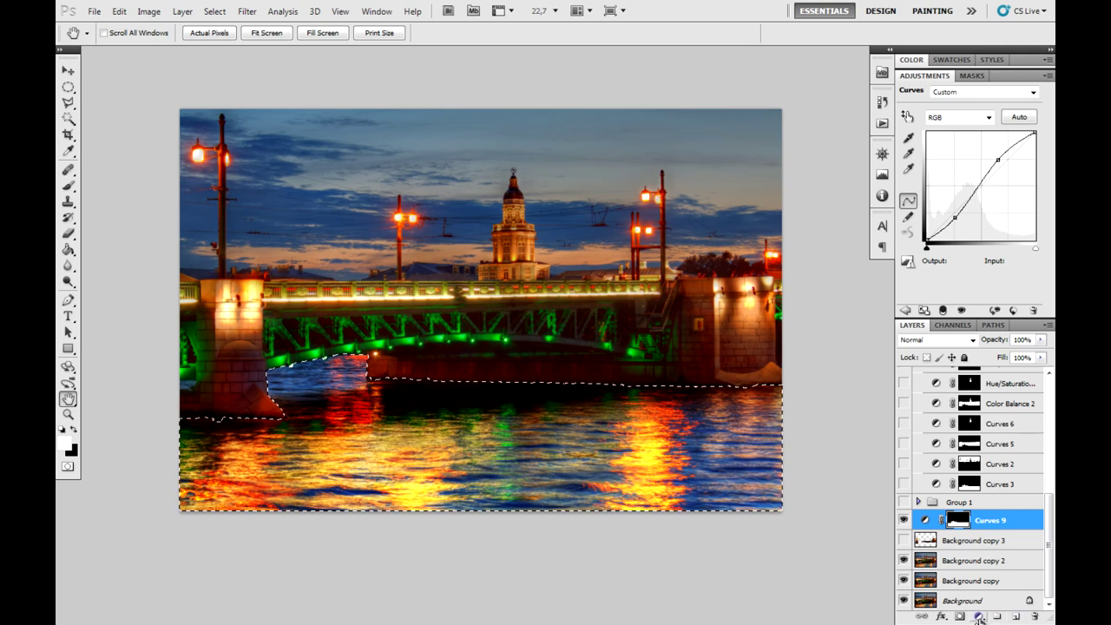
click(979, 615)
Add a Hue/Saturation 9 layer masked to the water with Saturation set to +18.
click(969, 465)
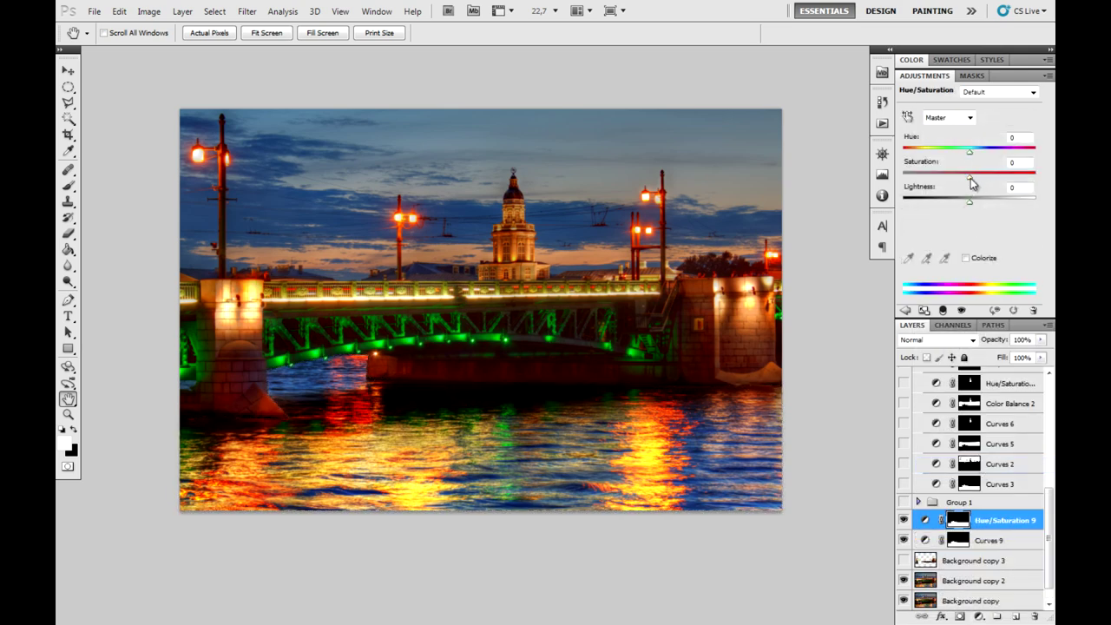
mouse_move(971, 178)
mouse_down()
mouse_move(1001, 175)
mouse_move(946, 177)
mouse_up()
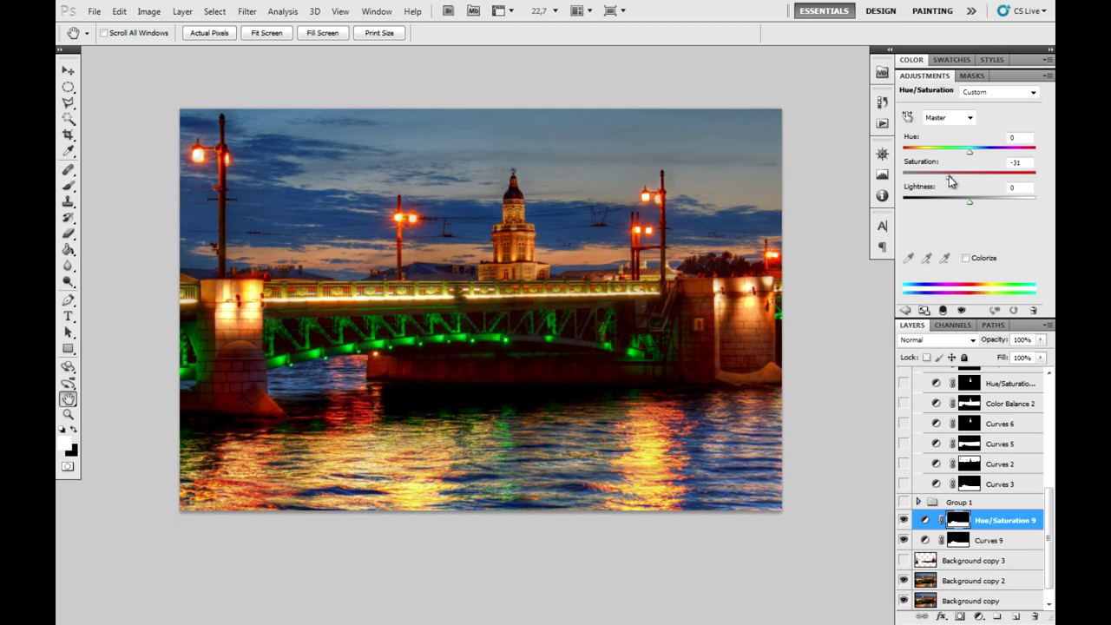
drag(949, 177, 962, 179)
drag(966, 183, 981, 179)
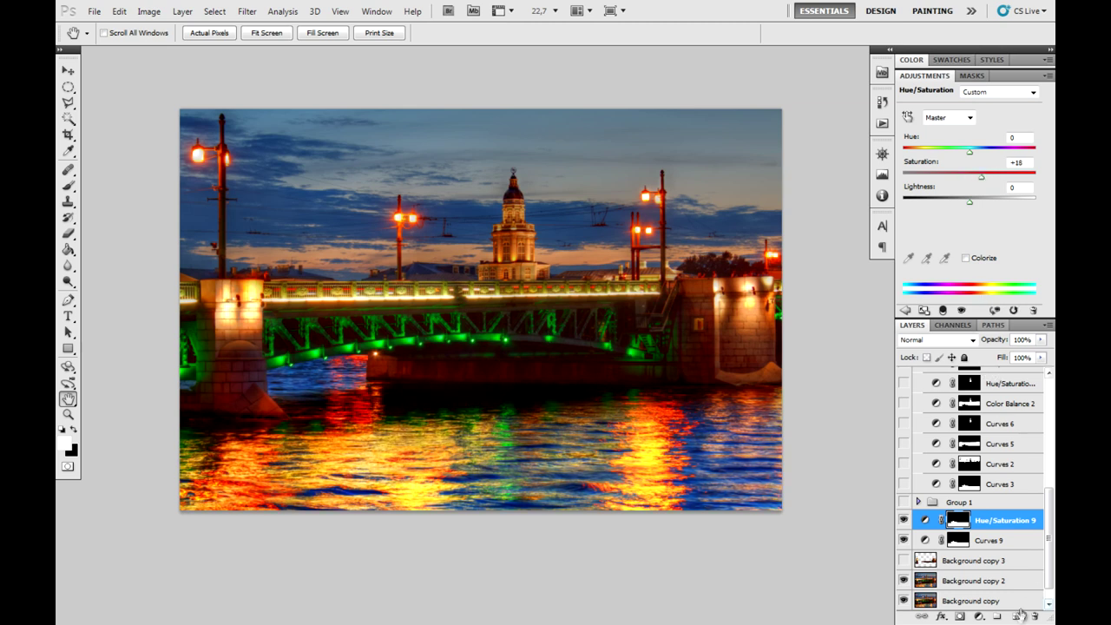
click(985, 616)
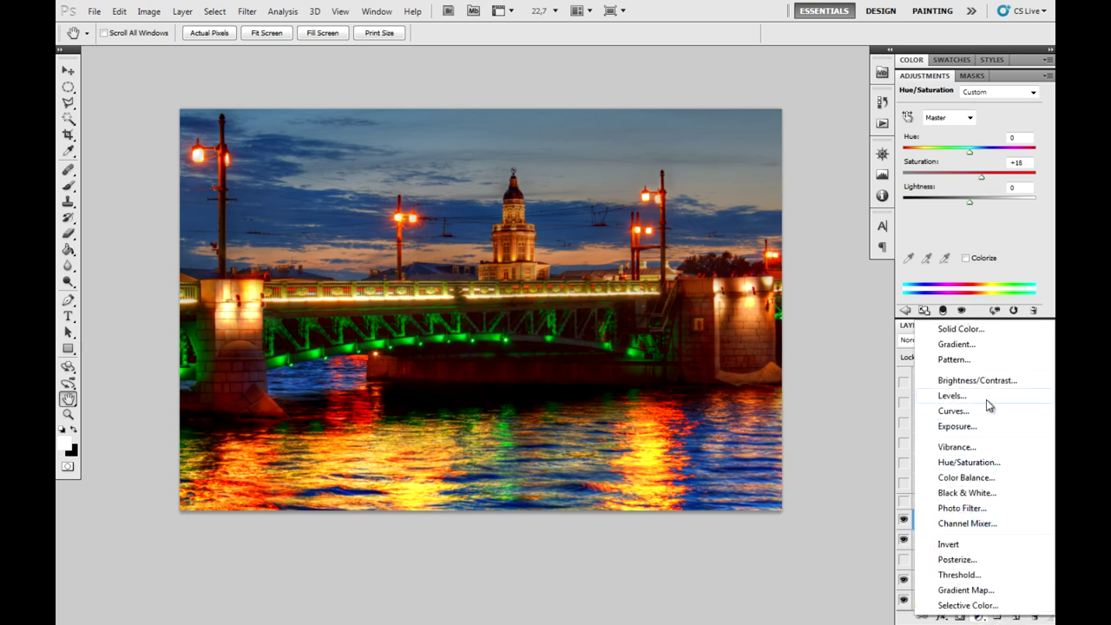
Add a Color Balance 4 layer with Cyan/Red -5 and Yellow/Blue +5.
click(989, 480)
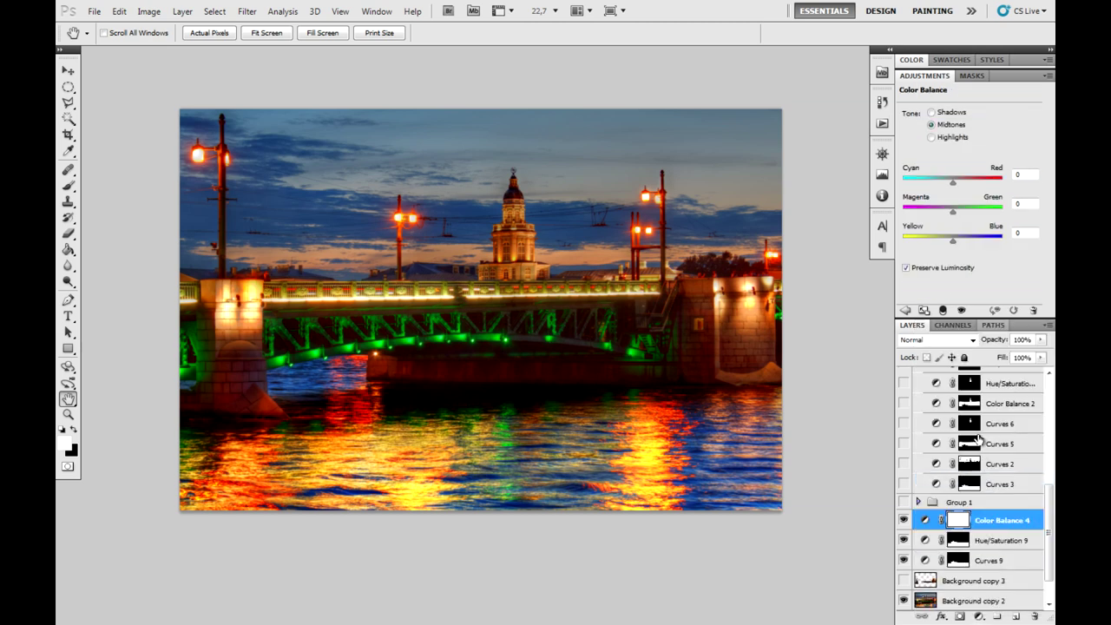
click(1026, 176)
click(1027, 174)
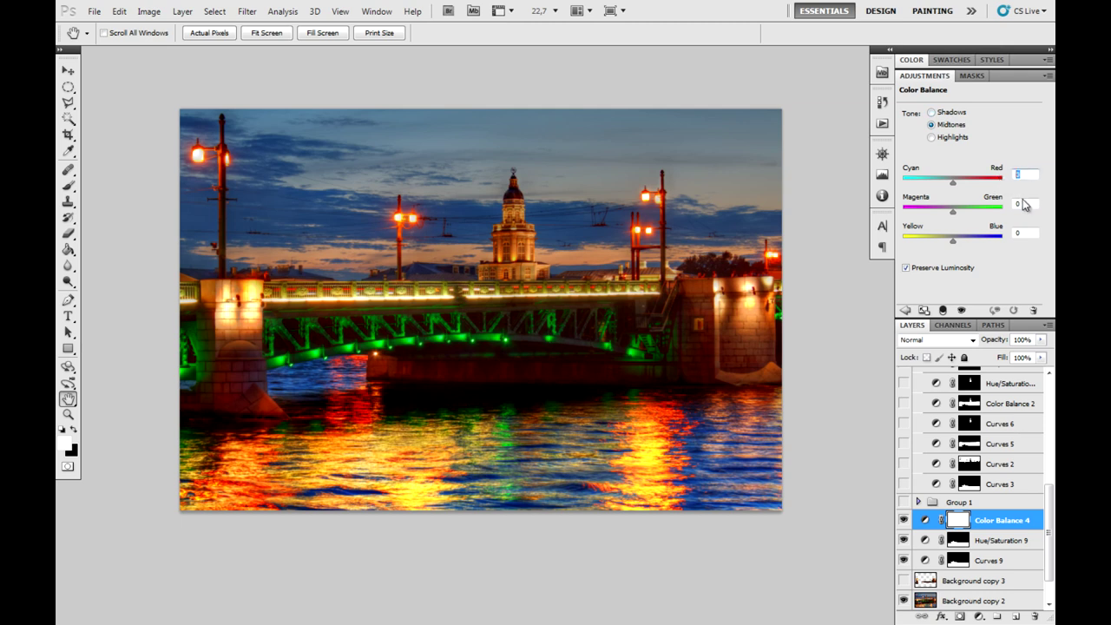
text(-5)
click(1033, 234)
text(5)
Set the Color Balance Shadows tone to Cyan/Red -5 and Yellow/Blue +5.
click(947, 137)
click(1023, 174)
text(-)
click(952, 116)
click(1022, 174)
text(-5)
click(1024, 233)
text(5)
Hide and delete the Curves 9, Hue/Saturation 9 and Color Balance 4 layers.
click(903, 540)
click(904, 560)
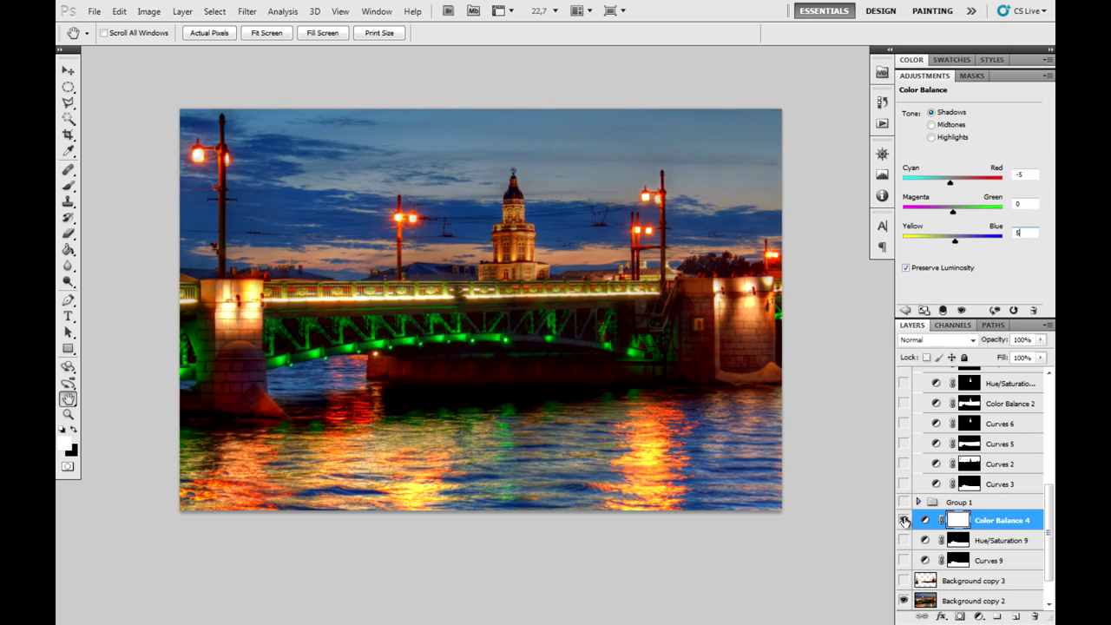
click(905, 520)
shift+click(989, 560)
drag(989, 560, 1035, 616)
scroll(1023, 529, up, 2)
scroll(1023, 530, down, 2)
scroll(1025, 525, up, 3)
scroll(1025, 523, up, 3)
scroll(1024, 521, up, 2)
scroll(1024, 523, down, 5)
scroll(1024, 522, down, 1)
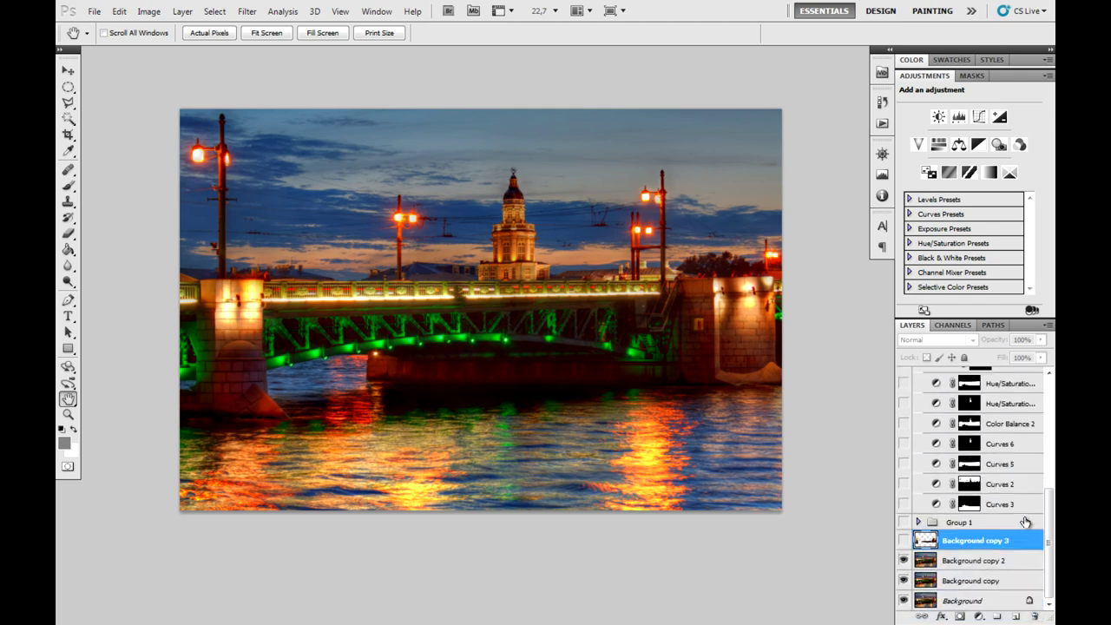
Turn on the Curves 3, Curves 2, Curves 5, Curves 6 and Color Balance 2 adjustments.
click(1012, 506)
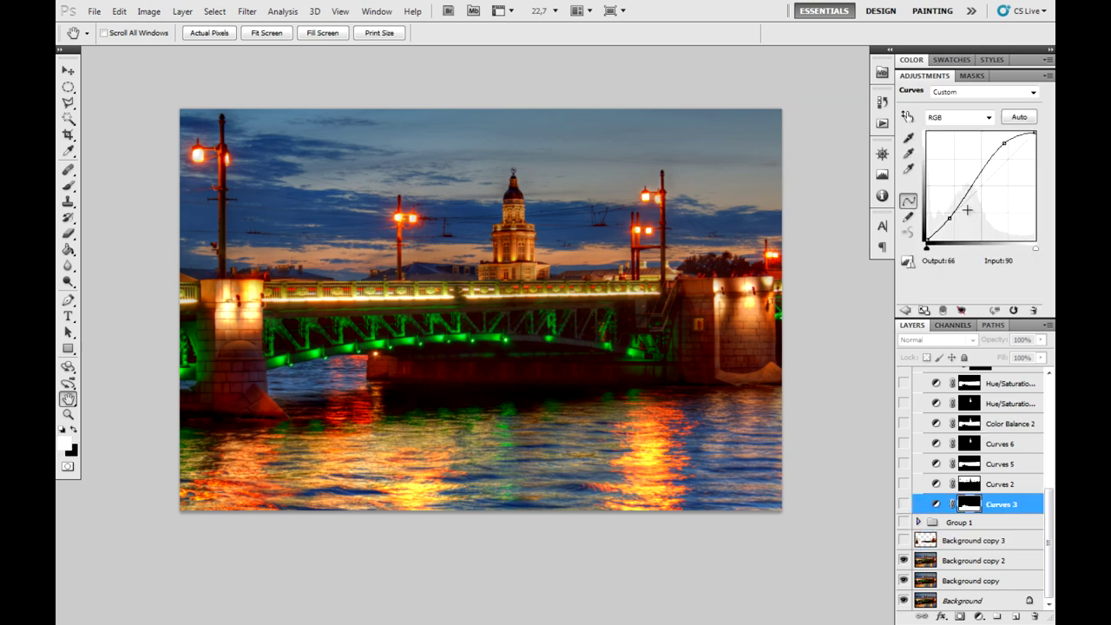
click(904, 504)
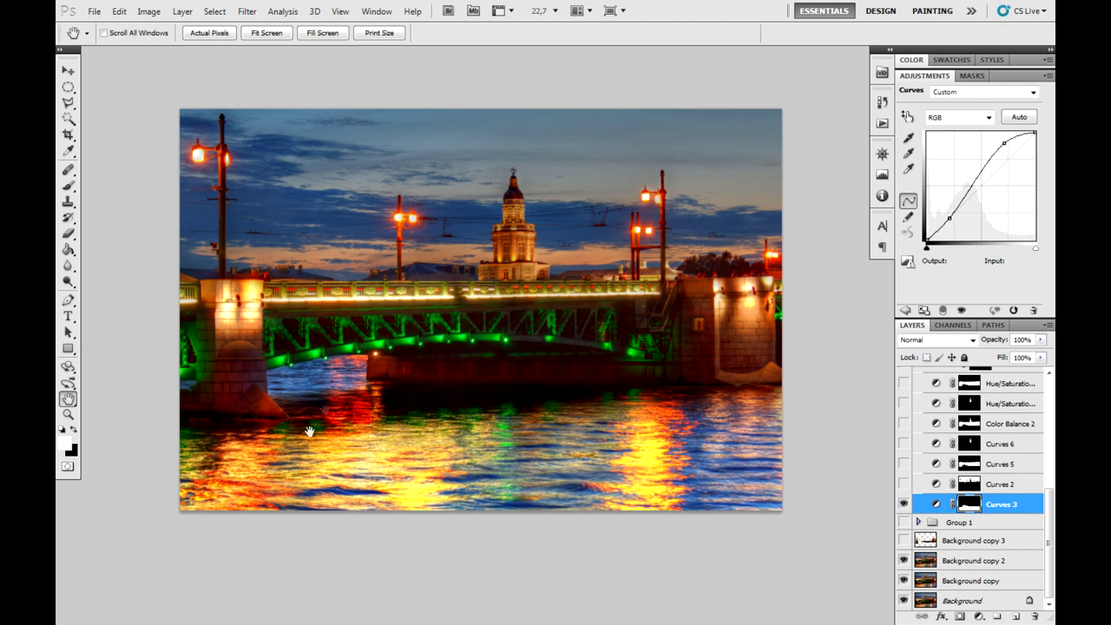
click(904, 483)
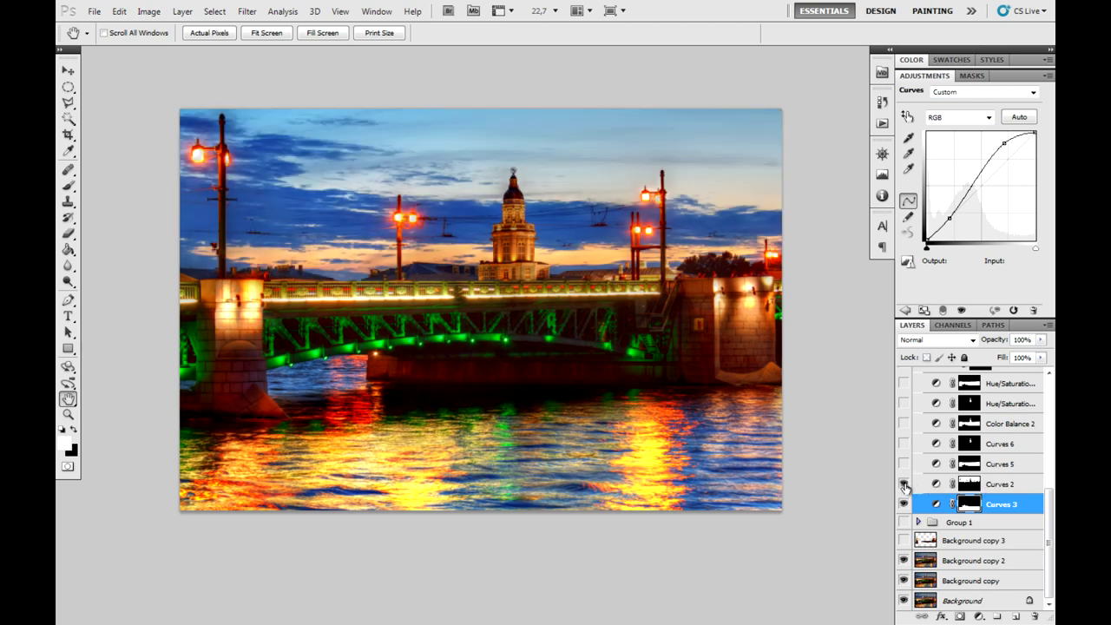
click(904, 484)
click(998, 466)
click(903, 464)
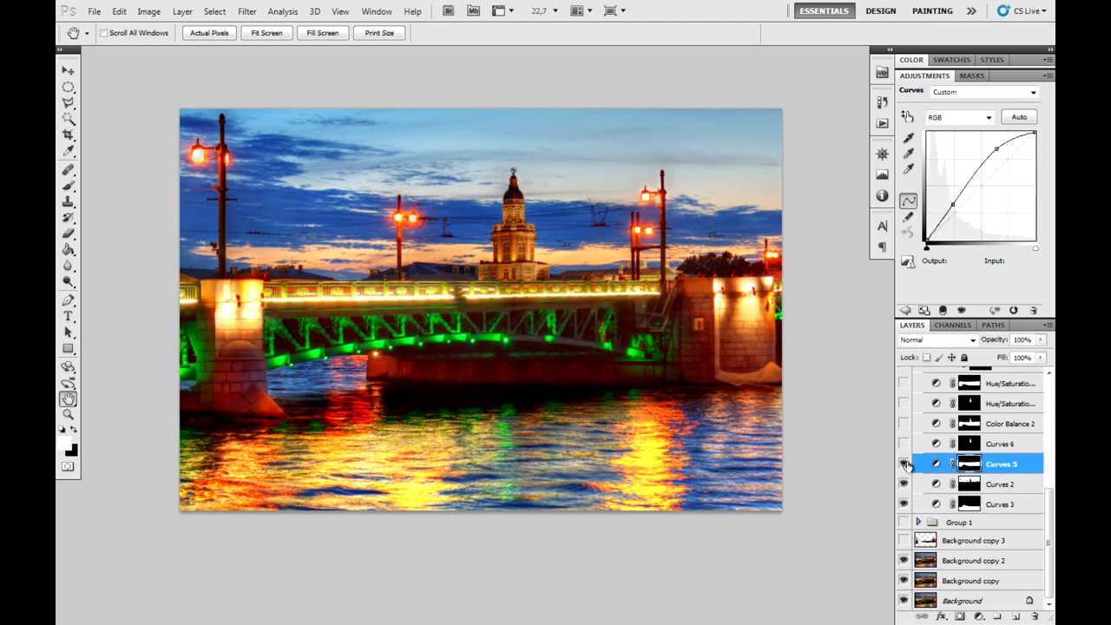
click(903, 444)
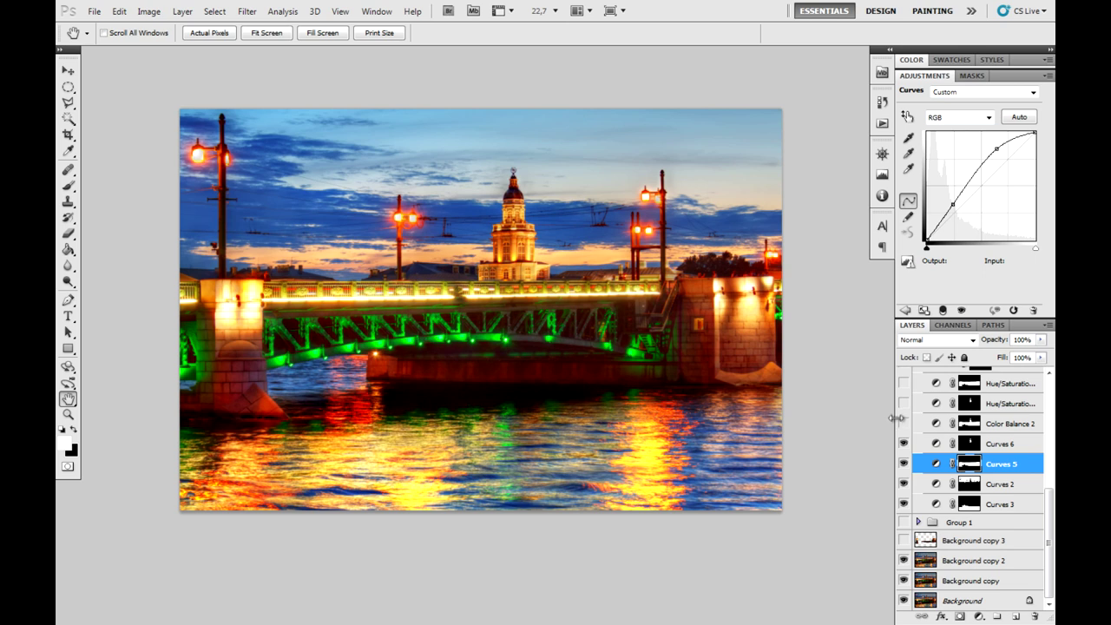
click(1021, 425)
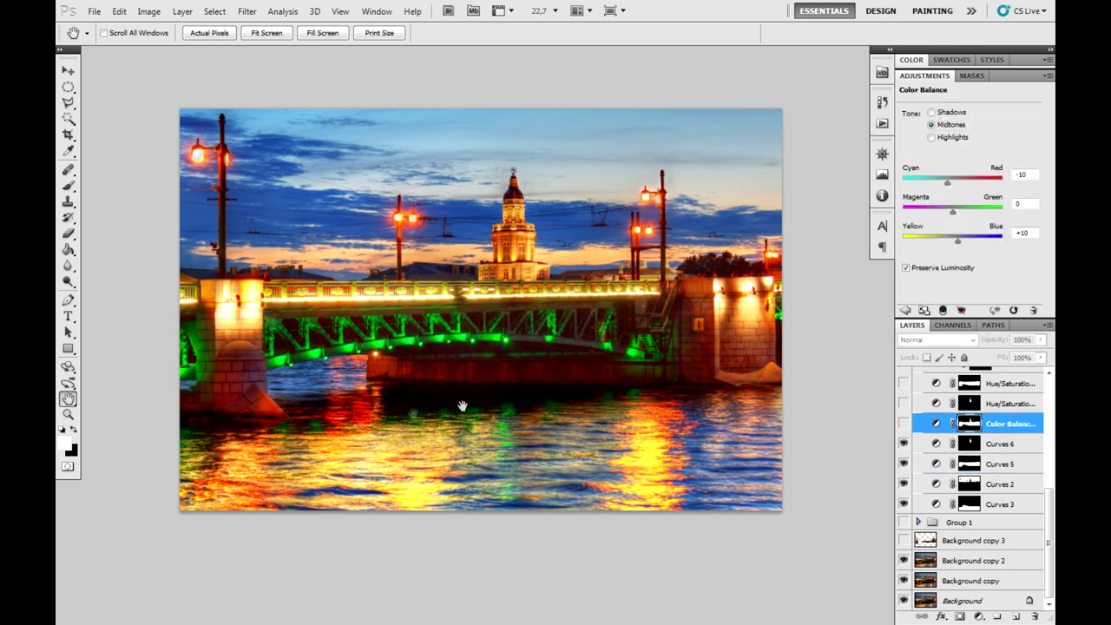
click(904, 423)
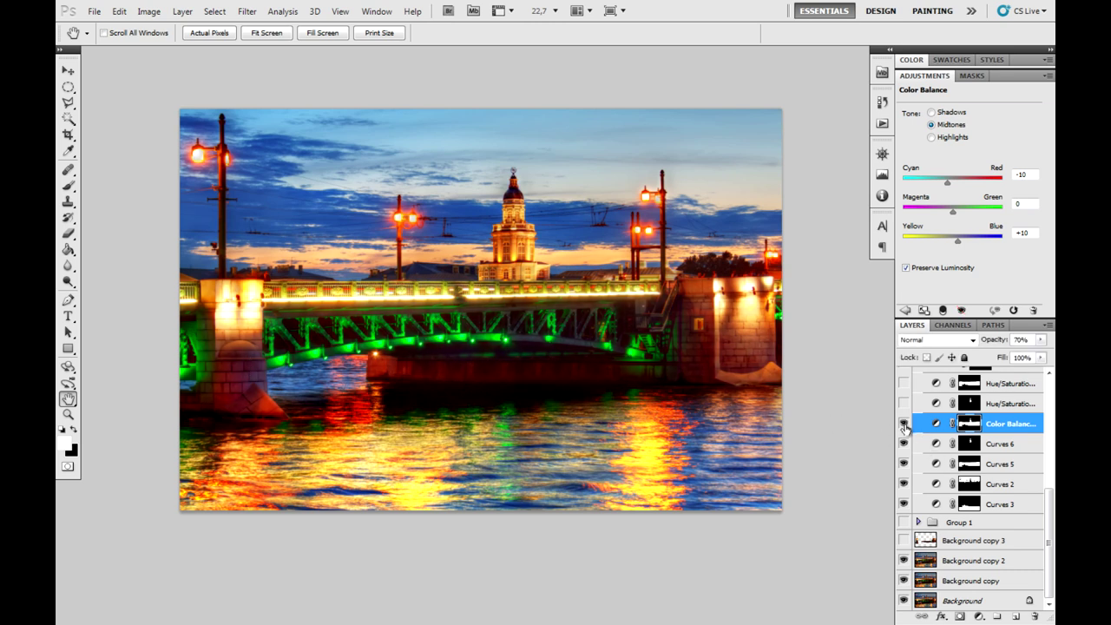
Turn on both Hue/Saturation layers and Group 2 with its Curves 7 and Hue/Saturation.
scroll(904, 429, up, 2)
click(904, 435)
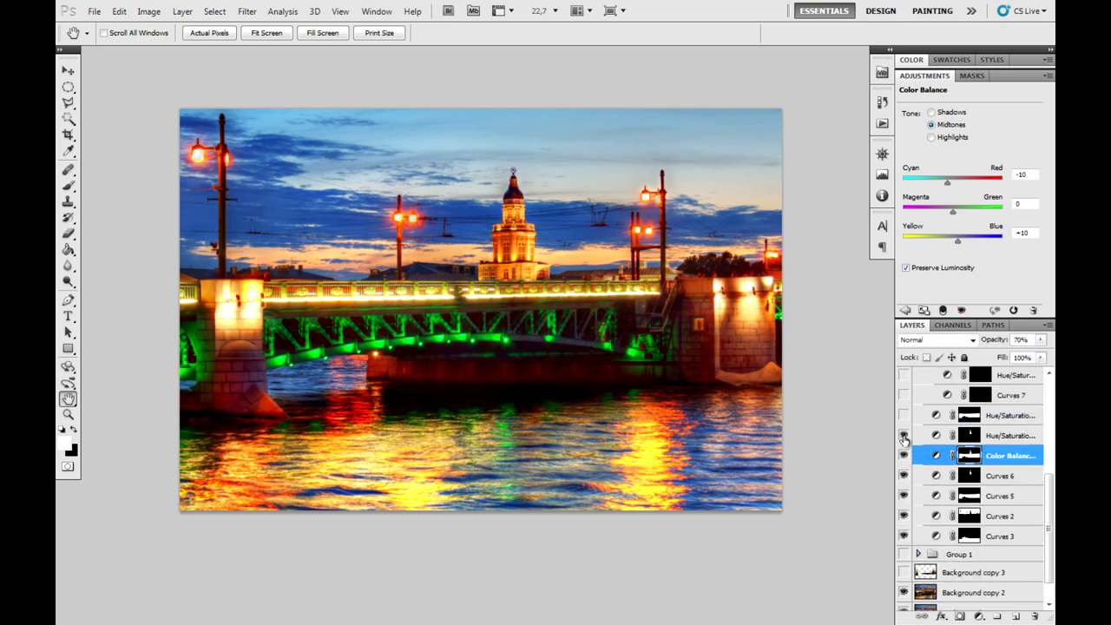
click(999, 435)
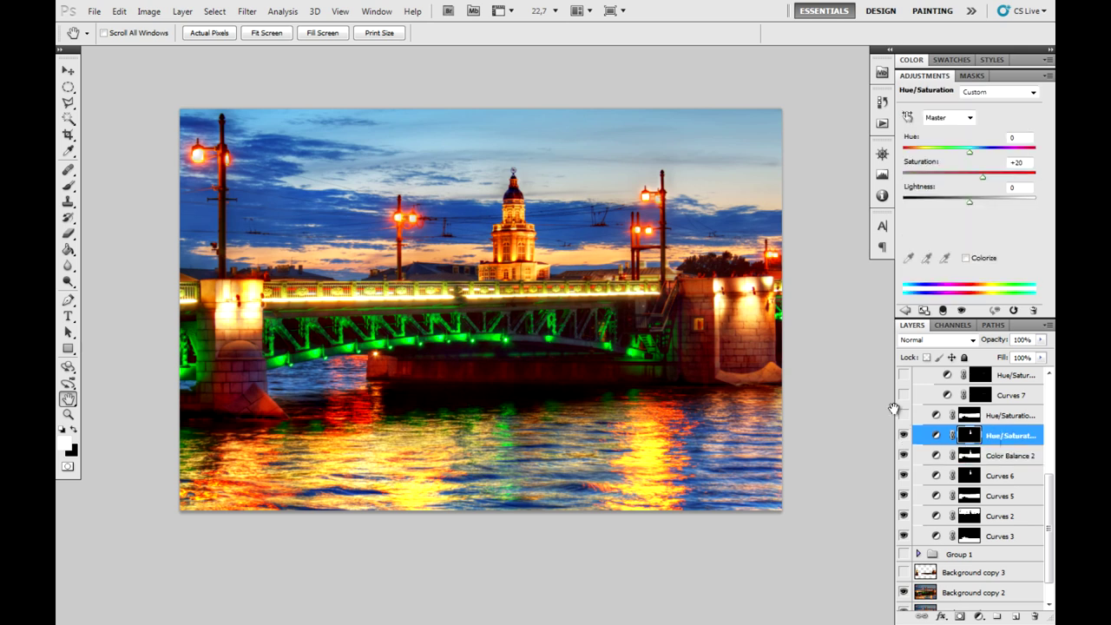
scroll(982, 455, up, 2)
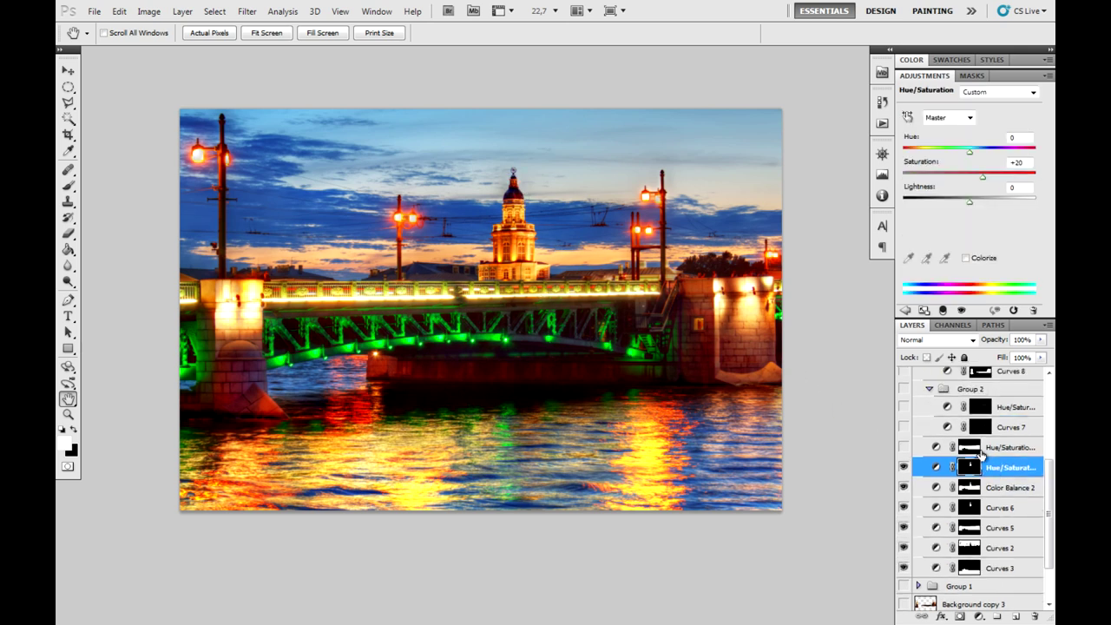
click(903, 448)
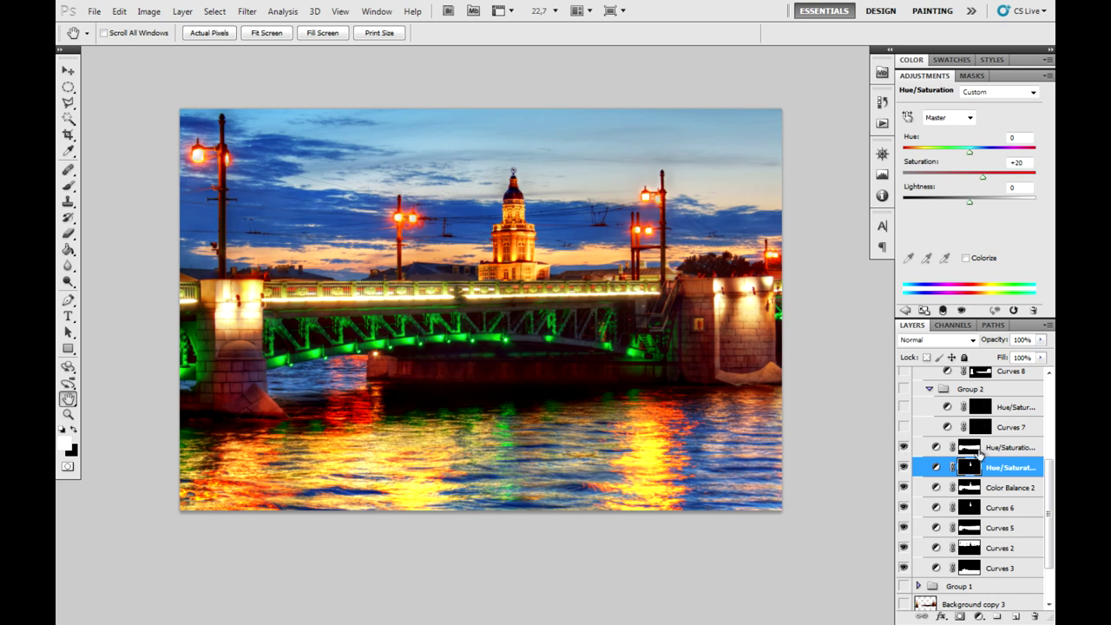
click(984, 450)
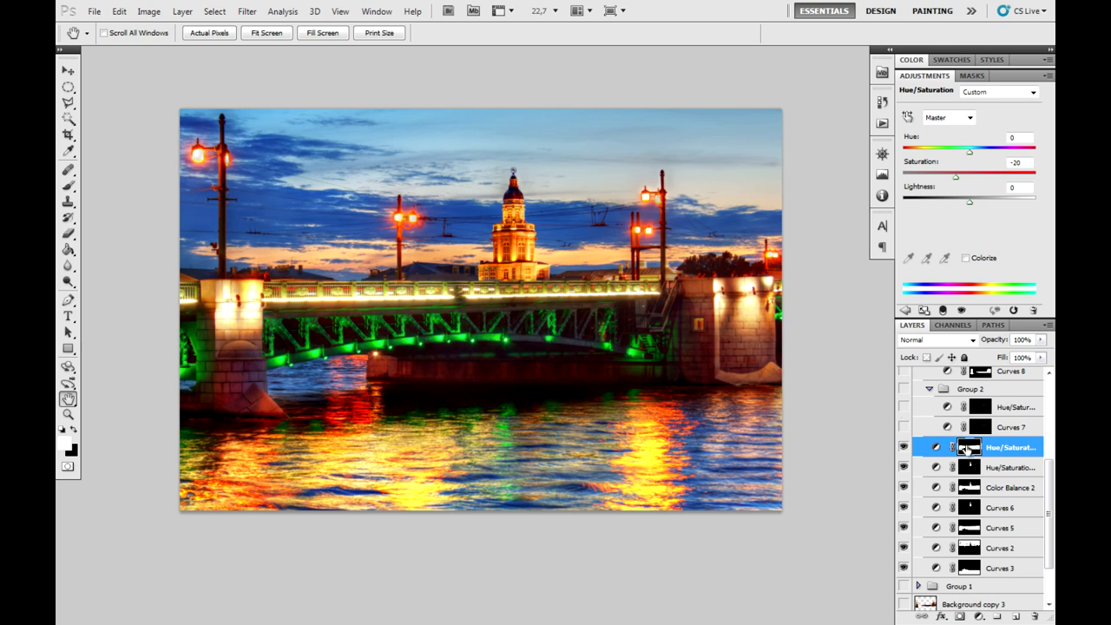
scroll(966, 448, up, 1)
scroll(916, 458, up, 1)
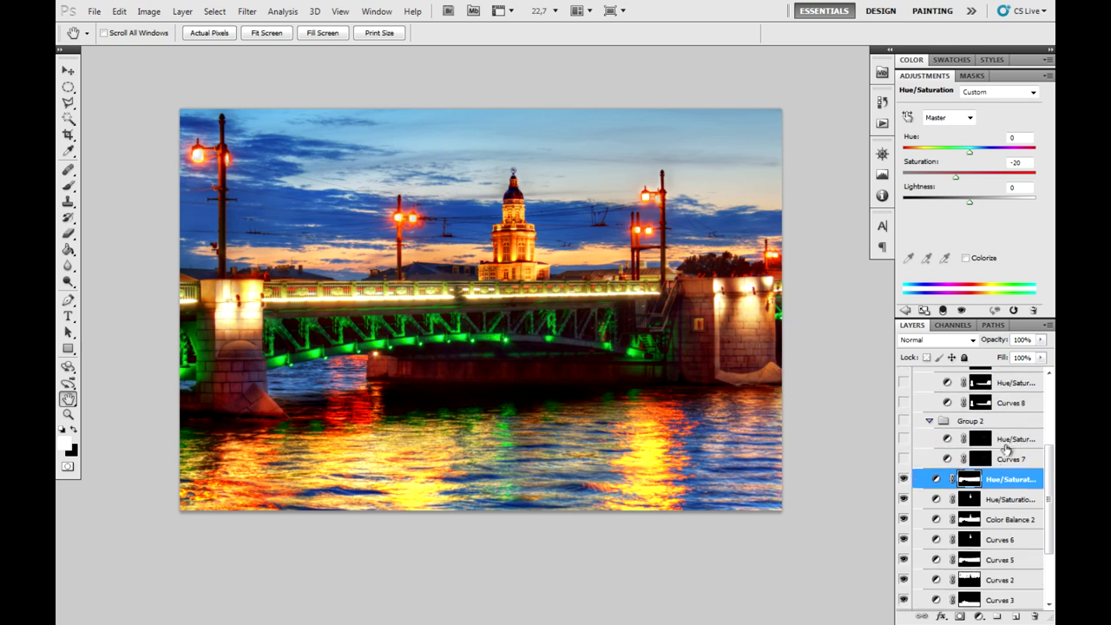
click(1011, 453)
click(1011, 441)
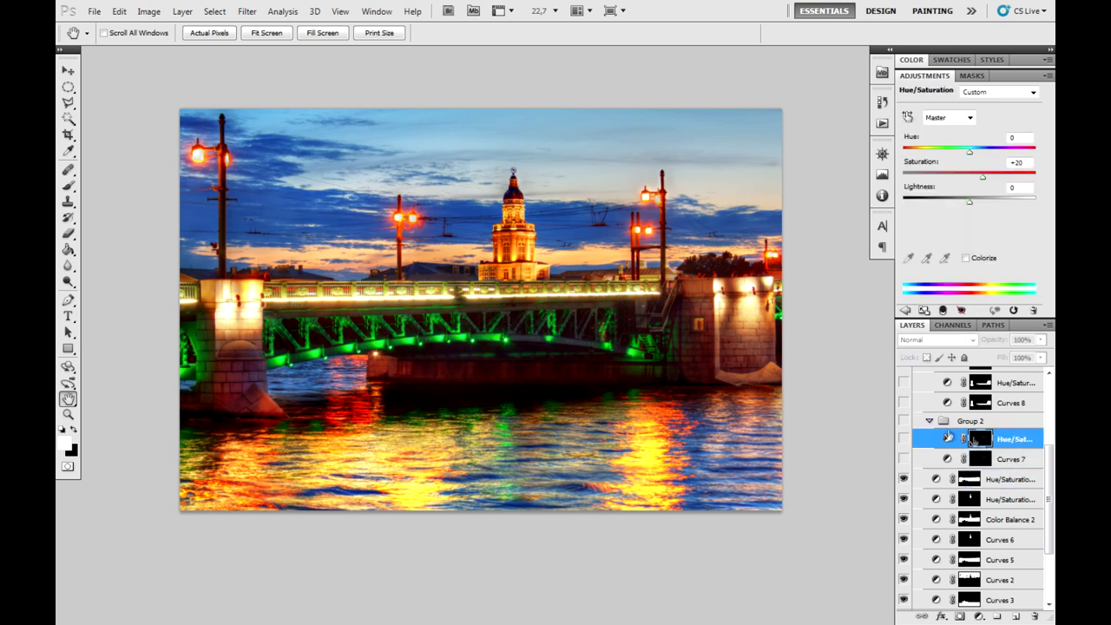
drag(906, 422, 906, 462)
Show Group 3 and switch on its Curves 8 adjustment.
scroll(955, 434, up, 3)
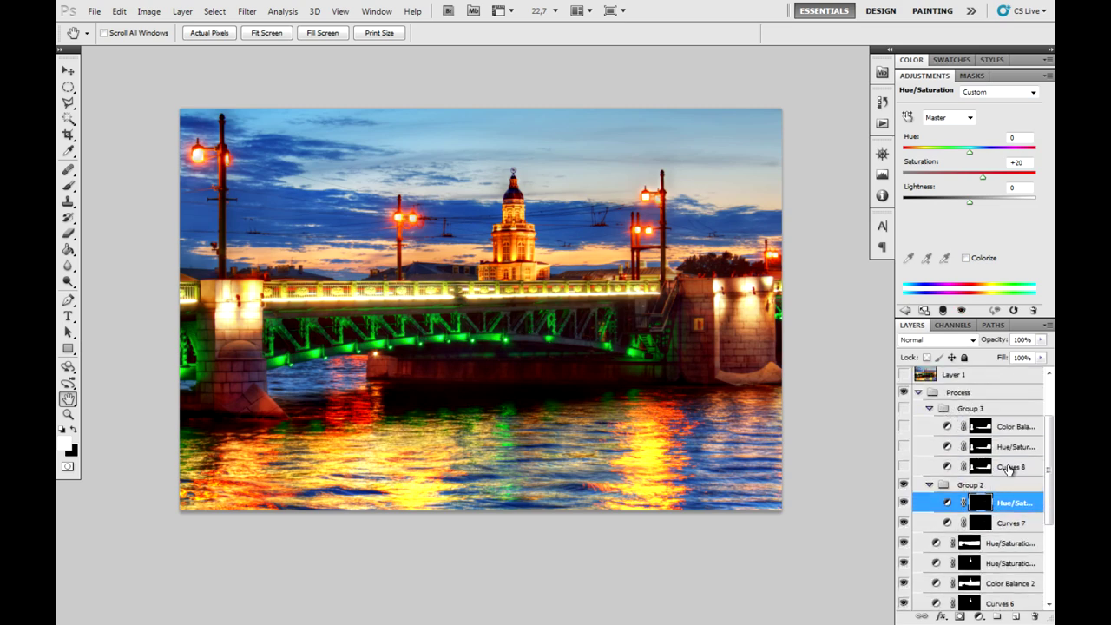
click(1010, 467)
click(1010, 446)
click(1014, 471)
click(1014, 451)
click(1016, 429)
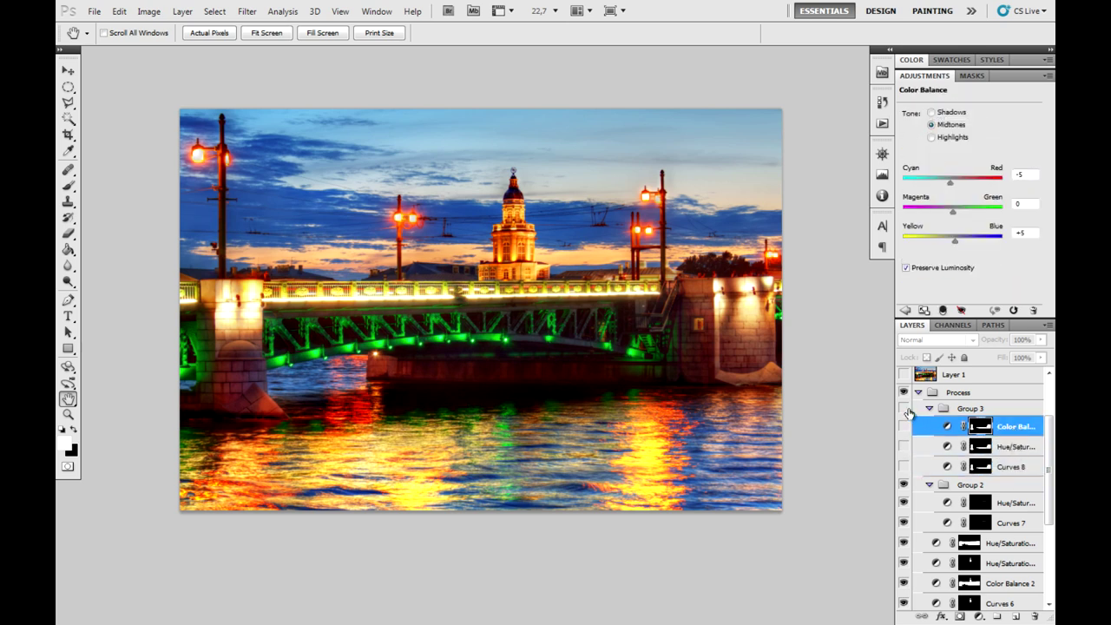
drag(905, 408, 910, 468)
click(904, 468)
Toggle the Process group's visibility repeatedly to compare before and after, leaving it shown.
scroll(998, 469, down, 2)
scroll(1016, 476, down, 3)
scroll(1020, 477, down, 3)
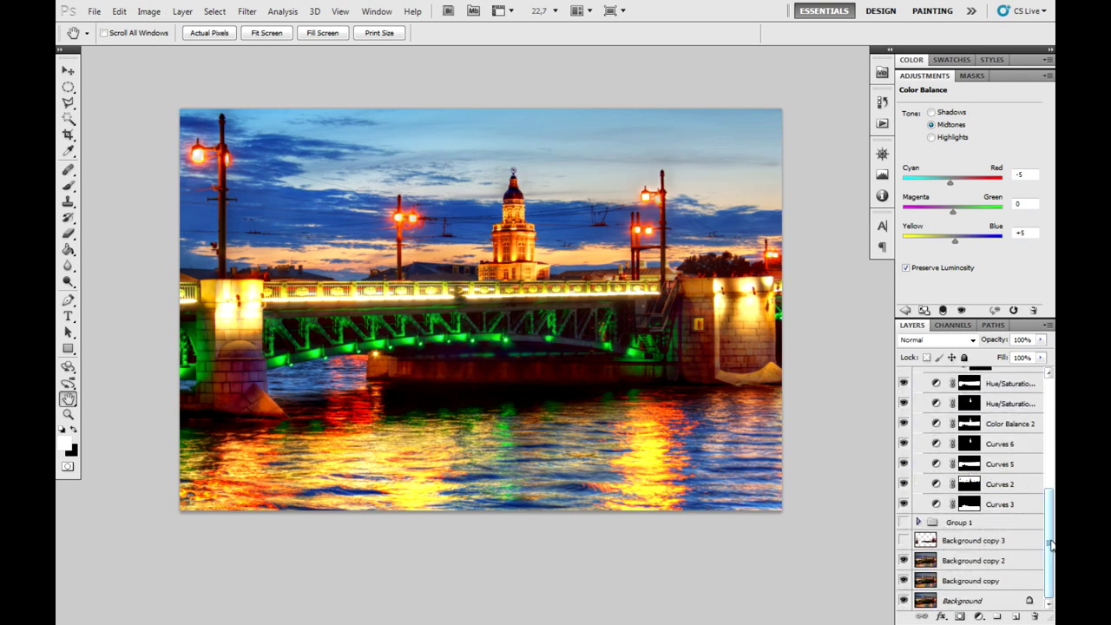
scroll(904, 466, up, 5)
scroll(904, 469, up, 3)
scroll(905, 456, down, 1)
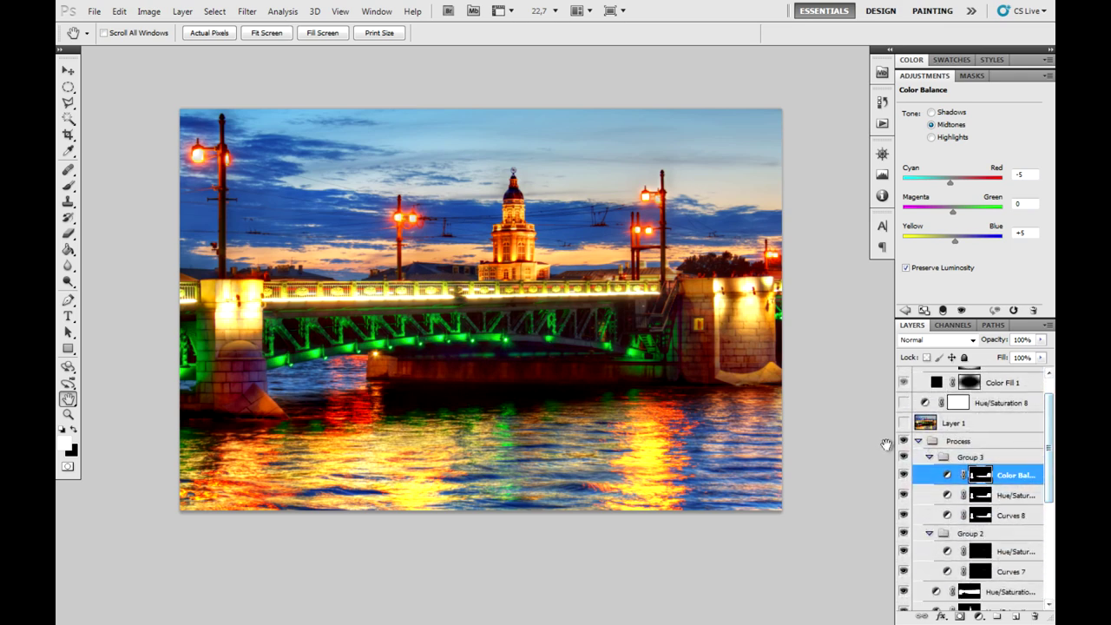
click(904, 443)
click(904, 443)
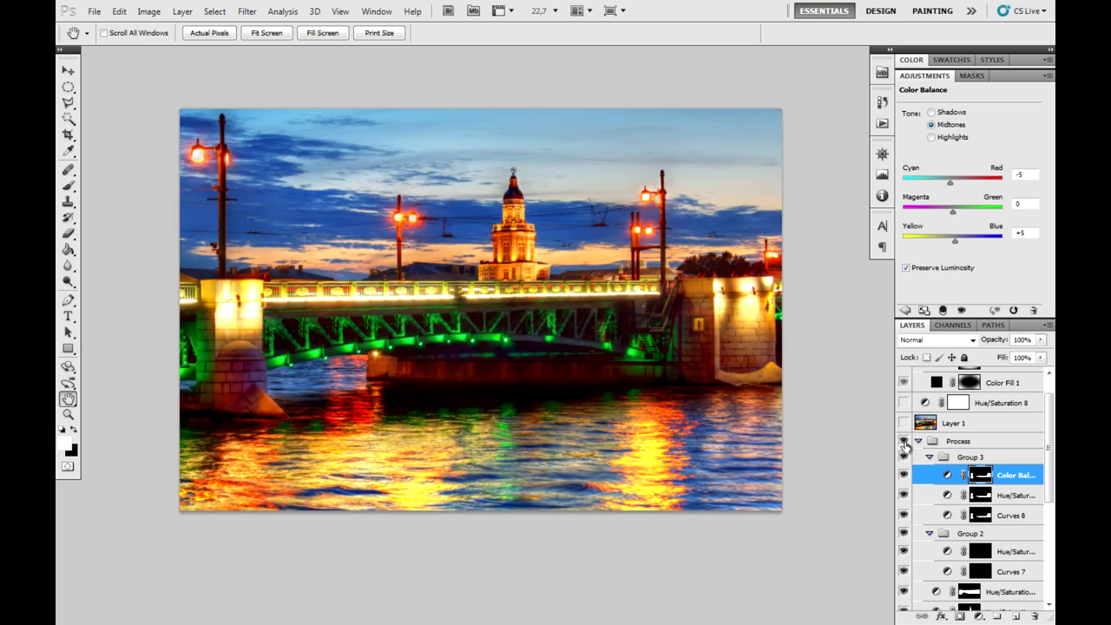
click(904, 443)
click(904, 442)
click(903, 443)
click(904, 443)
click(904, 446)
click(904, 447)
drag(1048, 464, 1048, 537)
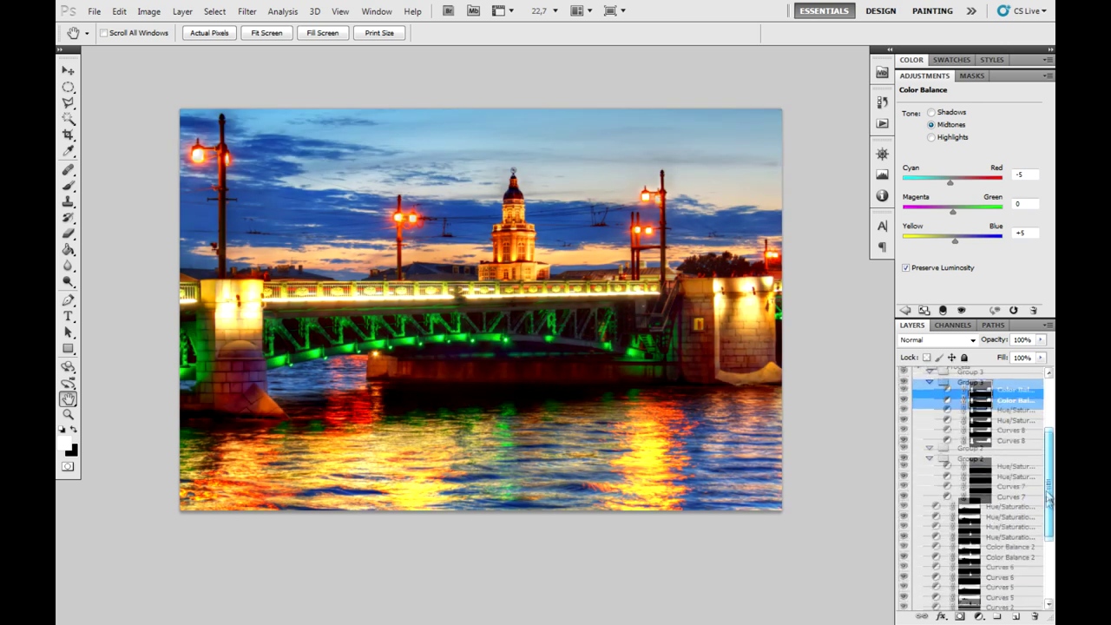
drag(1048, 537, 1049, 467)
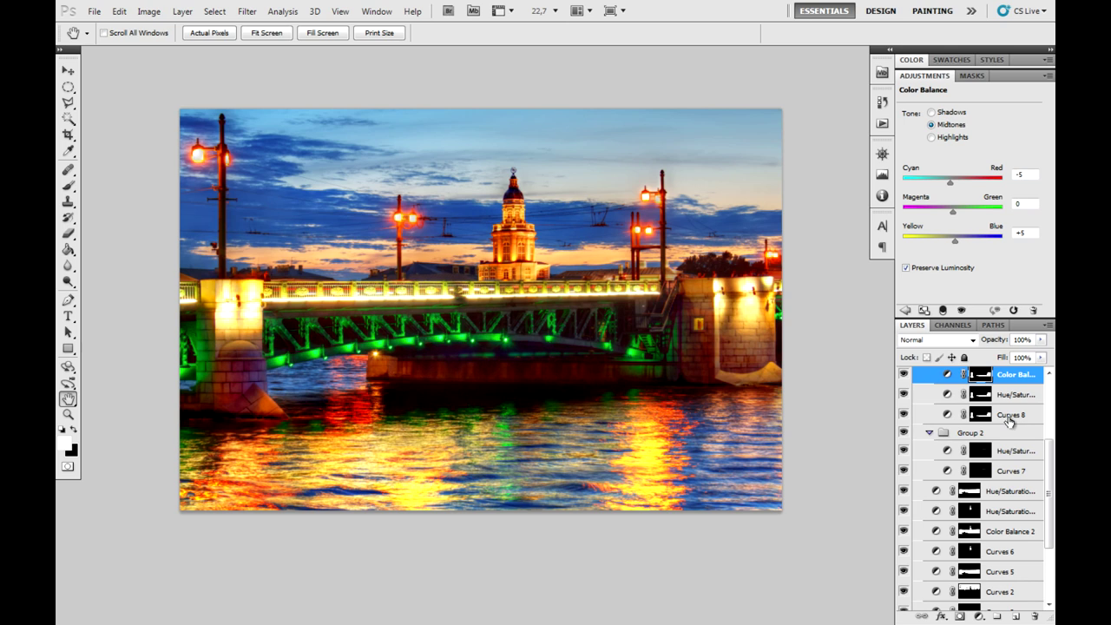
scroll(1025, 467, up, 2)
scroll(1028, 468, up, 2)
scroll(1029, 469, up, 1)
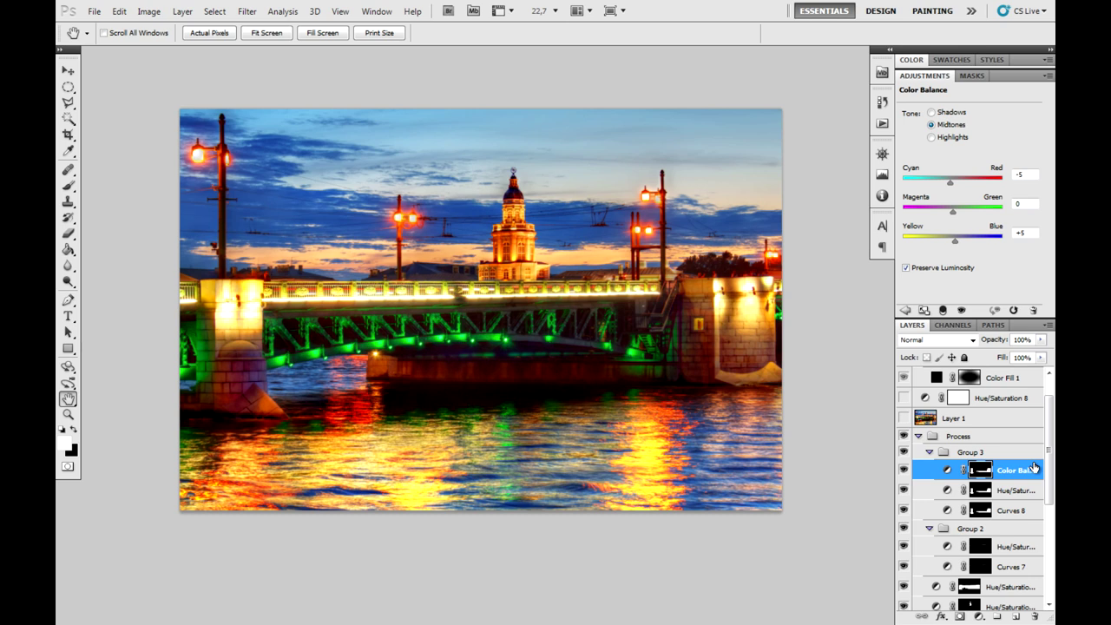
Select Layer 1, then make the Process group the active layer.
click(973, 418)
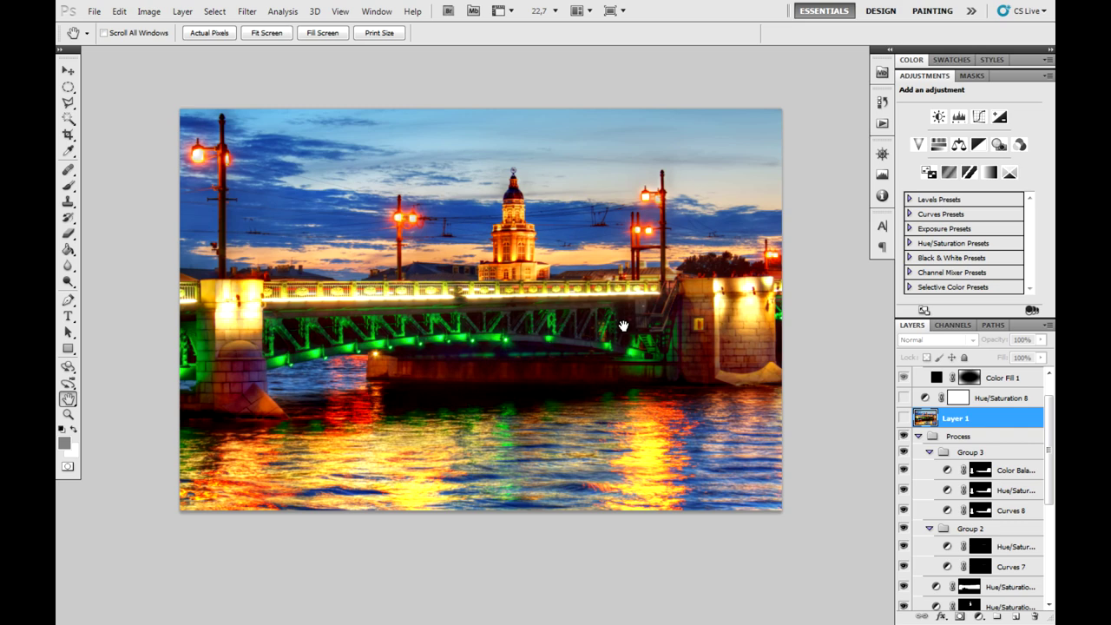
click(973, 439)
scroll(944, 450, up, 1)
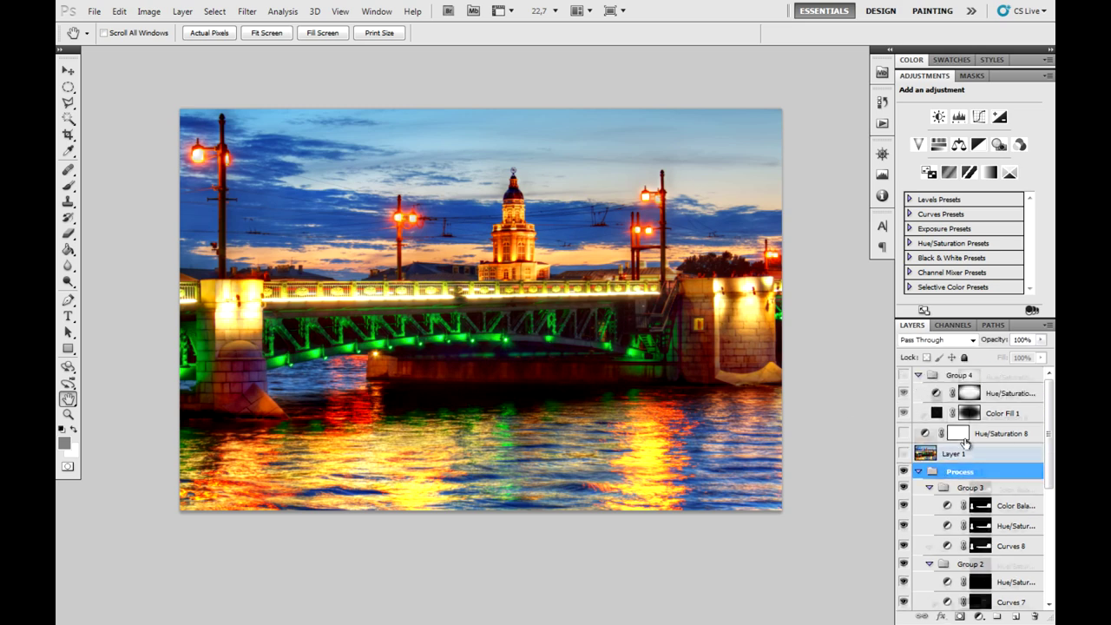
scroll(965, 443, down, 5)
scroll(966, 442, down, 5)
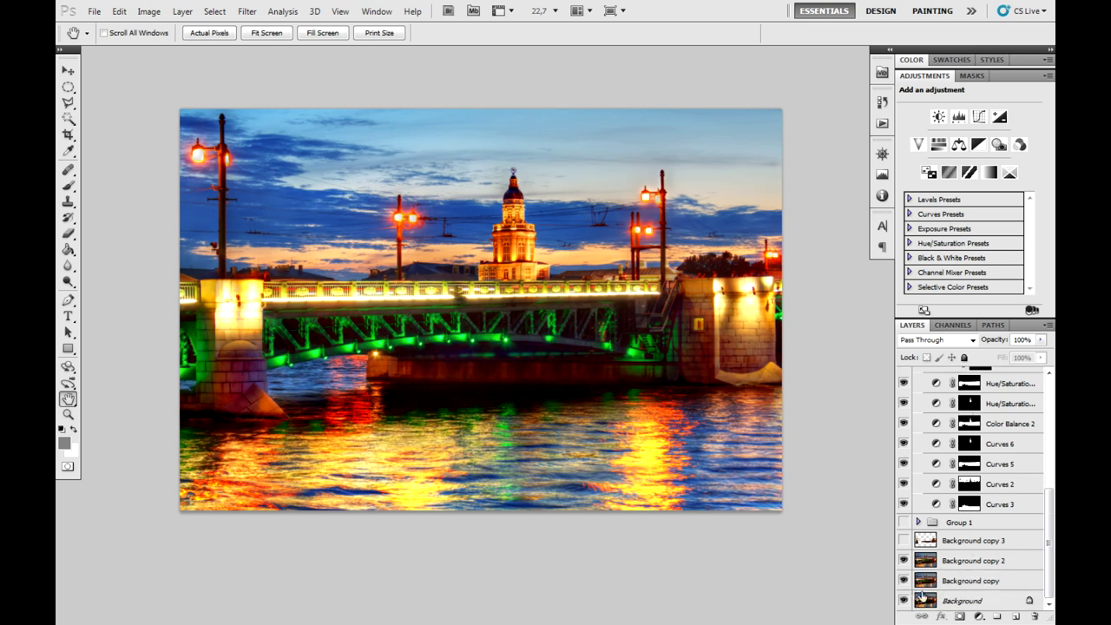
Scroll through the layer stack and open the menu with the Merge Visible command.
scroll(979, 599, up, 5)
scroll(979, 599, up, 5)
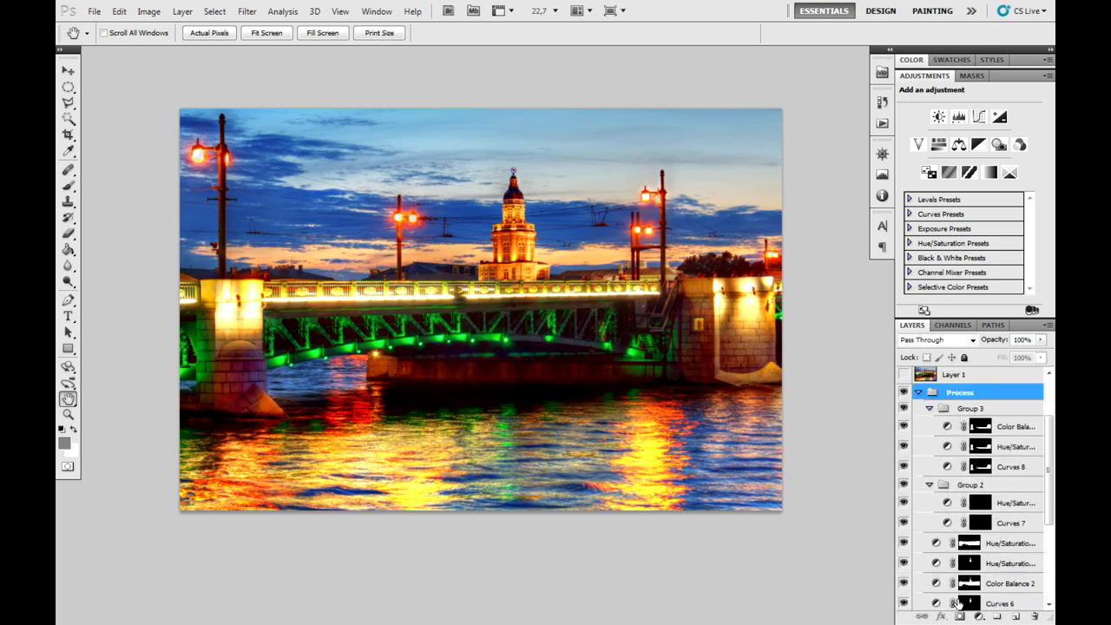
scroll(963, 586, down, 10)
scroll(955, 576, up, 5)
scroll(955, 576, up, 5)
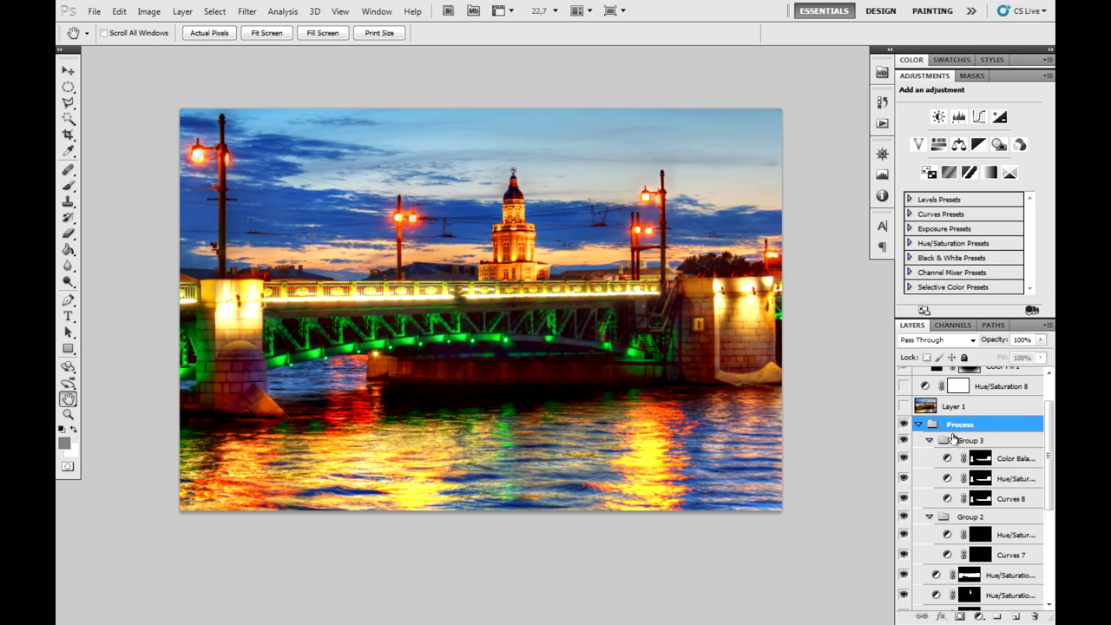
click(148, 12)
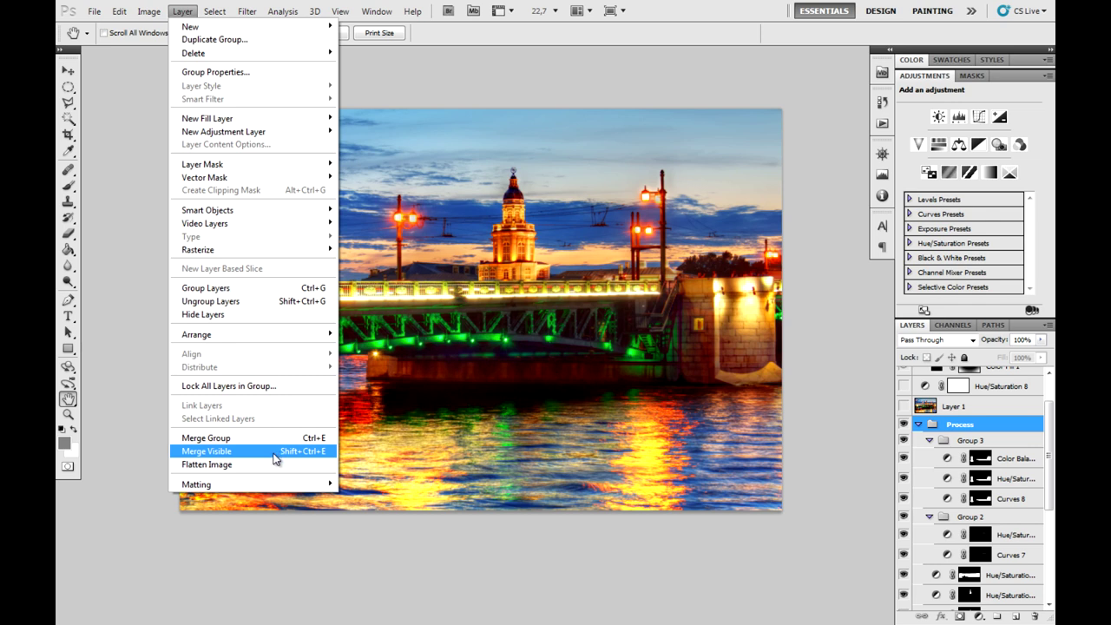
Stamp a merged Layer 2 above the Process group and make it visible.
click(948, 426)
scroll(979, 434, up, 3)
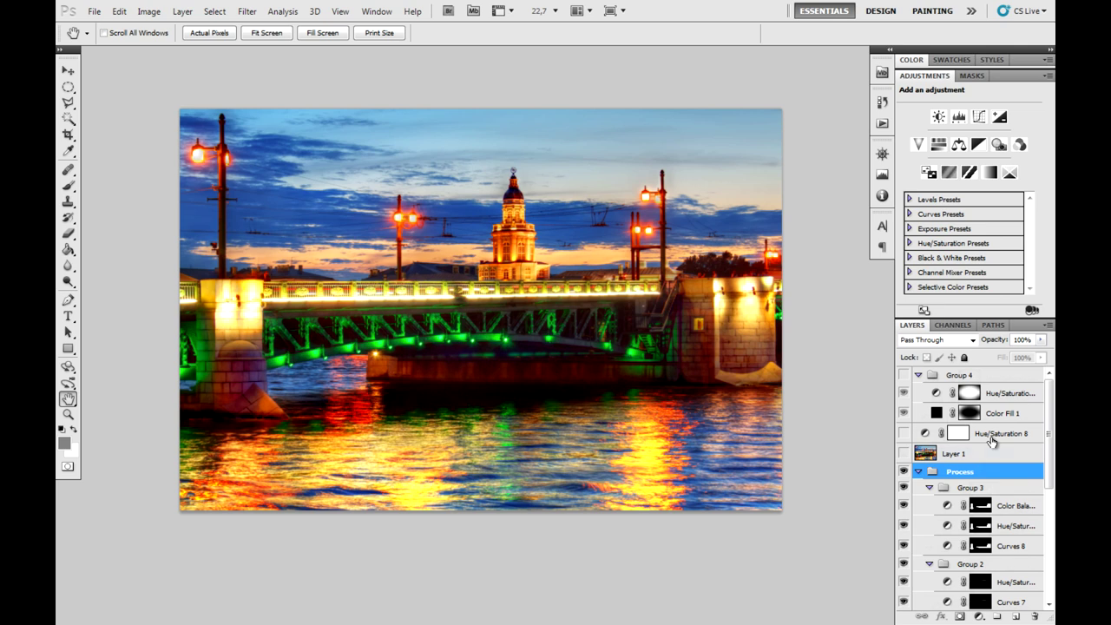
scroll(975, 443, down, 2)
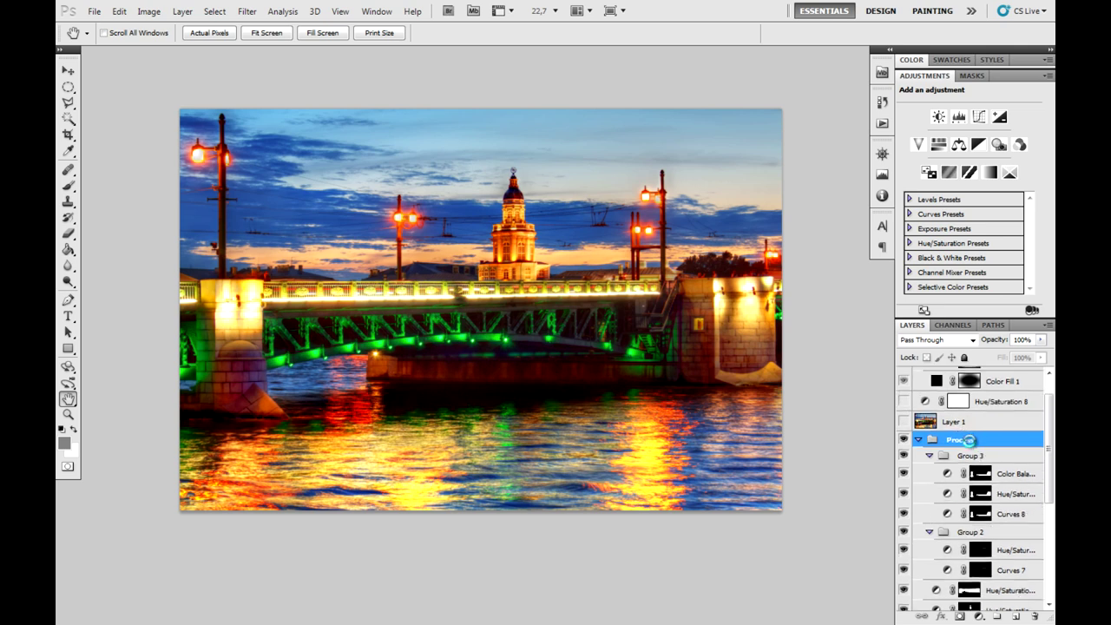
click(904, 442)
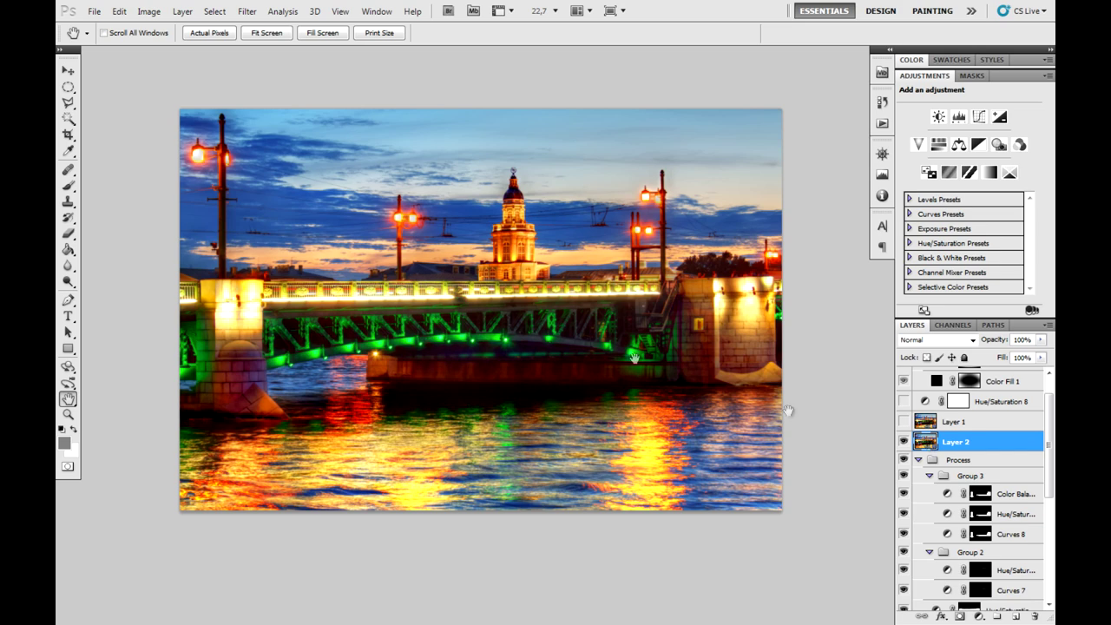
click(248, 12)
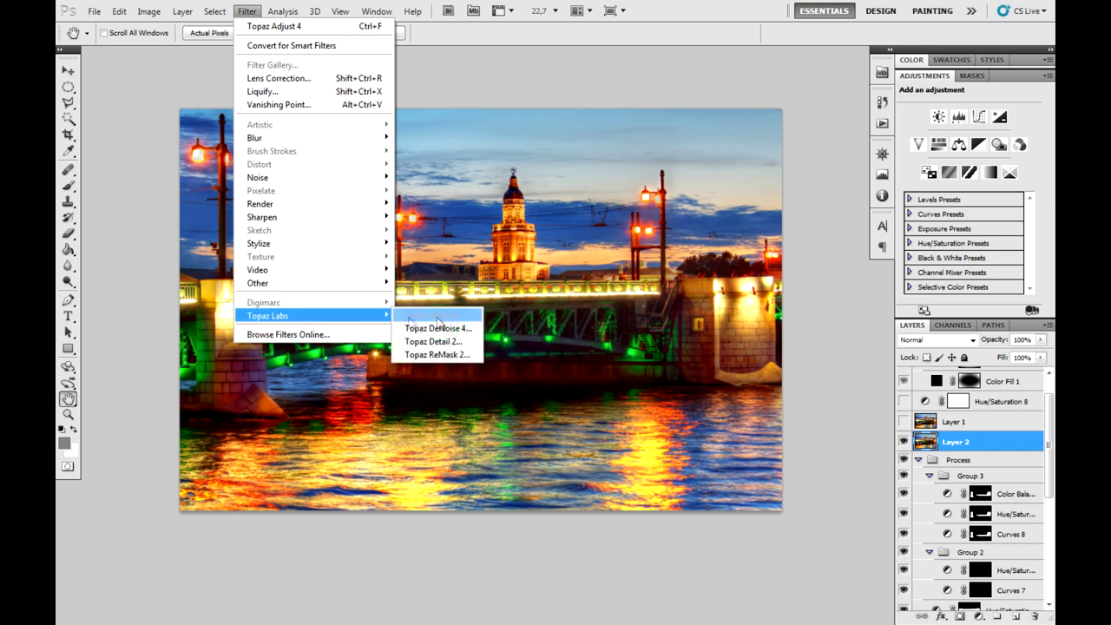
mouse_move(267, 315)
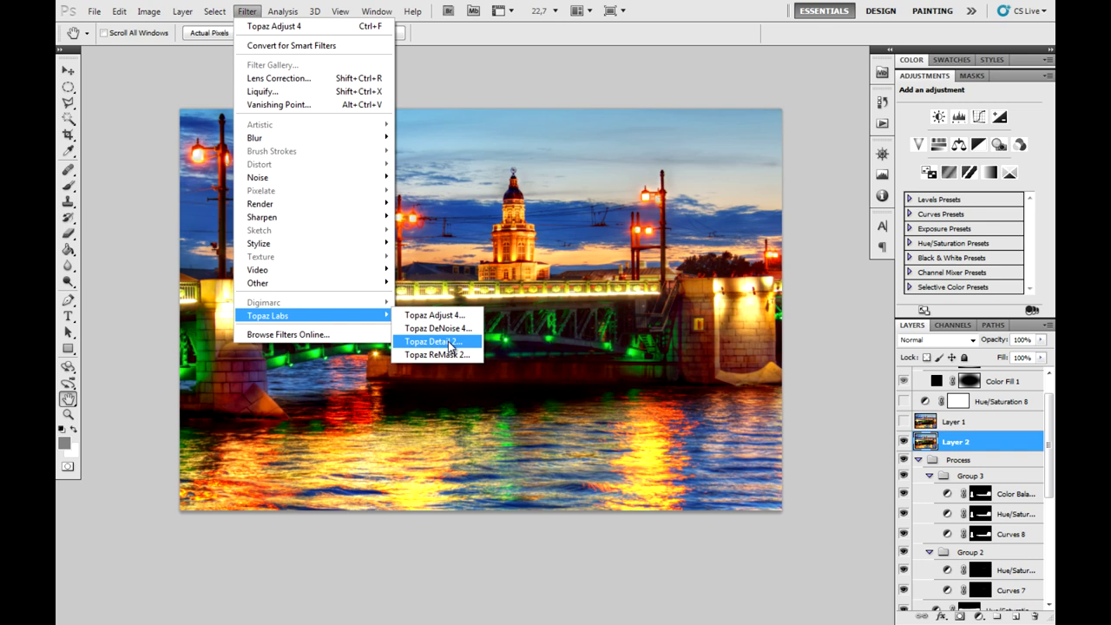
Try the Topaz Detail 2 filter, cancel it, and open Filter > Sharpen > Unsharp Mask.
click(449, 347)
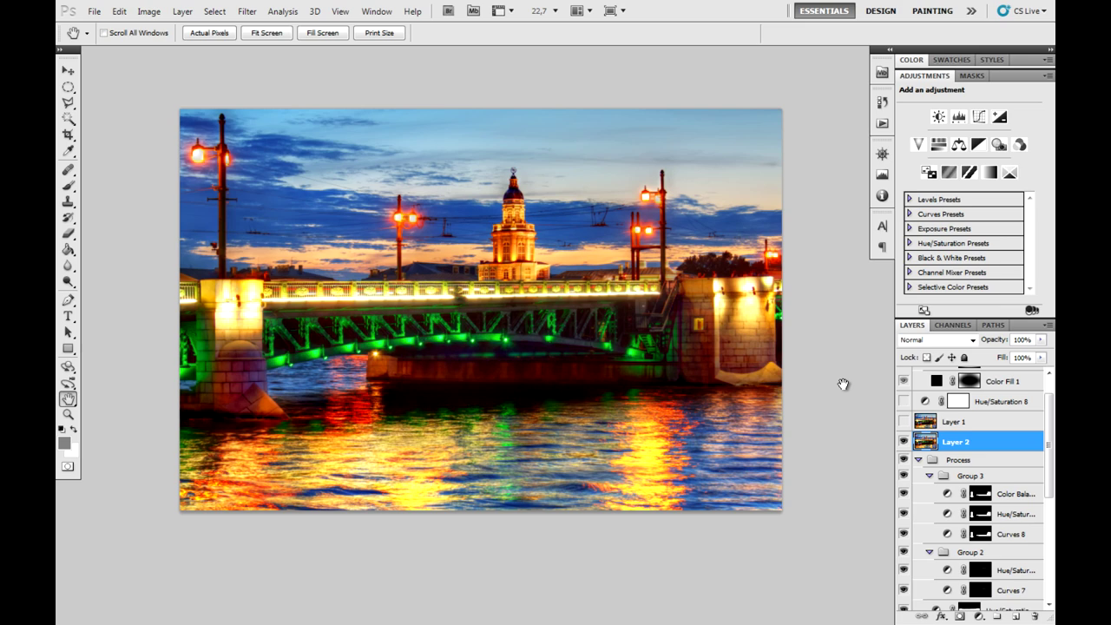
click(258, 33)
click(247, 11)
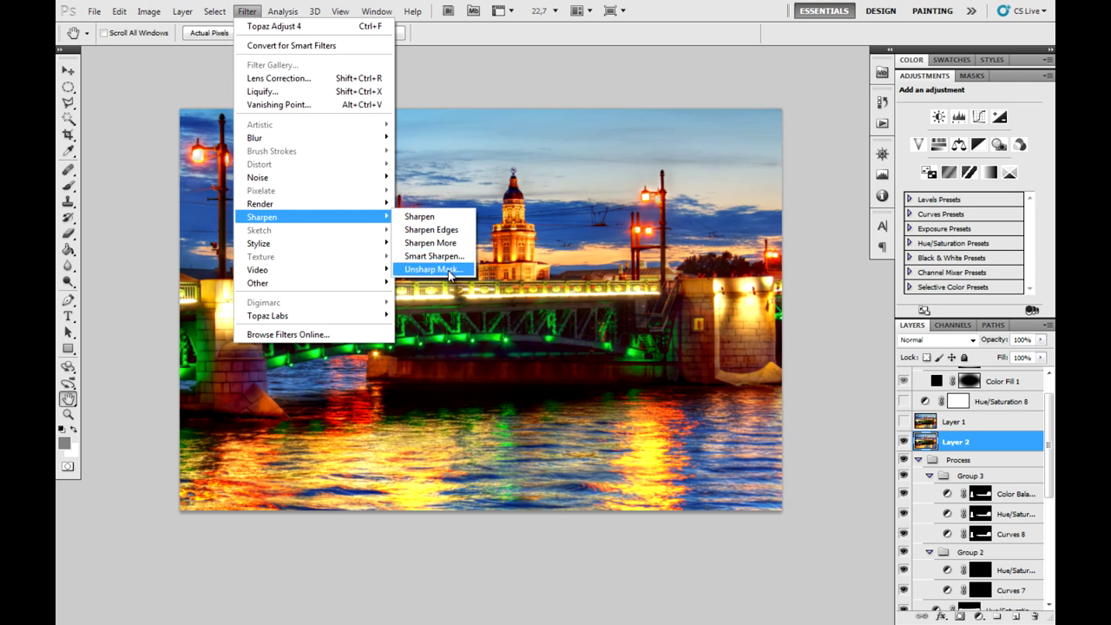
mouse_move(261, 217)
click(443, 270)
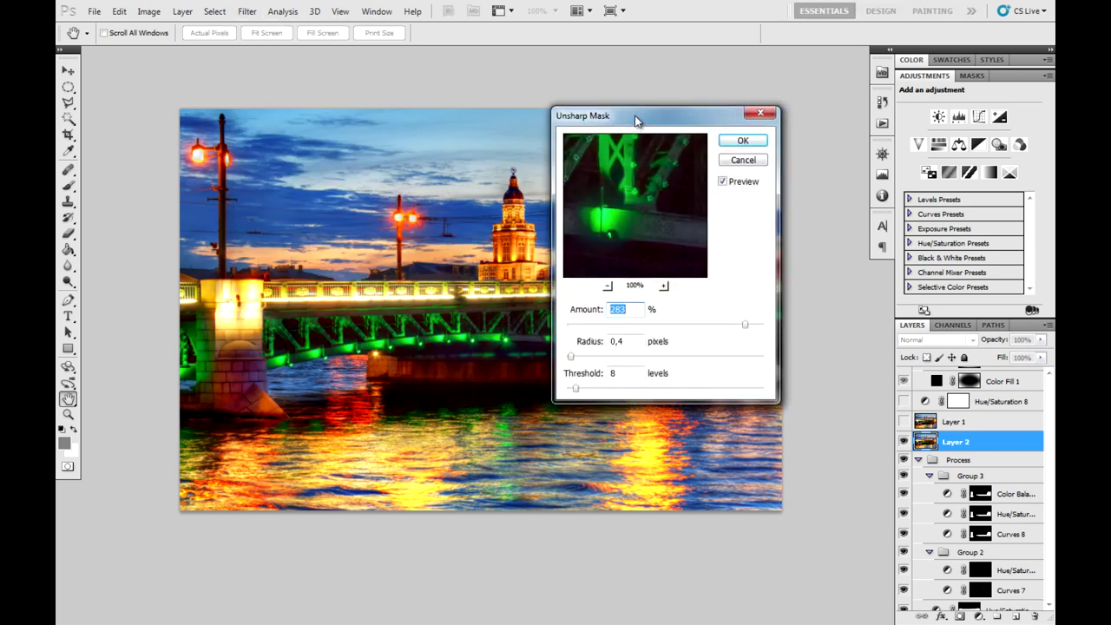
Move the Unsharp Mask dialog and pan its preview across the bridge and lit building.
drag(636, 115, 659, 181)
drag(641, 253, 658, 278)
click(518, 222)
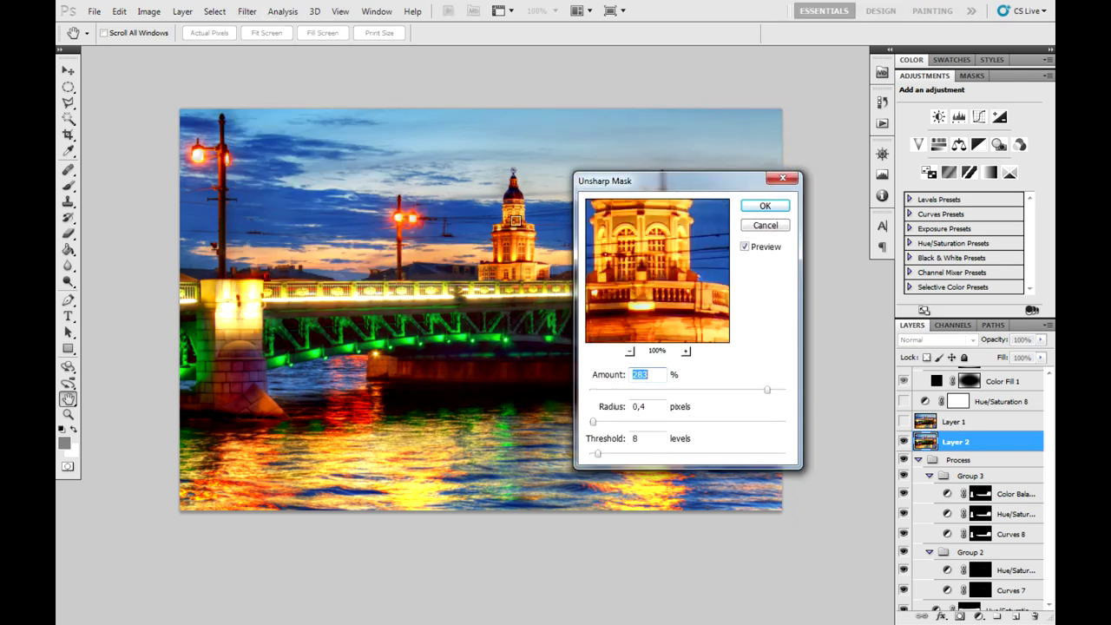
drag(685, 276, 691, 284)
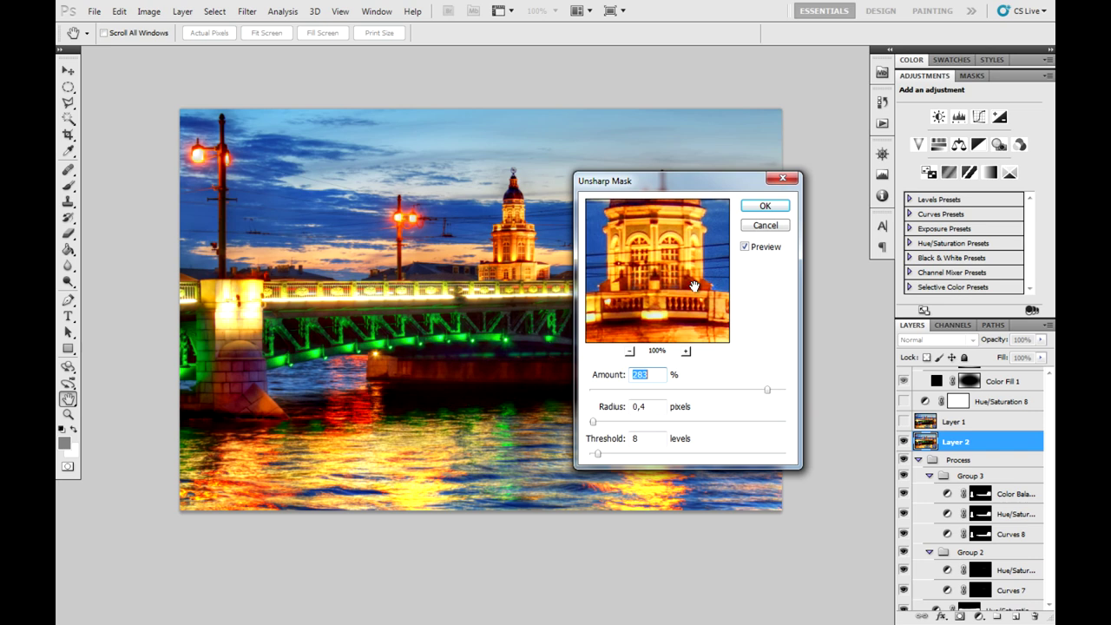
drag(690, 286, 702, 271)
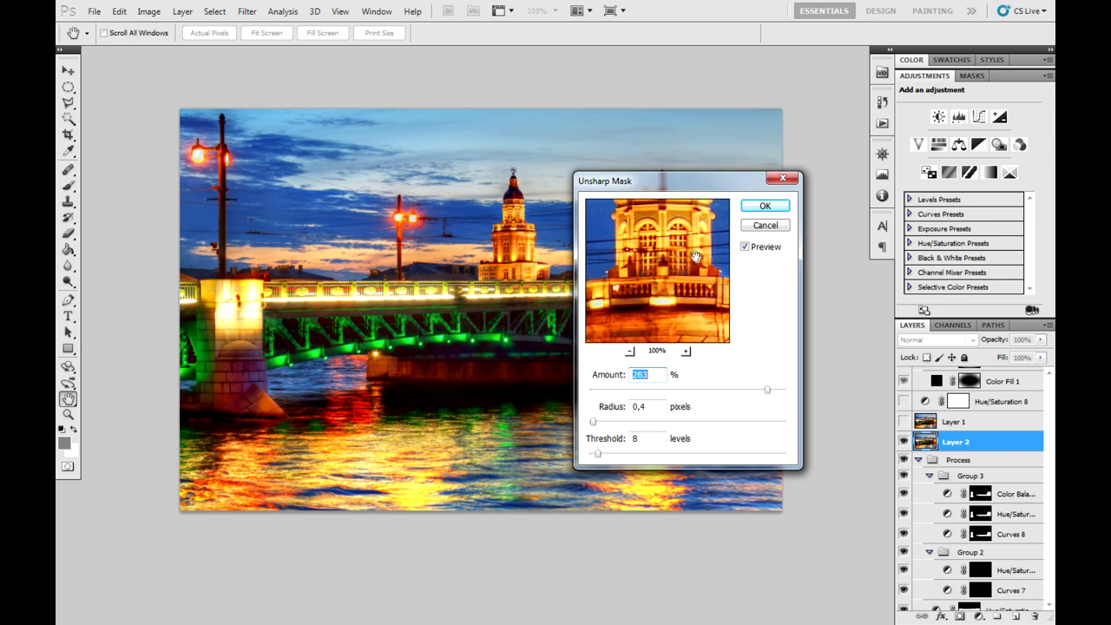
Try Threshold 11 and Amount 250, then apply Unsharp Mask at 283%, 0,4 px, 8 levels.
double_click(638, 406)
drag(624, 442, 615, 443)
click(660, 442)
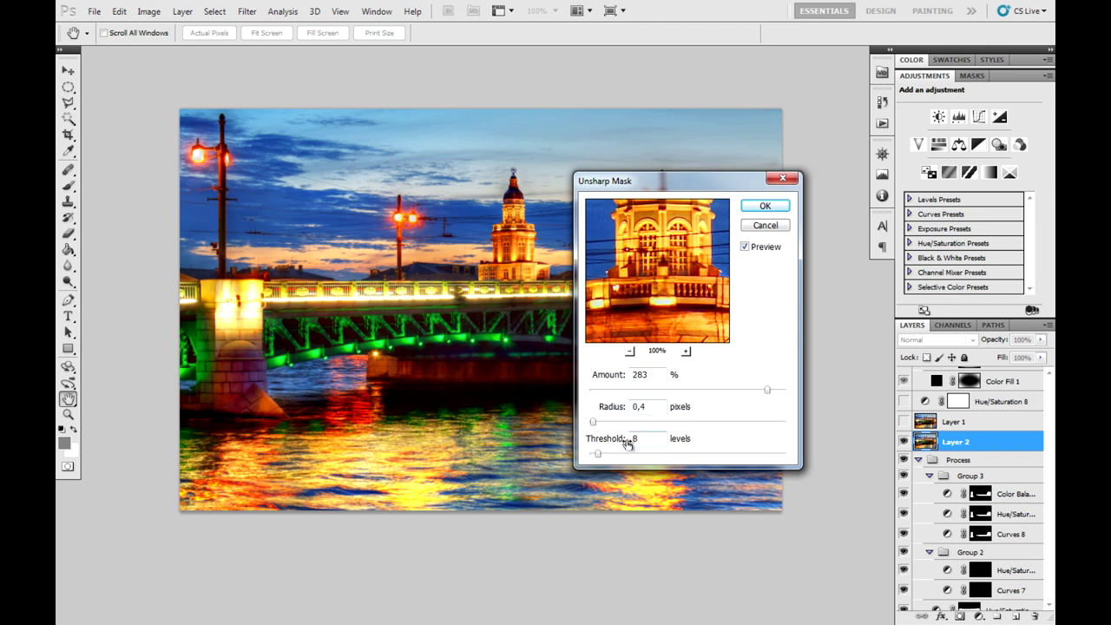
key(shift+Tab)
drag(690, 276, 675, 306)
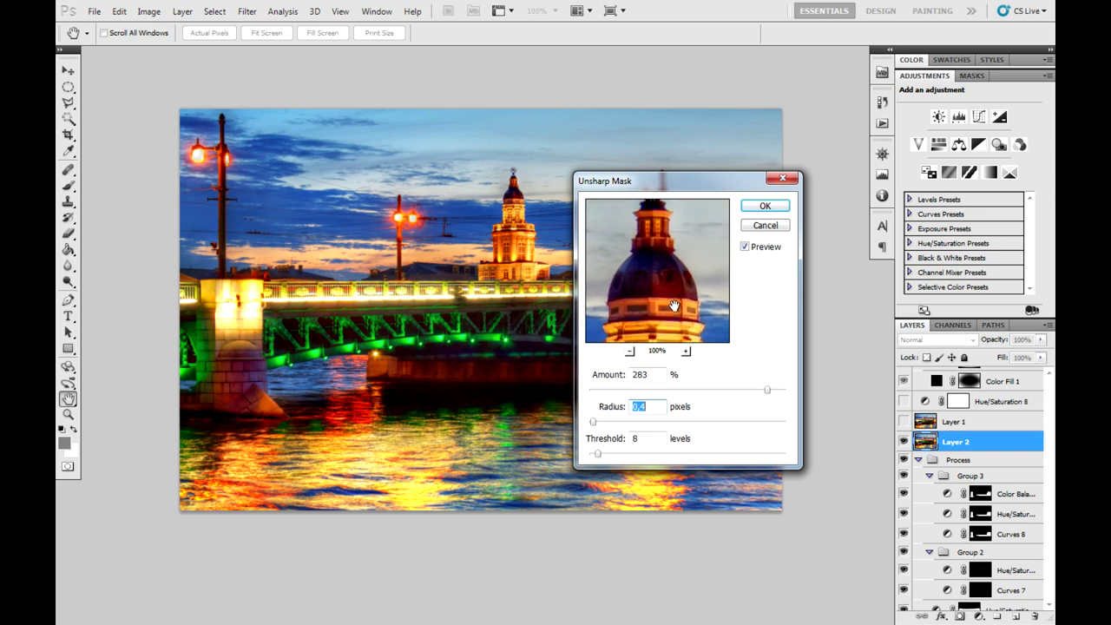
drag(765, 391, 769, 393)
mouse_move(686, 312)
mouse_down()
mouse_move(712, 250)
mouse_move(677, 243)
mouse_up()
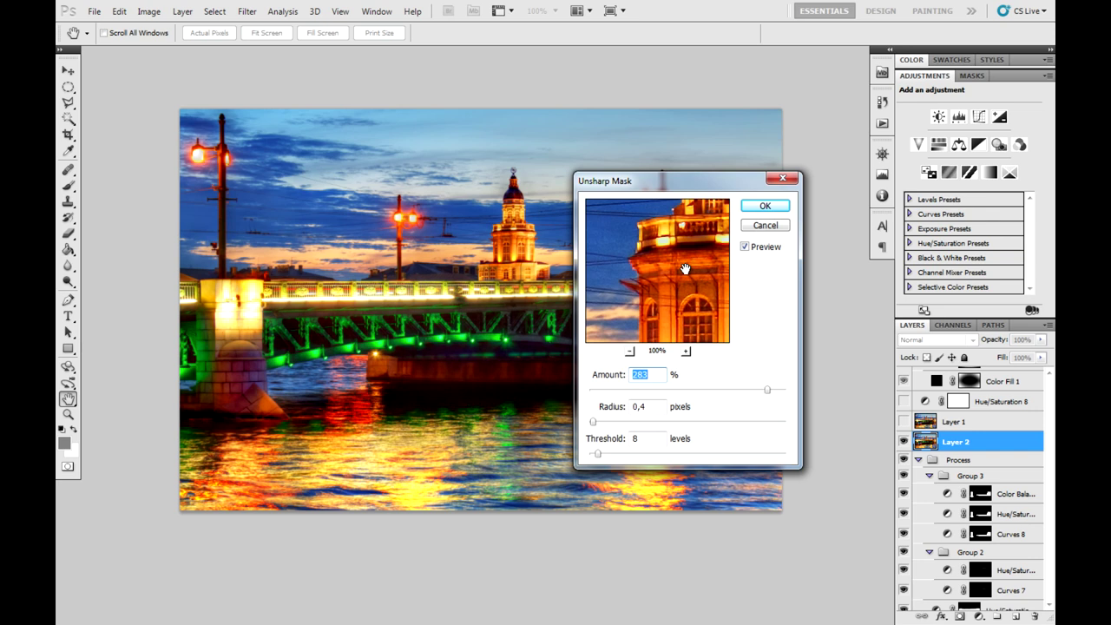
mouse_move(647, 260)
mouse_down()
mouse_move(692, 281)
mouse_move(684, 269)
mouse_up()
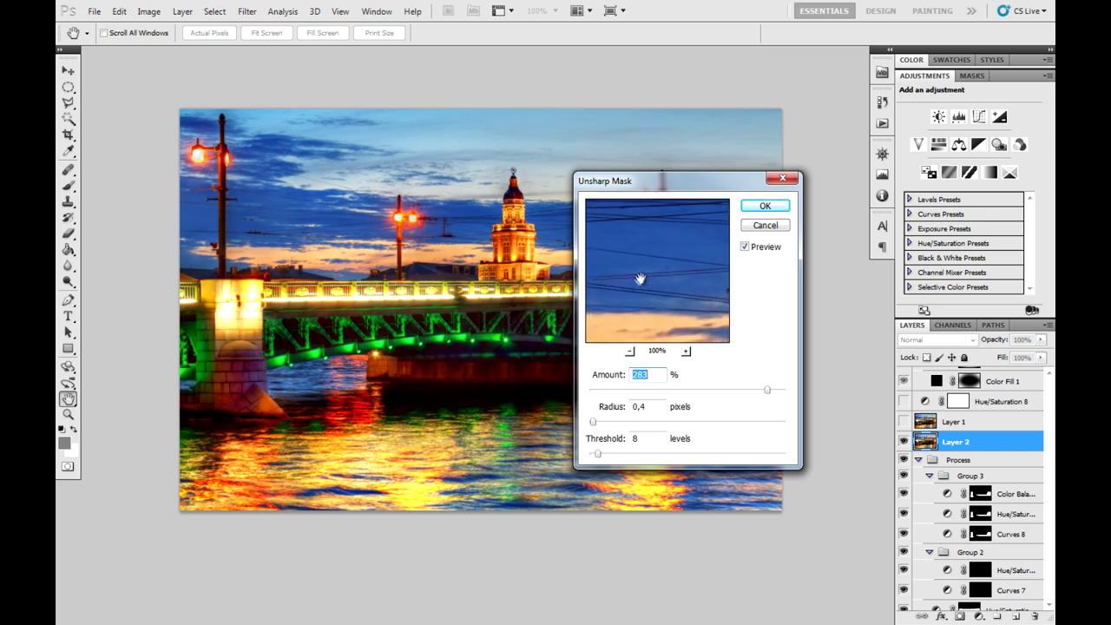
mouse_move(620, 290)
mouse_down()
mouse_move(706, 292)
mouse_move(705, 281)
mouse_move(675, 300)
mouse_move(667, 204)
mouse_up()
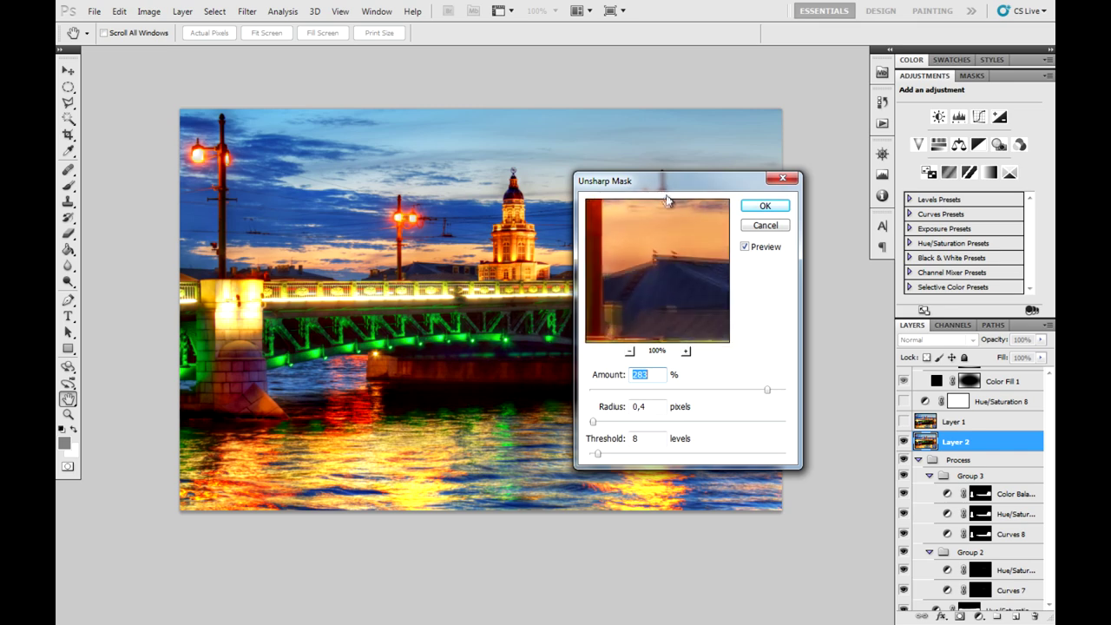
click(766, 211)
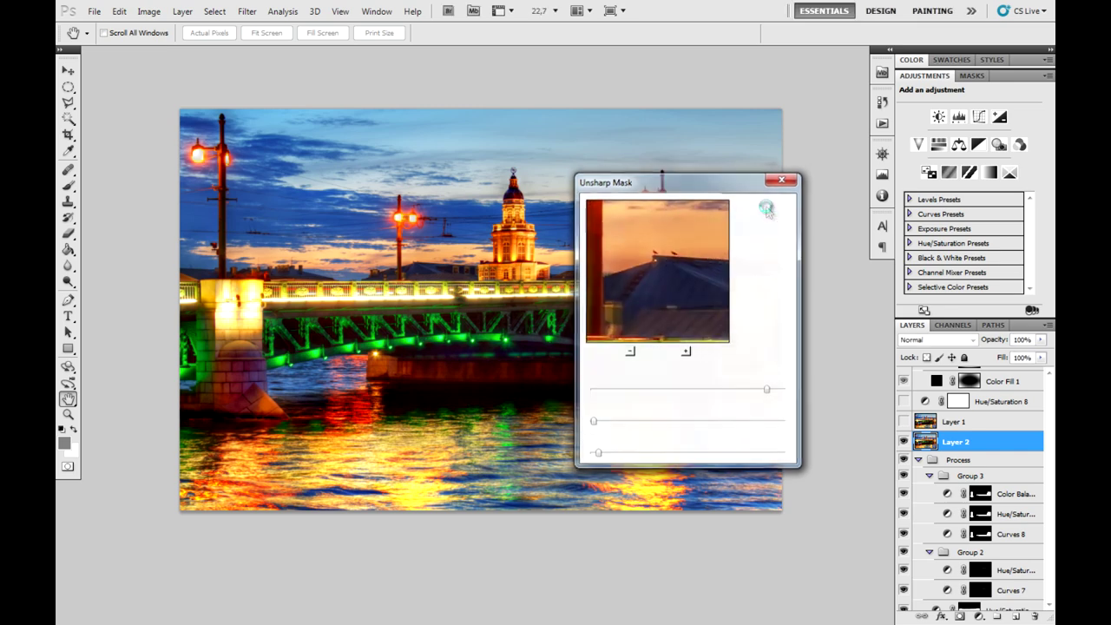
Delete the hidden Layer 1 and zoom in on the dome and bridge railing.
click(983, 422)
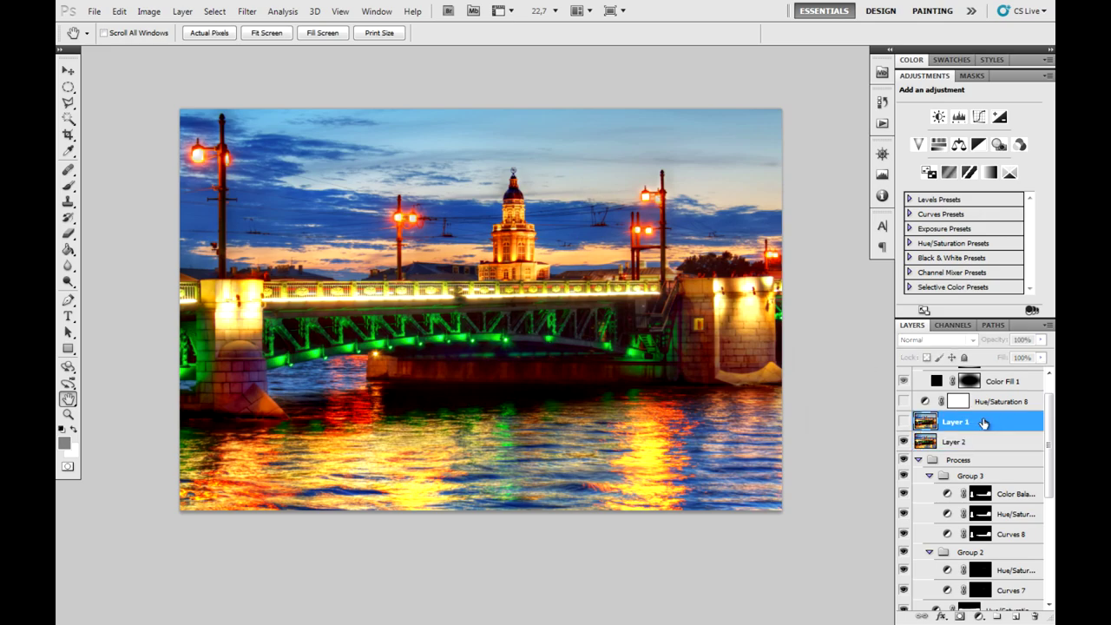
drag(983, 422, 1035, 616)
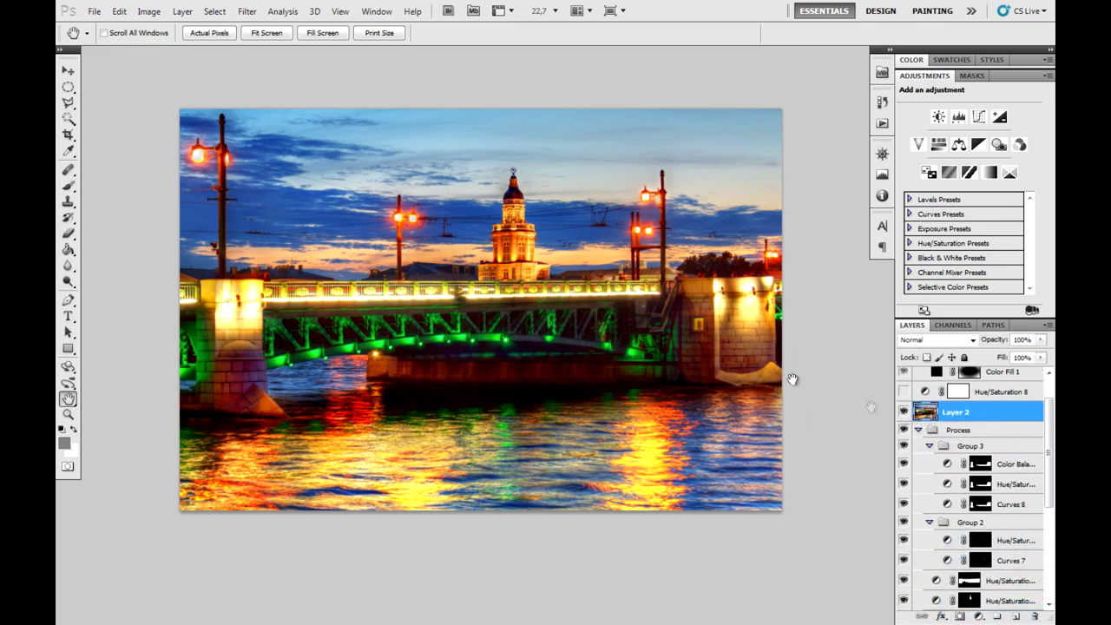
key(z)
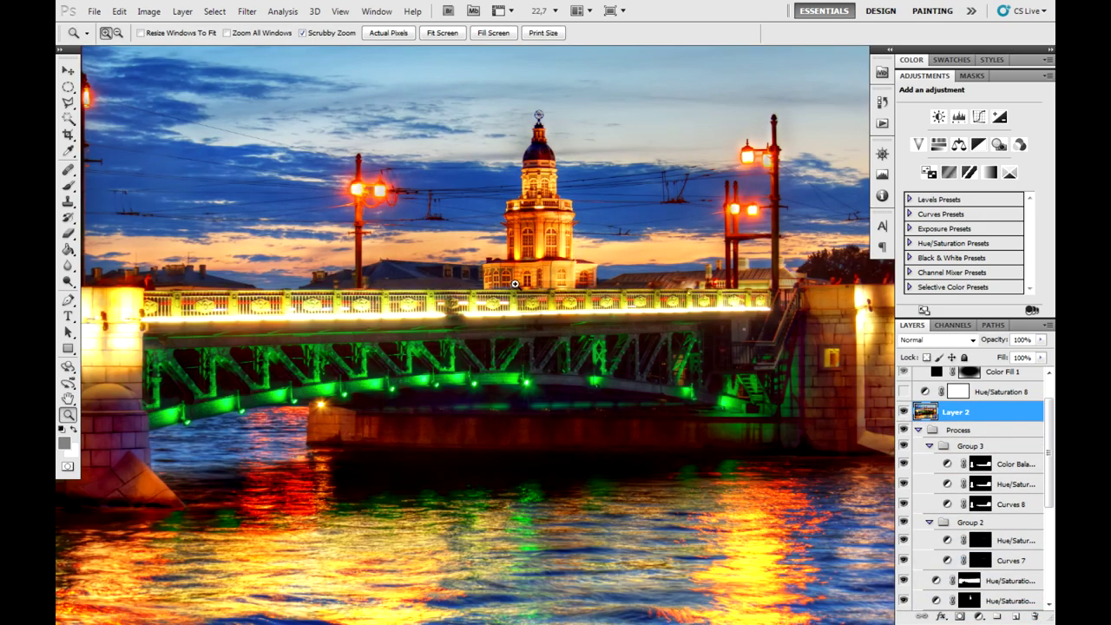
drag(567, 301, 660, 304)
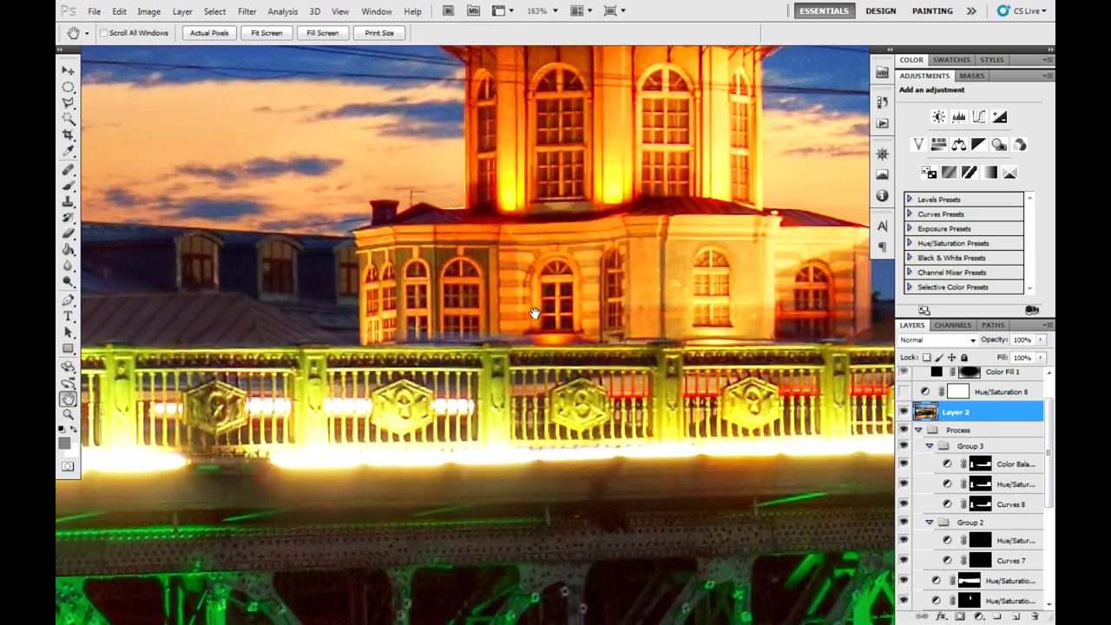
drag(535, 313, 474, 348)
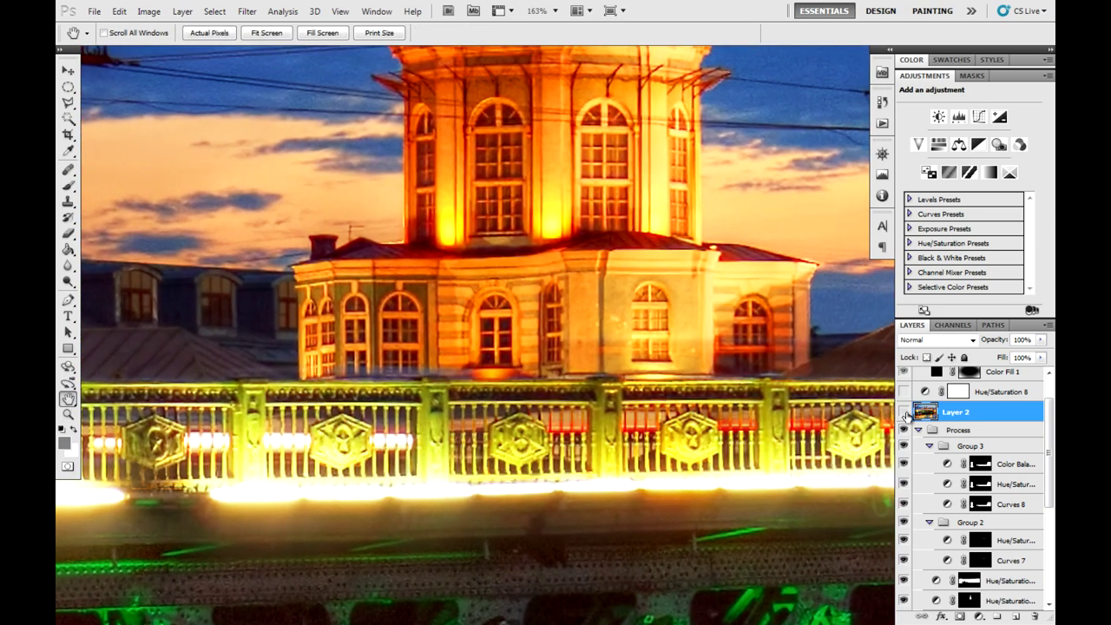
Toggle Layer 2's visibility to compare the sharpening, then zoom back out to the whole photo.
click(904, 412)
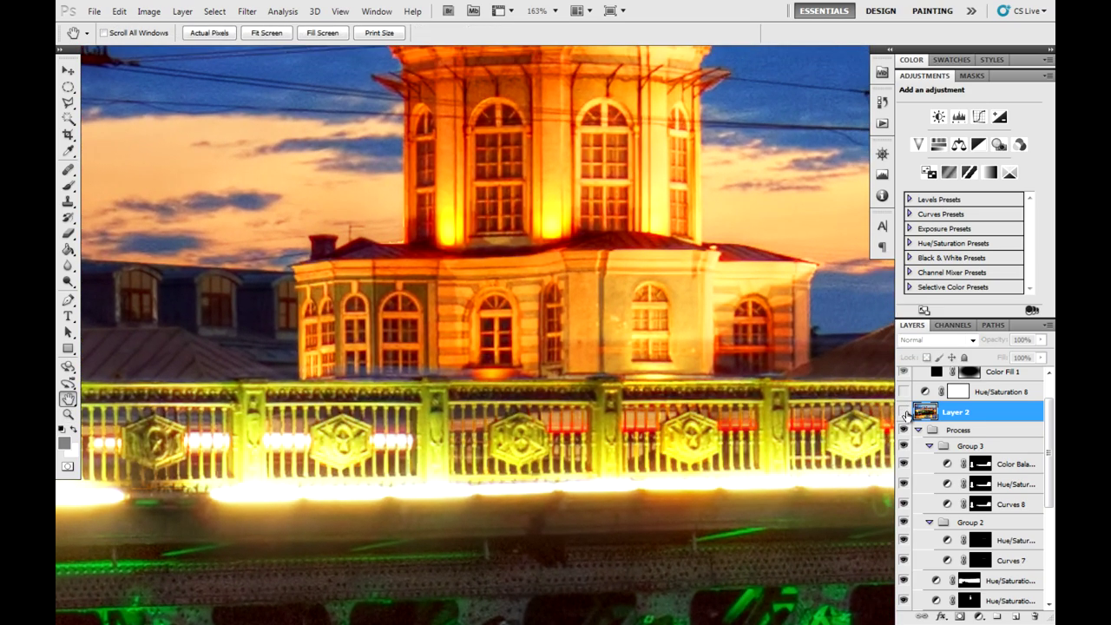
click(904, 412)
click(904, 411)
click(903, 412)
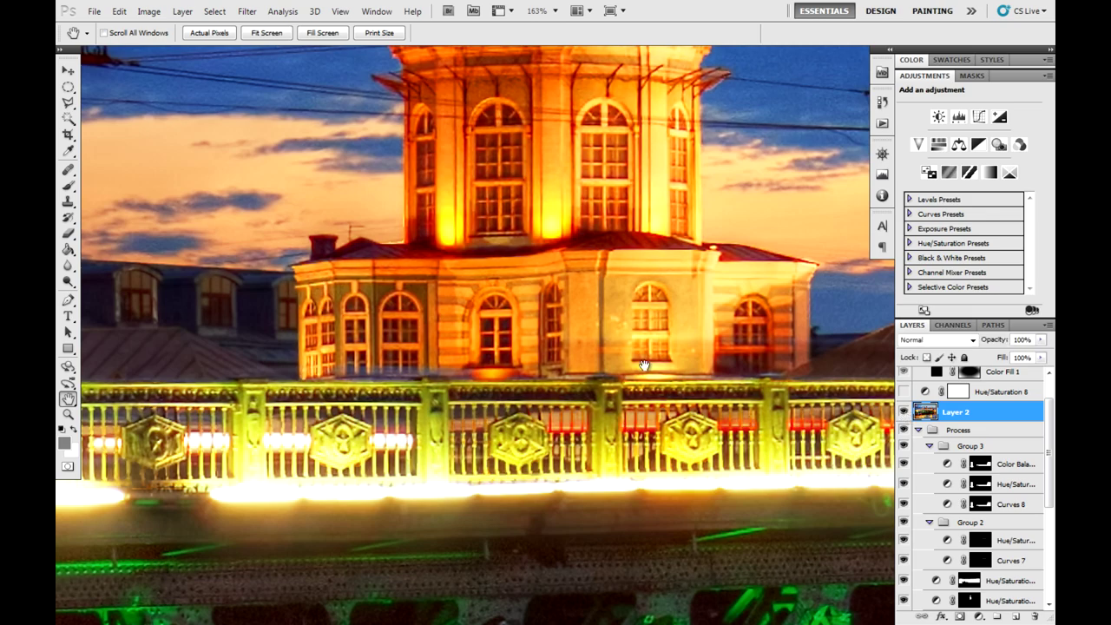
key(z)
drag(644, 364, 591, 406)
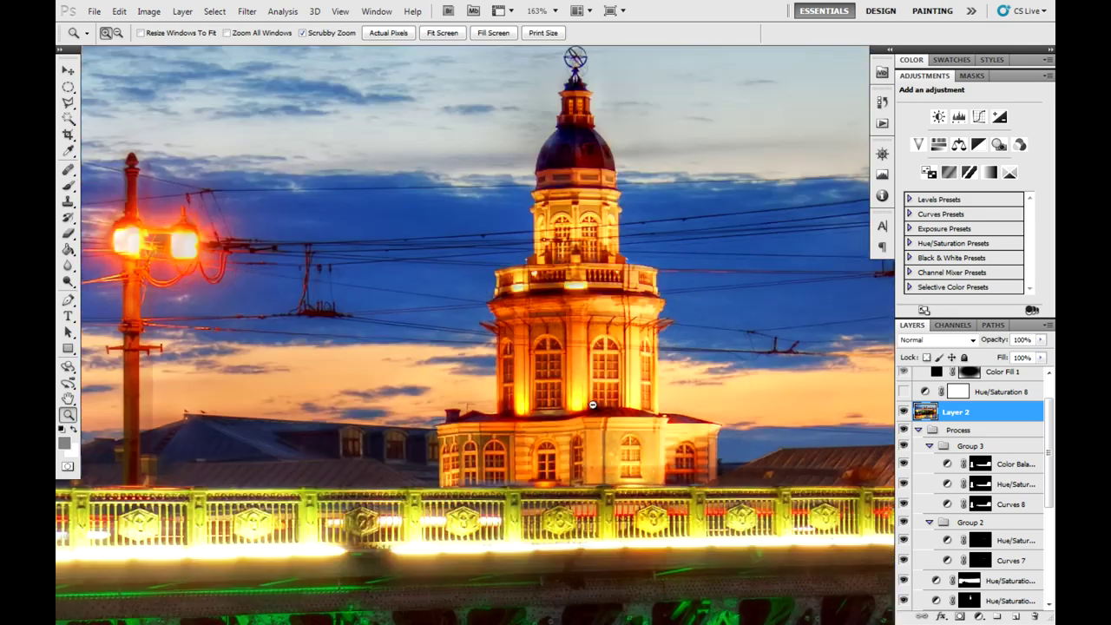
drag(591, 405, 538, 406)
key(h)
drag(625, 348, 584, 252)
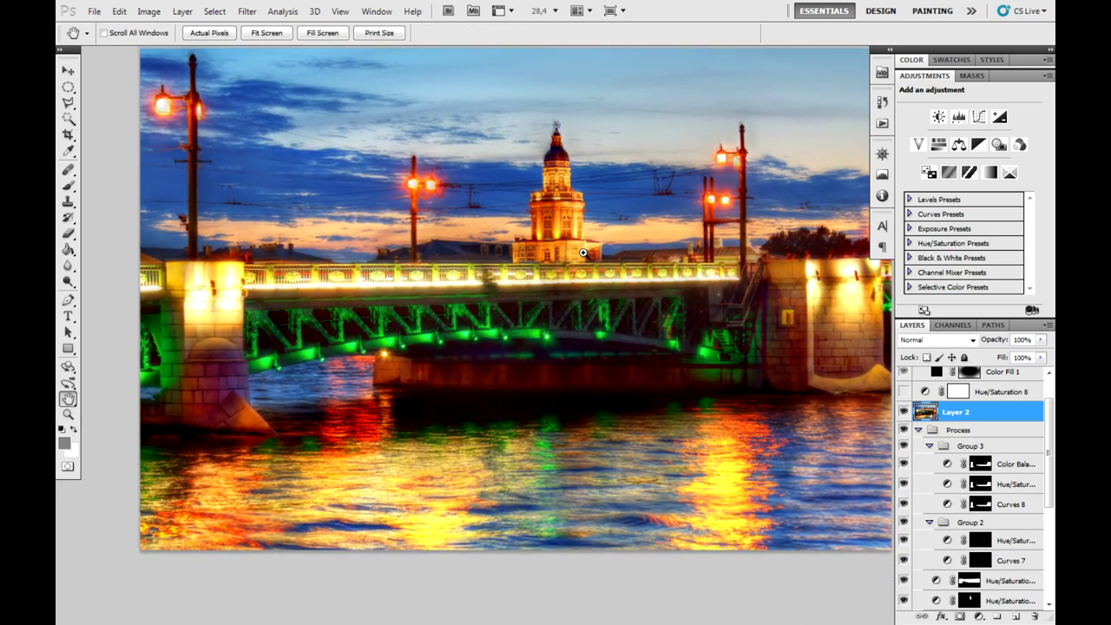
mouse_move(620, 320)
mouse_down()
mouse_move(544, 277)
mouse_move(577, 296)
mouse_up()
key(z)
key(h)
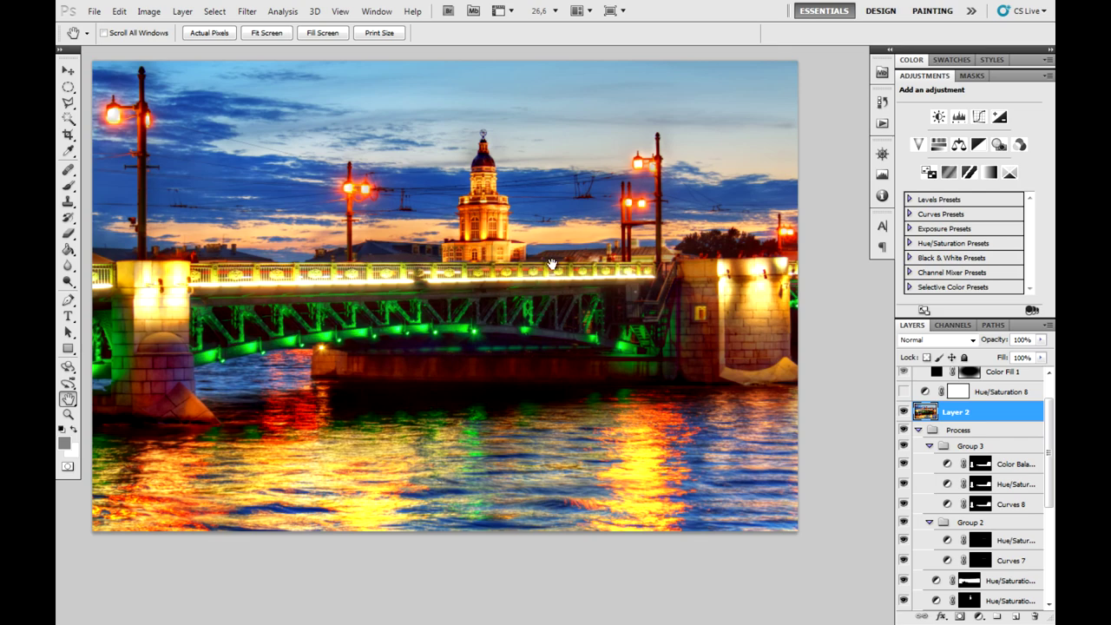
drag(552, 264, 565, 279)
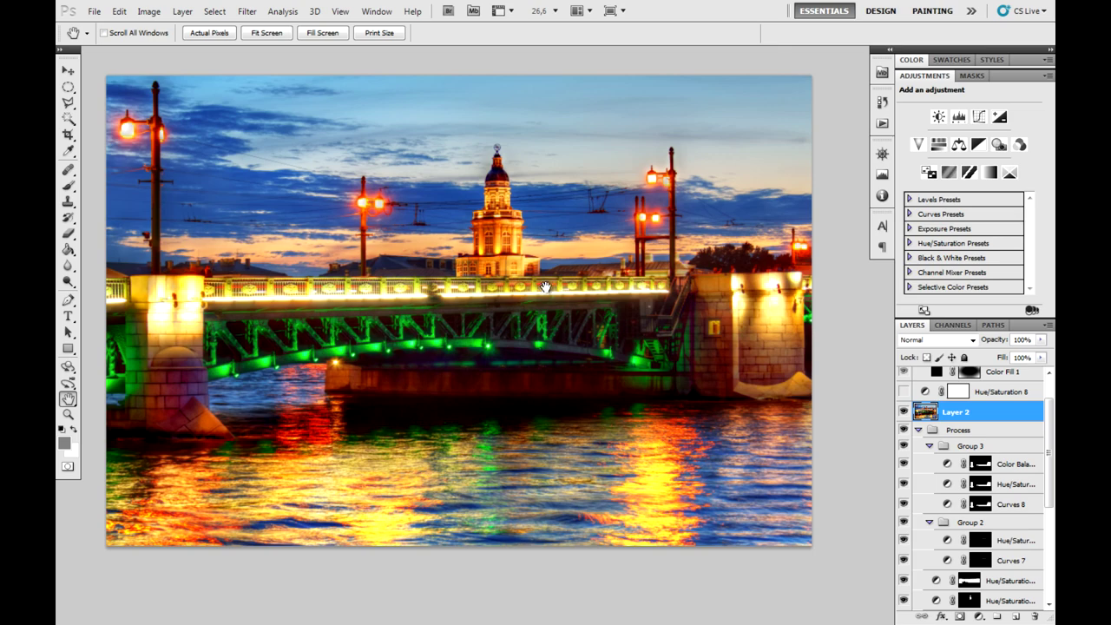
drag(545, 286, 539, 249)
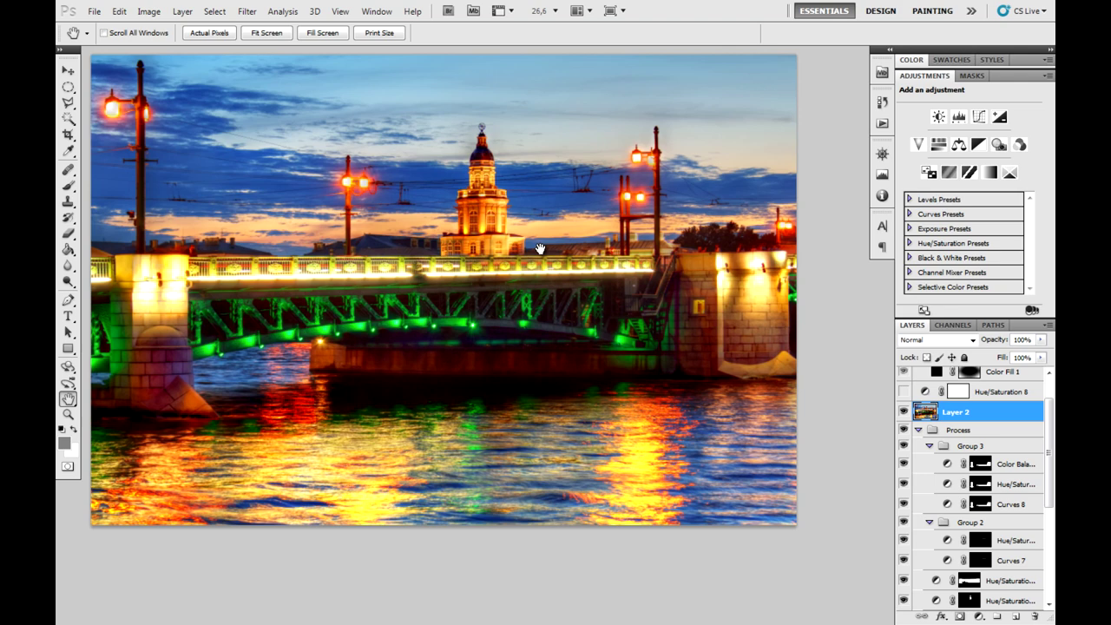
drag(533, 253, 549, 267)
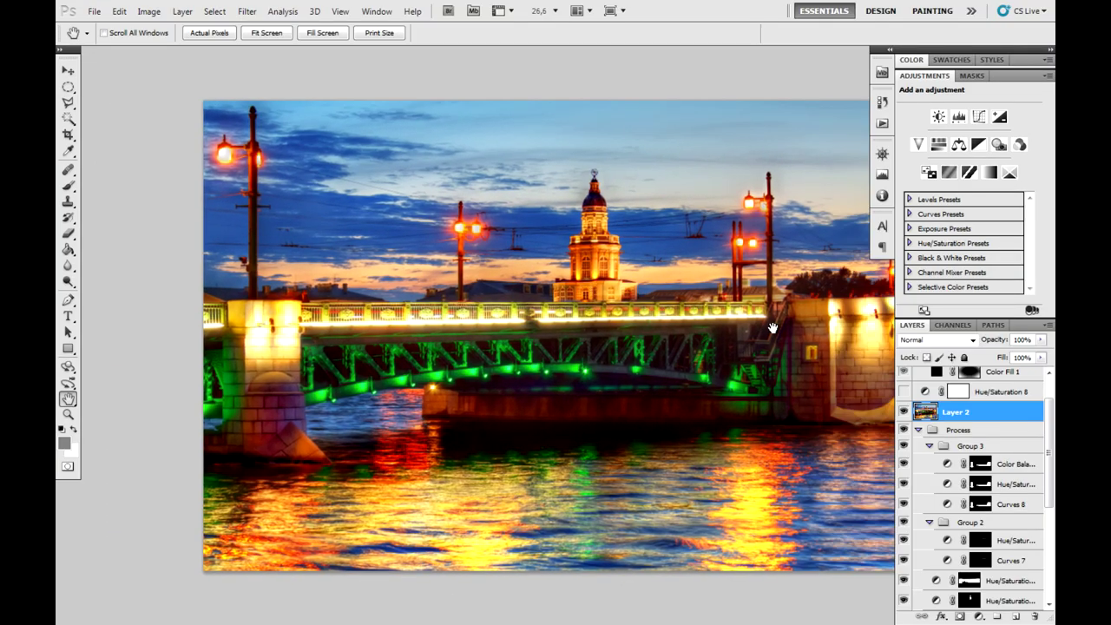
scroll(1035, 451, up, 2)
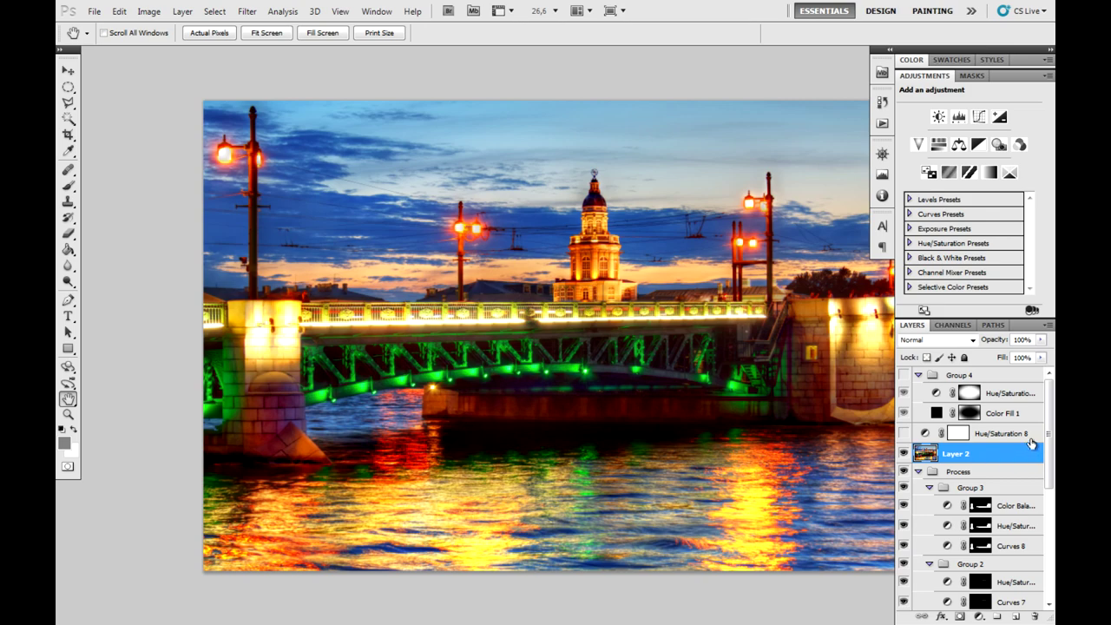
drag(728, 336, 623, 295)
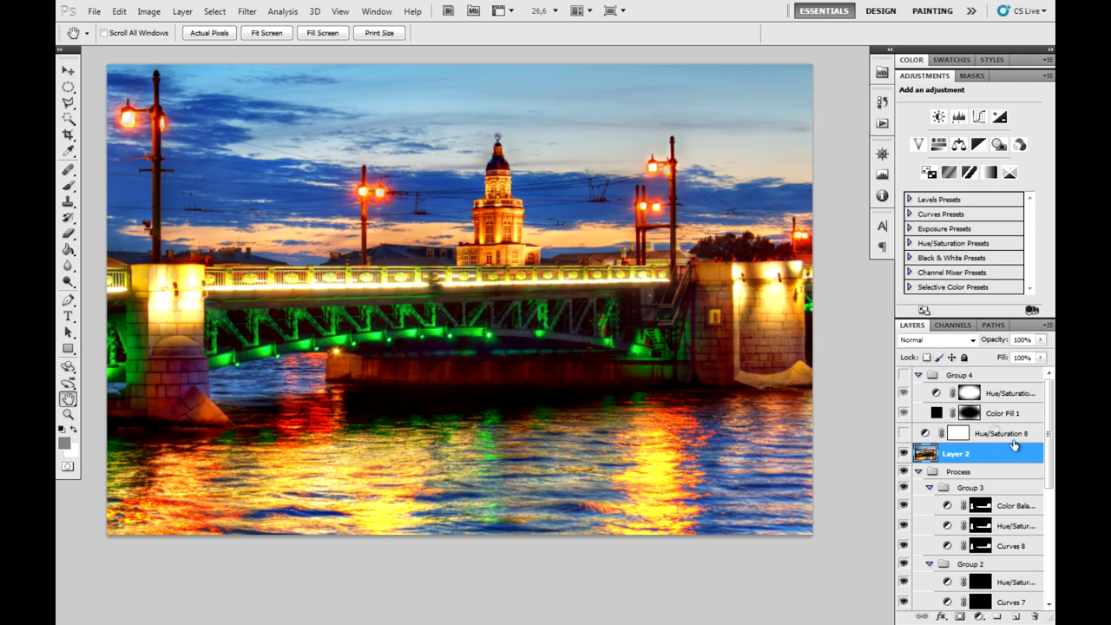
click(985, 380)
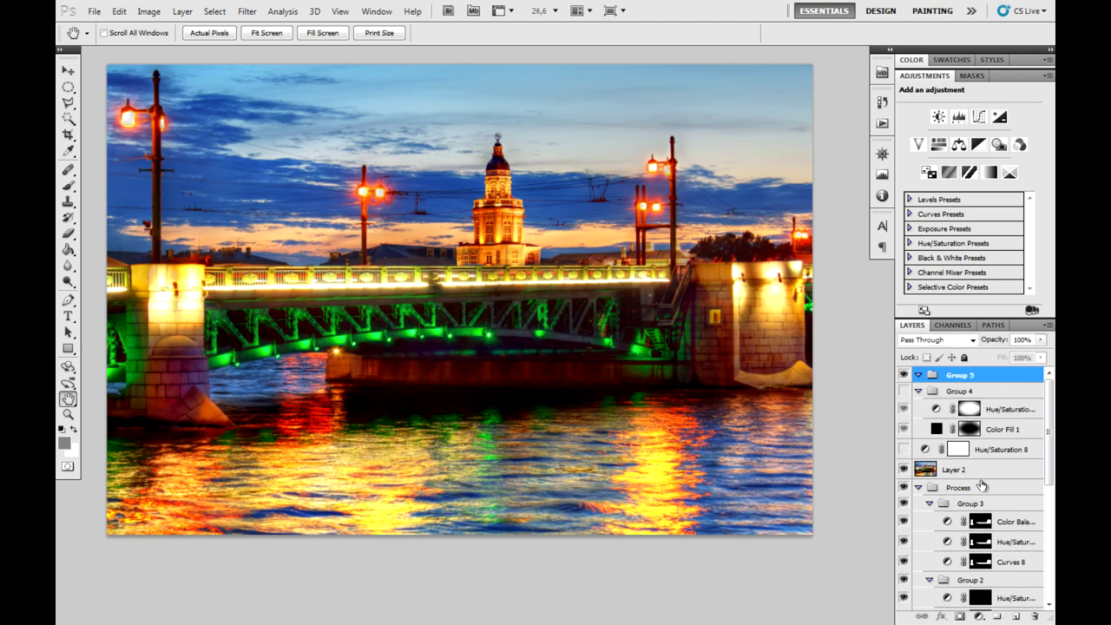
Add a black Solid Color fill layer.
click(979, 617)
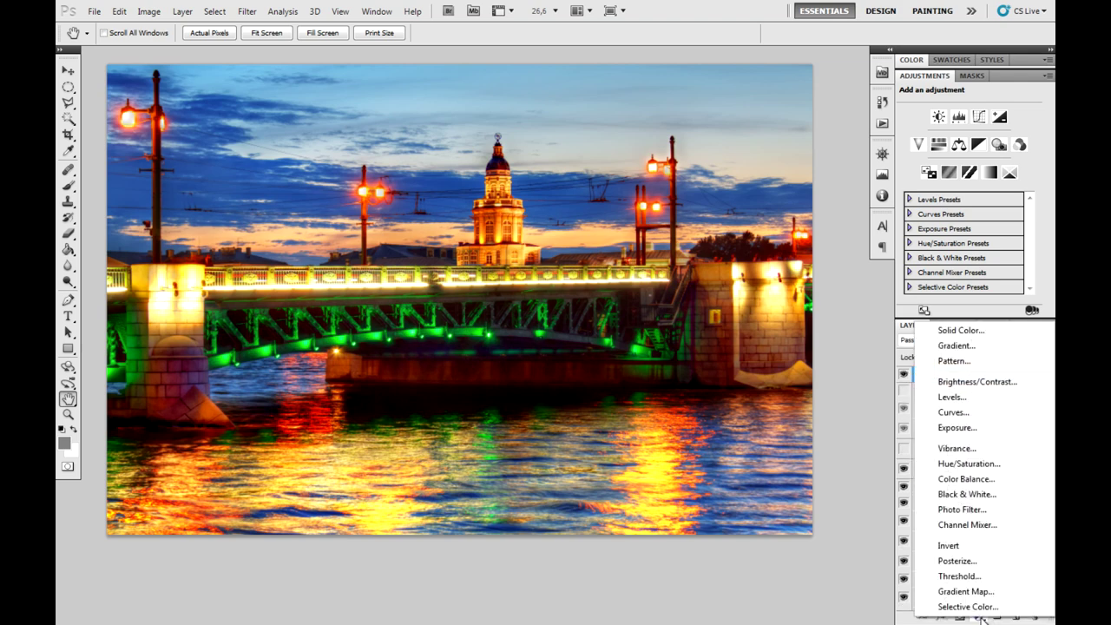
click(973, 335)
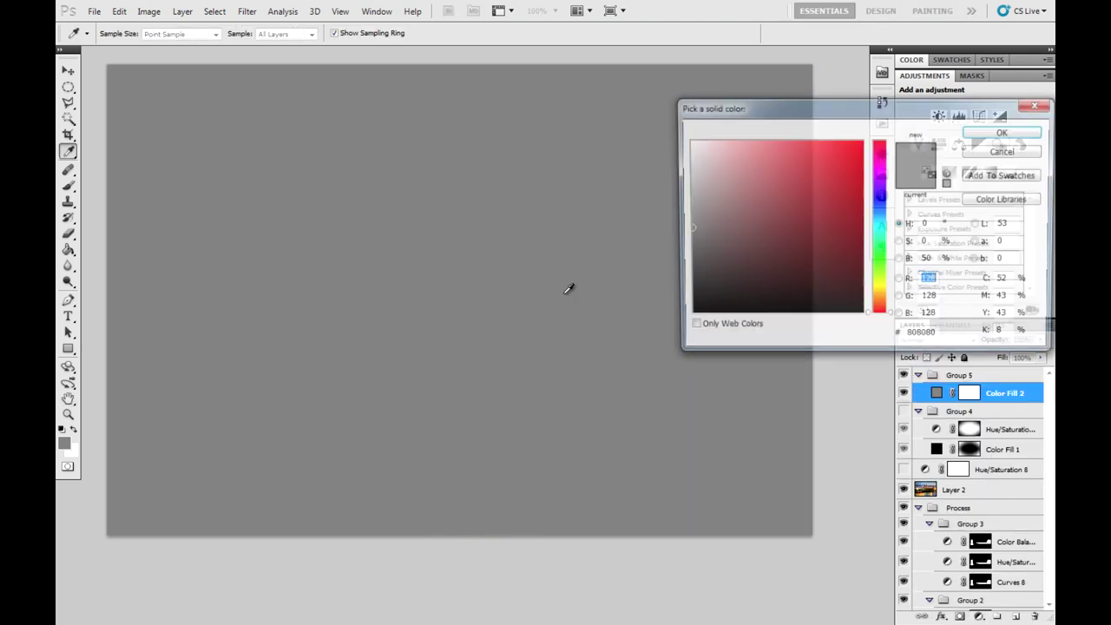
click(687, 314)
click(992, 131)
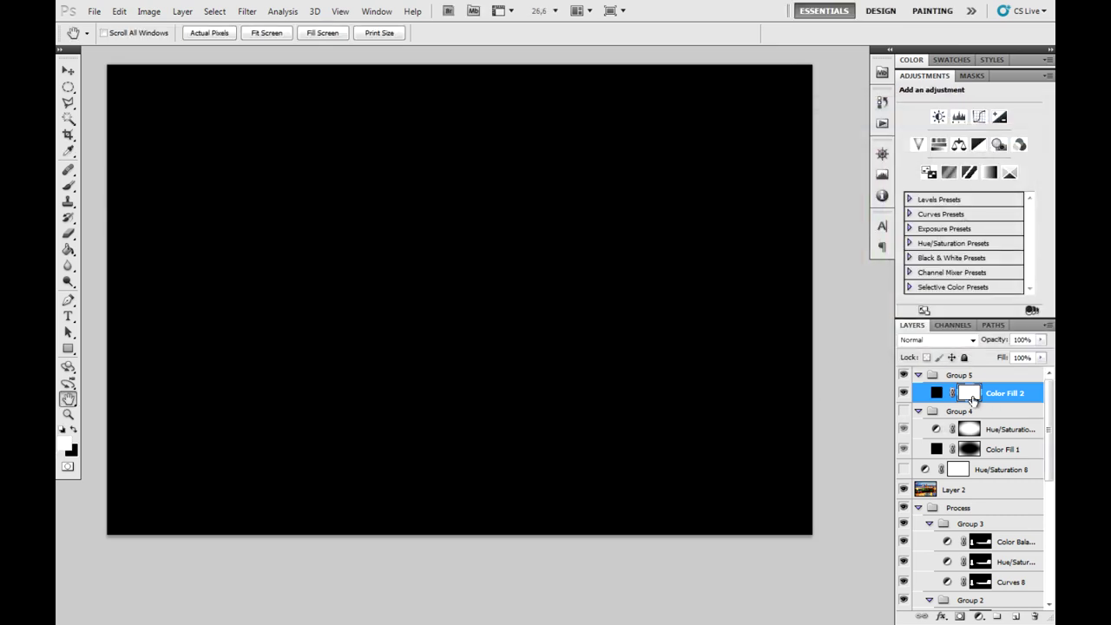
Draw an elliptical selection across the canvas to shape the fill layer's mask, then check the mask.
click(67, 89)
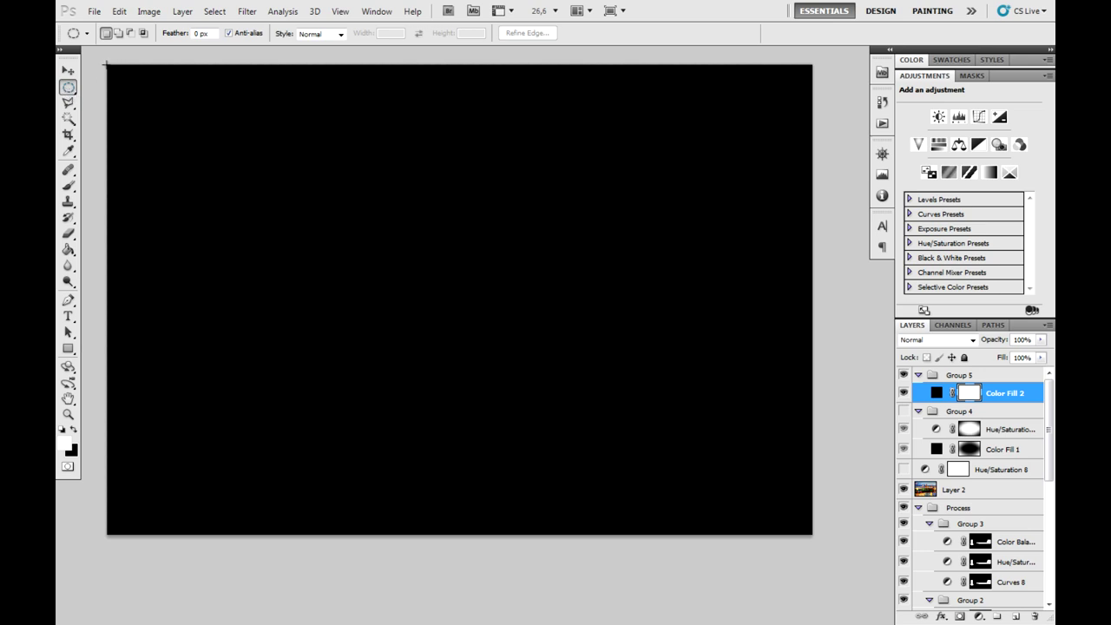
drag(749, 499, 811, 536)
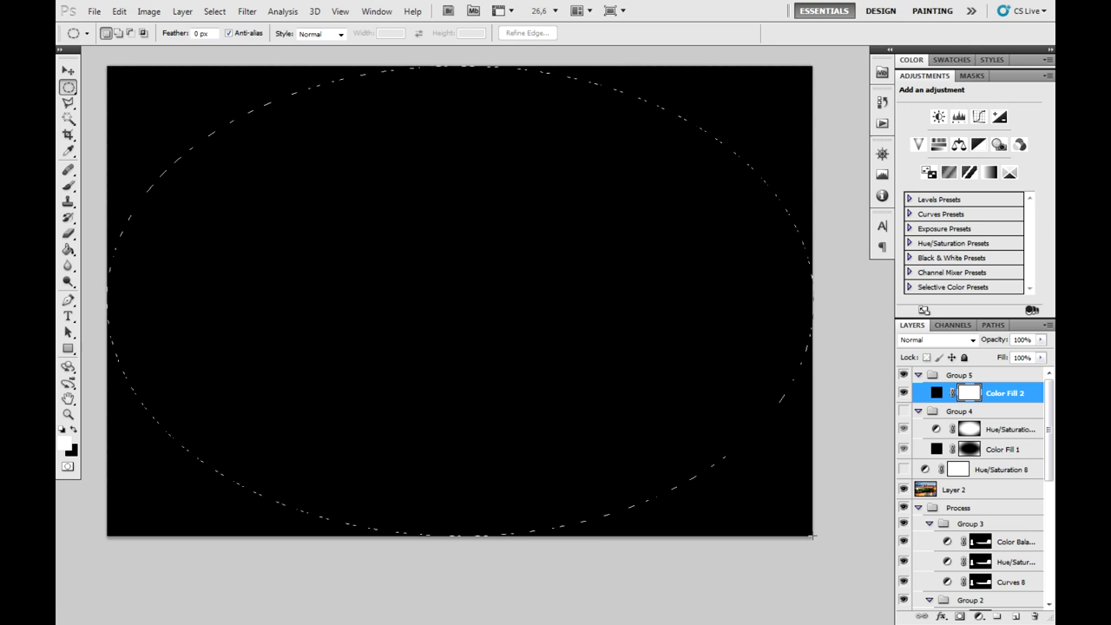
drag(814, 536, 813, 535)
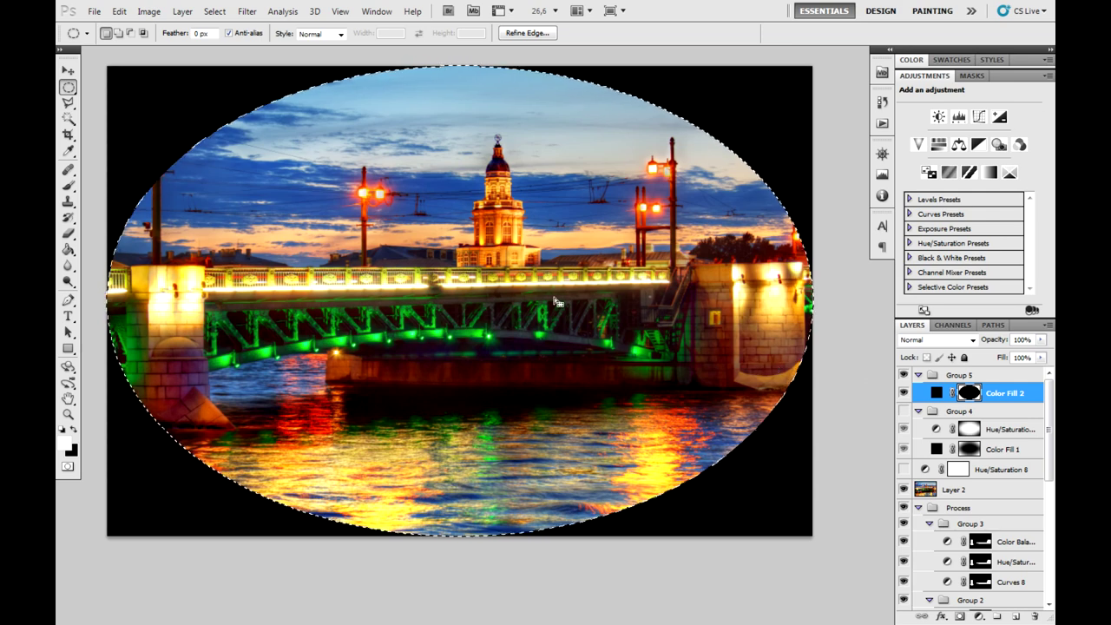
key(ctrl+d)
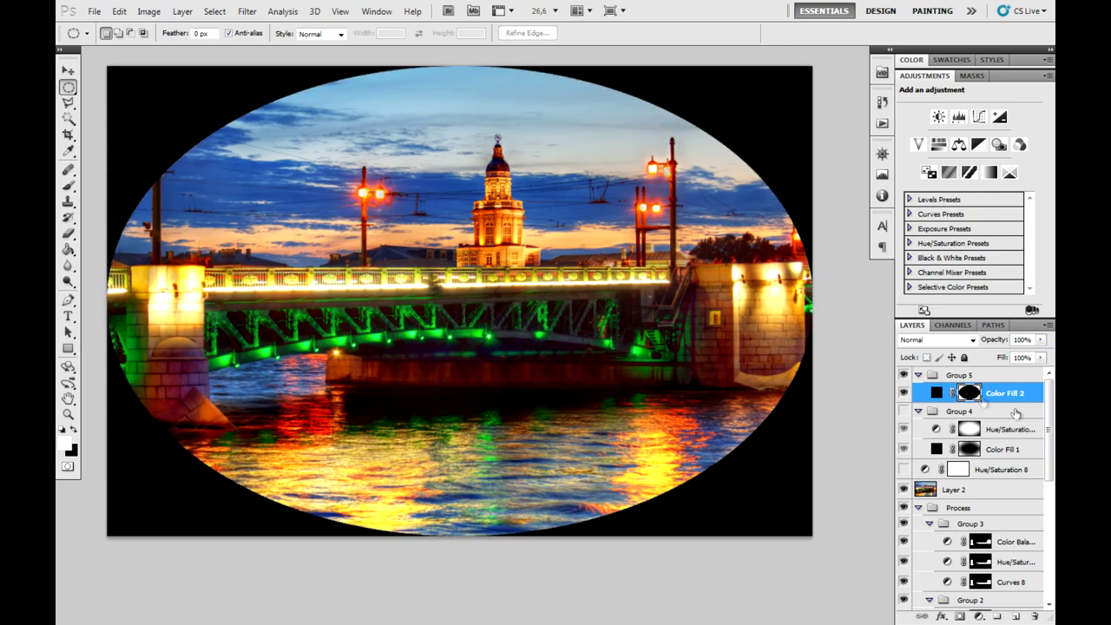
alt+click(970, 394)
alt+click(970, 395)
Blur the vignette mask with a 250-pixel Gaussian Blur, applied twice.
click(247, 11)
mouse_move(254, 139)
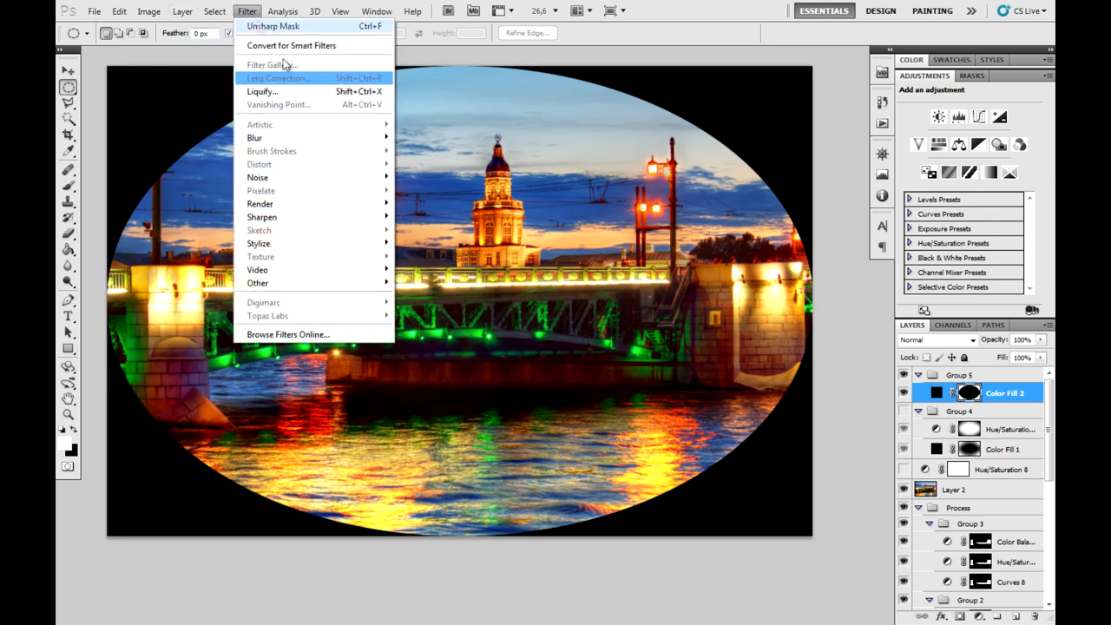
click(432, 190)
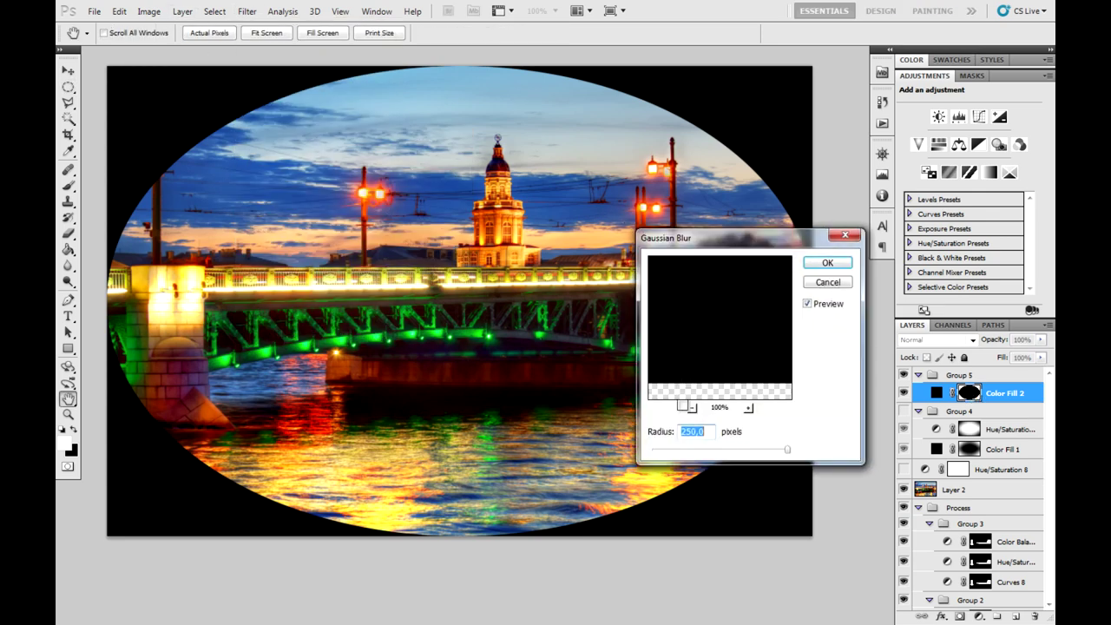
click(822, 262)
click(247, 12)
click(271, 26)
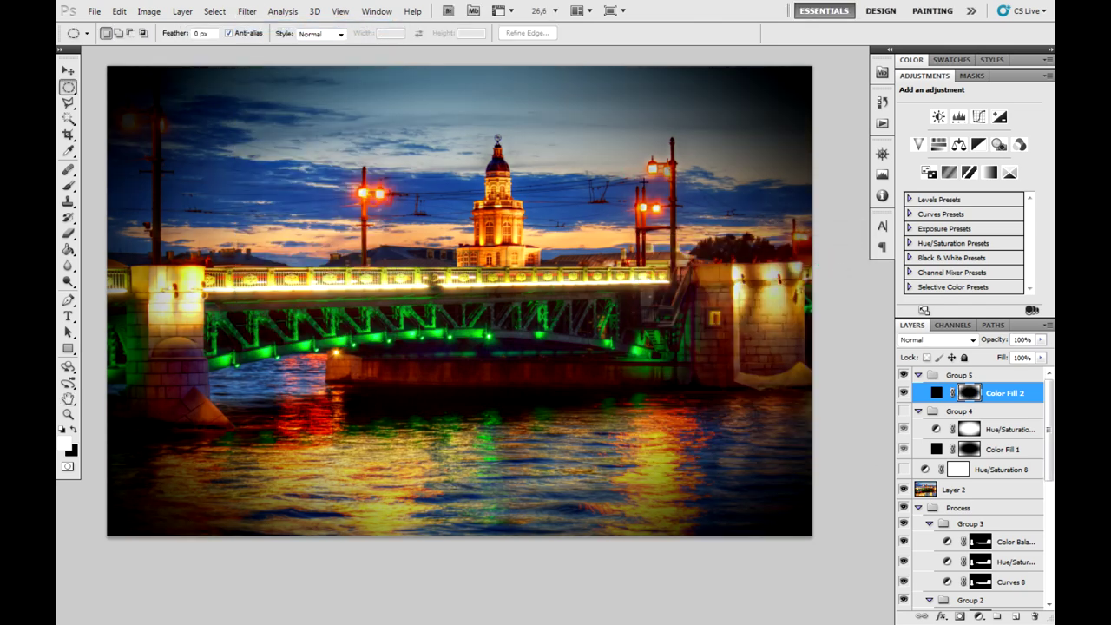
Lower the vignette fill layer's opacity to about 56%.
click(1008, 397)
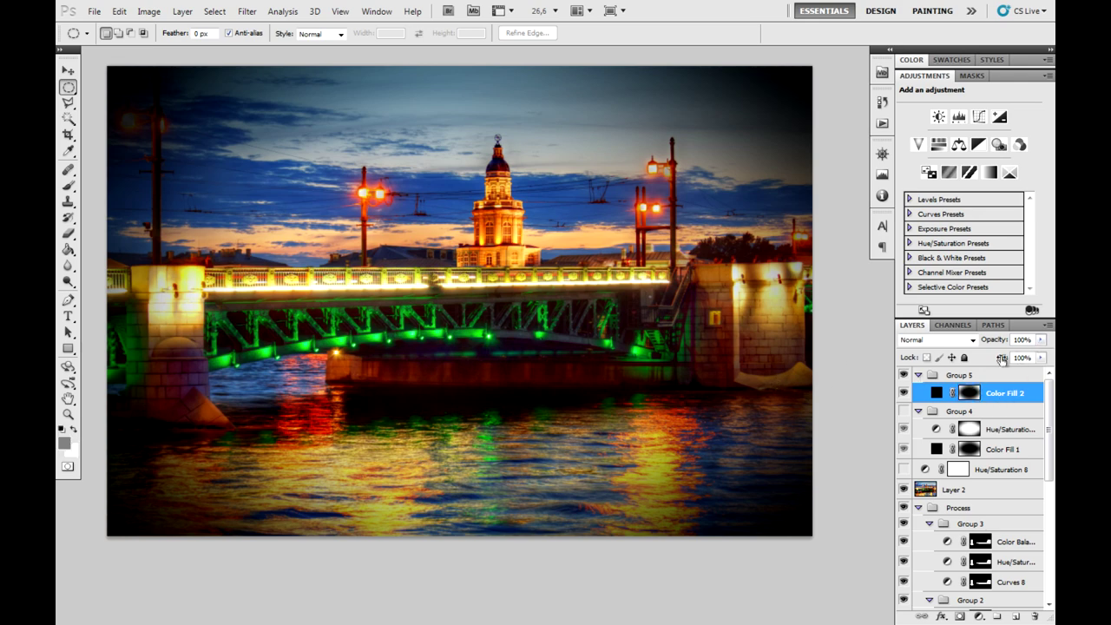
click(1041, 341)
drag(1042, 356, 1012, 361)
click(1001, 405)
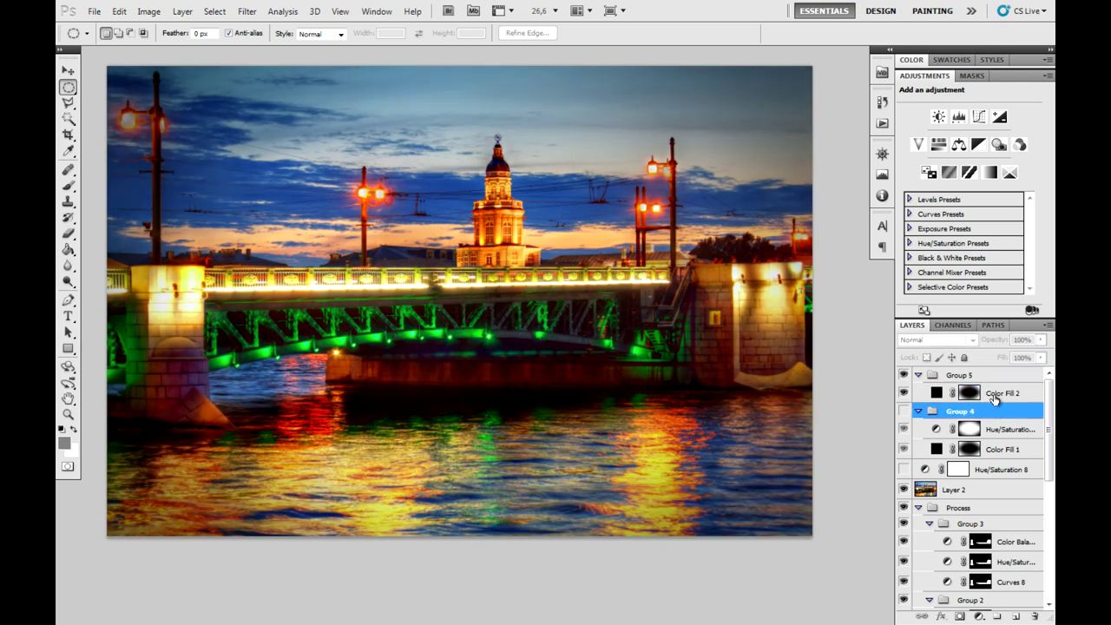
click(997, 396)
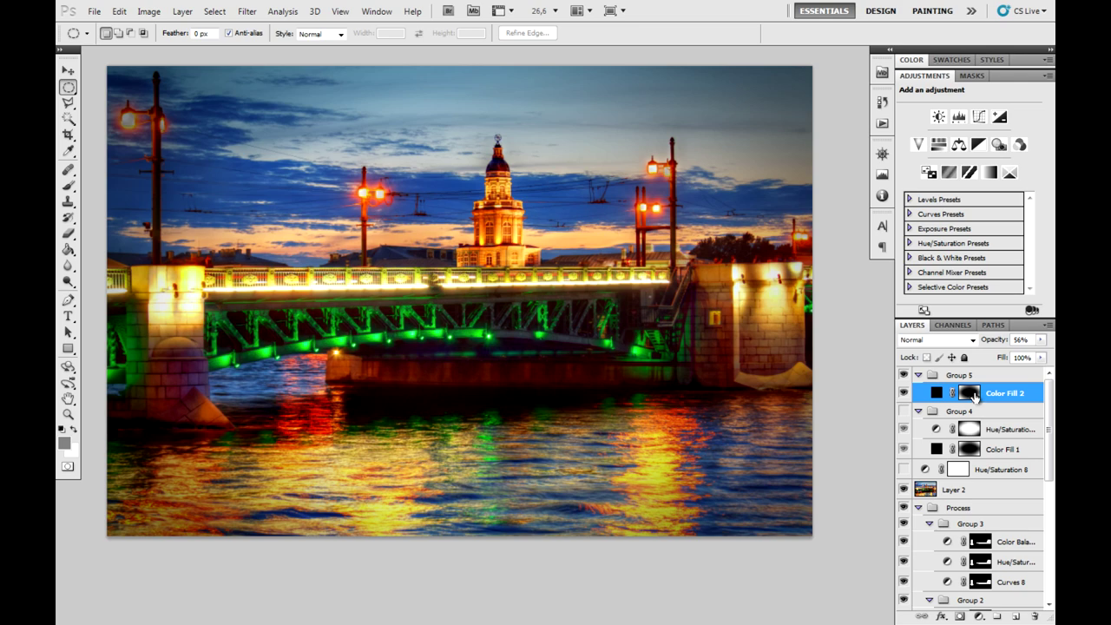
Add a Hue/Saturation adjustment masked by the oval, with the mask inverted to target the centre.
ctrl+click(970, 395)
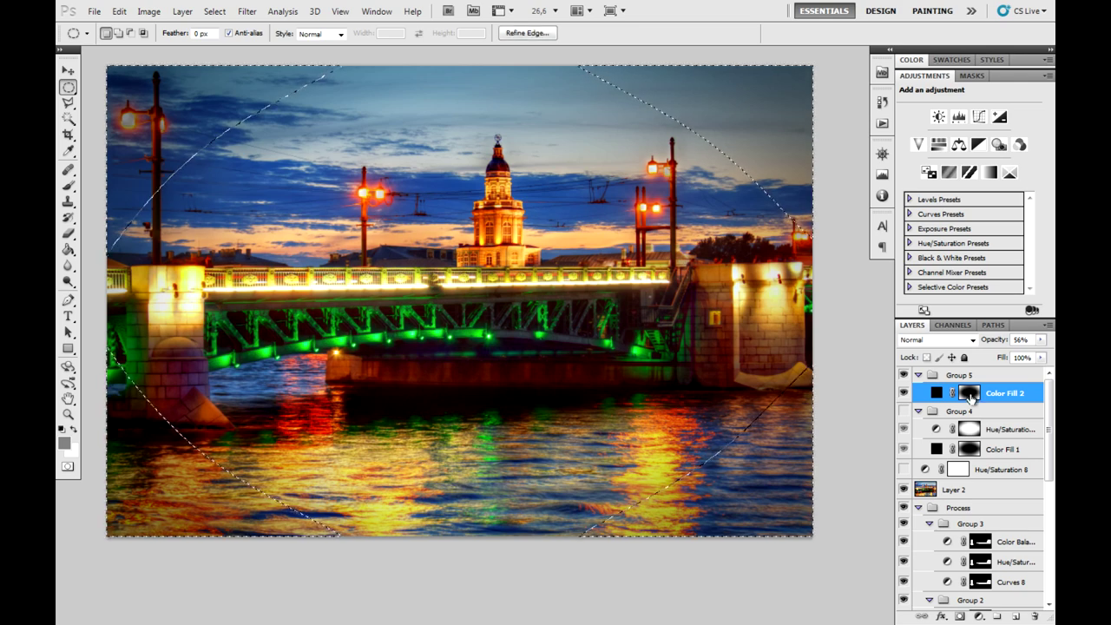
click(978, 616)
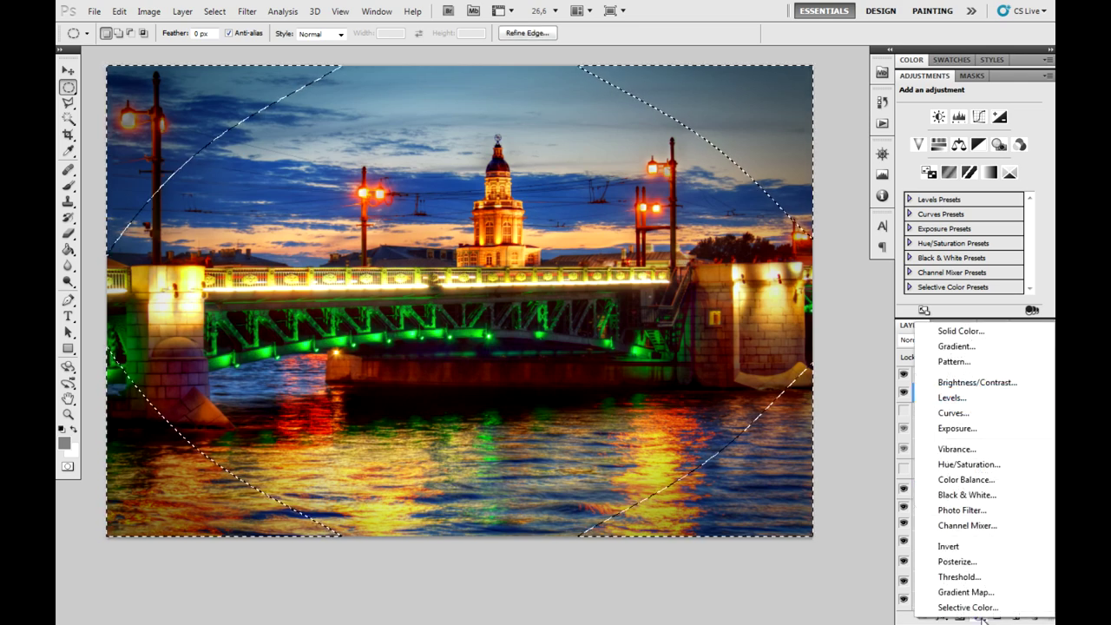
click(972, 469)
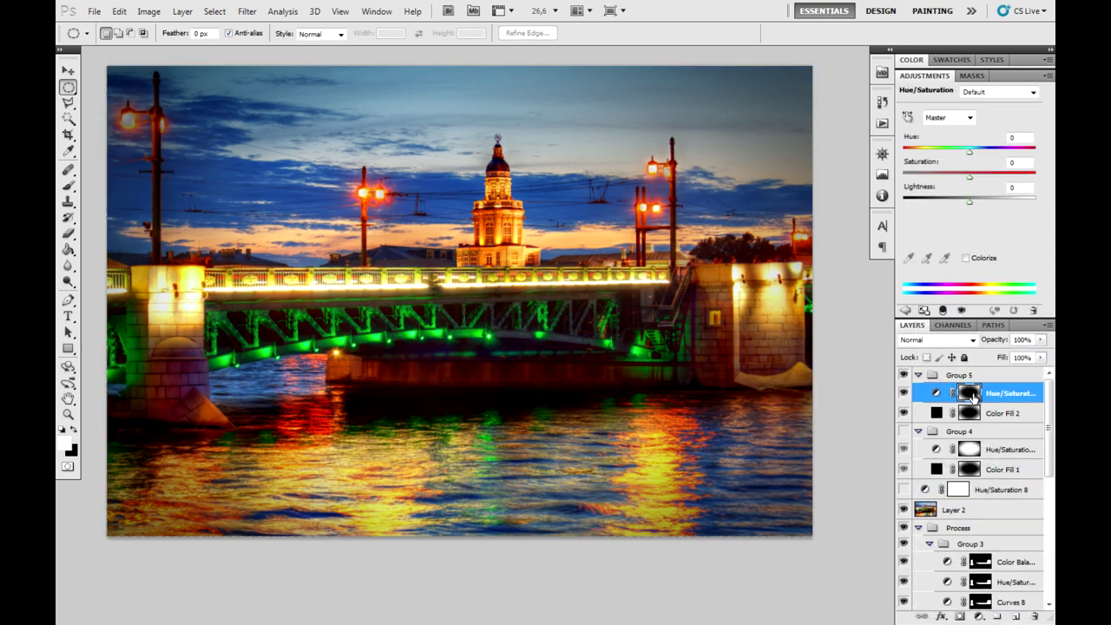
key(ctrl+i)
alt+click(969, 395)
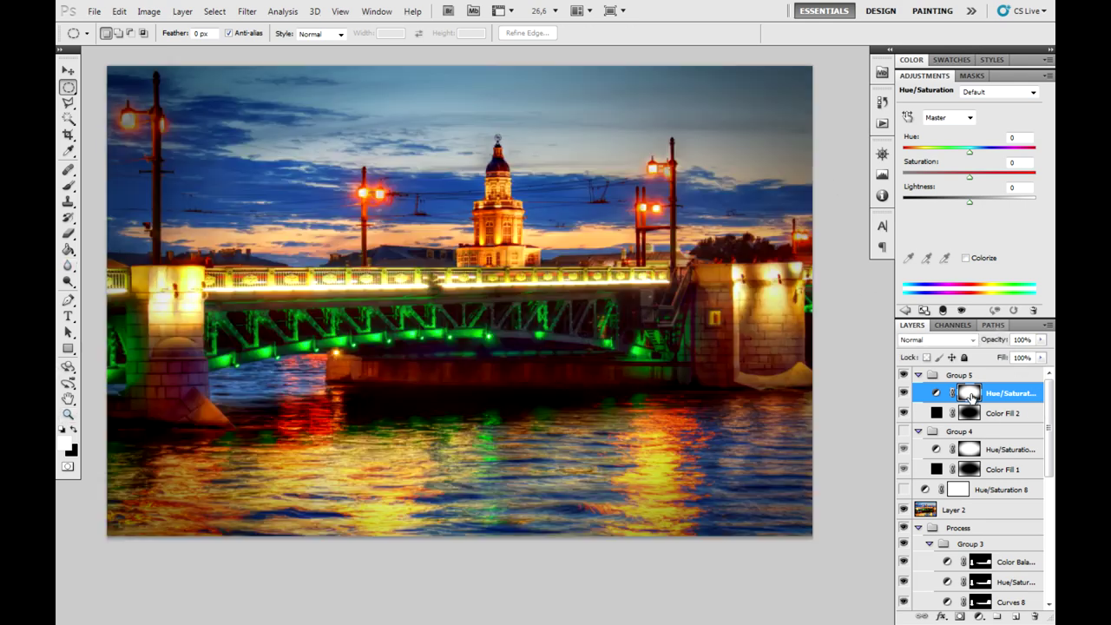
alt+click(971, 398)
Raise the saturation and toggle Group 5 on and off to compare the effect.
drag(970, 177, 986, 180)
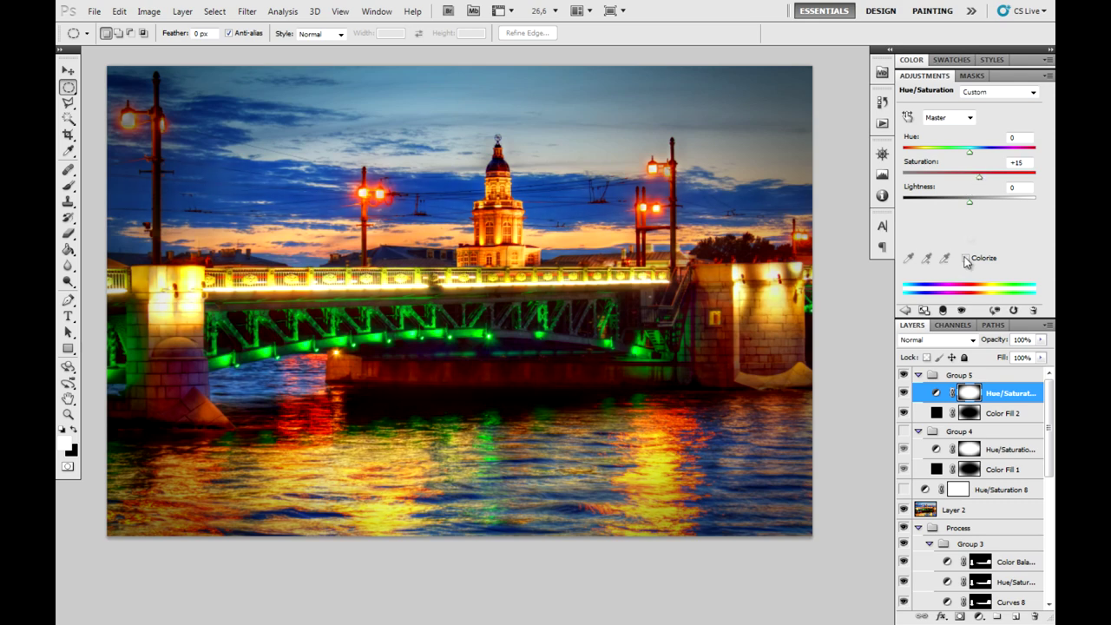
click(904, 375)
click(903, 375)
click(904, 375)
click(903, 375)
click(903, 375)
click(904, 375)
click(904, 375)
click(904, 375)
click(904, 375)
click(904, 375)
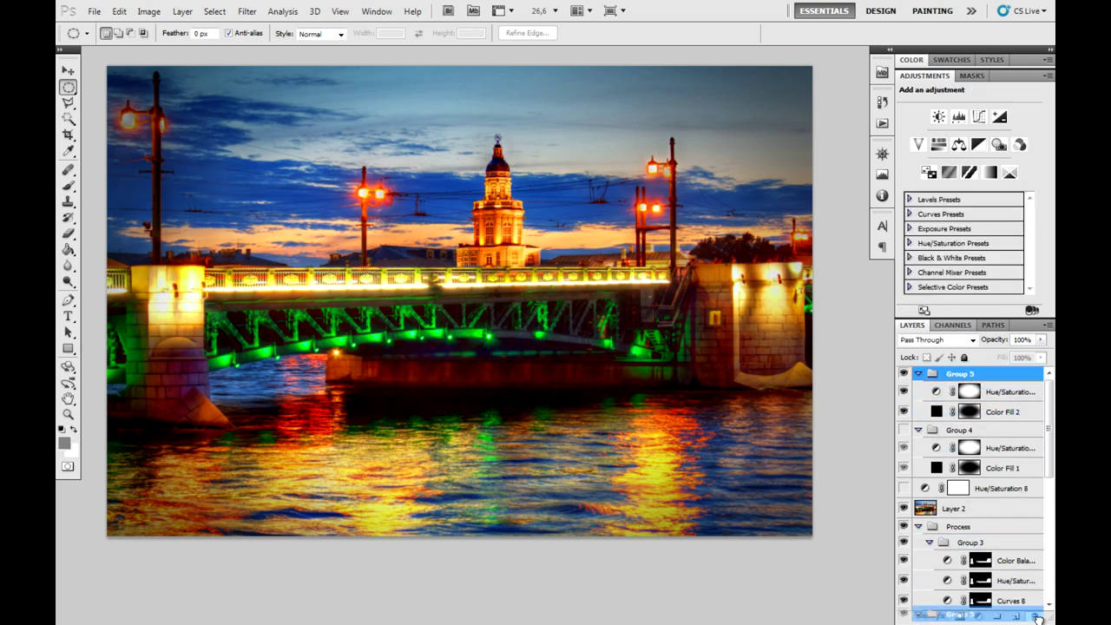
Delete Group 5, re-enable Group 4, and turn on Hue/Saturation 8 with saturation -24.
drag(975, 374, 1035, 616)
click(904, 374)
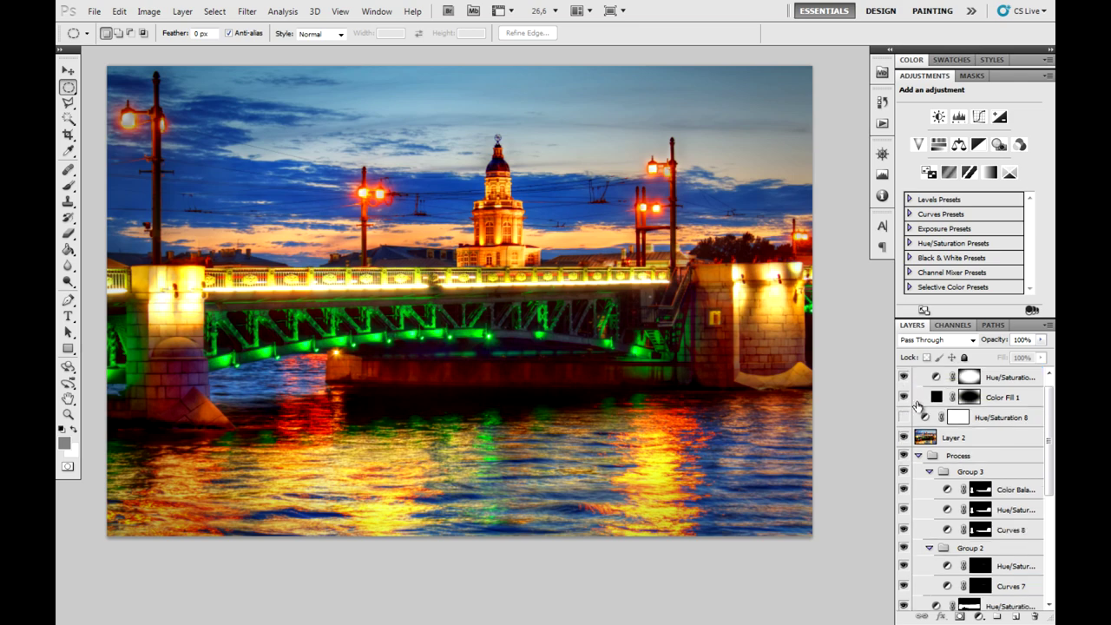
click(1021, 435)
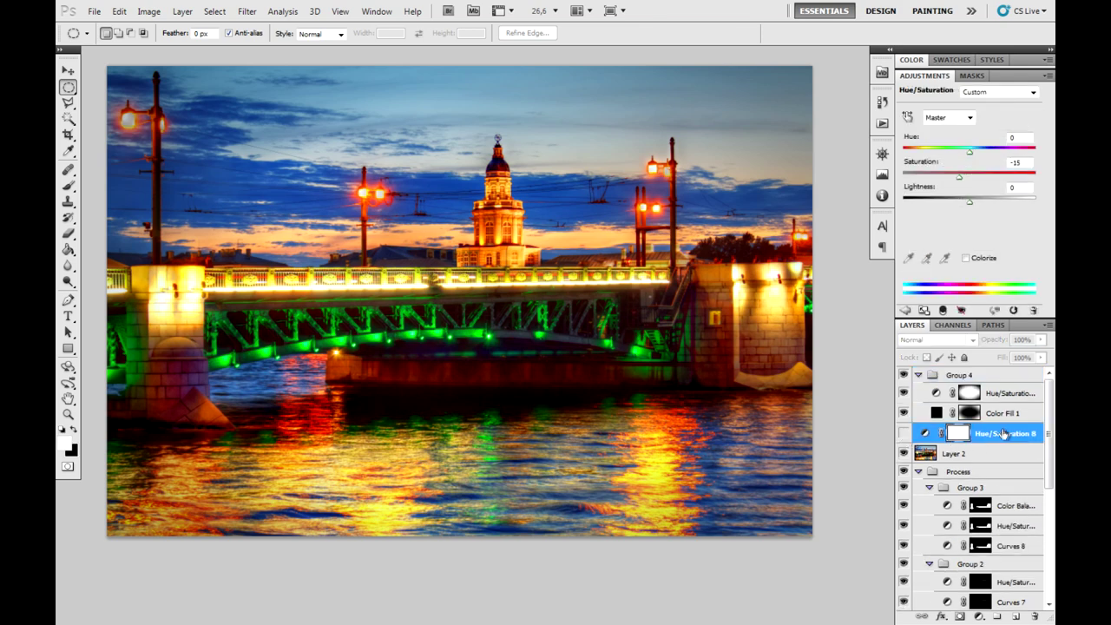
click(906, 435)
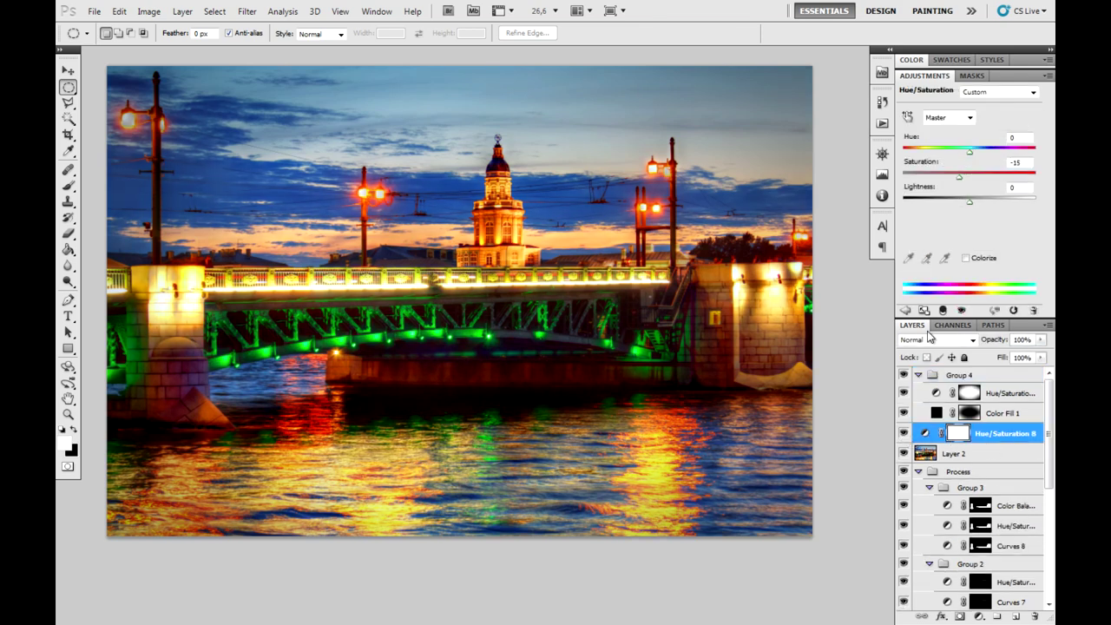
drag(959, 176, 956, 181)
drag(956, 181, 955, 181)
Select Group 4 and cycle the screen display mode.
click(973, 376)
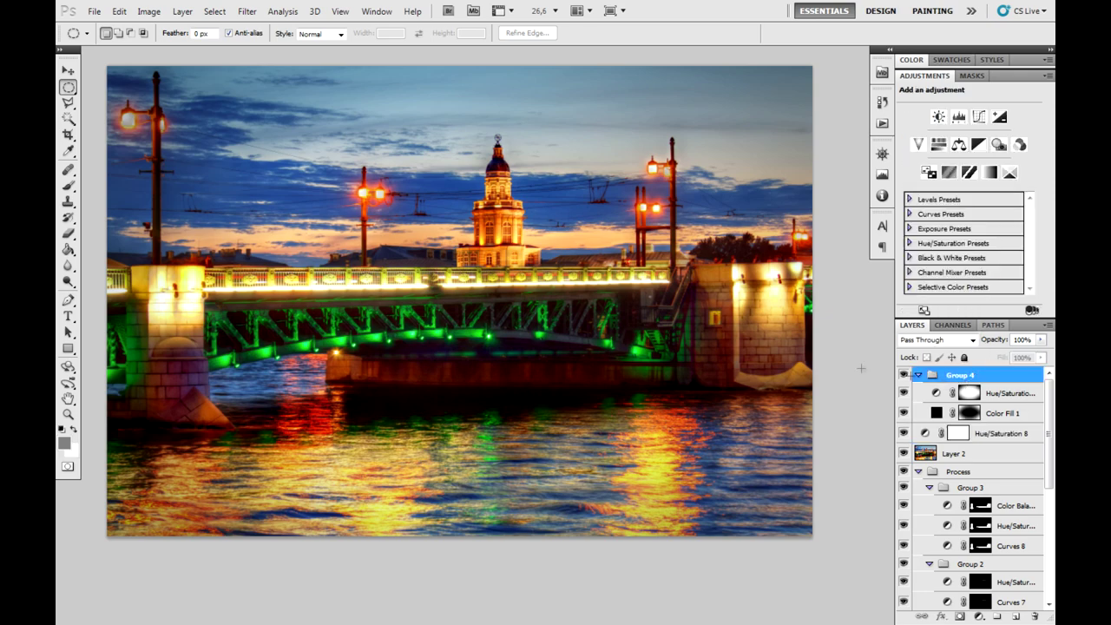
key(h)
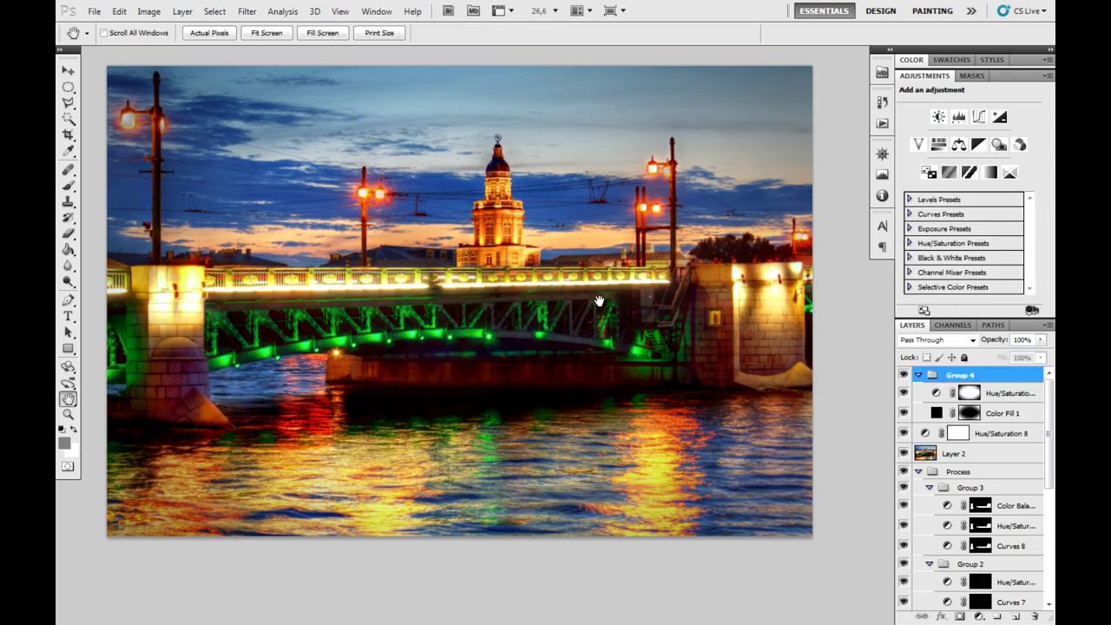
key(f)
key(f)
key(f)
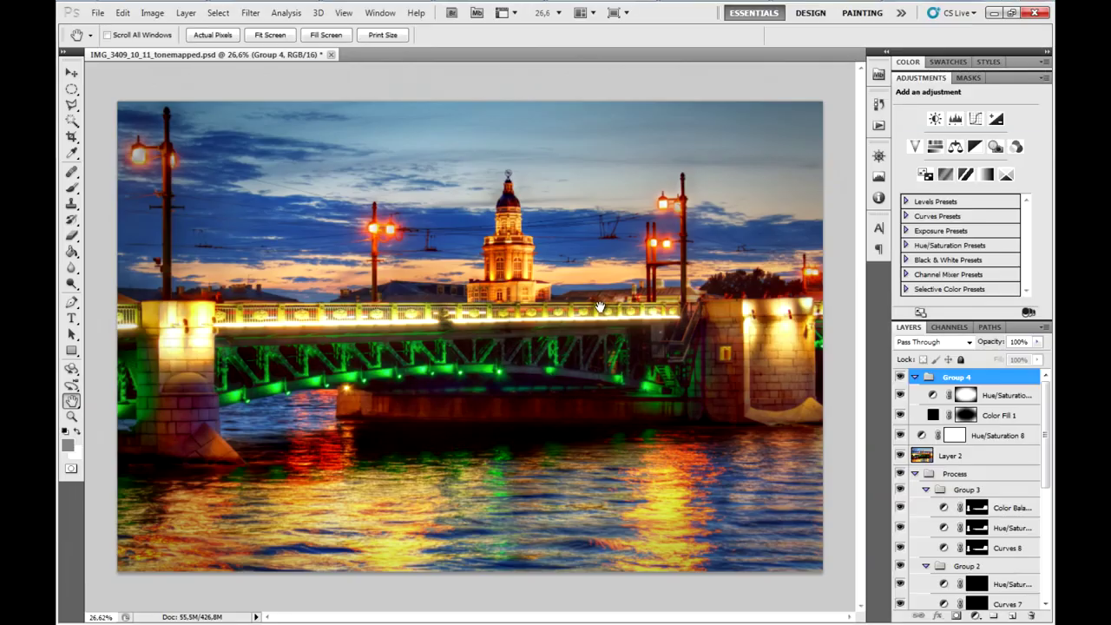
key(alt+Tab)
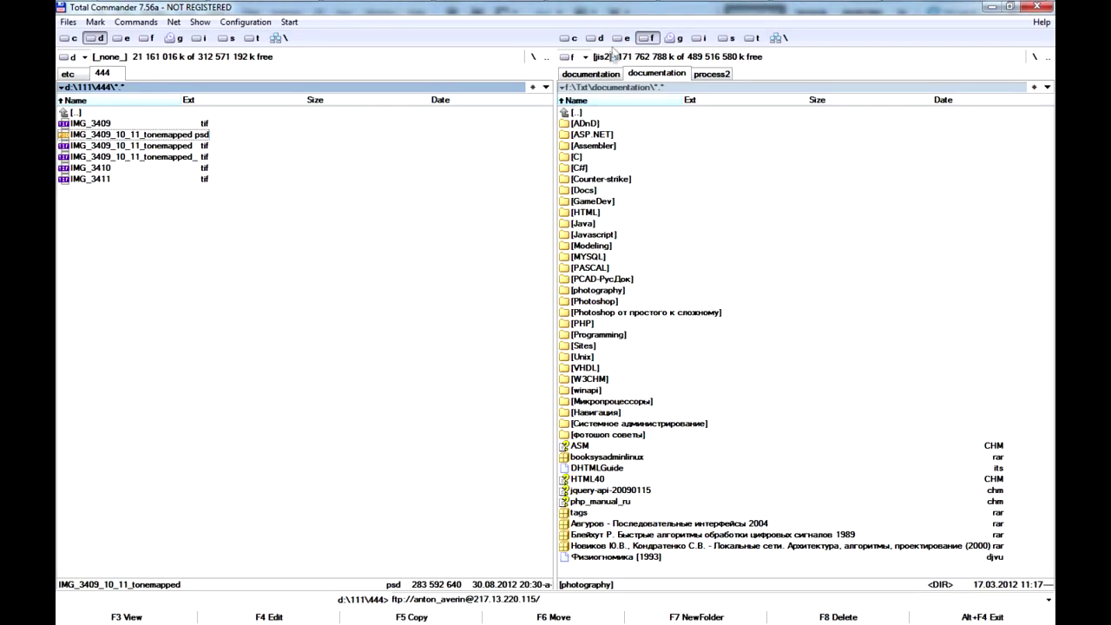
Browse to f:\PhotoLibrary and drag sign.psd into Photoshop to open it.
click(643, 40)
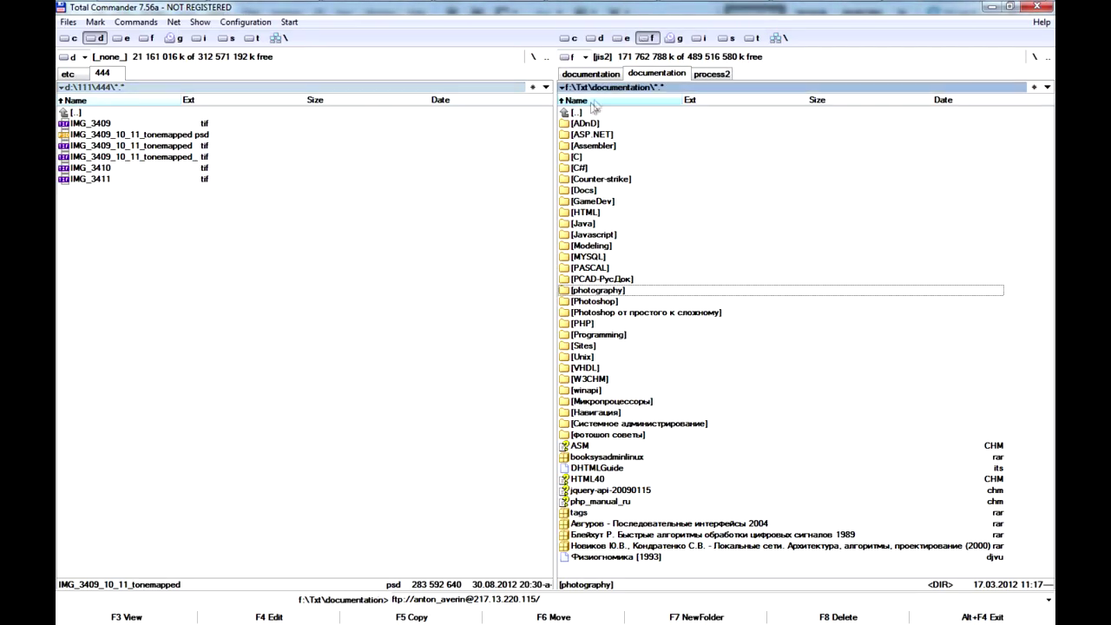
double_click(606, 223)
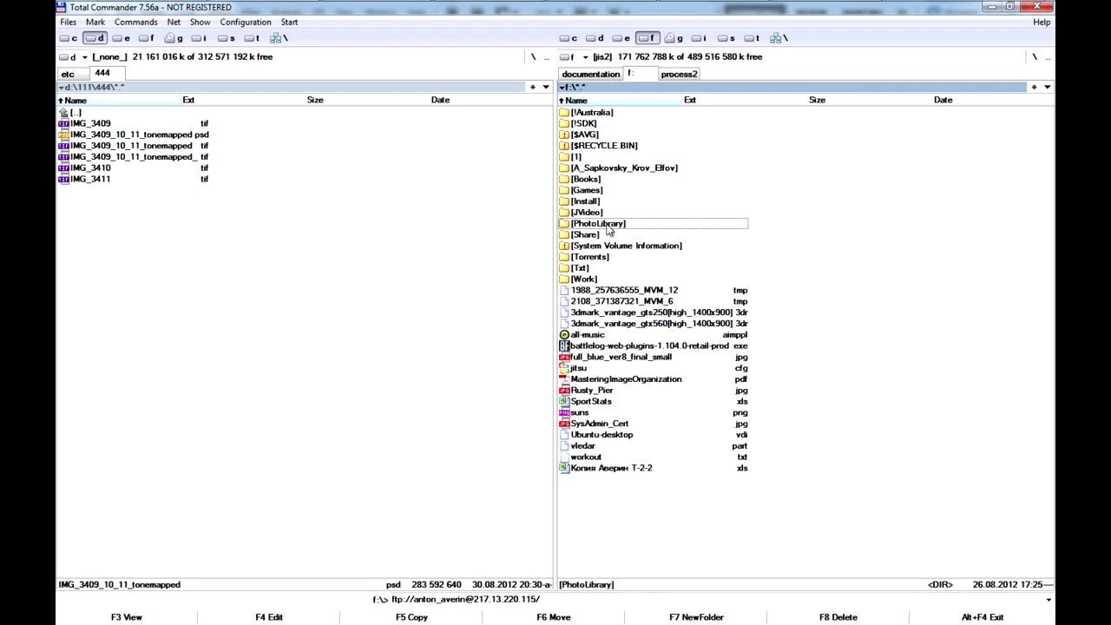
drag(598, 236, 624, 147)
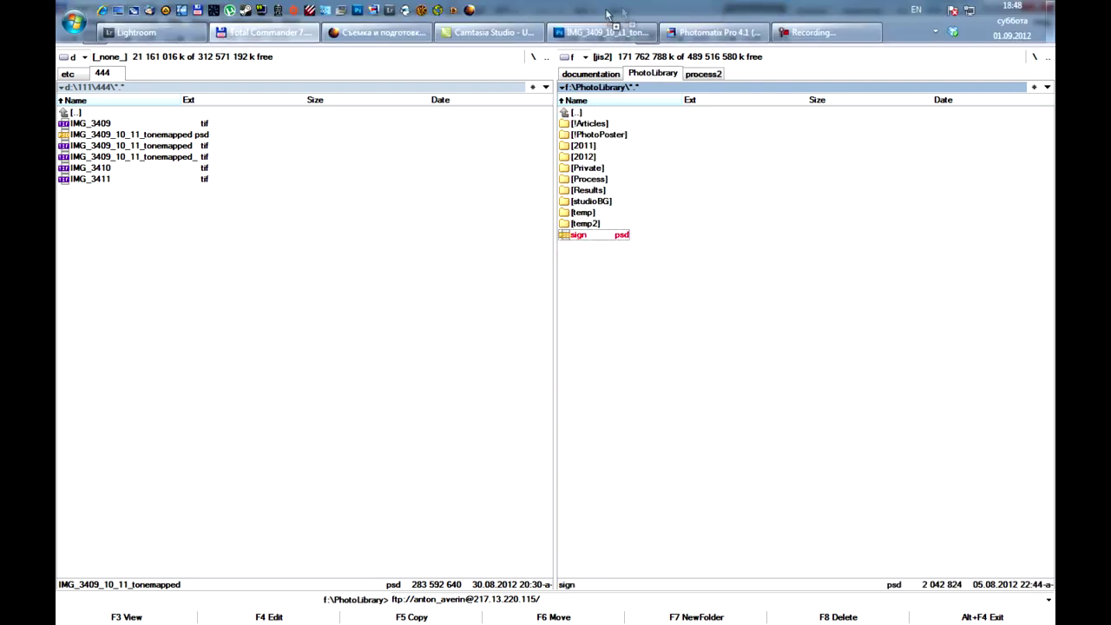
drag(680, 5, 547, 58)
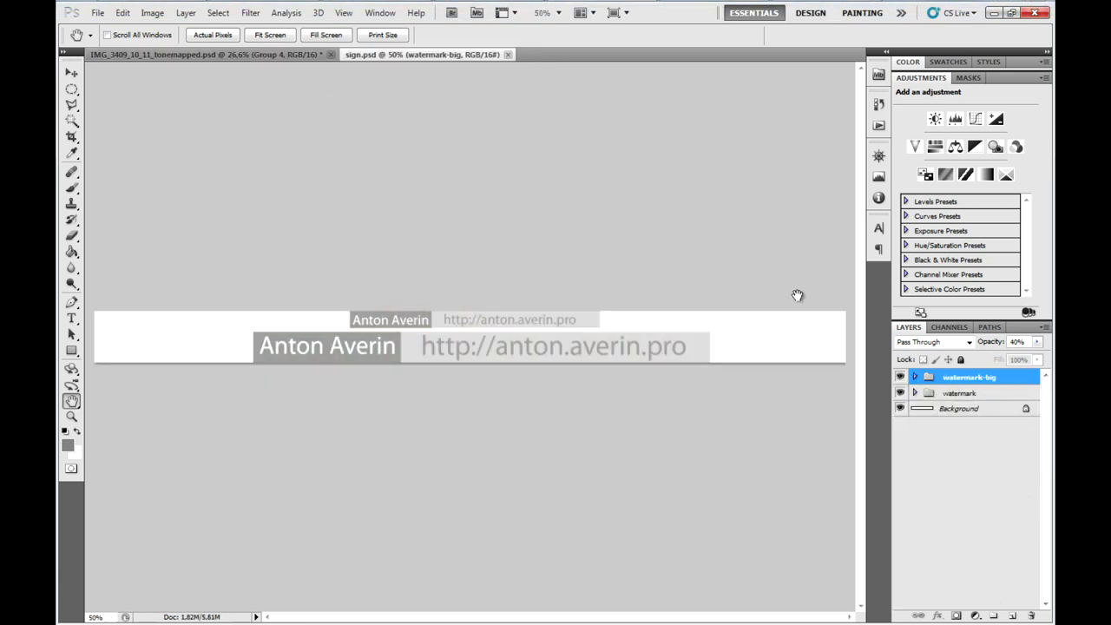
Inspect the layers inside watermark-big, then select the smaller watermark group.
click(915, 377)
click(962, 396)
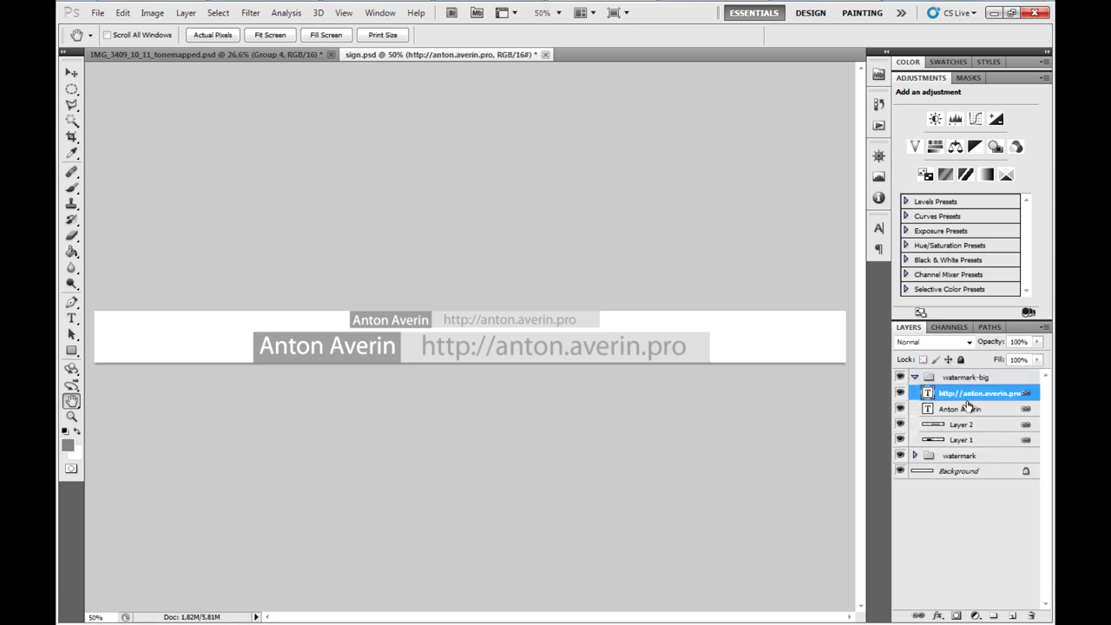
click(968, 408)
click(964, 426)
click(965, 441)
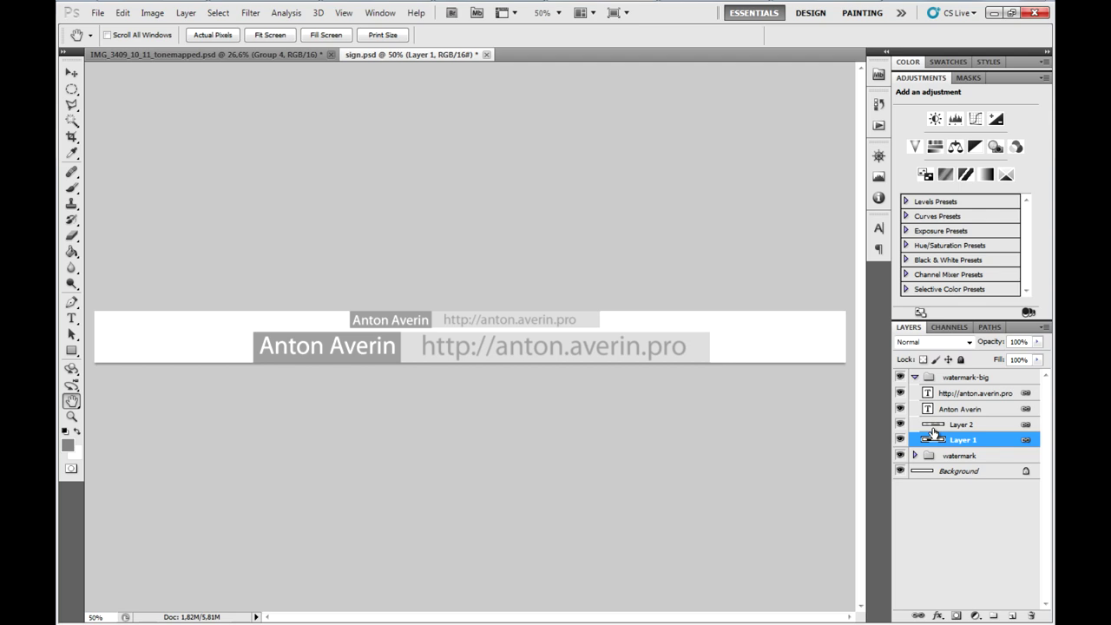
click(915, 377)
click(956, 394)
click(955, 379)
click(944, 395)
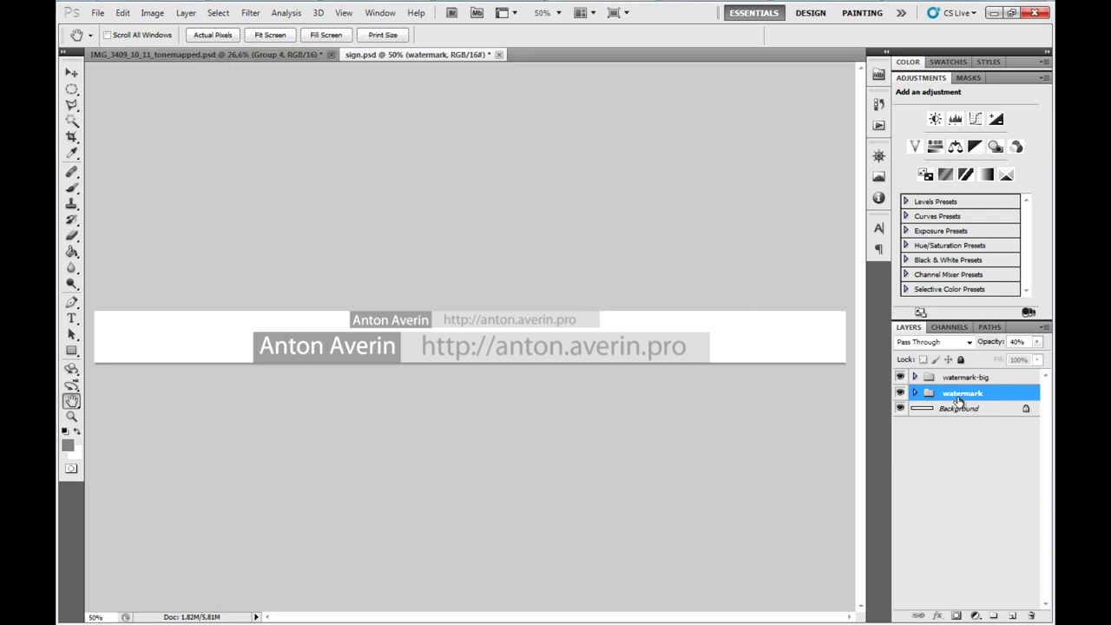
Move the watermark group into the bridge photo and place it at the top of the layers.
key(v)
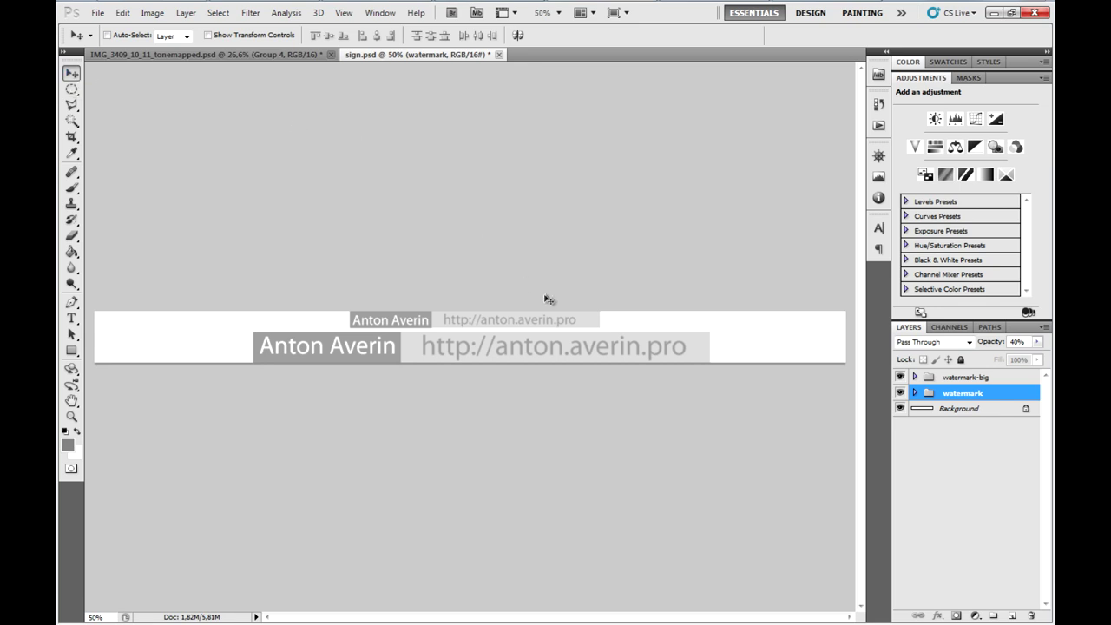
mouse_move(523, 326)
mouse_down()
mouse_move(488, 255)
mouse_move(292, 57)
mouse_move(777, 566)
mouse_up()
drag(941, 394, 929, 377)
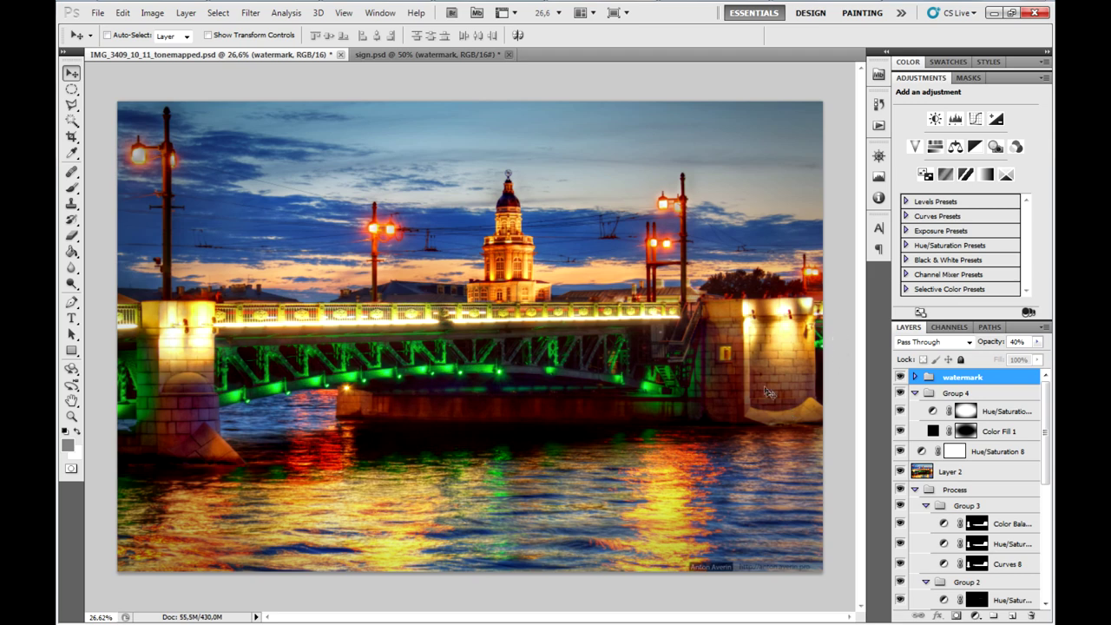
Close sign.psd without saving and pan the bridge photo.
click(508, 53)
click(563, 244)
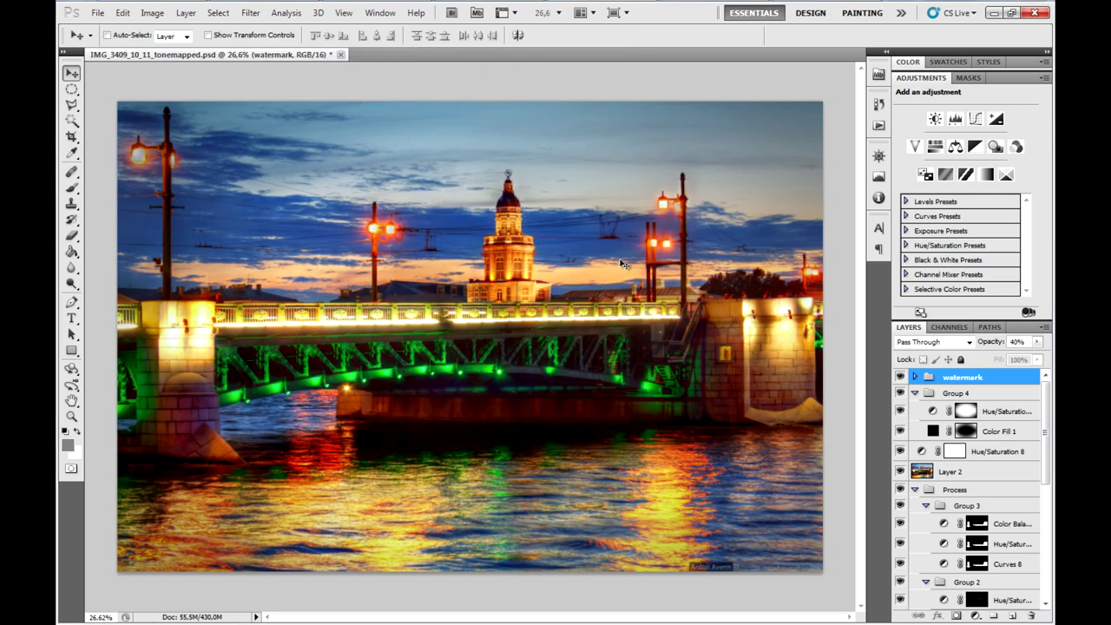
key(h)
drag(560, 313, 540, 271)
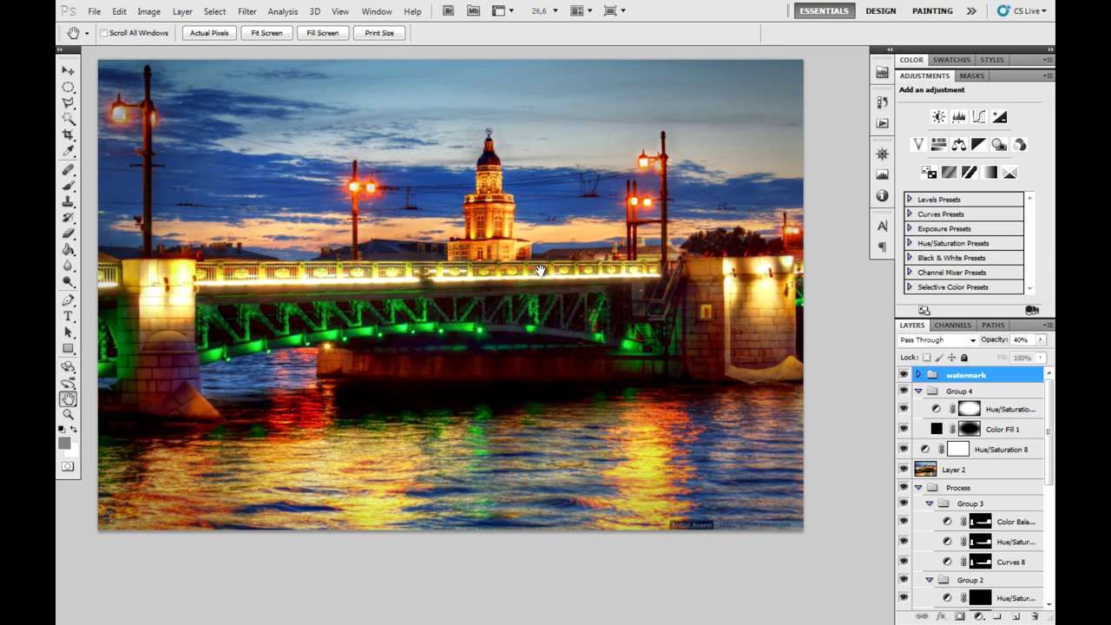
Pan around the finished watermarked photo and scroll the Layers panel to review it.
mouse_move(563, 188)
mouse_down()
mouse_move(573, 218)
mouse_move(576, 193)
mouse_up()
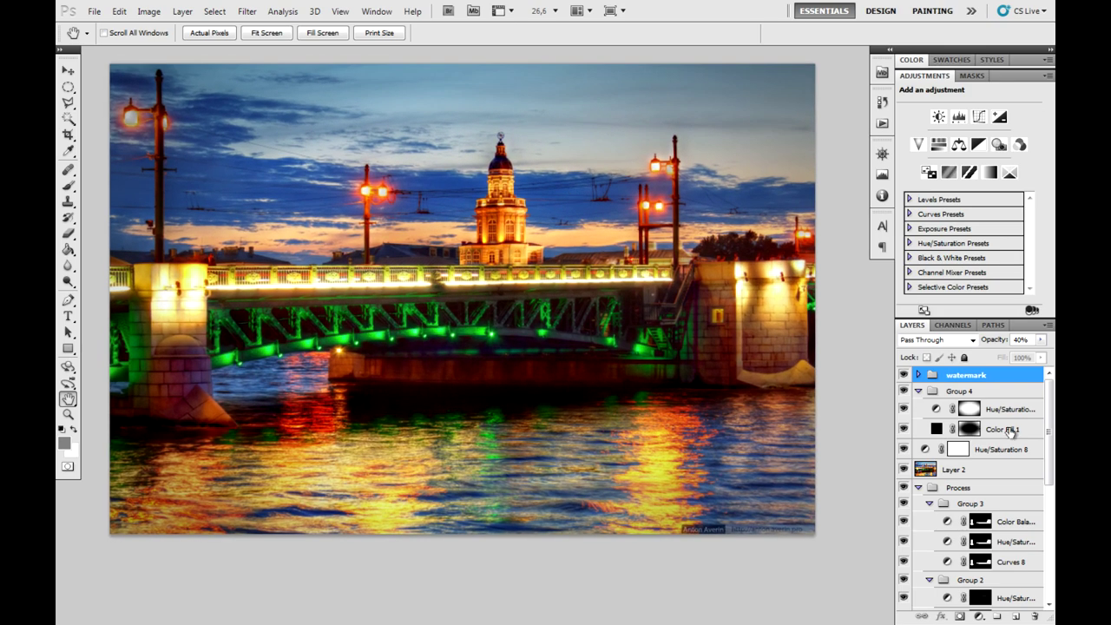
scroll(1011, 434, down, 3)
scroll(1012, 434, down, 5)
scroll(1024, 425, down, 5)
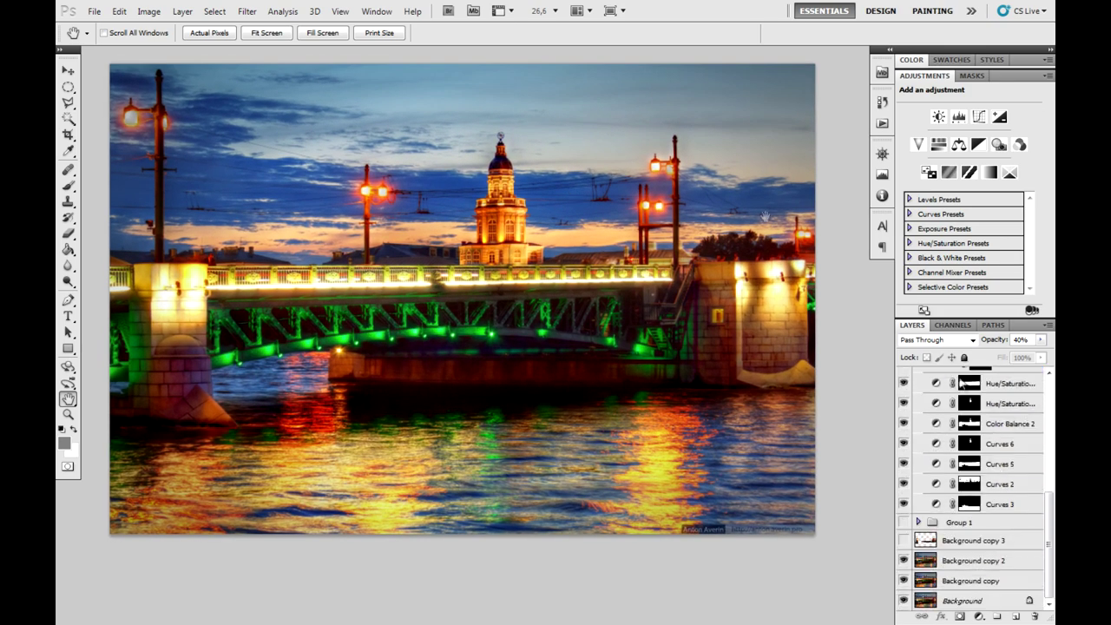
drag(641, 249, 620, 228)
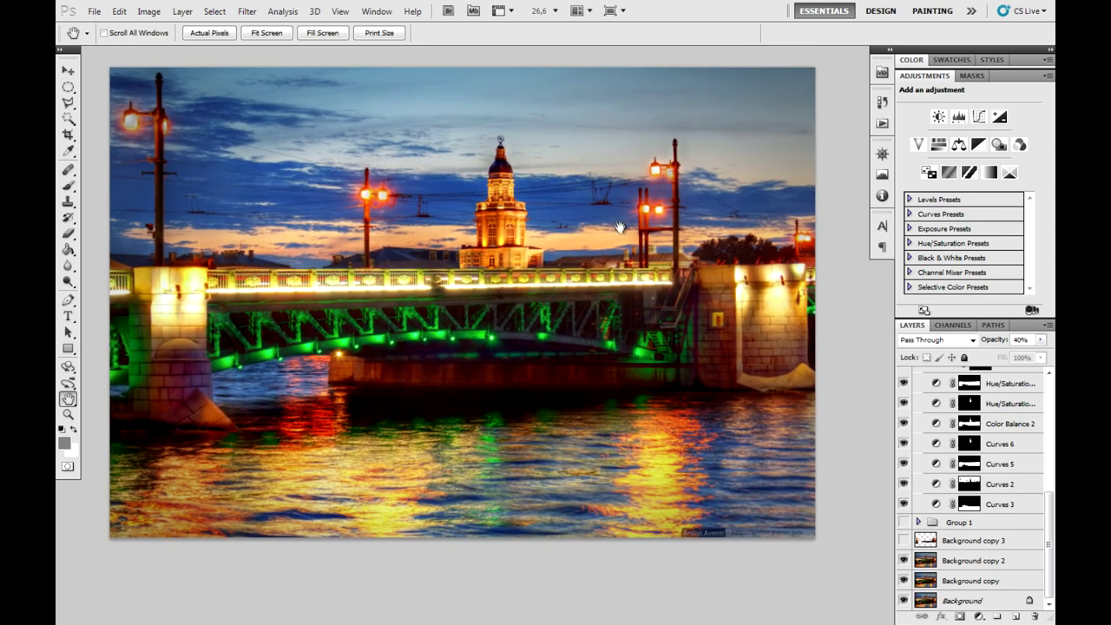
drag(619, 228, 612, 228)
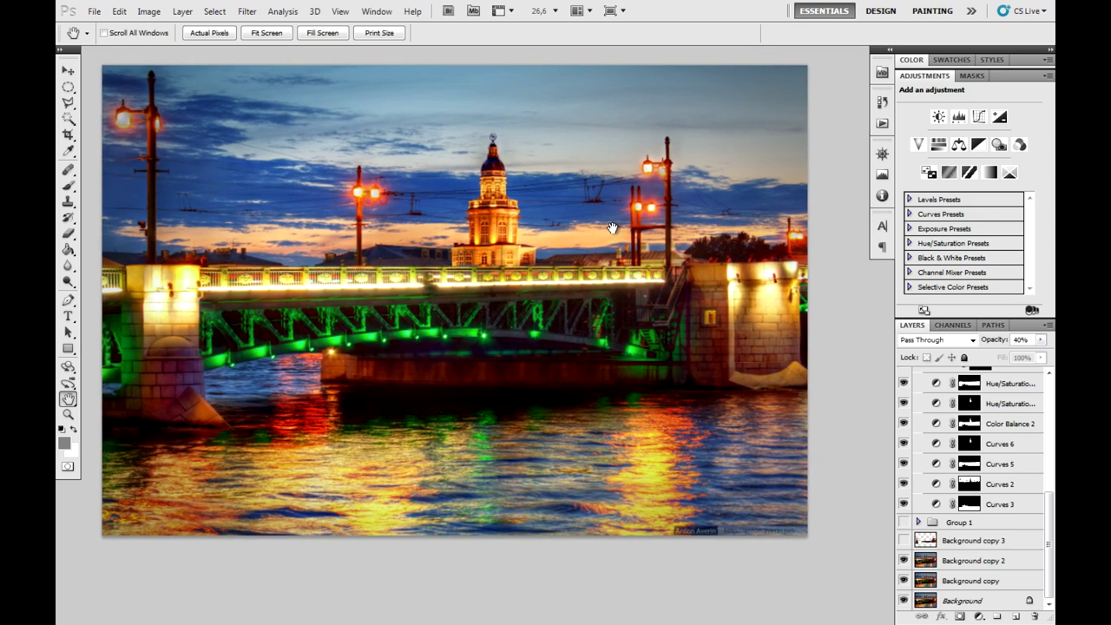